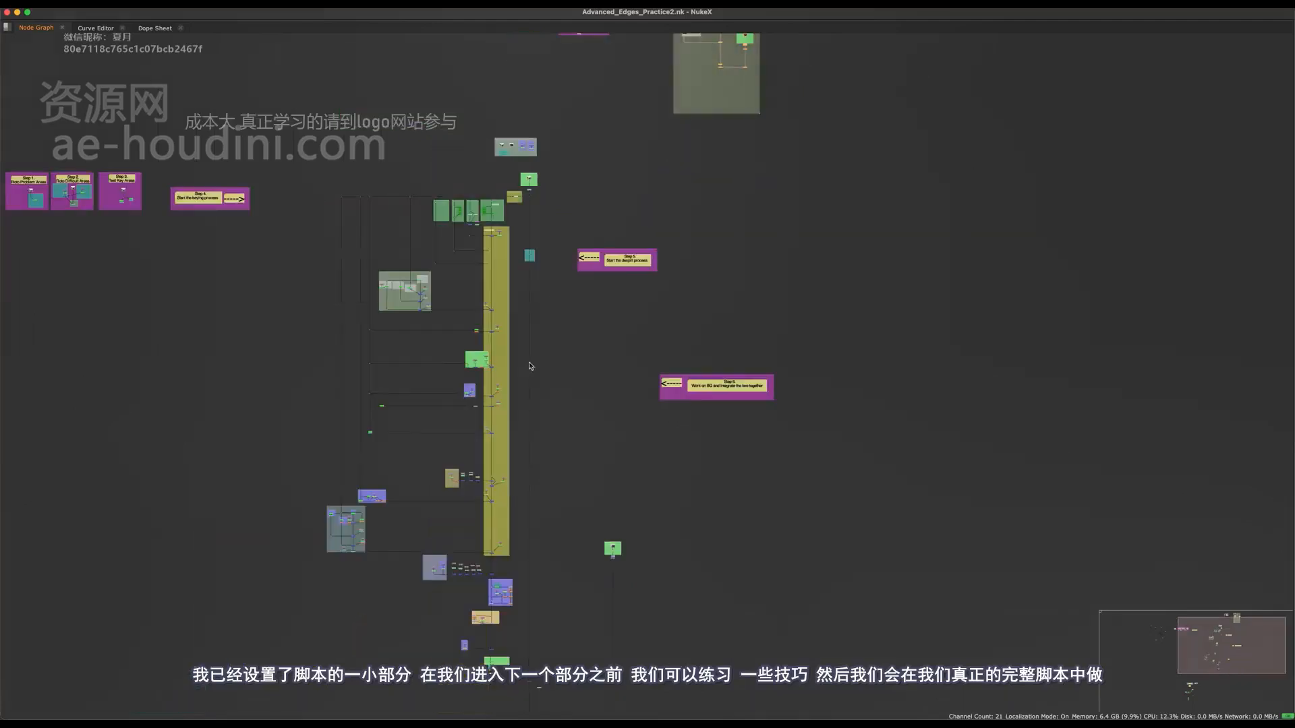
pyautogui.scroll(-3, 540, 292)
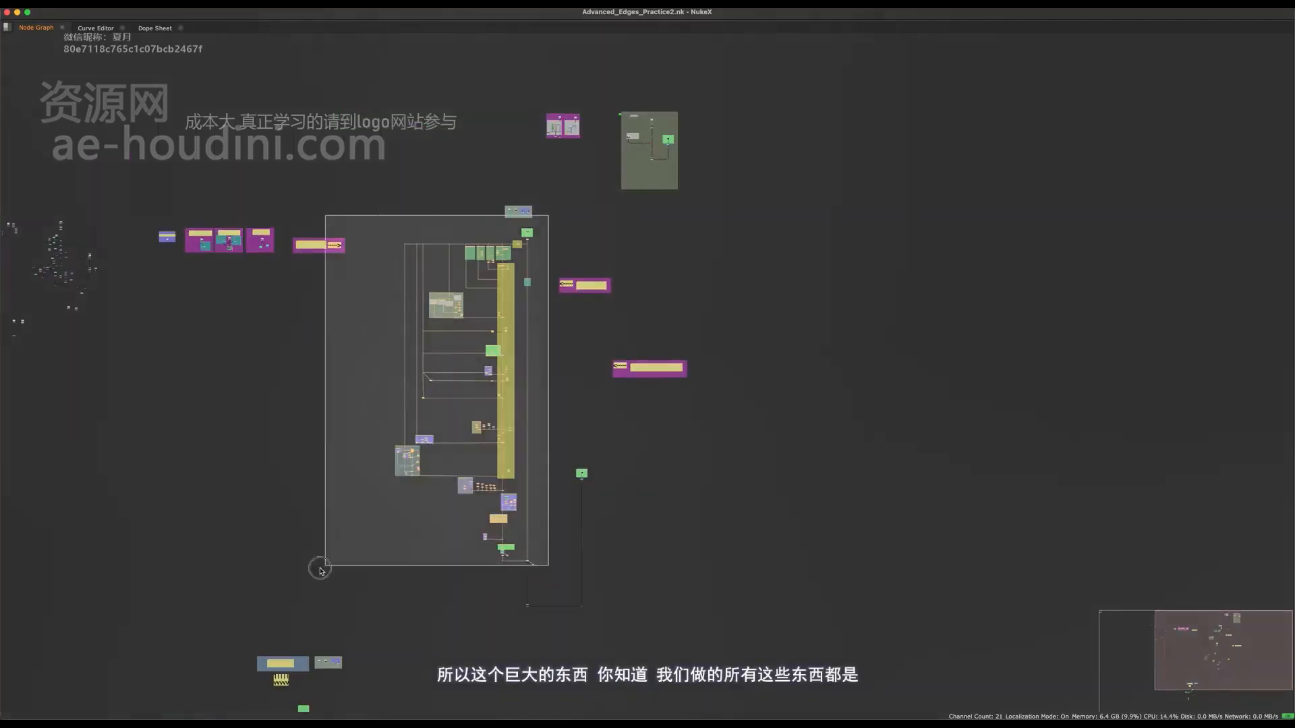
# Examine the overall layout of the keying script and locate the Advanced Despill Techniques practice section.
pyautogui.scroll(3, 664, 258)
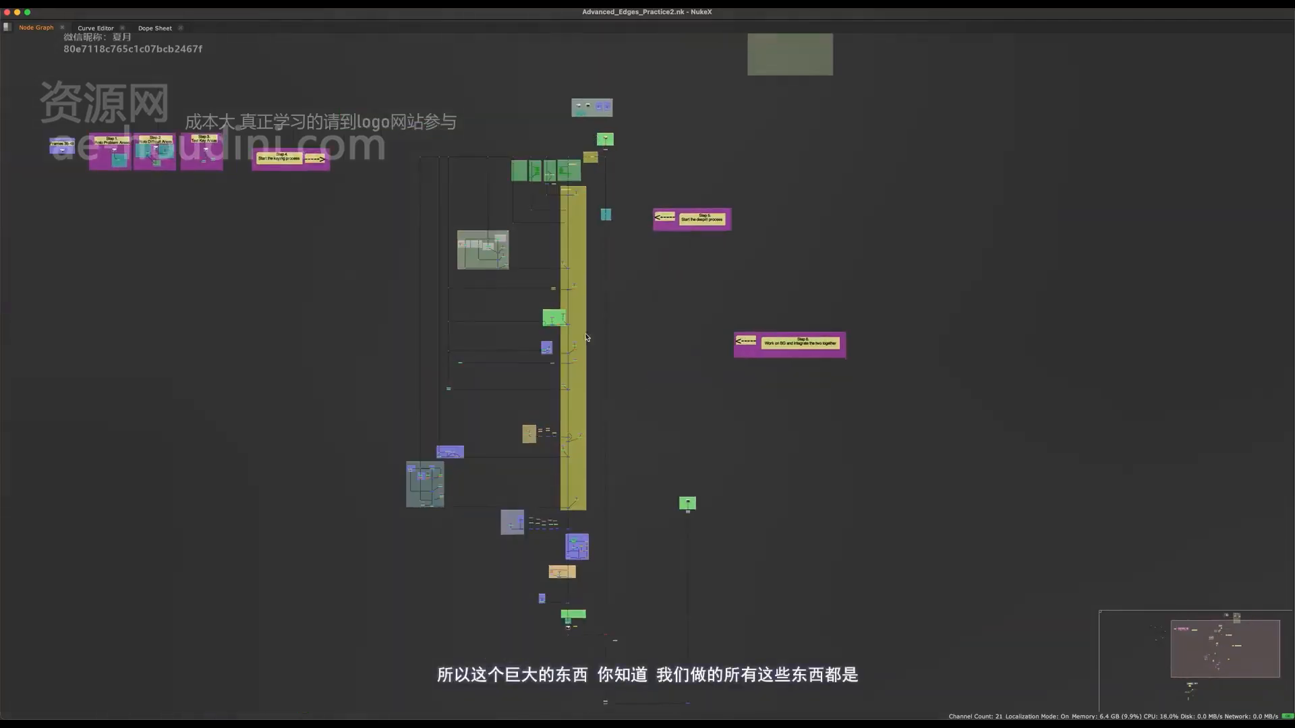
pyautogui.moveTo(884, 102); pyautogui.dragTo(598, 679, button='middle')
pyautogui.scroll(8, 510, 549)
pyautogui.moveTo(510, 549); pyautogui.dragTo(696, 273, button='middle')
pyautogui.scroll(3, 696, 273)
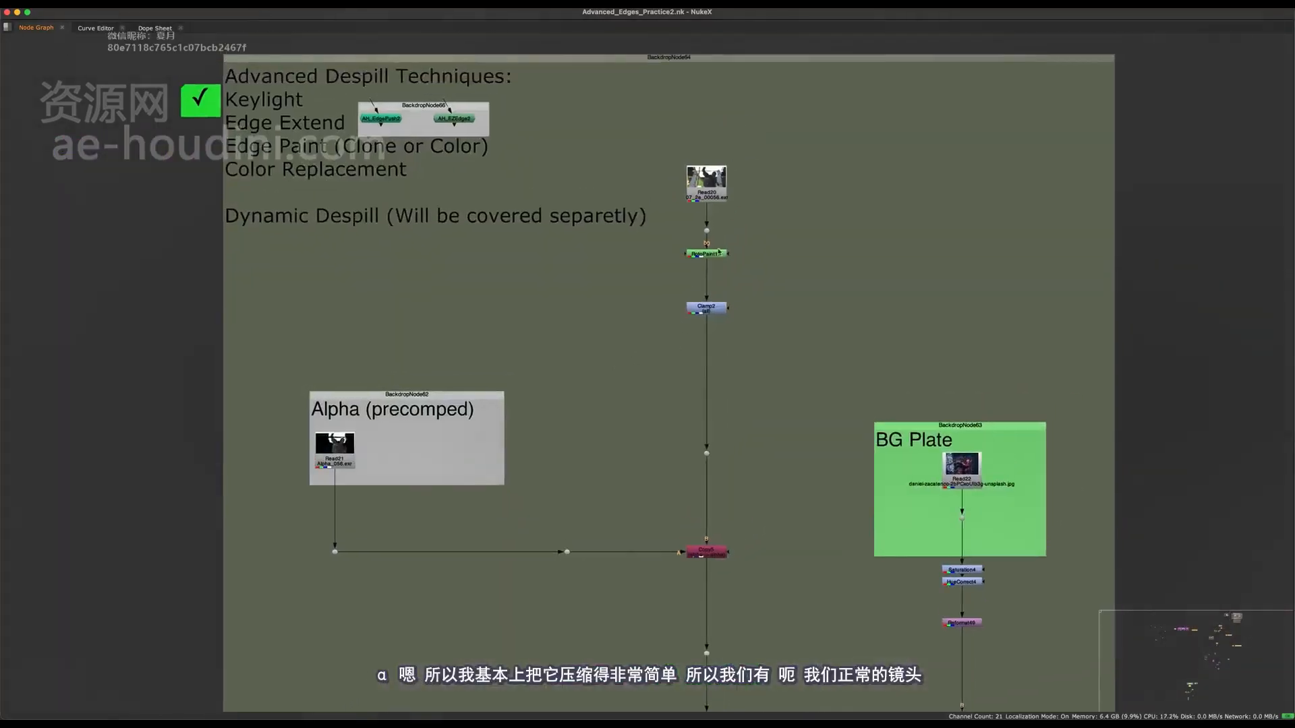
pyautogui.moveTo(818, 112); pyautogui.dragTo(647, 484)
pyautogui.moveTo(706, 180); pyautogui.dragTo(692, 173)
pyautogui.press('super+z')
pyautogui.moveTo(596, 318); pyautogui.dragTo(297, 573)
pyautogui.moveTo(350, 441); pyautogui.dragTo(372, 427)
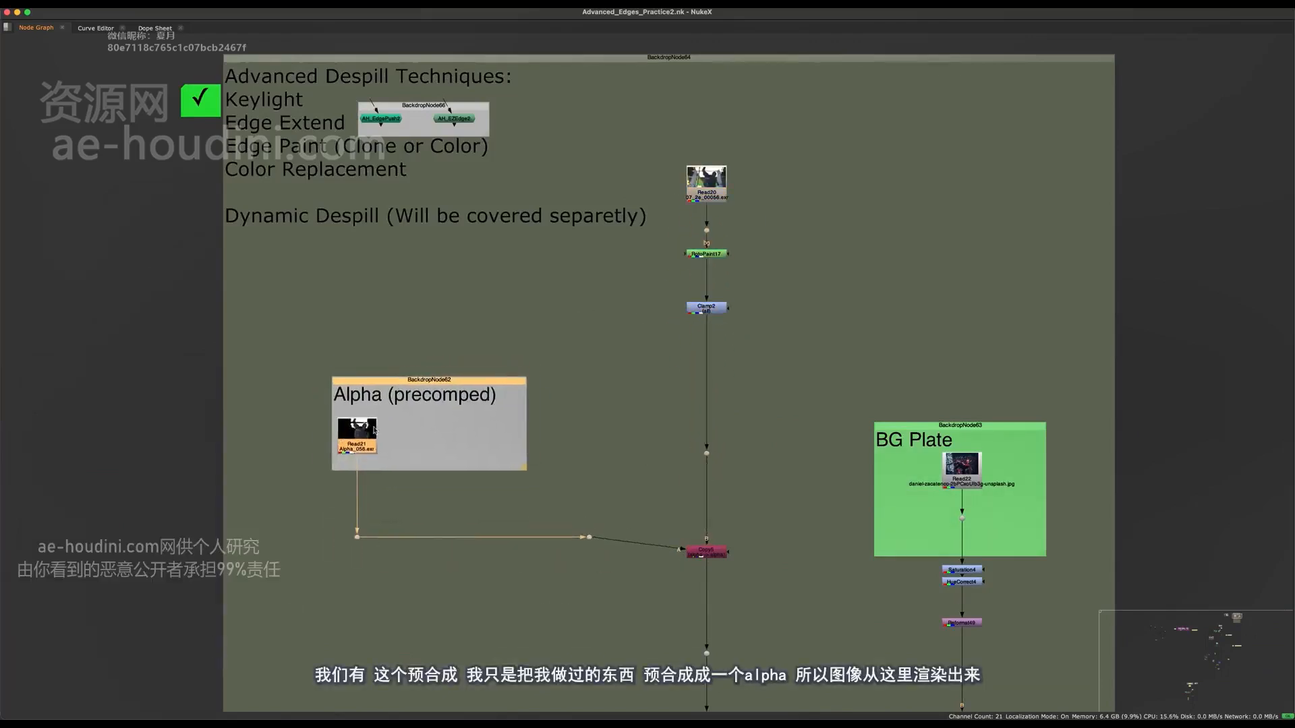
pyautogui.press('super+z')
# Inspect the precomped alpha render in the viewer, checking its alpha and colour channels and scrubbing to frame 58.
pyautogui.scroll(-2, 518, 208)
pyautogui.scroll(2, 449, 332)
pyautogui.click(410, 342)
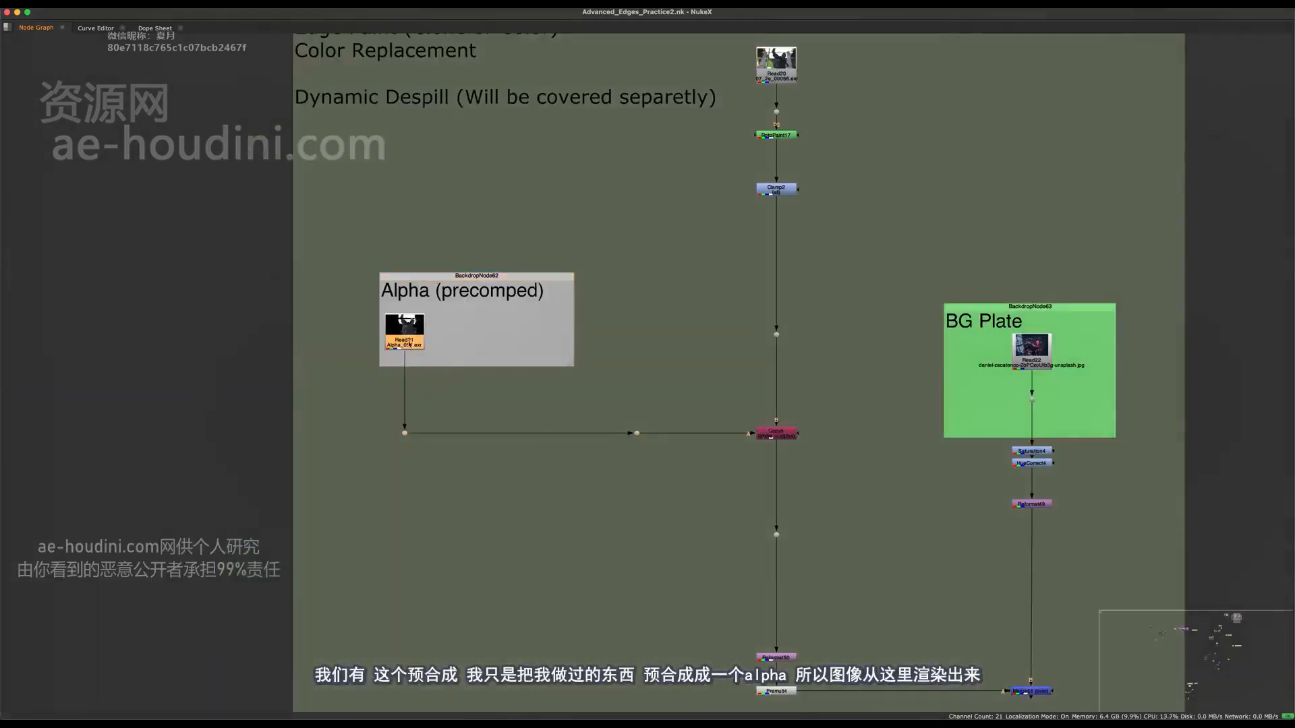
pyautogui.scroll(2, 410, 343)
pyautogui.moveTo(422, 384); pyautogui.dragTo(431, 537, button='middle')
pyautogui.press('space')
pyautogui.press('a')
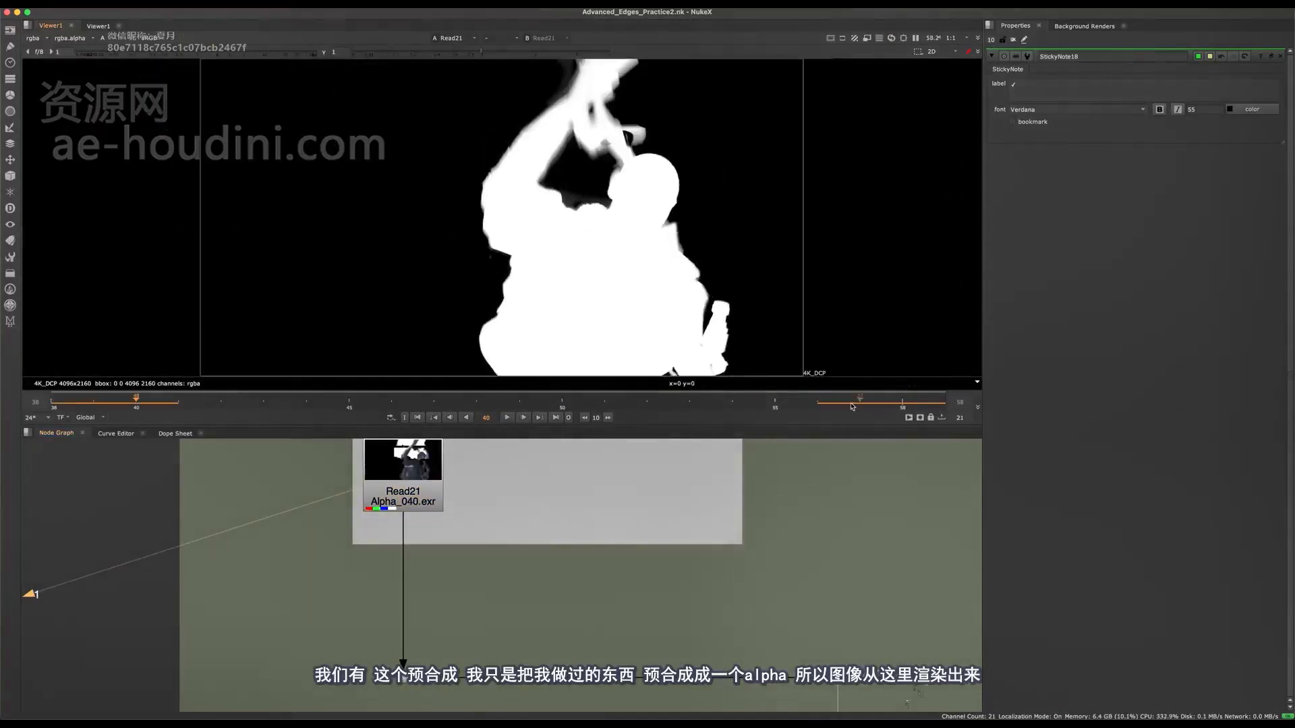
pyautogui.moveTo(852, 406); pyautogui.dragTo(895, 404)
pyautogui.press('a')
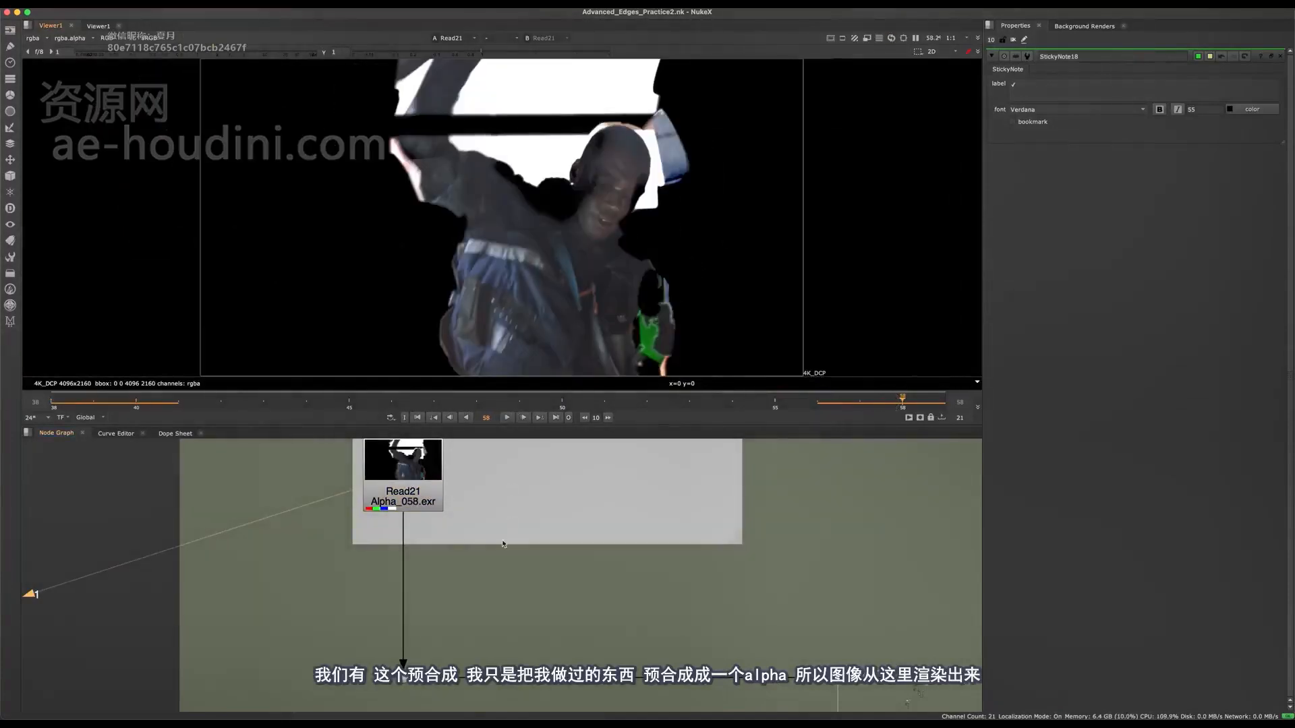
# Examine the Write1 and Read19 nodes below the Manual Clone Stamp out Seams section of the main script.
pyautogui.scroll(-6, 504, 542)
pyautogui.press('space')
pyautogui.scroll(-5, 520, 457)
pyautogui.scroll(-4, 581, 215)
pyautogui.moveTo(581, 213); pyautogui.dragTo(596, 128, button='middle')
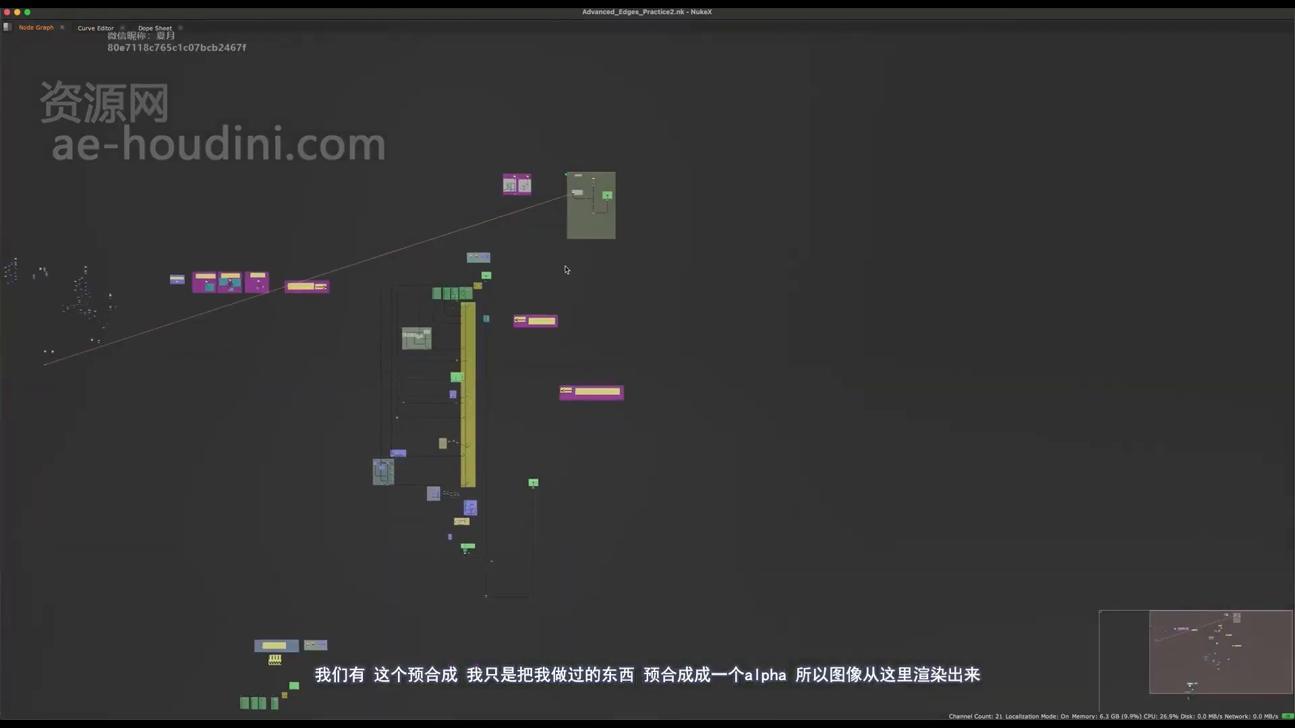
pyautogui.scroll(6, 456, 552)
pyautogui.scroll(6, 494, 564)
pyautogui.click(470, 519)
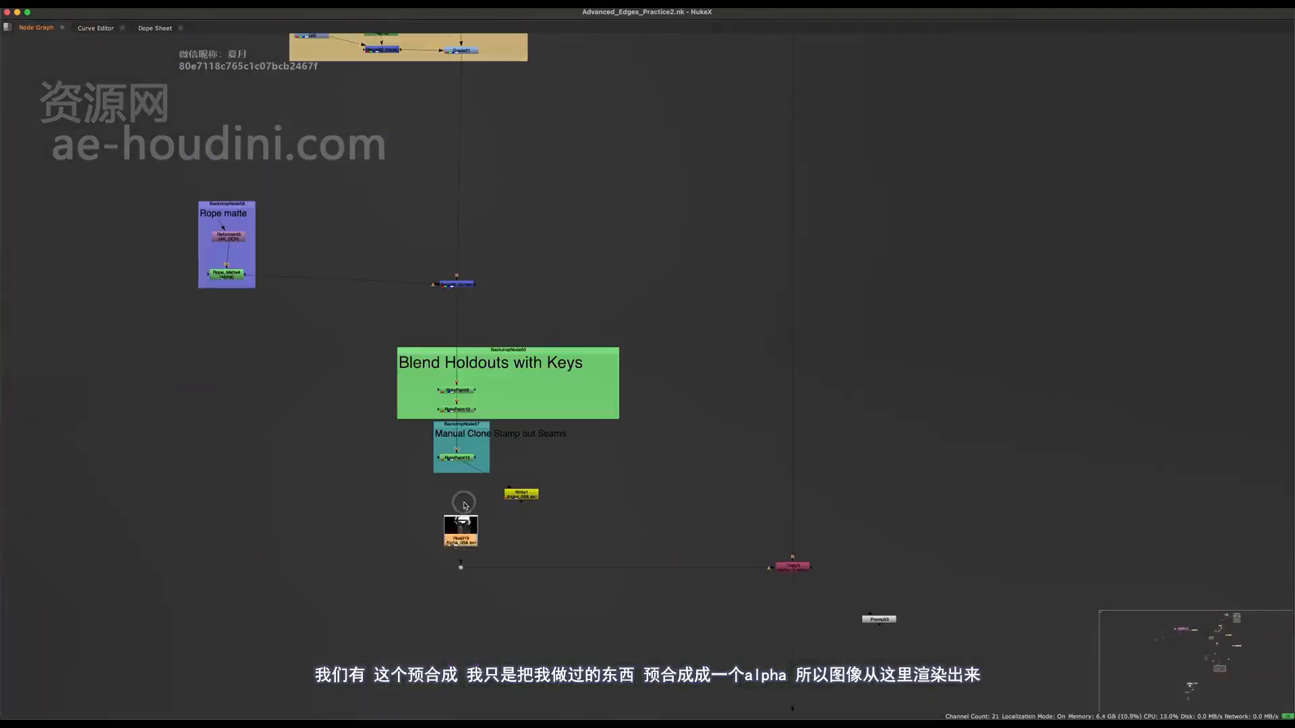
pyautogui.scroll(5, 457, 523)
pyautogui.click(741, 381)
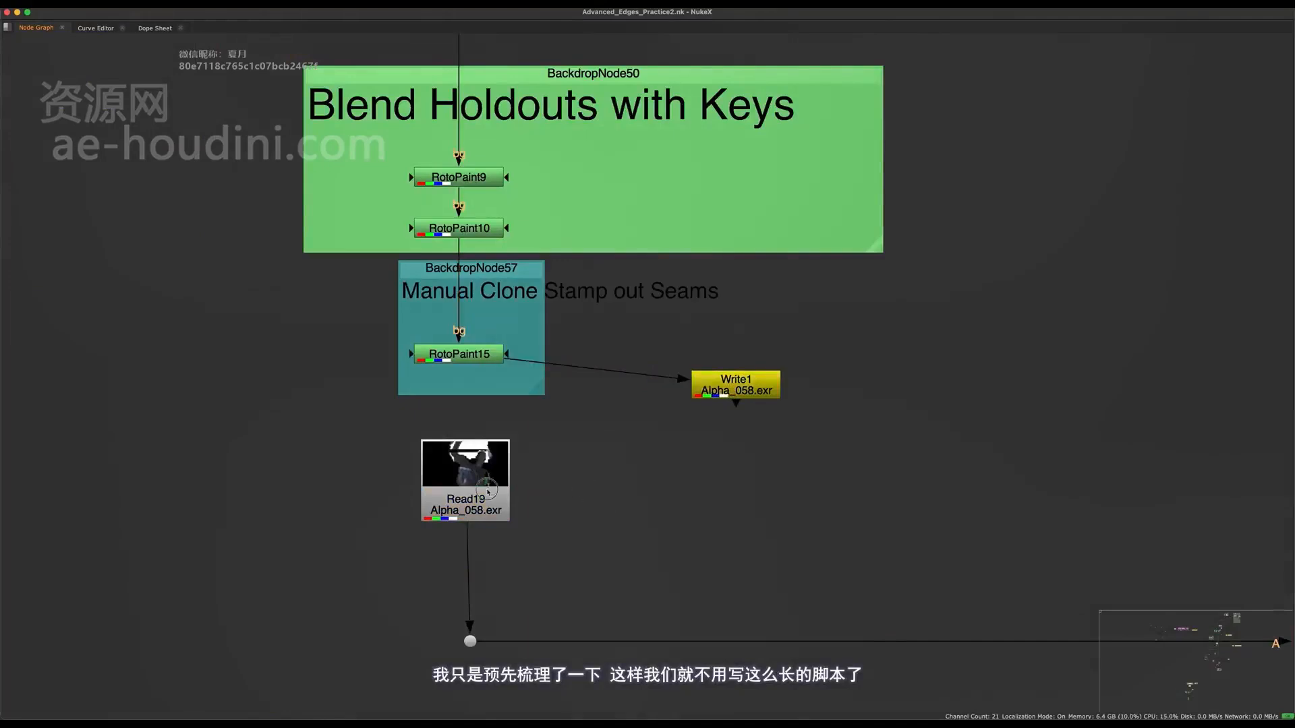
pyautogui.click(472, 502)
# Return to the despill practice section and view its Premult output in the viewer, inspecting the character's edges up close.
pyautogui.scroll(-8, 508, 630)
pyautogui.scroll(-3, 508, 630)
pyautogui.moveTo(617, 225); pyautogui.dragTo(607, 375, button='middle')
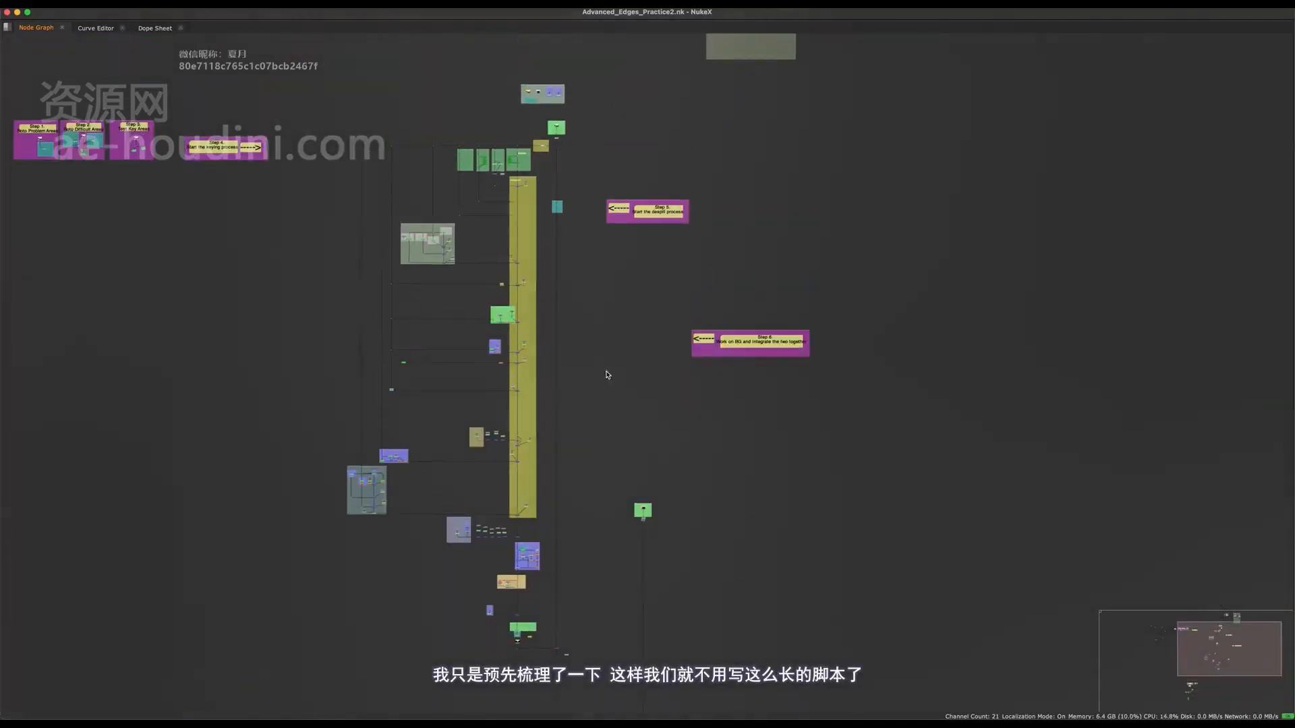
pyautogui.scroll(10, 655, 298)
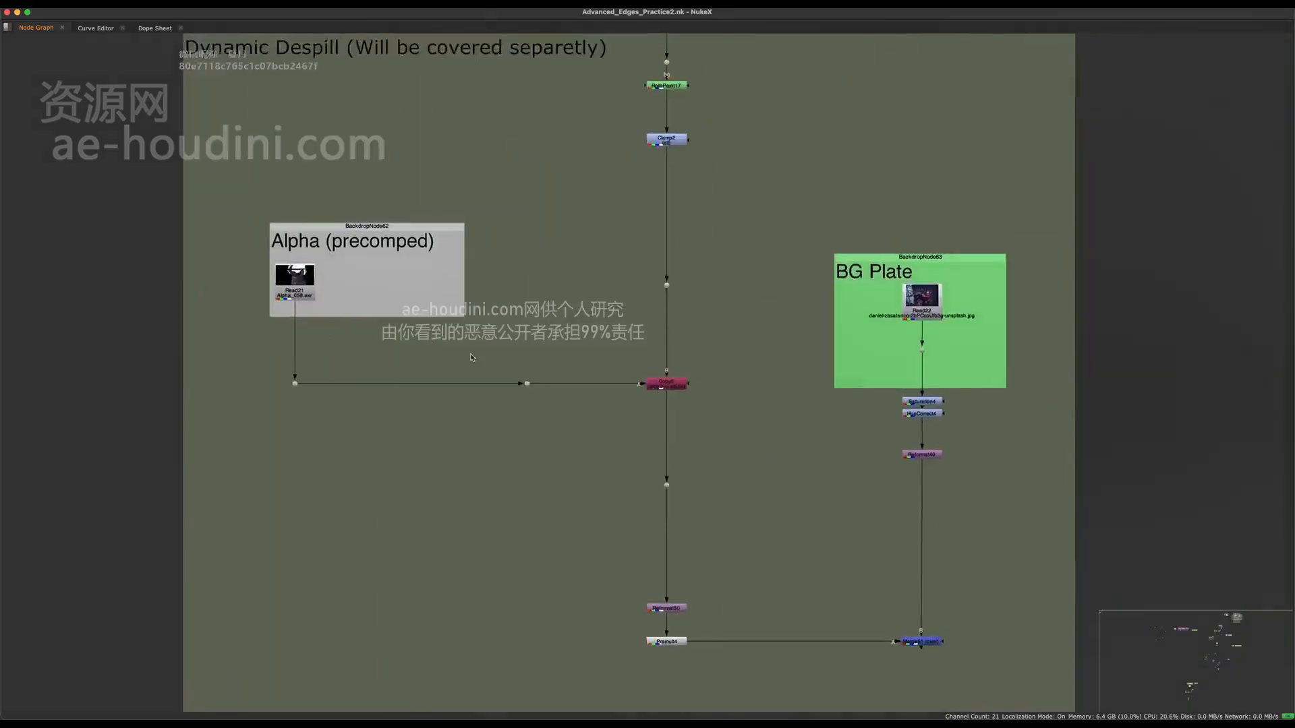
pyautogui.moveTo(664, 193); pyautogui.dragTo(601, 386, button='middle')
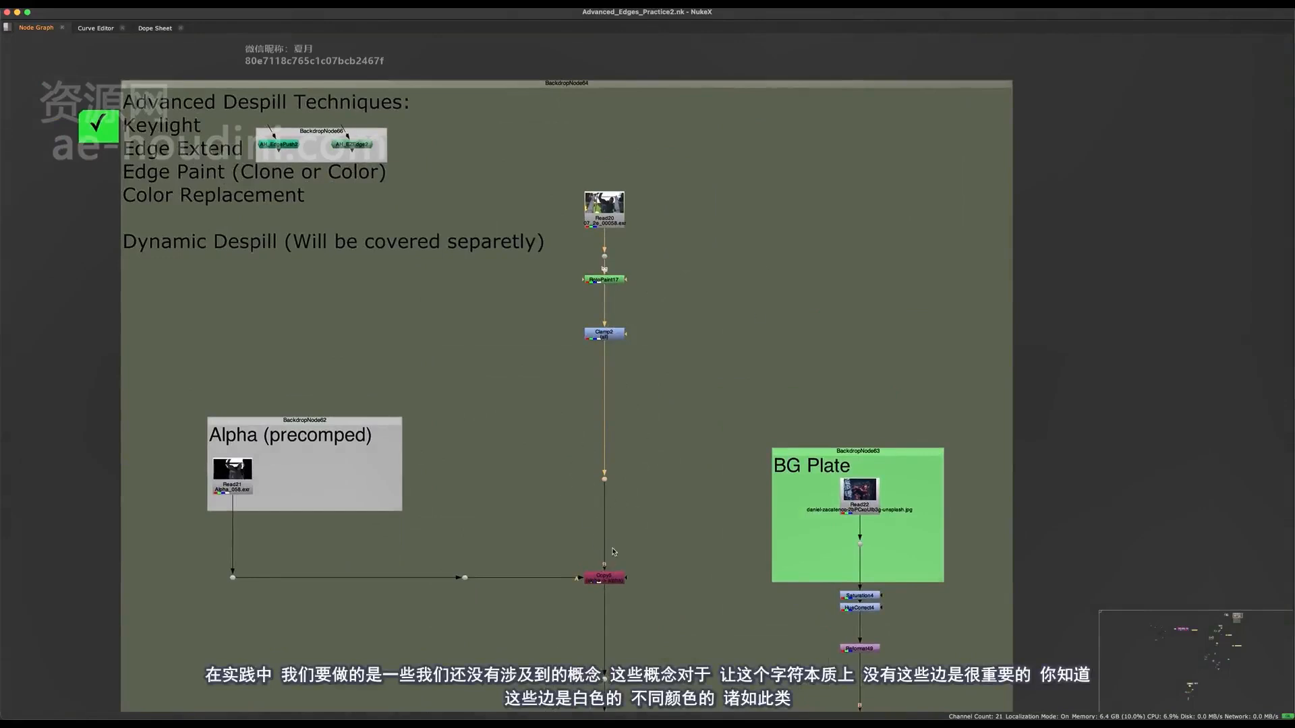
pyautogui.moveTo(638, 588); pyautogui.dragTo(596, 467, button='middle')
pyautogui.click(564, 456)
pyautogui.moveTo(617, 665); pyautogui.dragTo(574, 522, button='middle')
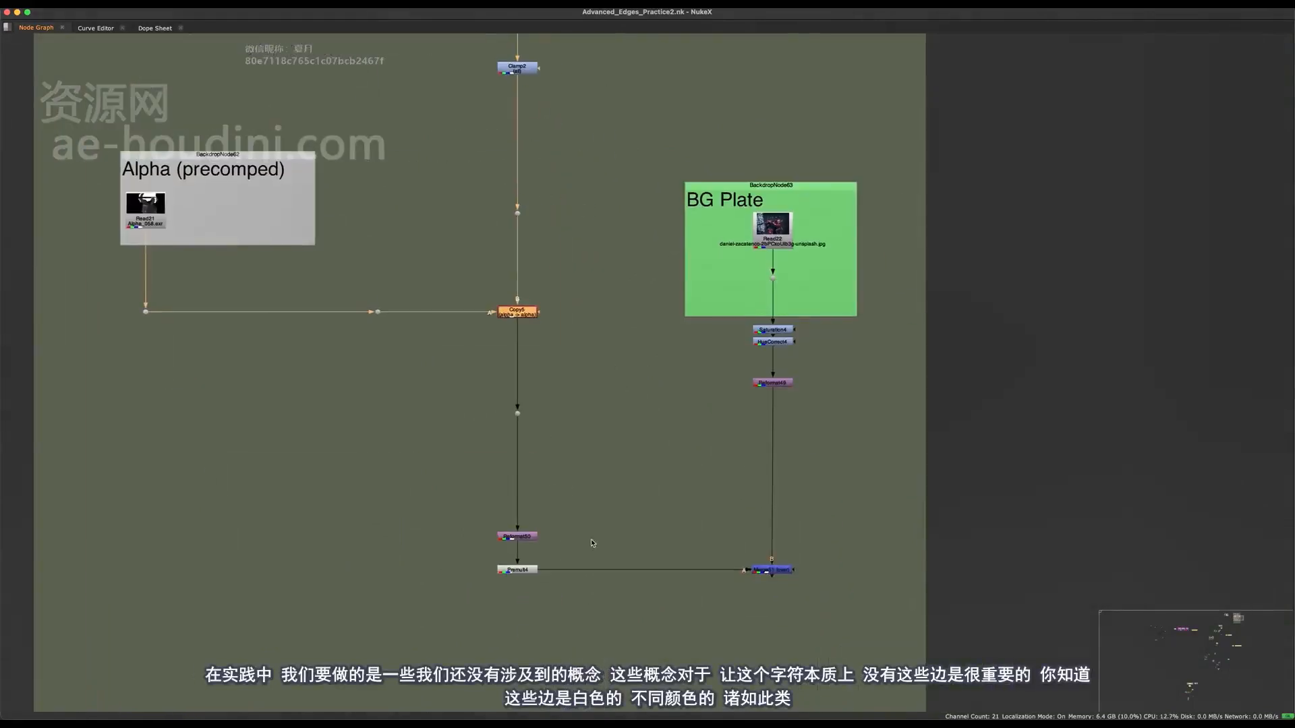
pyautogui.click(485, 623)
pyautogui.press('space')
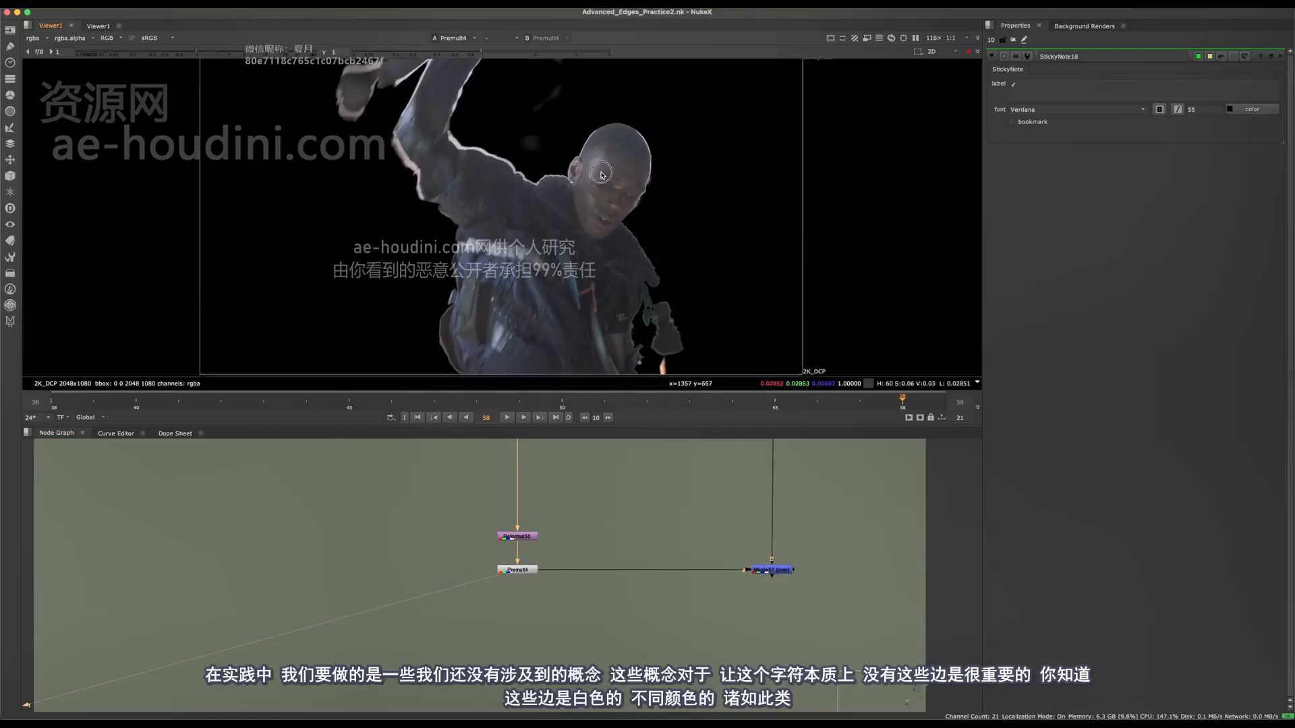
pyautogui.scroll(3, 587, 190)
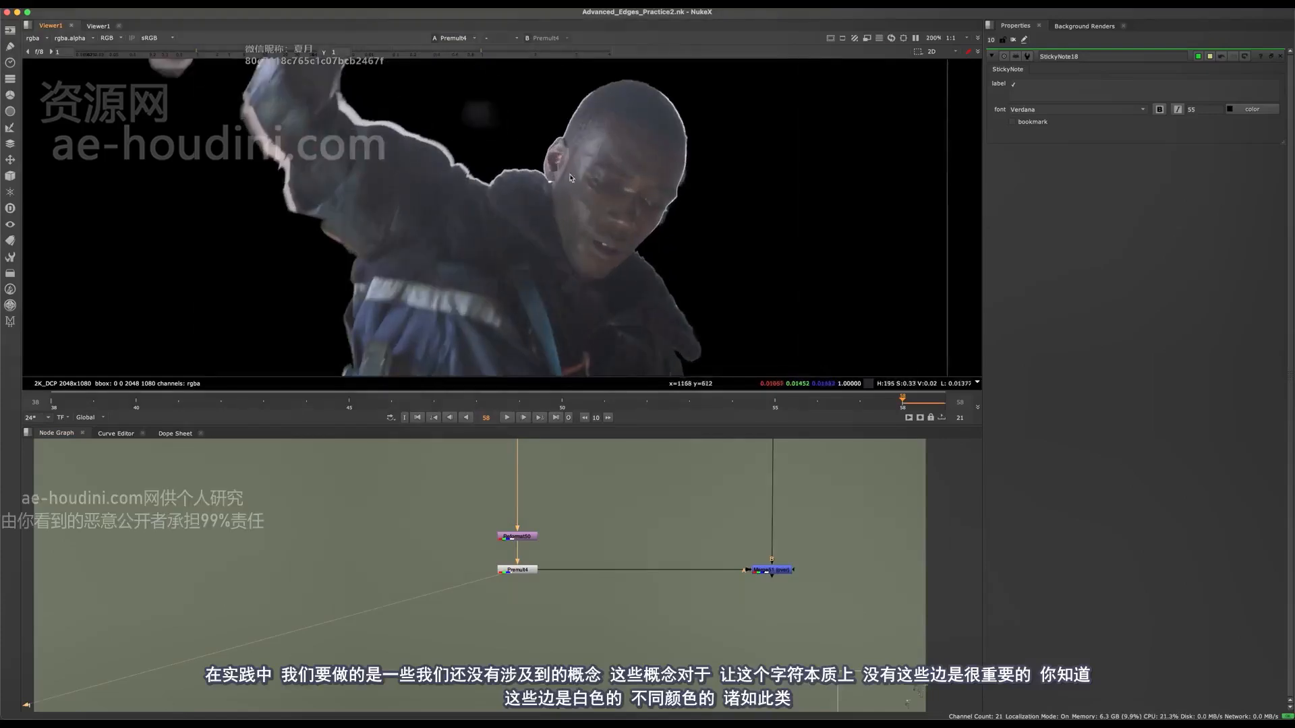
# View the final merge over the BG Plate and review the Advanced Despill Techniques list in the practice section.
pyautogui.click(776, 572)
pyautogui.press('1')
pyautogui.moveTo(549, 470); pyautogui.dragTo(572, 553, button='middle')
pyautogui.moveTo(567, 449); pyautogui.dragTo(586, 720, button='middle')
pyautogui.moveTo(438, 494); pyautogui.dragTo(451, 625, button='middle')
pyautogui.moveTo(410, 503); pyautogui.dragTo(520, 676, button='middle')
pyautogui.scroll(1, 290, 536)
pyautogui.moveTo(317, 539); pyautogui.dragTo(415, 524, button='middle')
pyautogui.scroll(1, 406, 537)
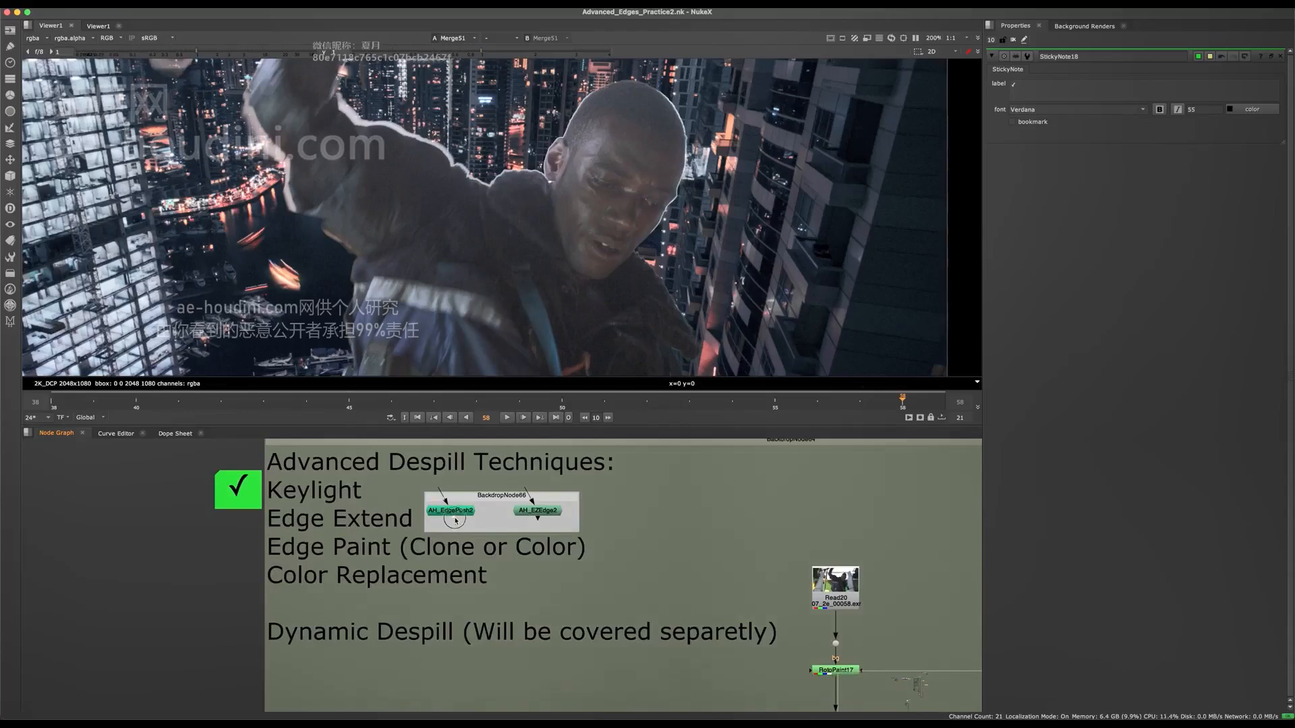
pyautogui.click(242, 484)
# View the Clamp2 output in the viewer and examine the green screen area beside the character's jacket.
pyautogui.moveTo(699, 573); pyautogui.dragTo(717, 568, button='middle')
pyautogui.moveTo(964, 637); pyautogui.dragTo(771, 531, button='middle')
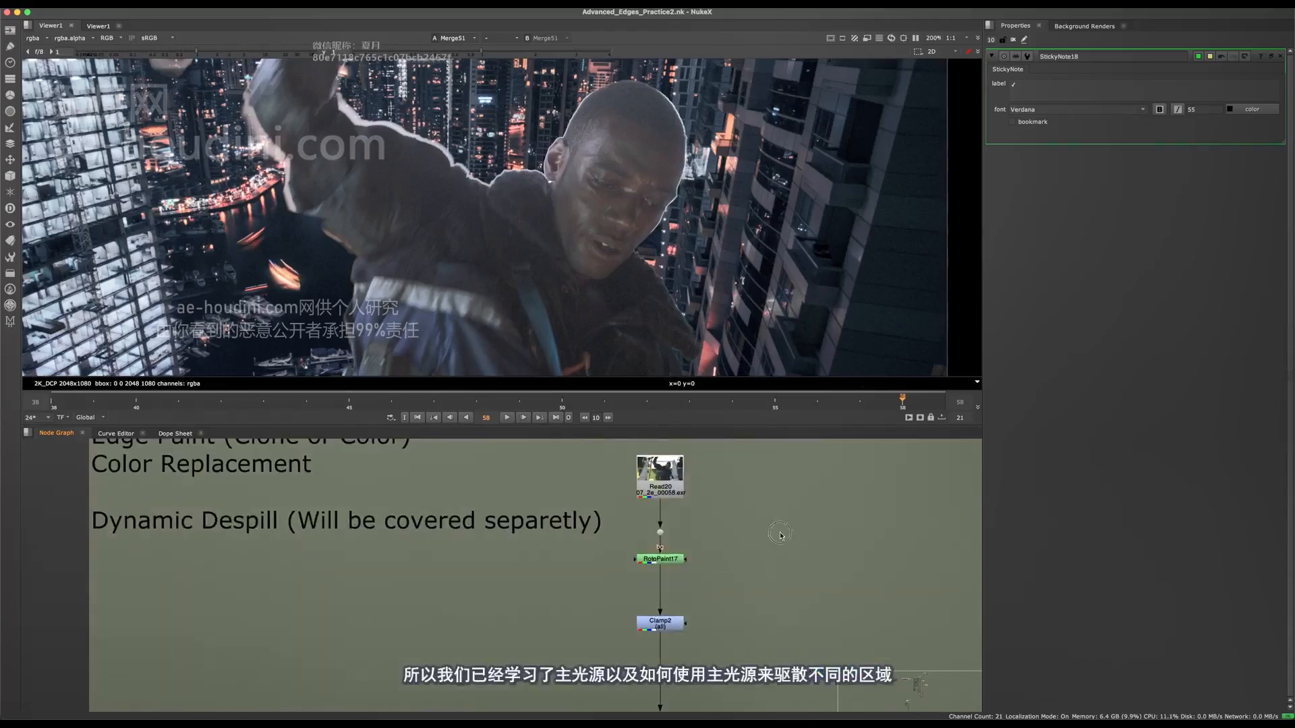
pyautogui.moveTo(762, 594); pyautogui.dragTo(629, 667)
pyautogui.press('1')
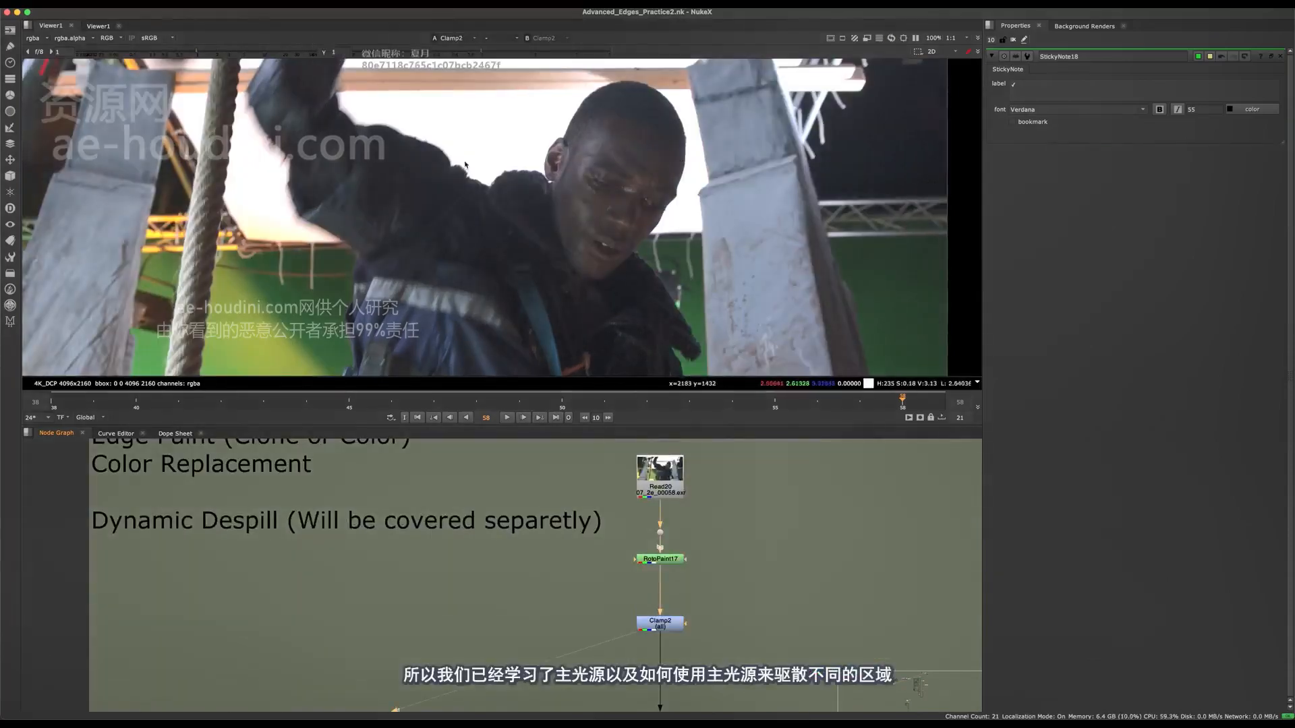
pyautogui.scroll(5, 480, 270)
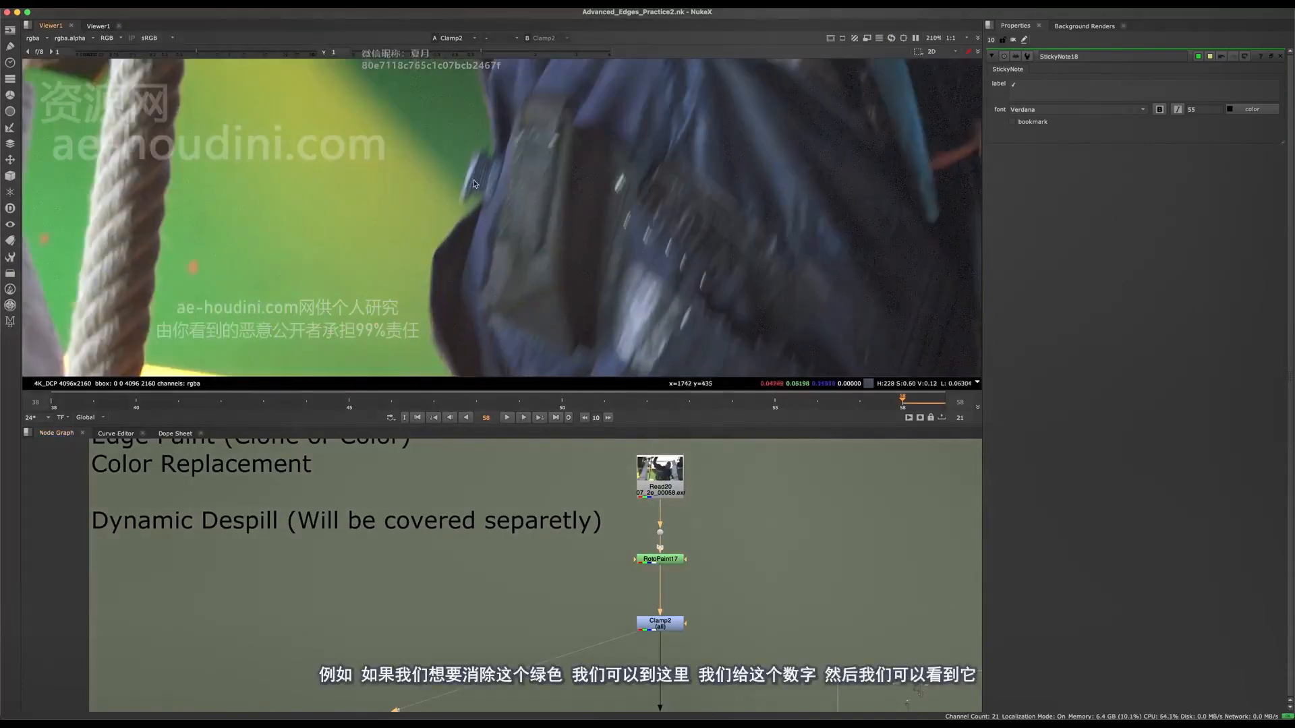
# Add a Keylight node fed by Clamp2 with a Screen Colour green of 1 and view its result near the jacket edge.
pyautogui.click(560, 656)
pyautogui.press('Tab')
pyautogui.write('key')
pyautogui.press('Return')
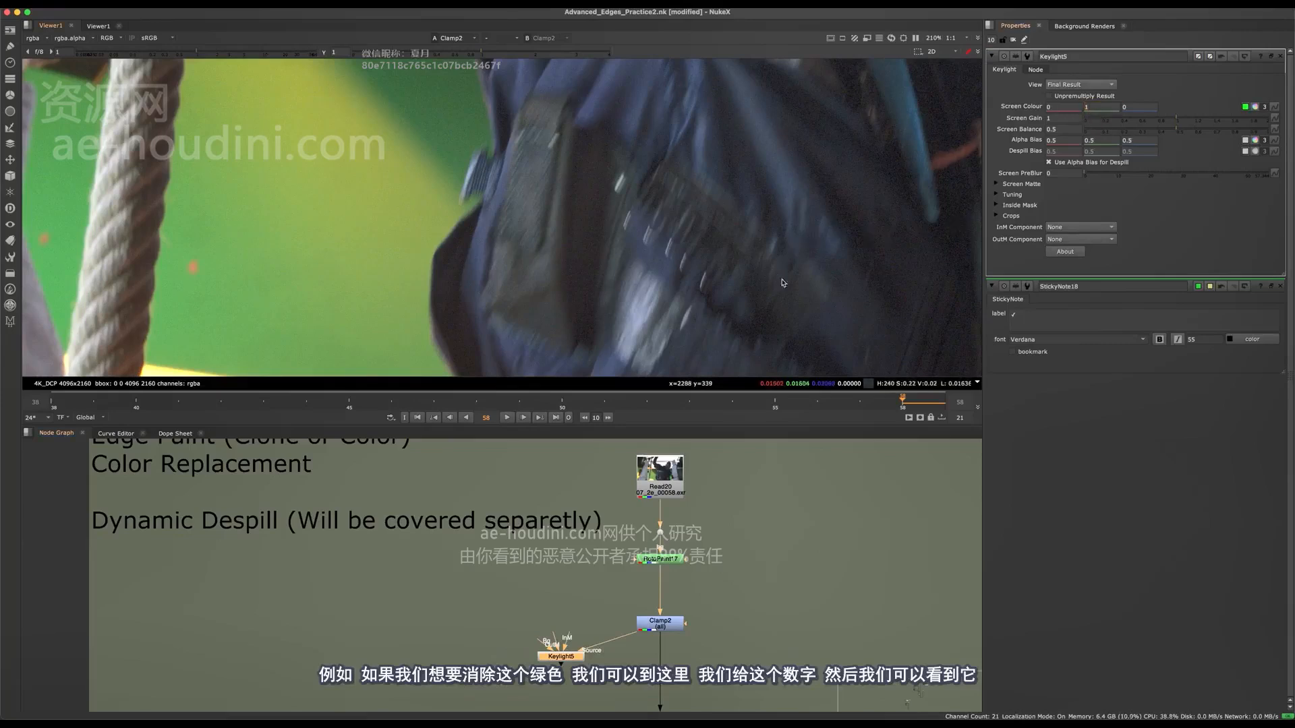
pyautogui.press('1')
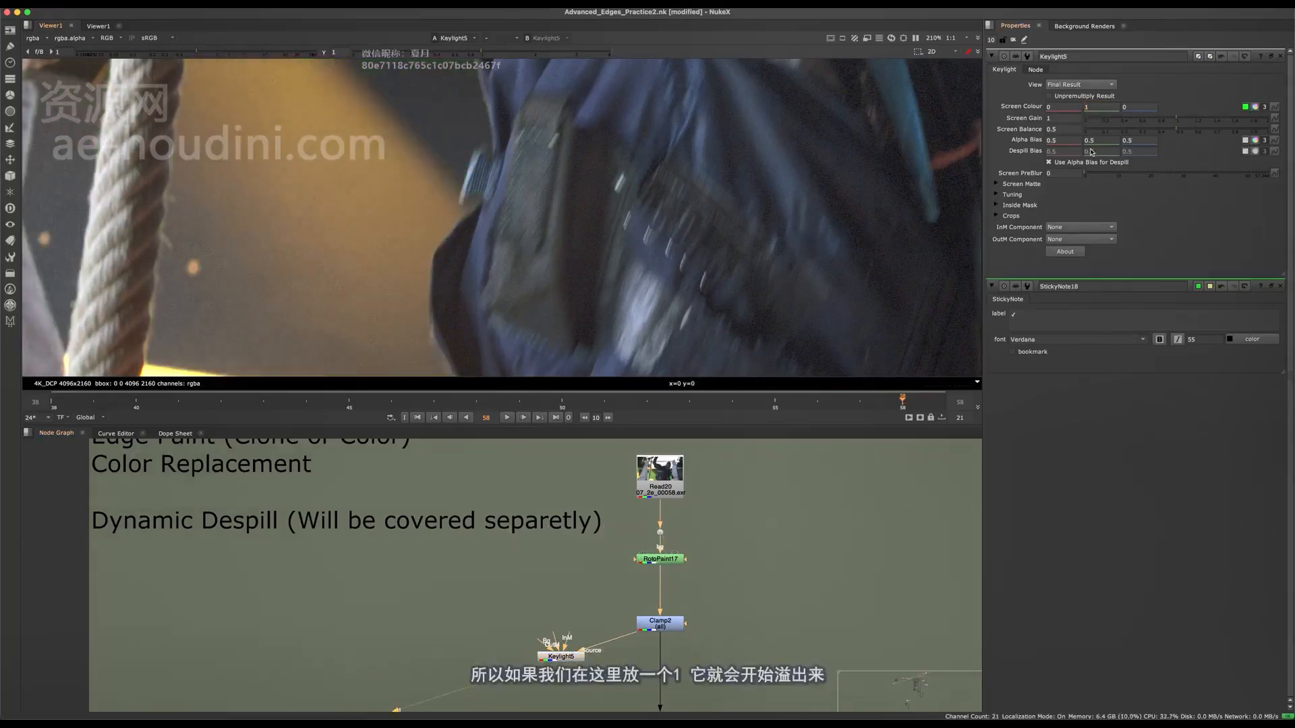
pyautogui.scroll(4, 408, 244)
pyautogui.moveTo(411, 241); pyautogui.dragTo(452, 246, button='middle')
pyautogui.scroll(-2, 483, 118)
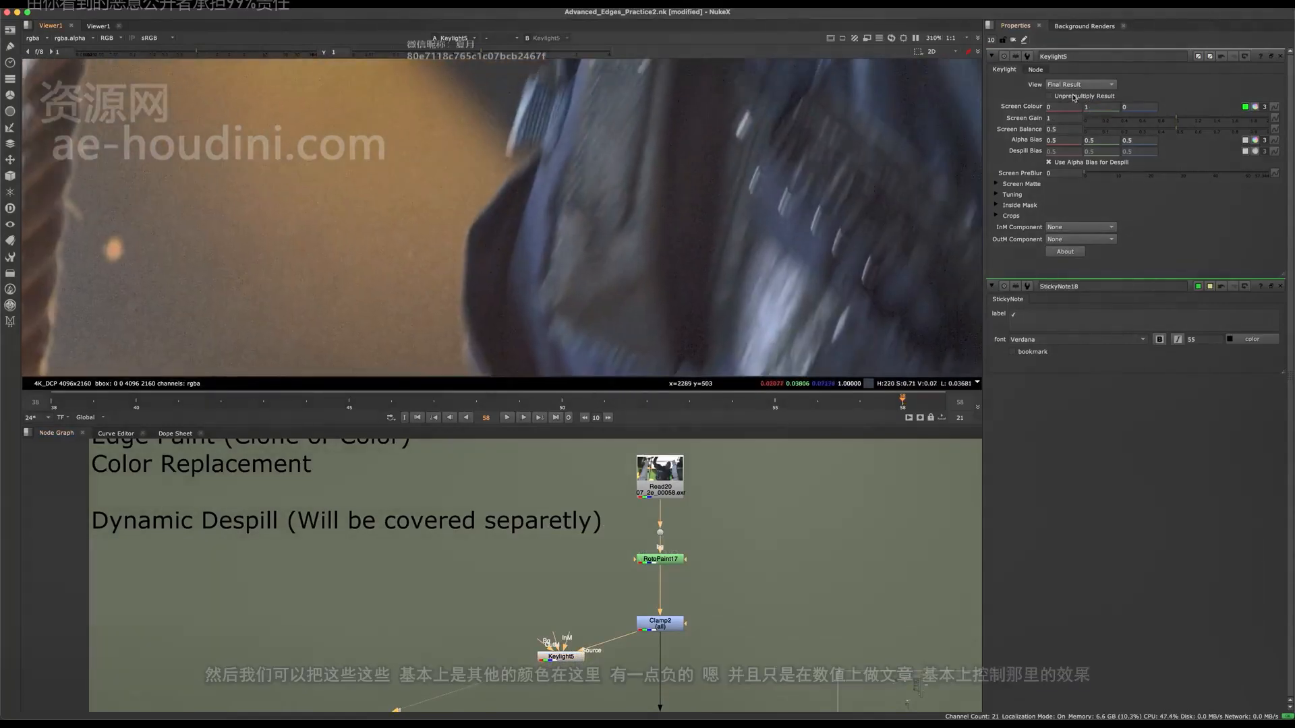
# Try a Screen Colour red of -1 on the Keylight and nudge the value up and down.
pyautogui.moveTo(1071, 107); pyautogui.dragTo(979, 109)
pyautogui.write('-1')
pyautogui.press('Return')
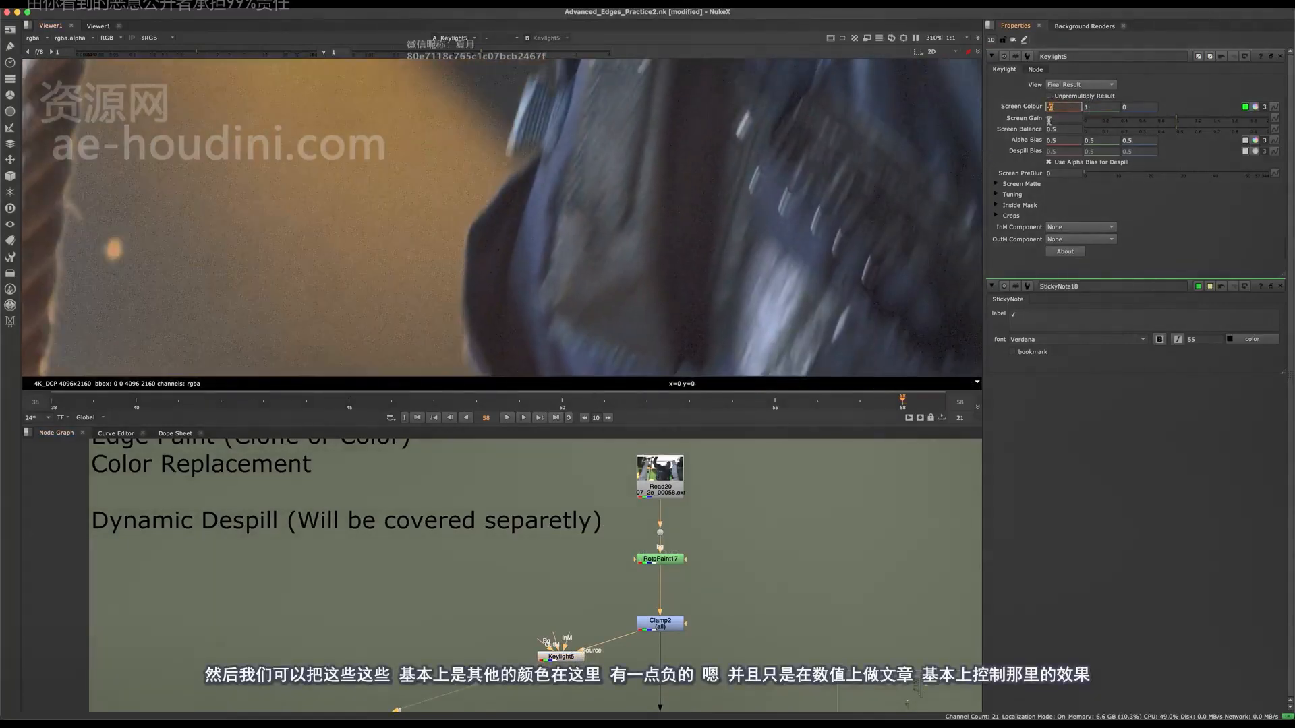
pyautogui.press('Up')
pyautogui.press('Down')
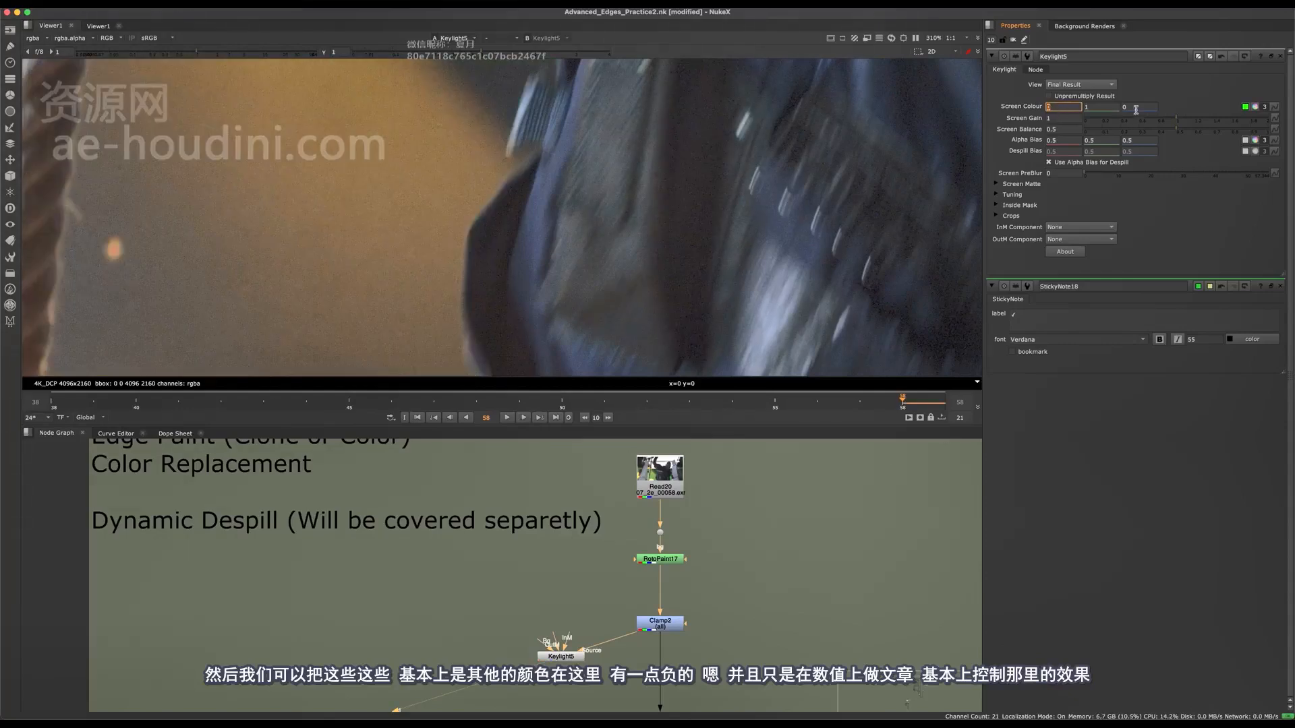
# Test negative and positive Screen Colour blue values on the Keylight and settle on 0.4.
pyautogui.press('Down')
pyautogui.press('Up')
pyautogui.press('Down')
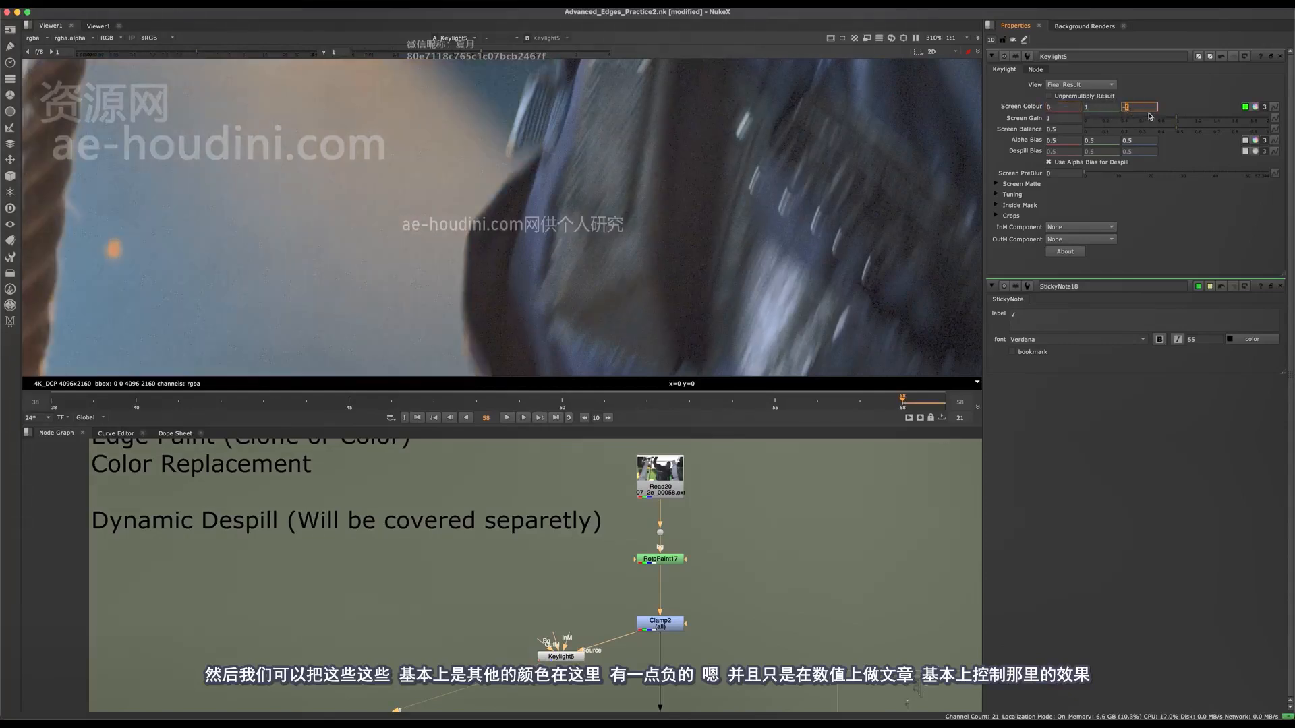
pyautogui.press('Up')
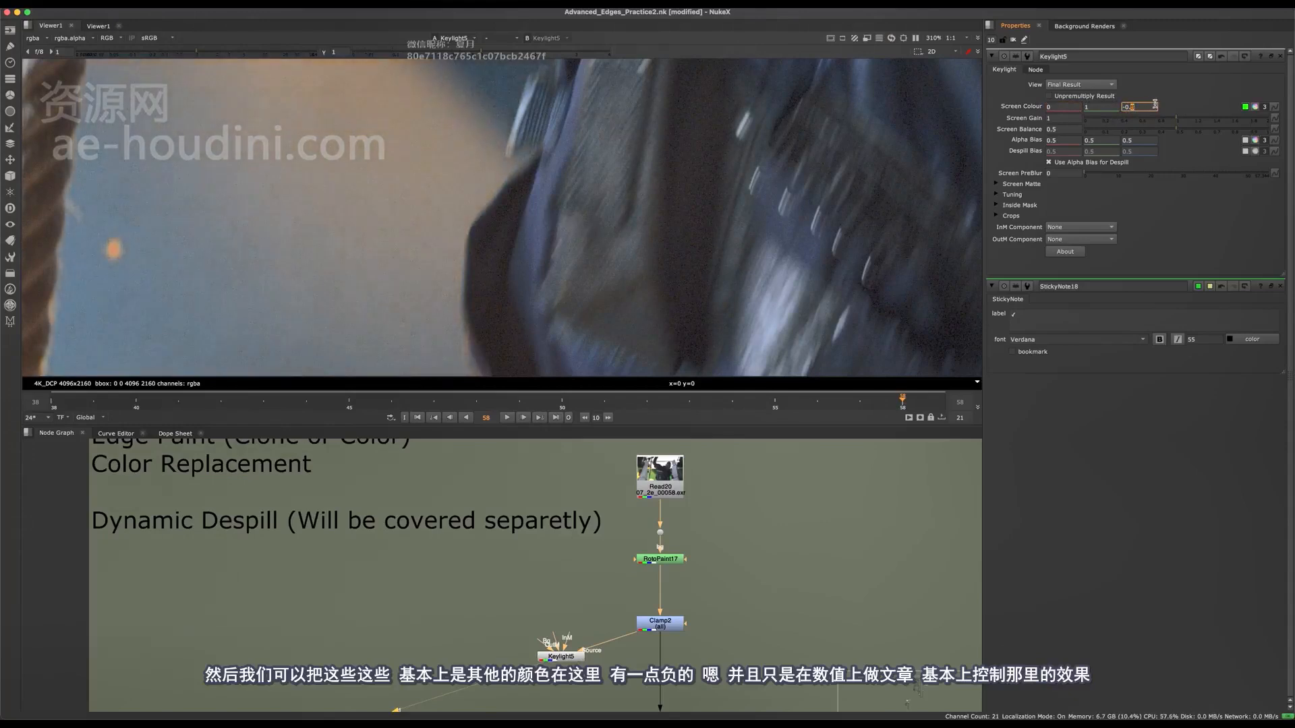
pyautogui.press('Up')
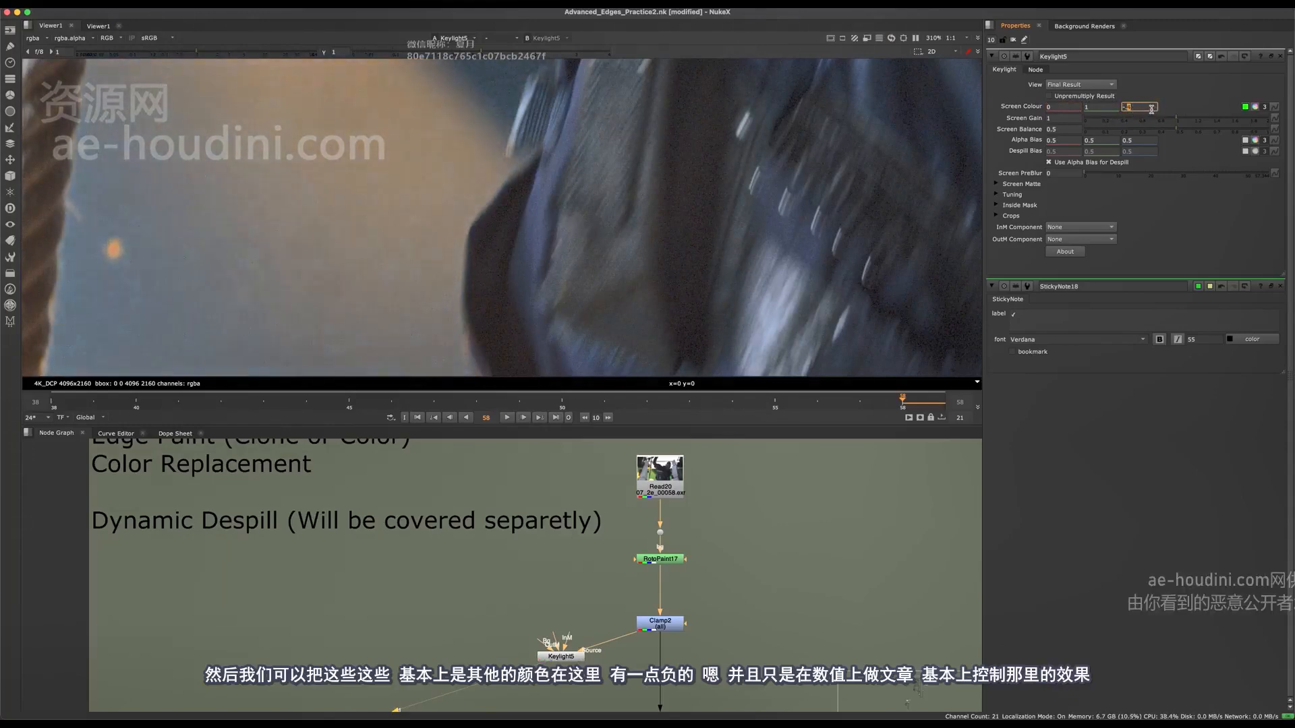
pyautogui.press('Up')
pyautogui.press('Up')
pyautogui.press('Up')
pyautogui.press('Up')
pyautogui.press('Down')
pyautogui.press('Down')
pyautogui.press('Down')
pyautogui.press('Down')
pyautogui.press('Down')
pyautogui.press('Up')
pyautogui.press('Up')
pyautogui.press('Up')
pyautogui.press('Up')
pyautogui.press('Up')
pyautogui.press('Up')
pyautogui.press('Up')
pyautogui.press('Up')
pyautogui.press('Up')
pyautogui.click(1074, 114)
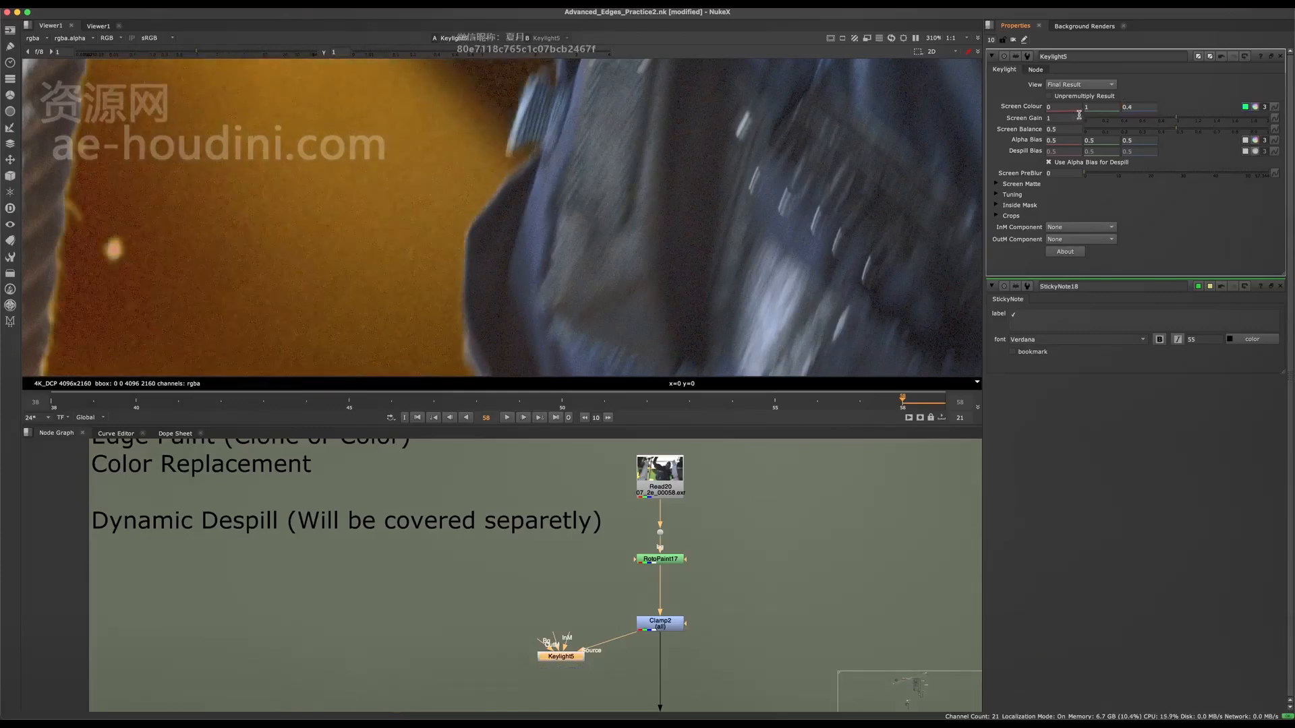
# Nudge the Keylight's Screen Colour red through several values and leave it at -0.1.
pyautogui.click(1073, 108)
pyautogui.press('Up')
pyautogui.press('Up')
pyautogui.press('Up')
pyautogui.press('Up')
pyautogui.press('Down')
pyautogui.press('Down')
pyautogui.press('Down')
pyautogui.press('Down')
pyautogui.press('Down')
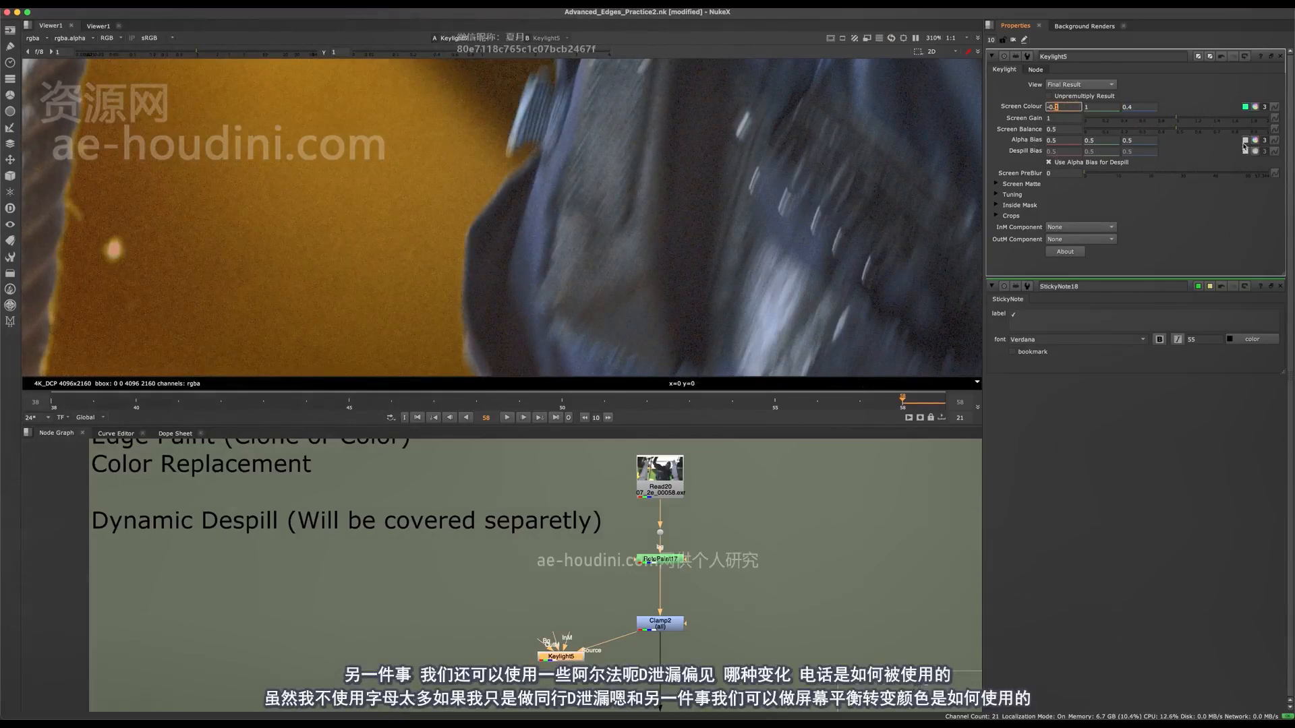
# Sample the blue jacket edge as the Keylight's Alpha Bias and reduce Screen Balance to 0.
pyautogui.keyDown('super'); pyautogui.moveTo(526, 261); pyautogui.dragTo(664, 134); pyautogui.keyUp('super')
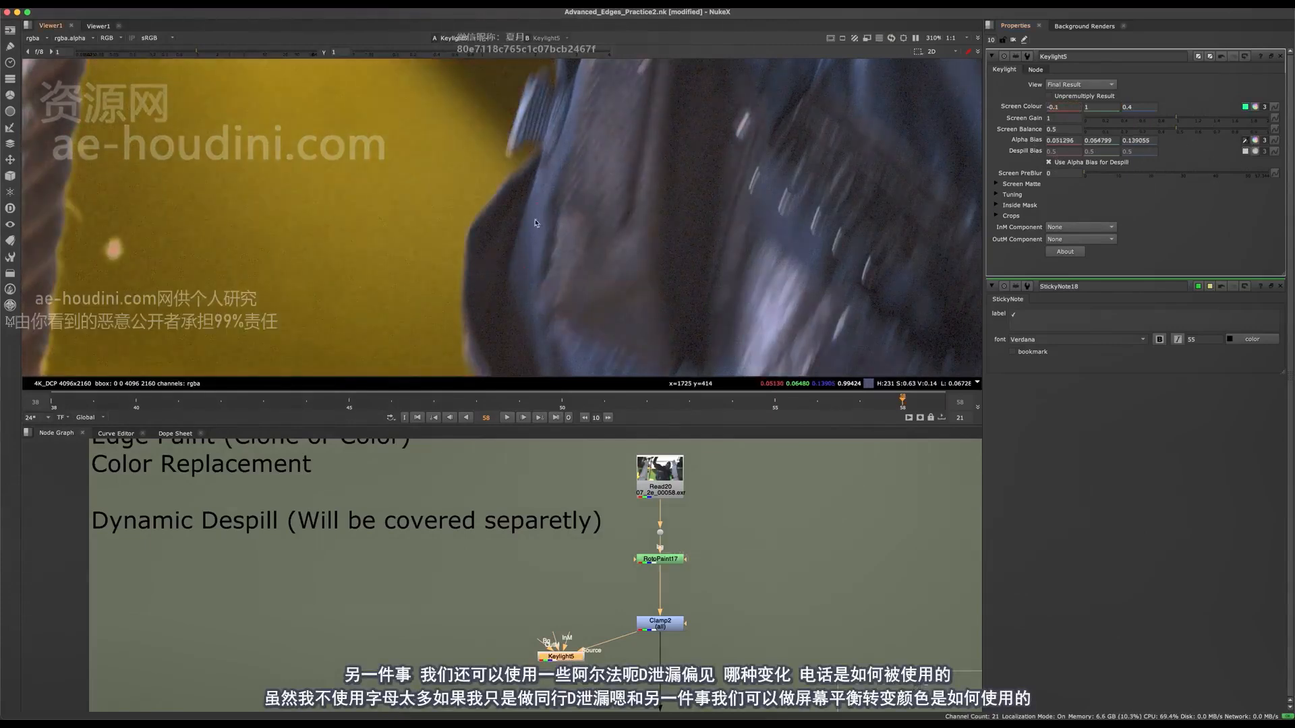
pyautogui.keyDown('super'); pyautogui.moveTo(536, 223); pyautogui.dragTo(570, 290); pyautogui.keyUp('super')
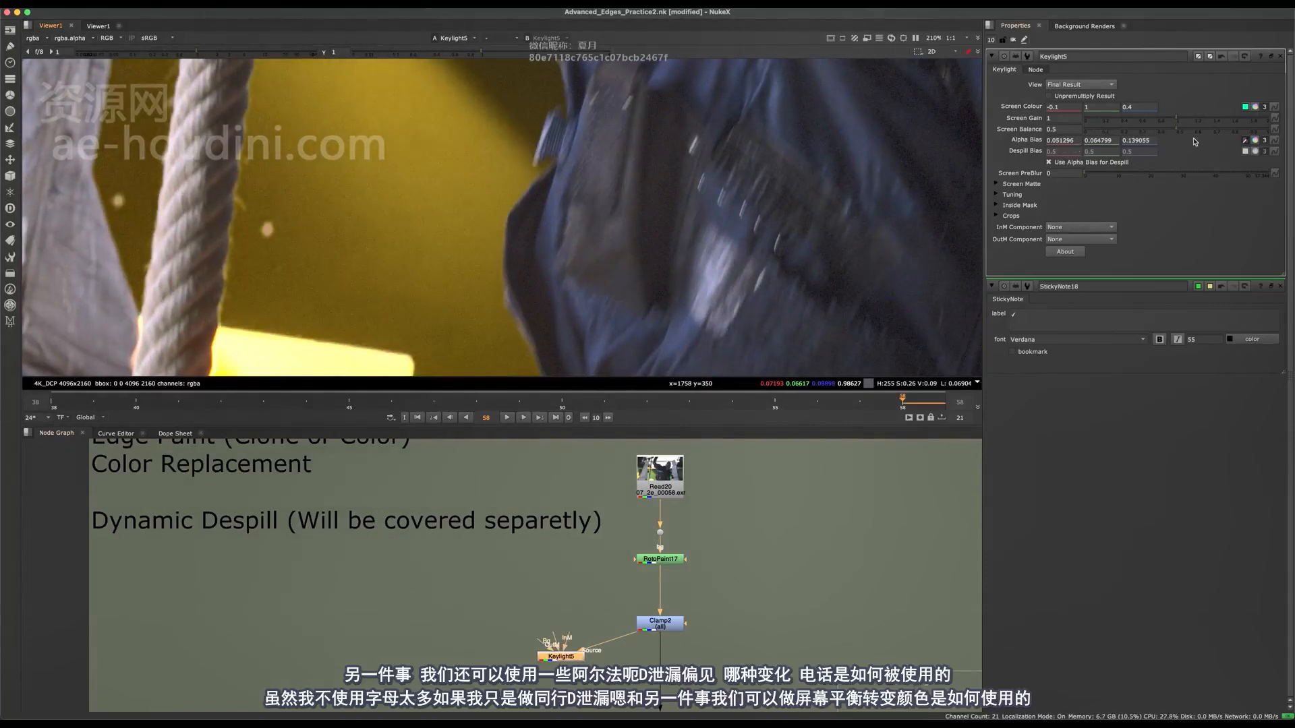
pyautogui.moveTo(1185, 135); pyautogui.dragTo(1091, 135)
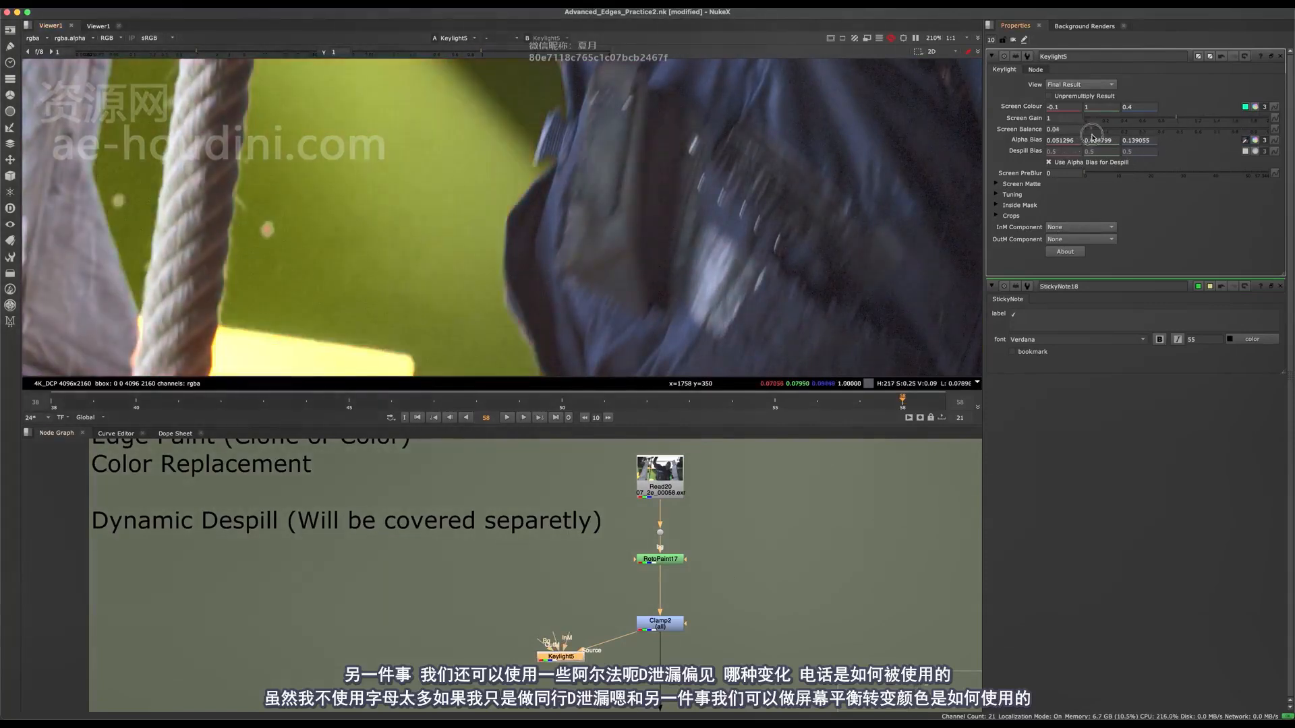
# Lower the Keylight's Screen Colour blue to a negative value.
pyautogui.click(1138, 107)
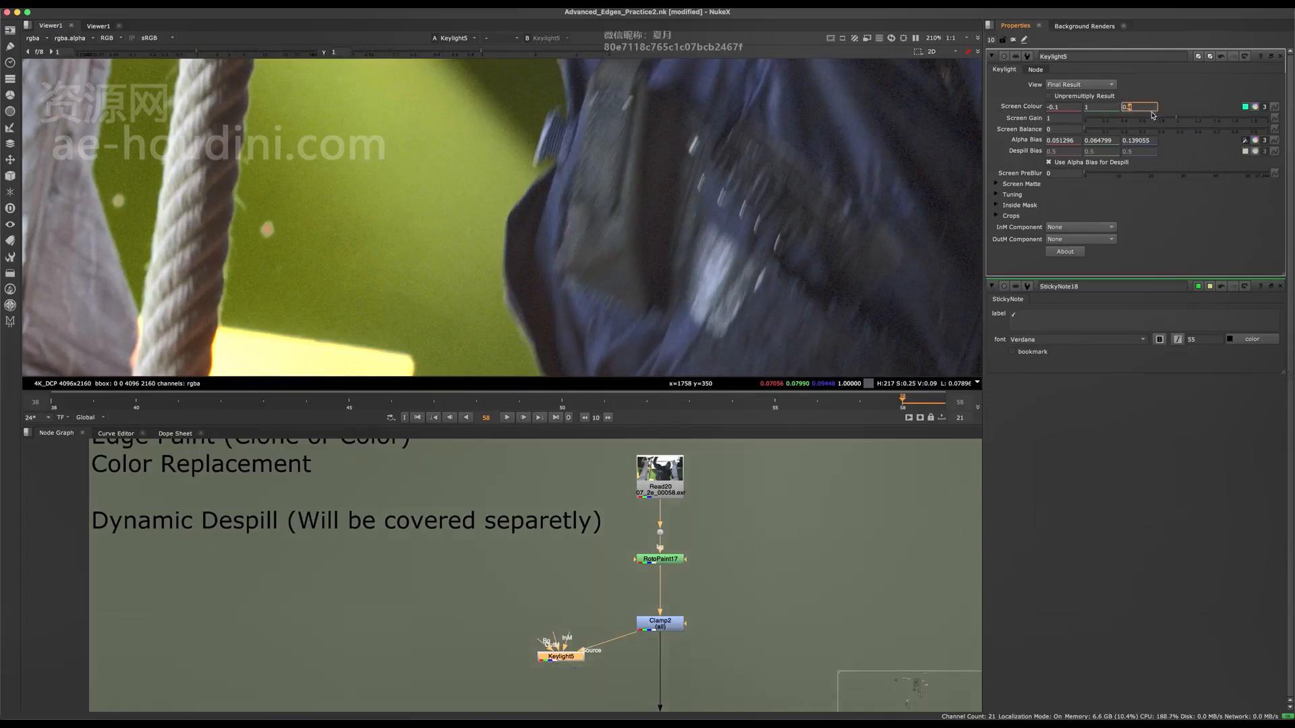
pyautogui.press('Down')
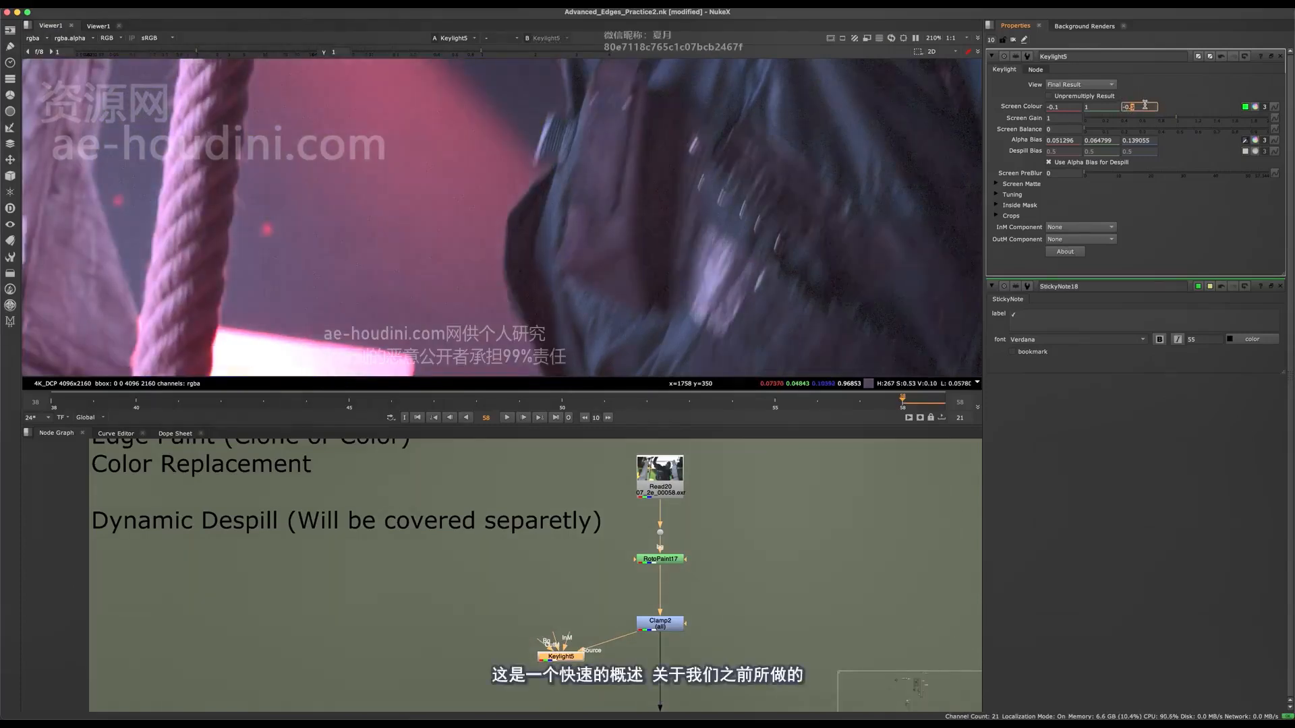
# Lower the Keylight's Screen Colour blue to -1.7 and check the result on the full character.
pyautogui.press('Down')
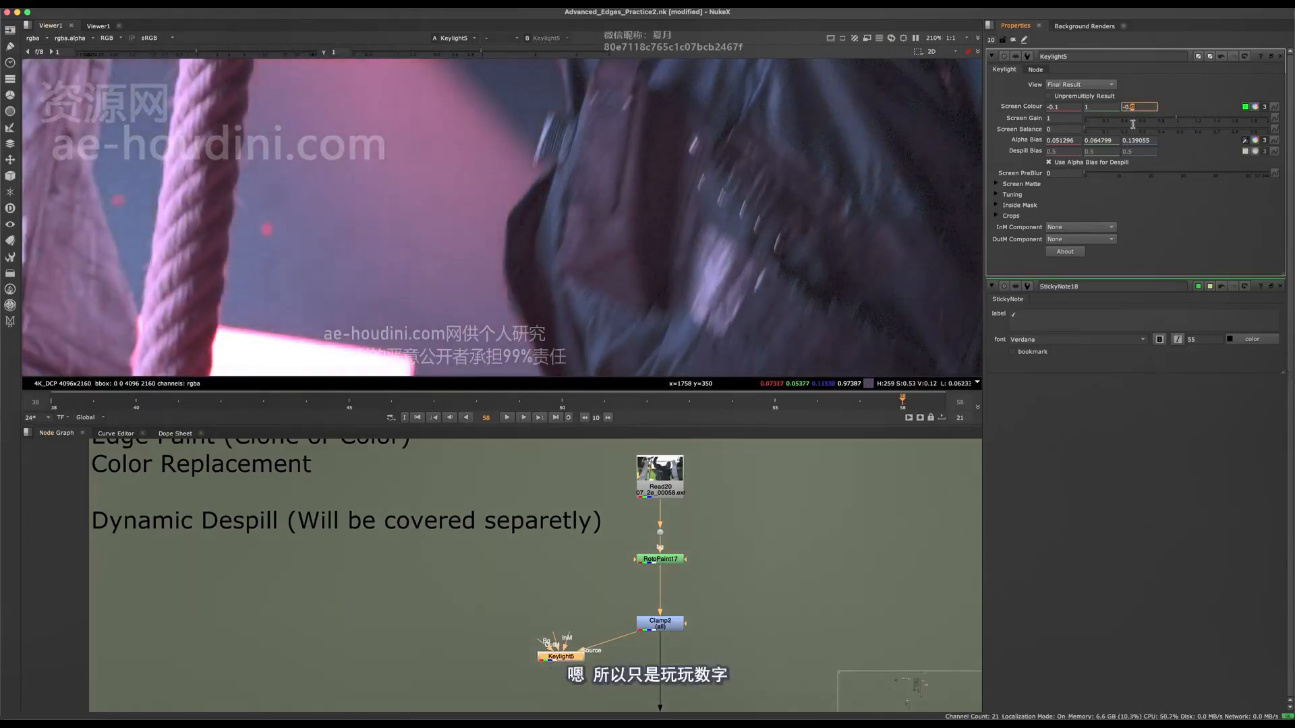
pyautogui.press('Down')
pyautogui.moveTo(593, 681); pyautogui.dragTo(596, 573, button='middle')
pyautogui.scroll(5, 596, 573)
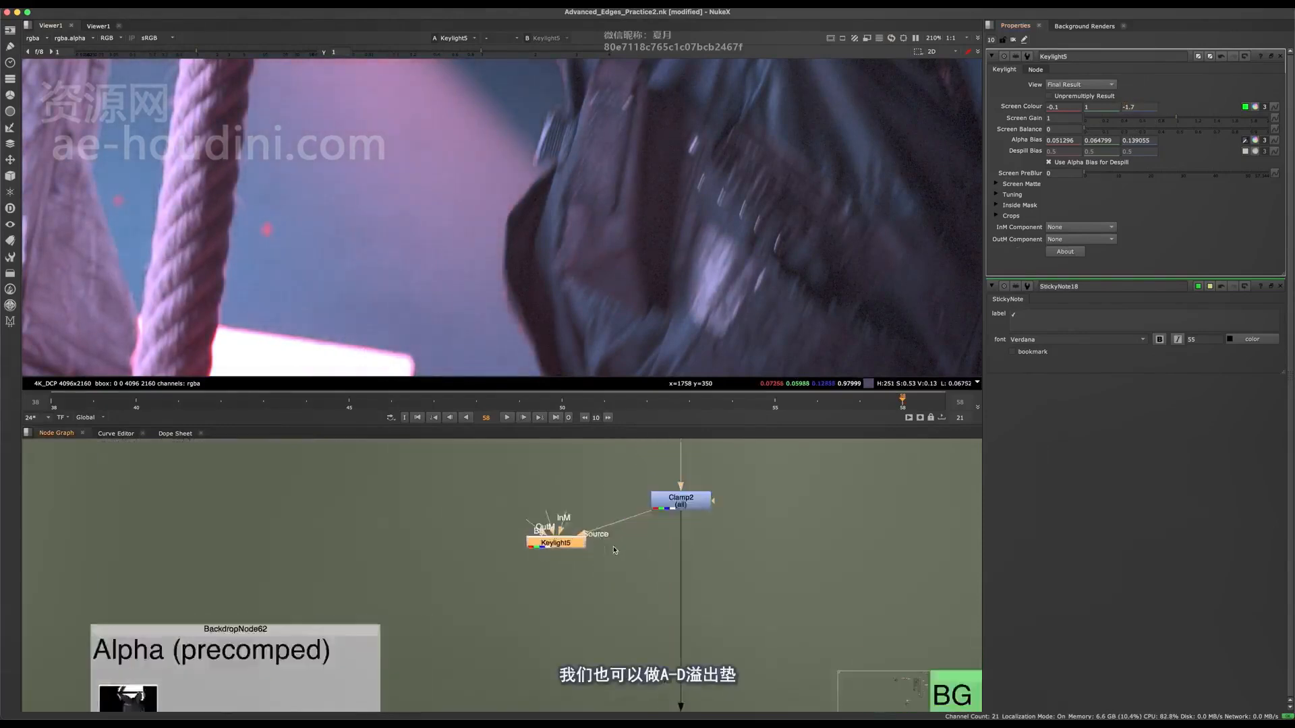
pyautogui.scroll(-5, 519, 275)
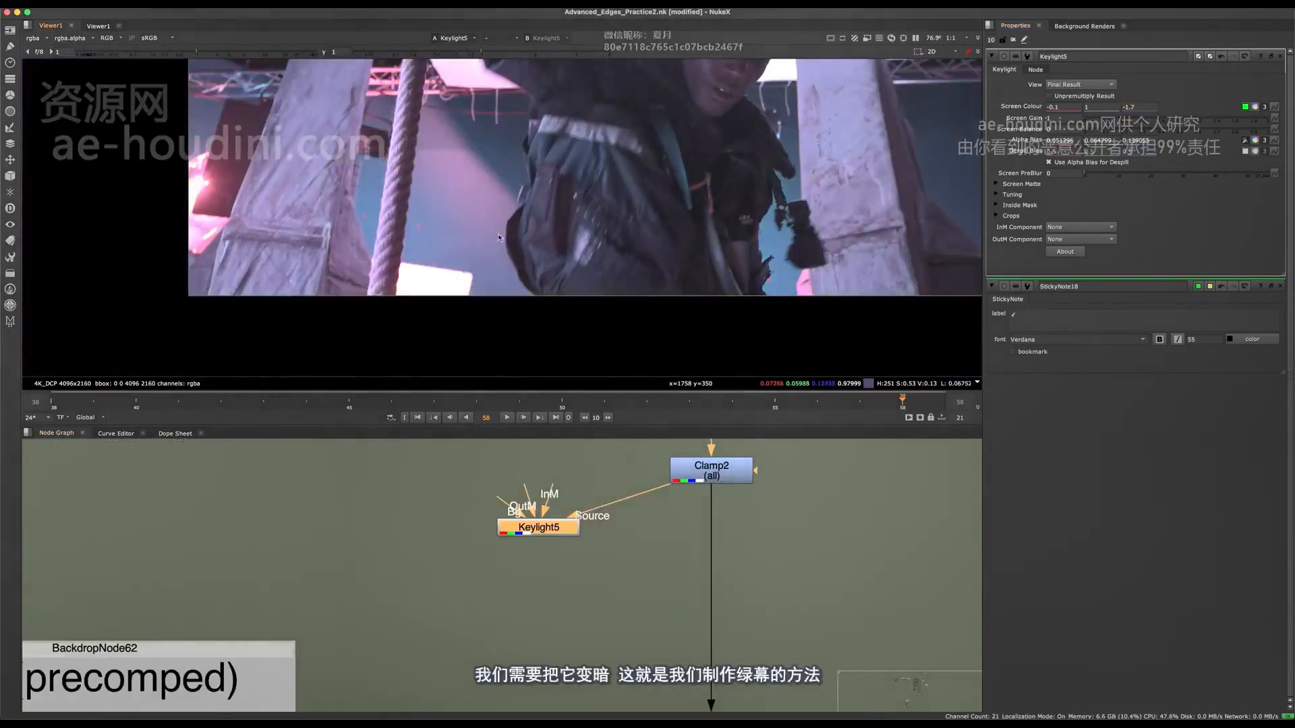
pyautogui.scroll(2, 526, 621)
# Delete the Keylight node to see the untreated plate, and undo the deletion to compare the brightness.
pyautogui.moveTo(526, 593); pyautogui.dragTo(473, 695, button='middle')
pyautogui.press('Delete')
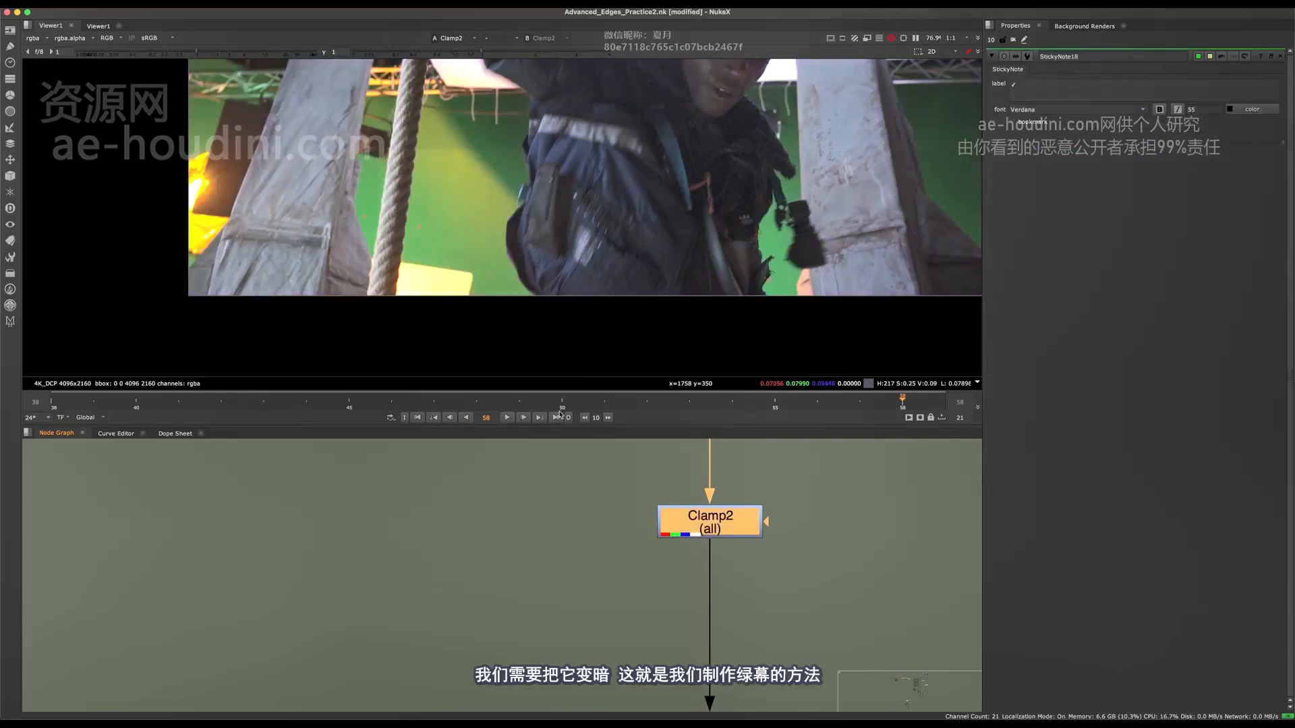
pyautogui.scroll(5, 505, 219)
pyautogui.scroll(2, 519, 250)
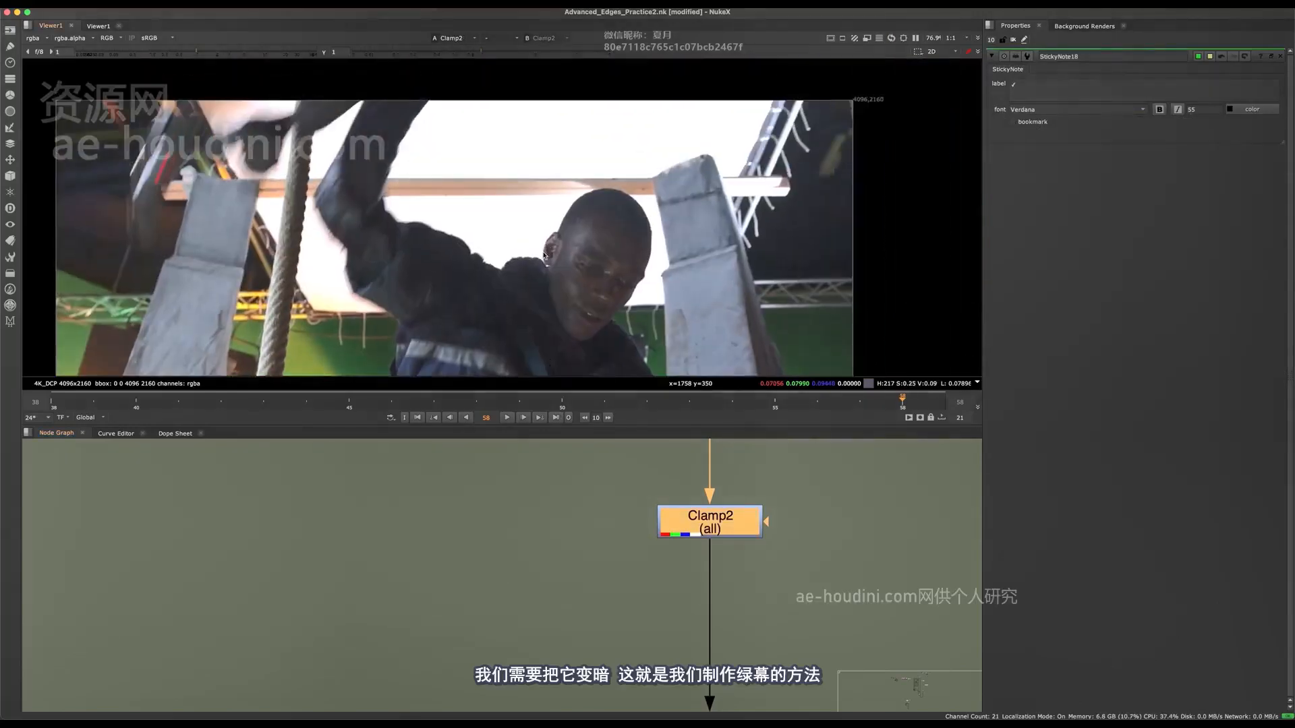
pyautogui.press('super+z')
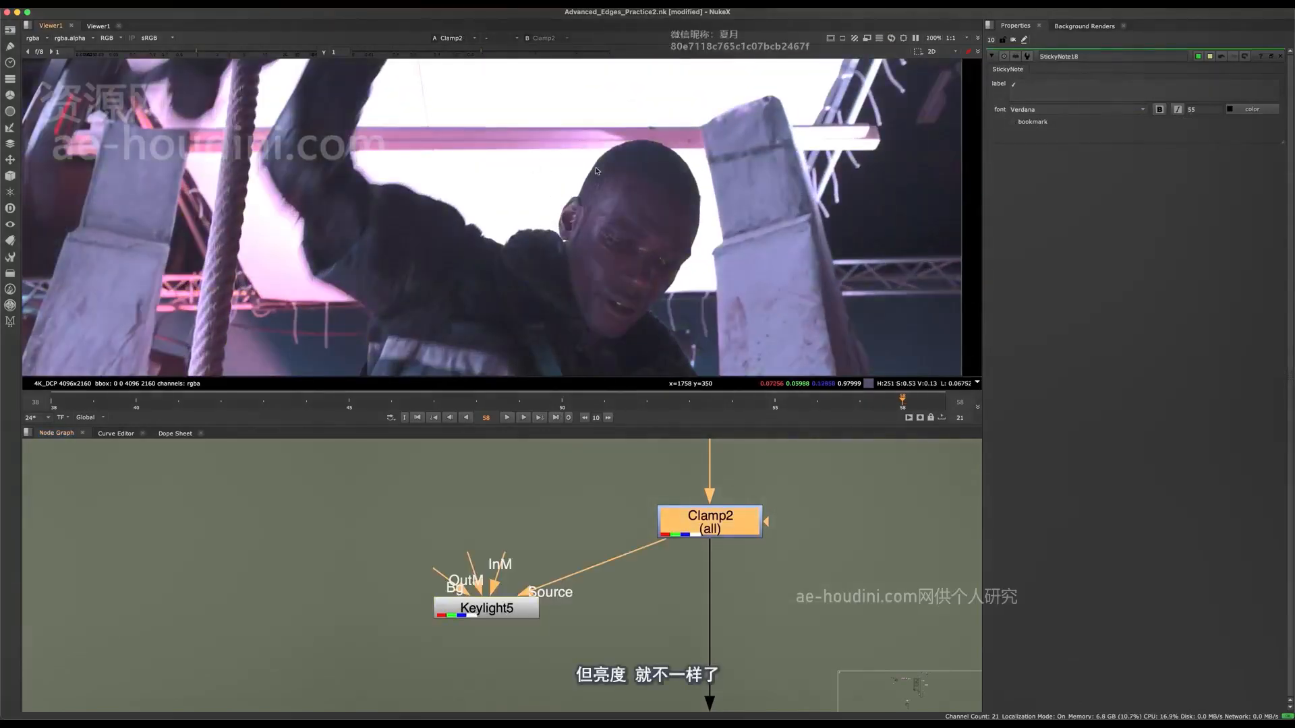
pyautogui.moveTo(602, 264); pyautogui.dragTo(584, 212, button='middle')
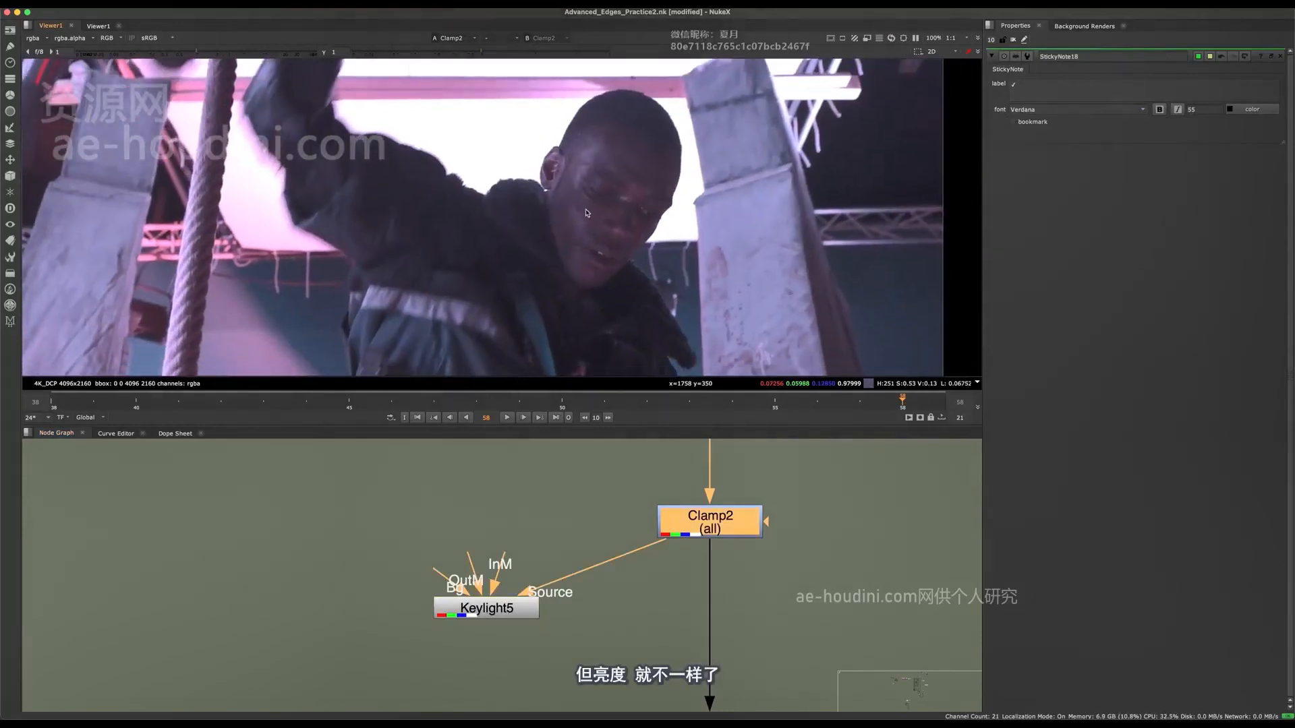
# Inspect the despilled edges around the head and delete the Keylight node branching off the Clamp.
pyautogui.moveTo(604, 630); pyautogui.dragTo(553, 594, button='middle')
pyautogui.moveTo(509, 508); pyautogui.dragTo(357, 663)
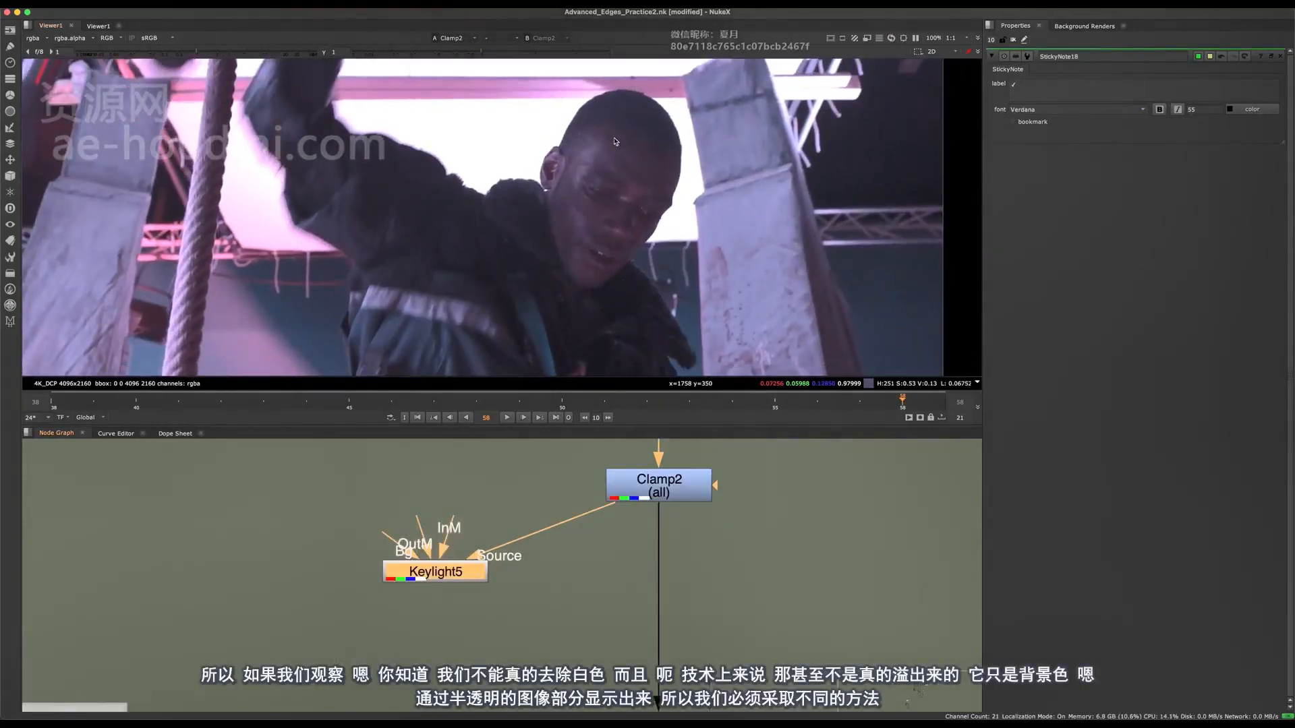
pyautogui.scroll(2, 584, 134)
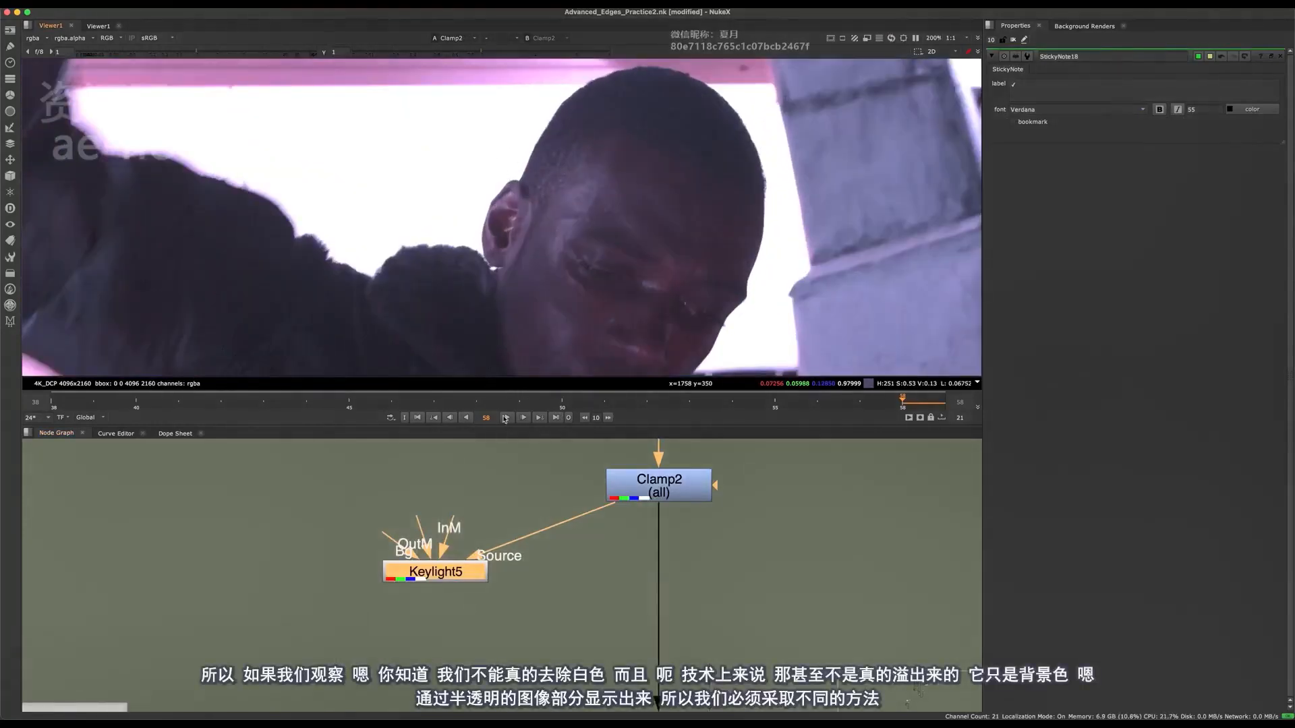
pyautogui.scroll(-6, 441, 572)
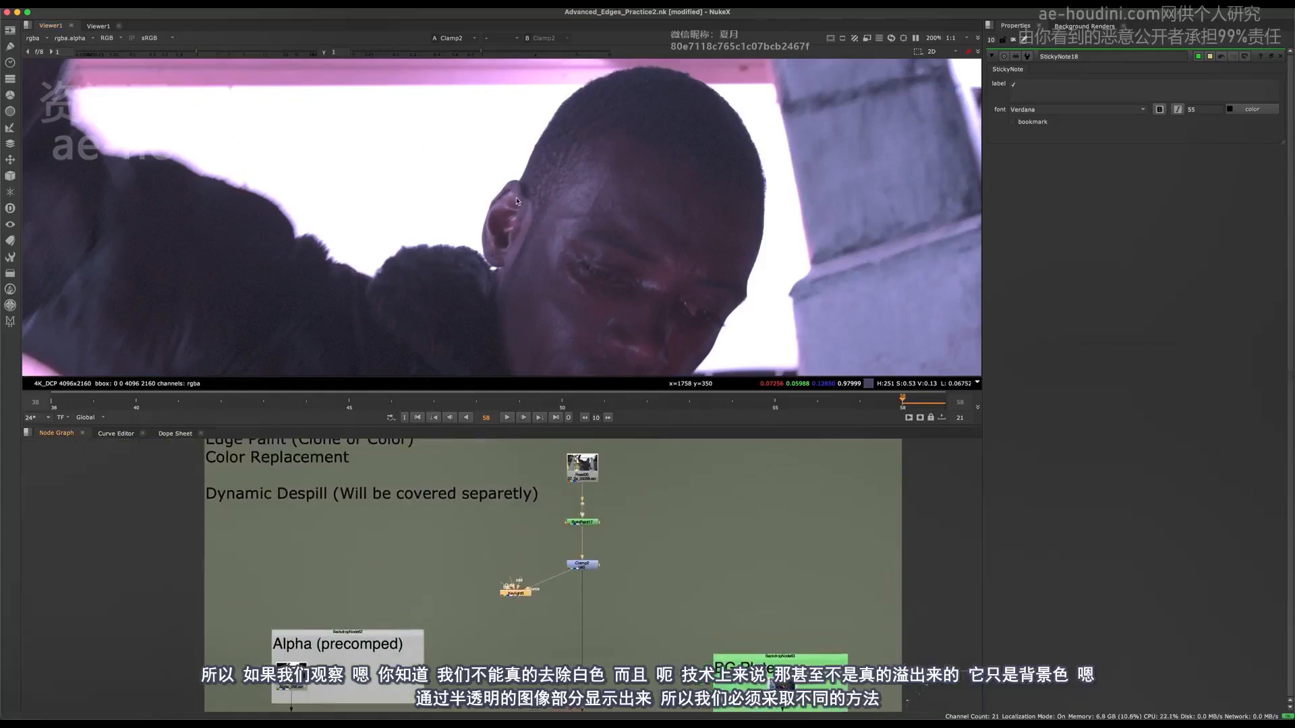
pyautogui.press('Delete')
# View the Copy node and the Premult output, and examine the bright edges around the head and shoulder.
pyautogui.moveTo(570, 681); pyautogui.dragTo(570, 497, button='middle')
pyautogui.click(581, 570)
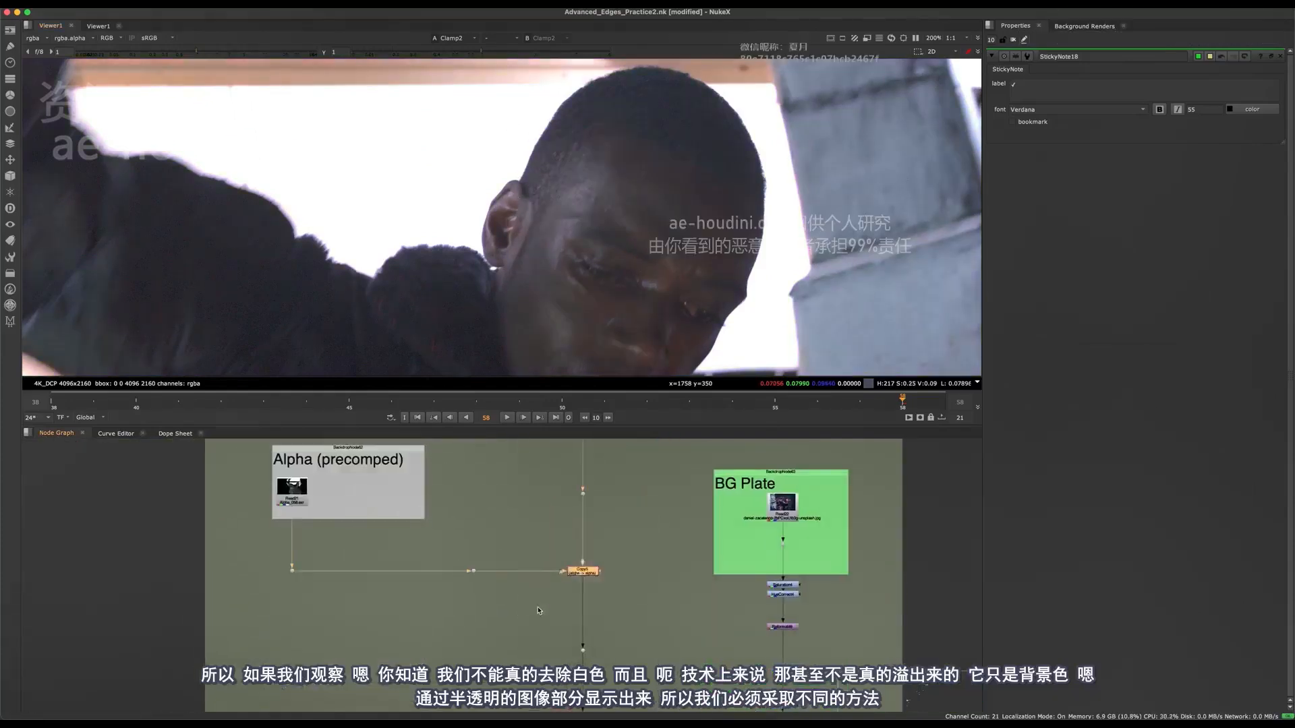
pyautogui.press('1')
pyautogui.moveTo(632, 701); pyautogui.dragTo(526, 559, button='middle')
pyautogui.press('1')
pyautogui.scroll(5, 596, 234)
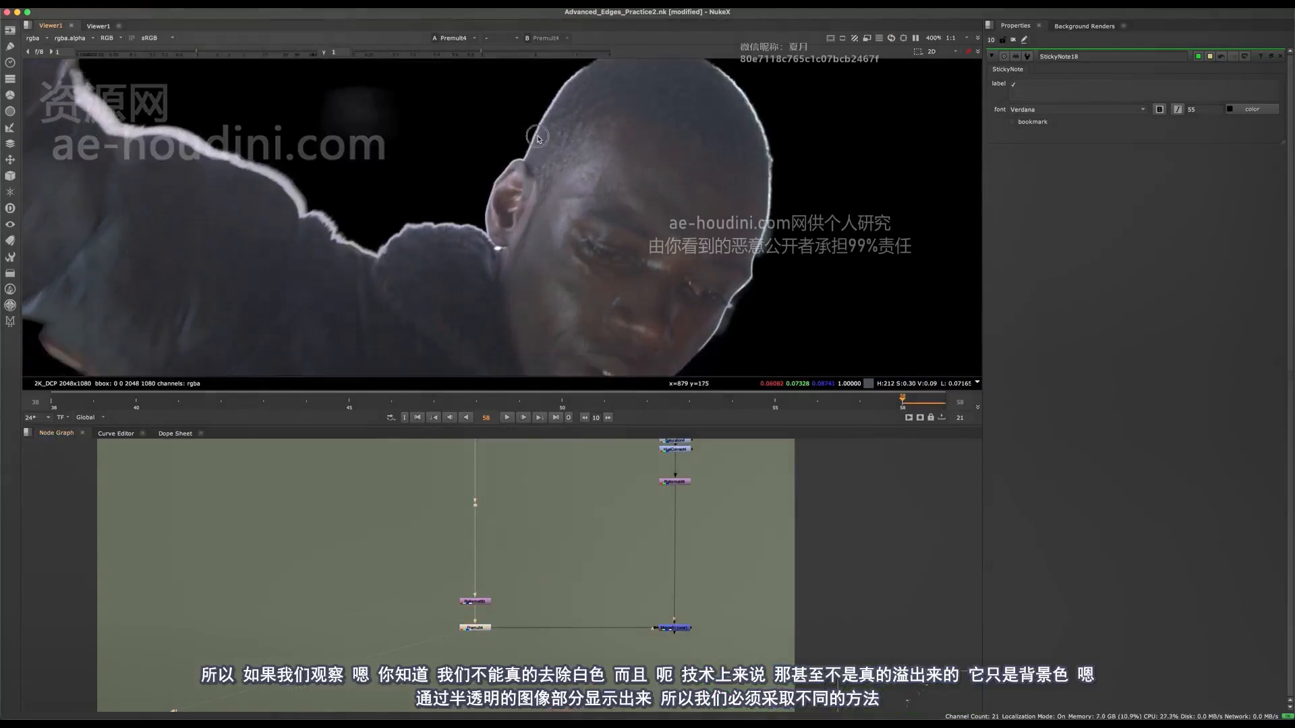
# View the final Merge output and frame the whole composite over the city background.
pyautogui.moveTo(732, 590); pyautogui.dragTo(645, 512, button='middle')
pyautogui.moveTo(645, 512); pyautogui.dragTo(506, 623)
pyautogui.press('1')
pyautogui.press('f')
# View the Copy node's plate colours and move to frame 43 to examine the motion-blurred arm.
pyautogui.moveTo(466, 453); pyautogui.dragTo(534, 600, button='middle')
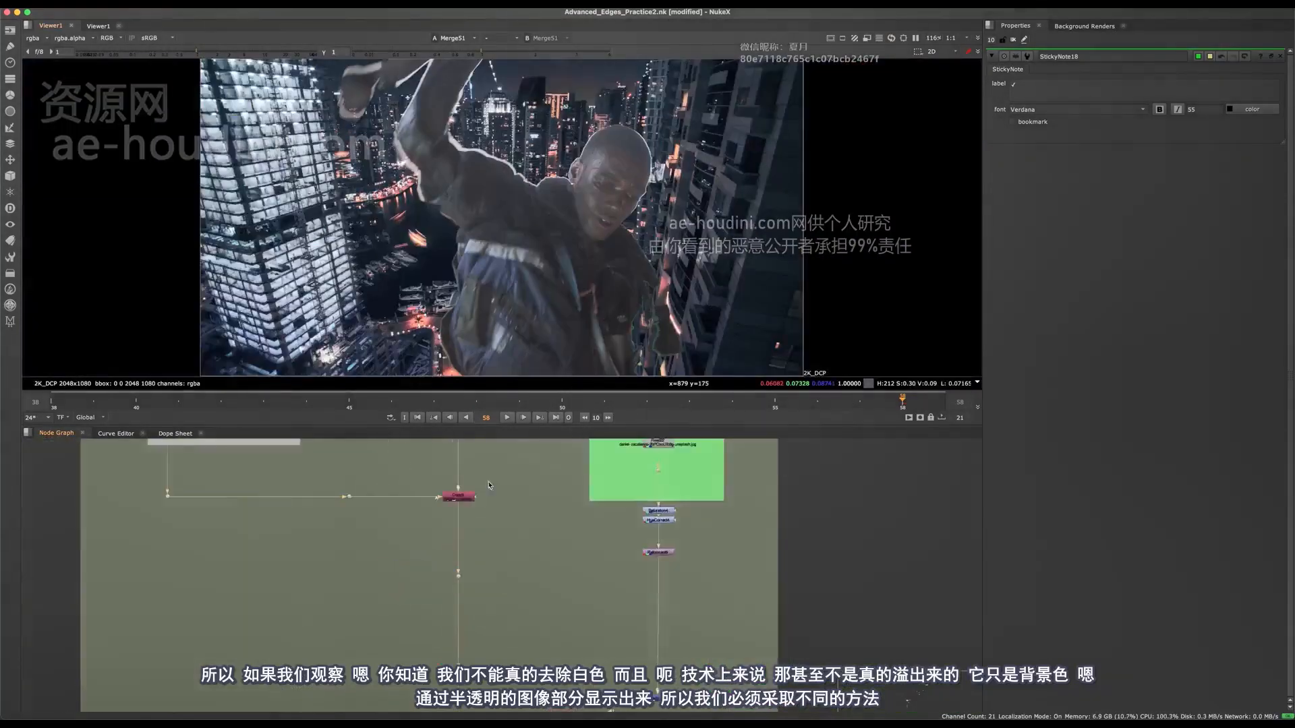
pyautogui.moveTo(523, 445); pyautogui.dragTo(536, 611, button='middle')
pyautogui.moveTo(536, 611); pyautogui.dragTo(454, 672)
pyautogui.press('1')
pyautogui.moveTo(564, 263); pyautogui.dragTo(543, 240, button='middle')
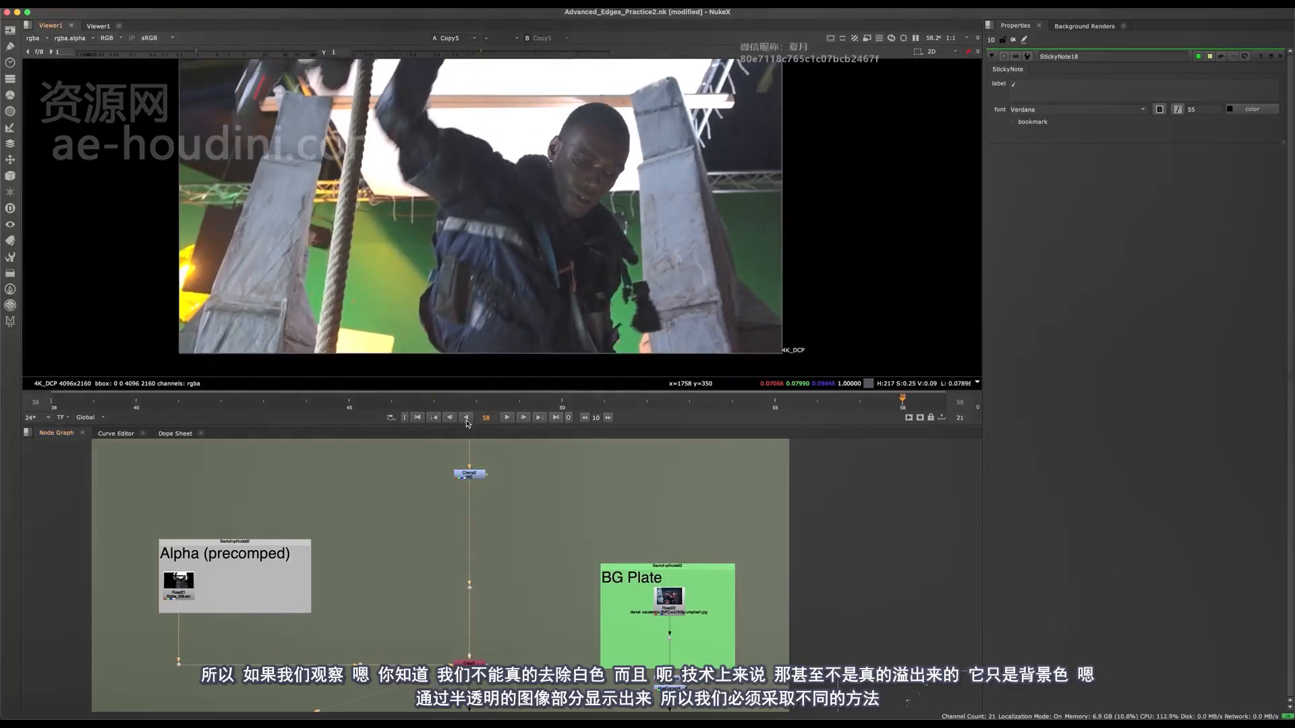
pyautogui.scroll(4, 610, 177)
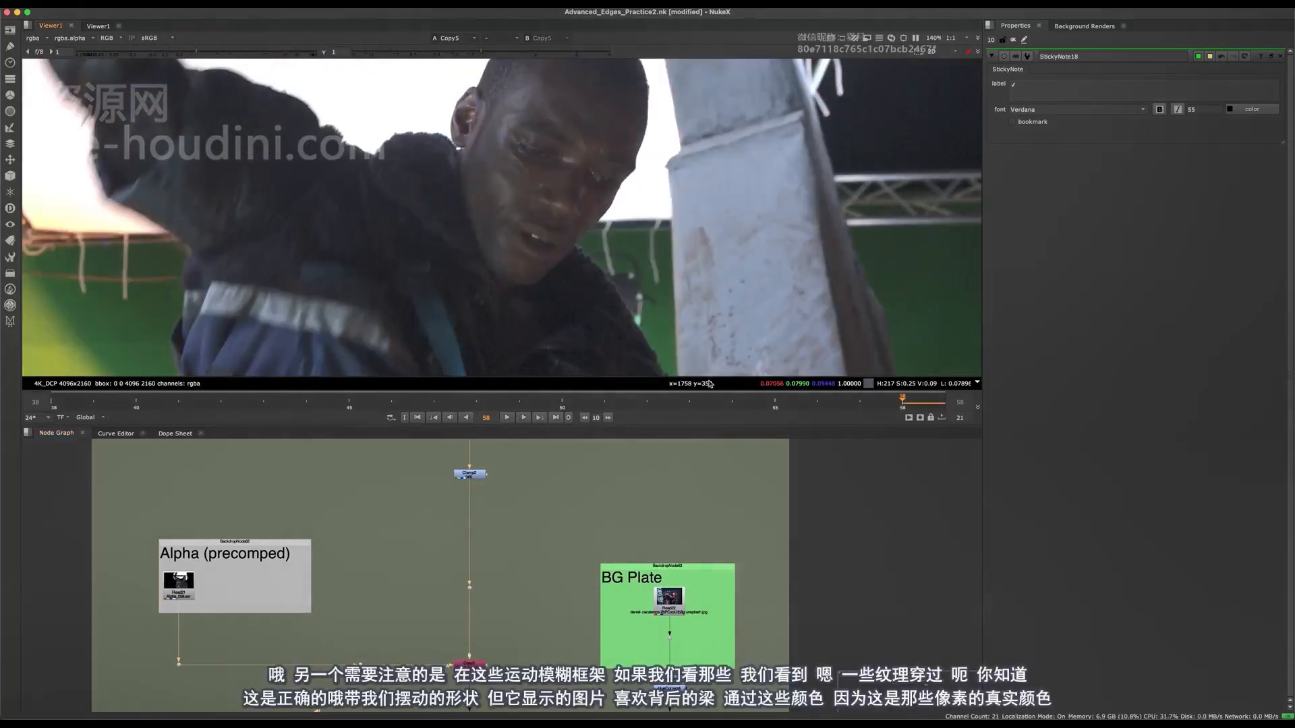
pyautogui.moveTo(671, 406); pyautogui.dragTo(268, 352)
pyautogui.scroll(-4, 661, 214)
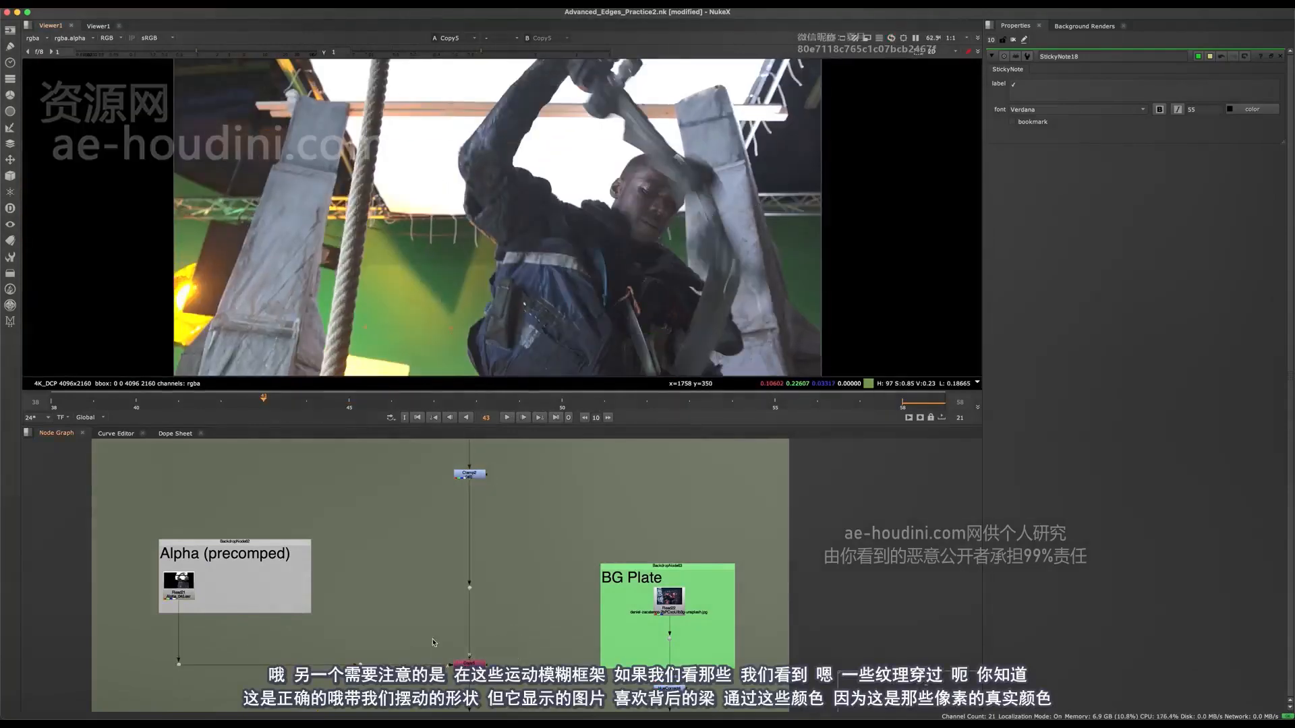
# View the Premult output and step back to frame 40, examining the texture inside the motion blur.
pyautogui.moveTo(434, 643); pyautogui.dragTo(412, 381, button='middle')
pyautogui.click(447, 585)
pyautogui.press('1')
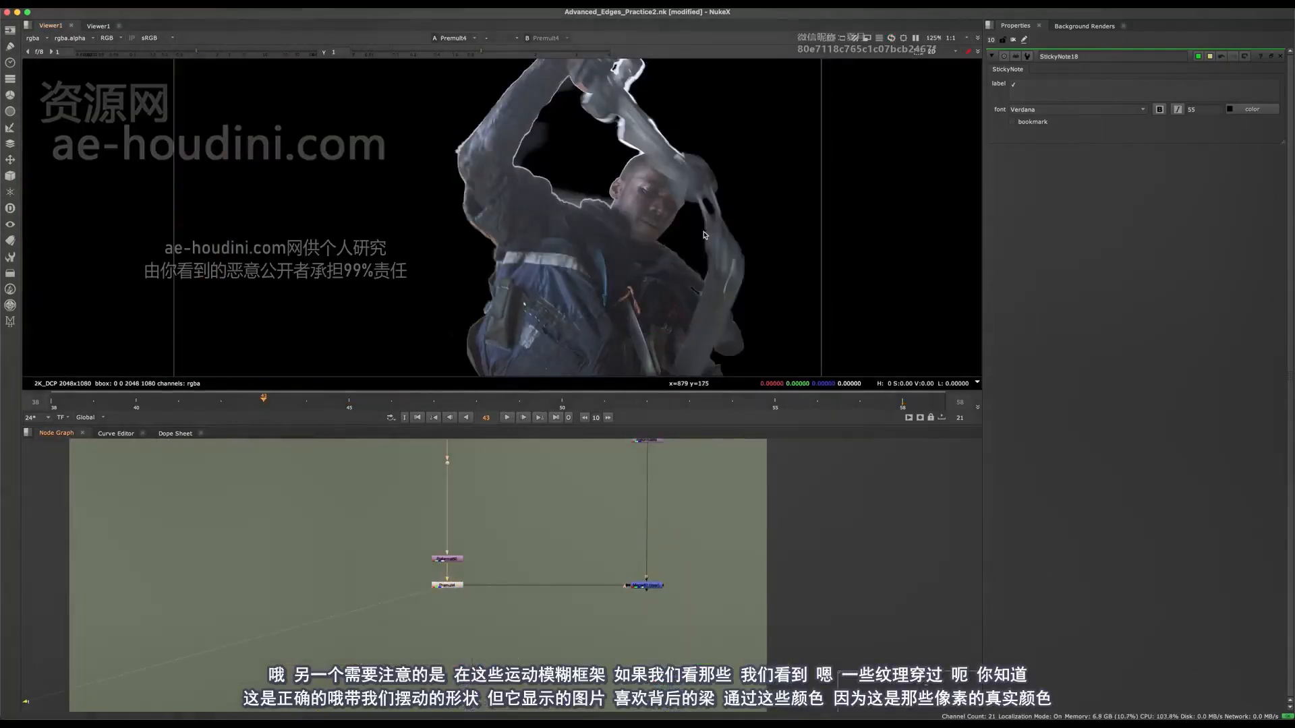
pyautogui.scroll(5, 703, 235)
pyautogui.press('Left')
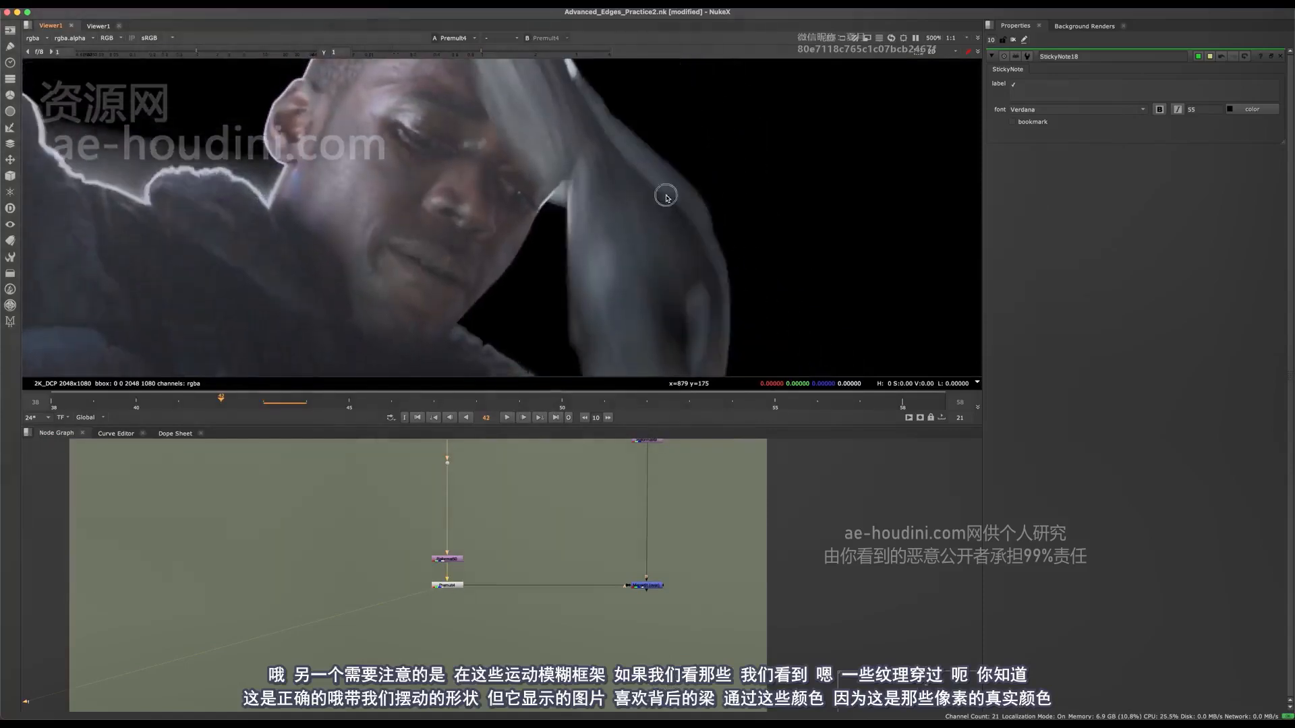
pyautogui.press('f')
pyautogui.press('Left')
pyautogui.press('Left')
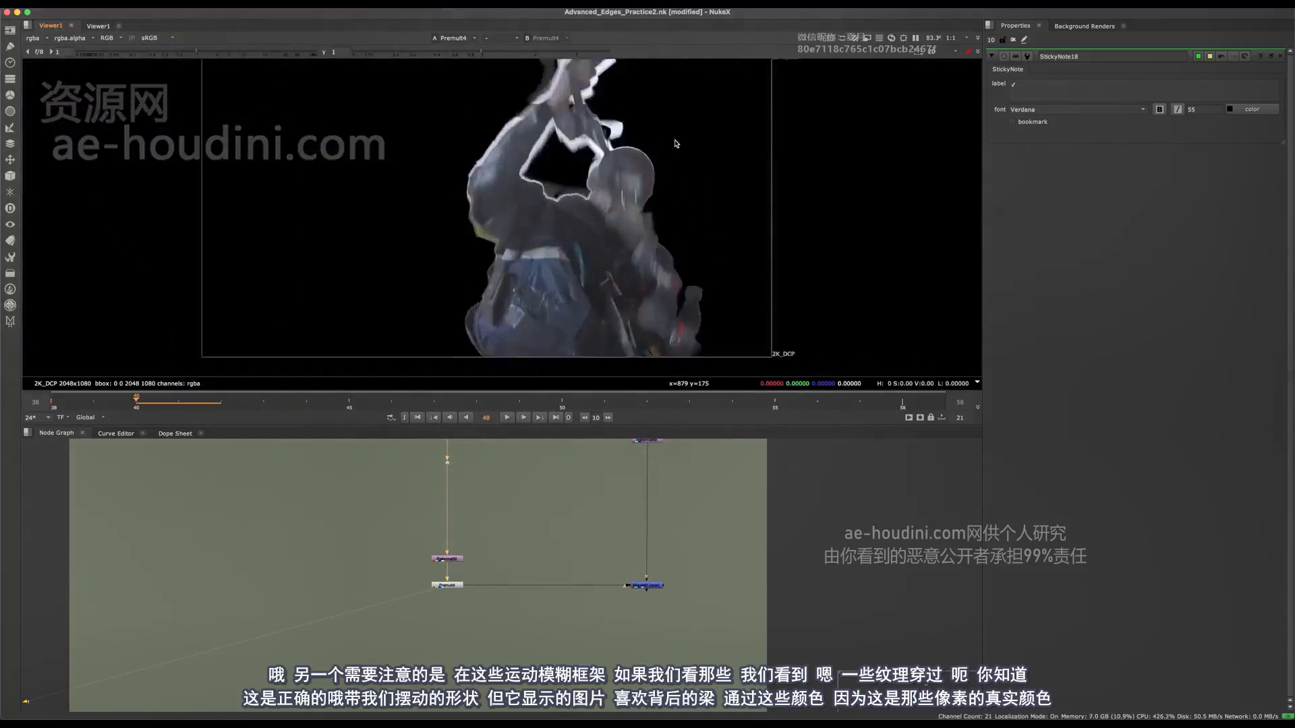
# Step forward to frame 45 and examine the motion-blurred strip beside the character's head.
pyautogui.scroll(3, 677, 143)
pyautogui.press('Right')
pyautogui.press('Right')
pyautogui.press('Right')
pyautogui.press('Right')
pyautogui.press('Right')
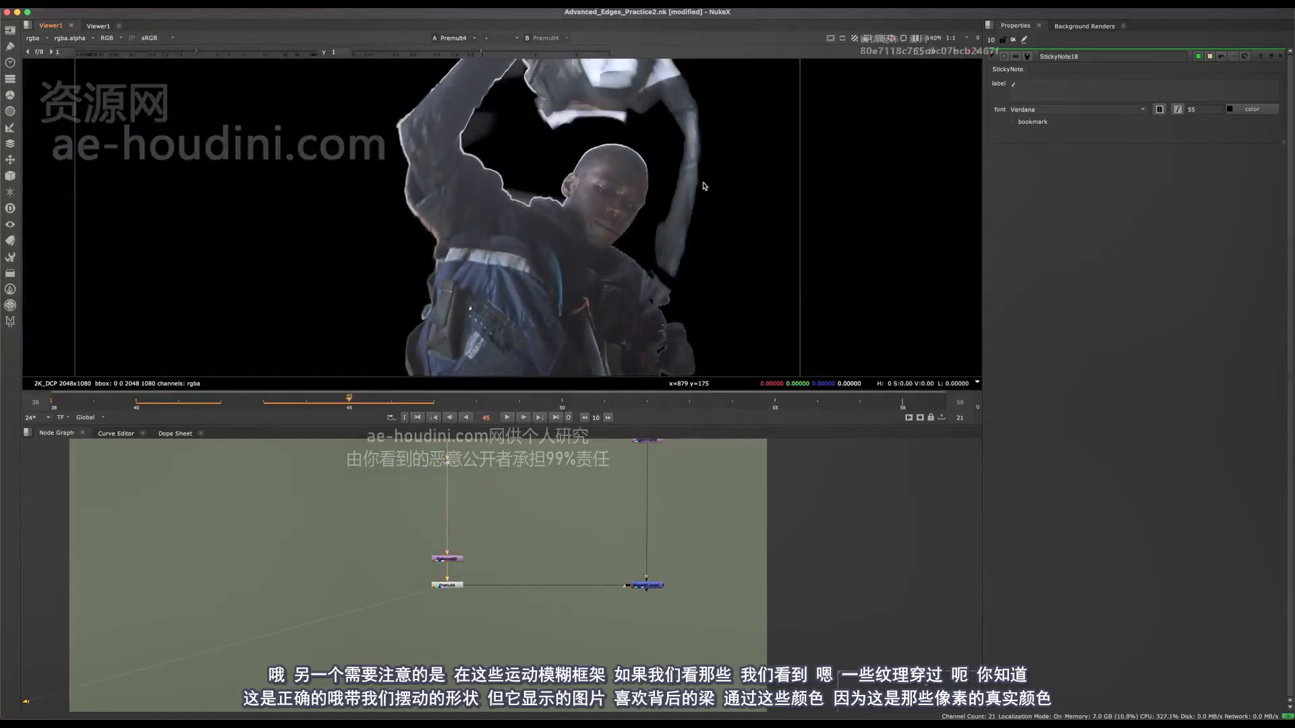
pyautogui.press('Right')
pyautogui.moveTo(718, 184); pyautogui.dragTo(716, 221, button='middle')
pyautogui.press('Left')
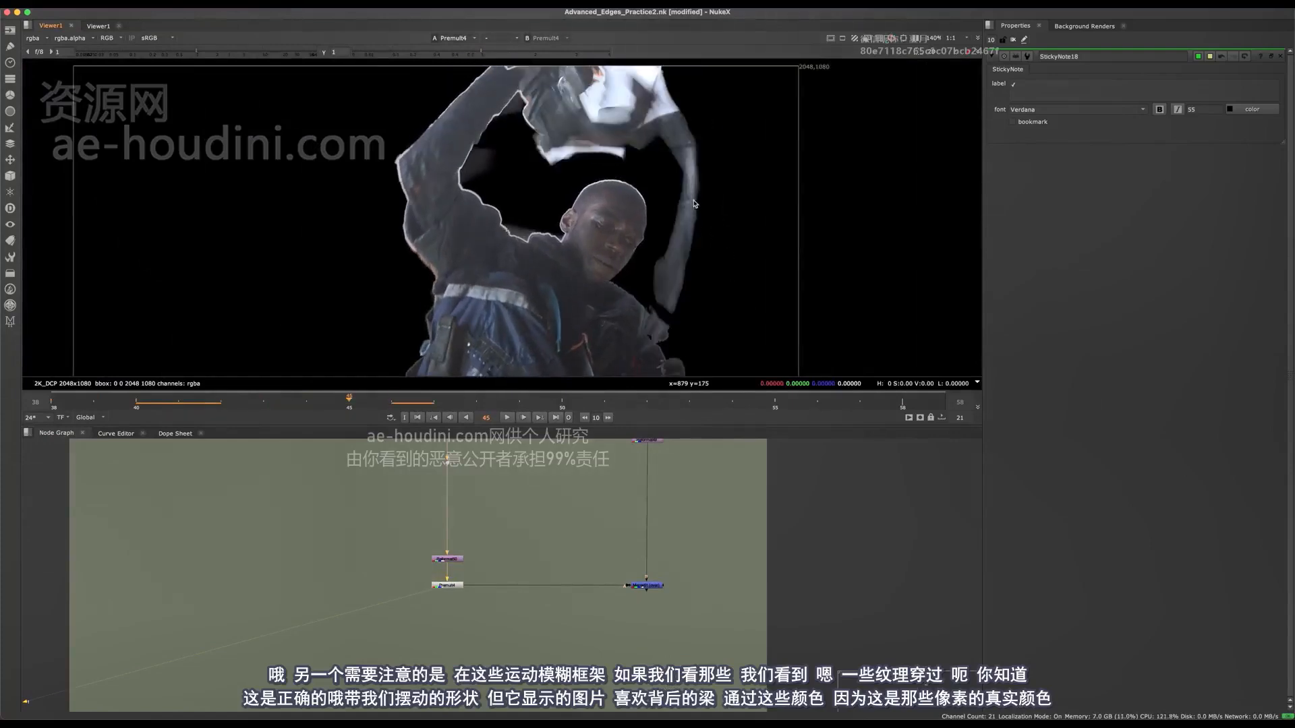
pyautogui.scroll(3, 694, 204)
pyautogui.scroll(2, 683, 242)
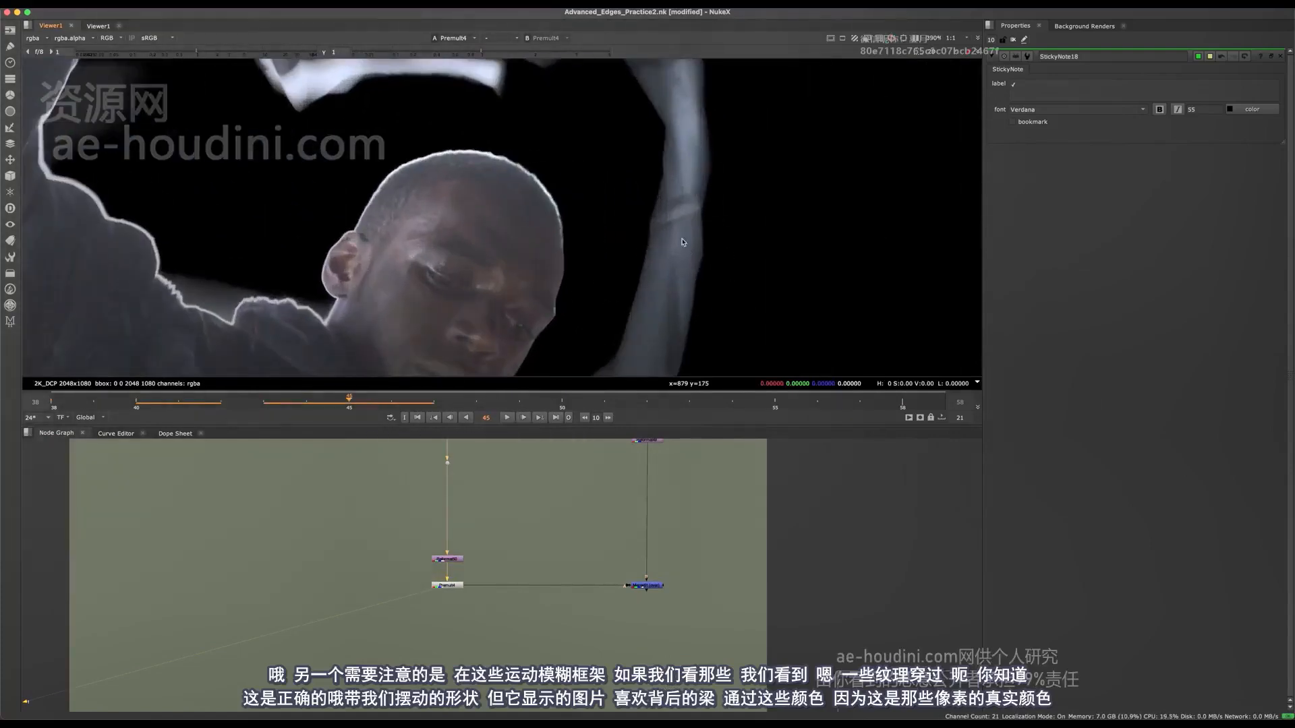
# Compare the unkeyed plate with the Premult output around the head and the motion-blurred strip.
pyautogui.moveTo(513, 465); pyautogui.dragTo(511, 400, button='middle')
pyautogui.click(418, 637)
pyautogui.press('1')
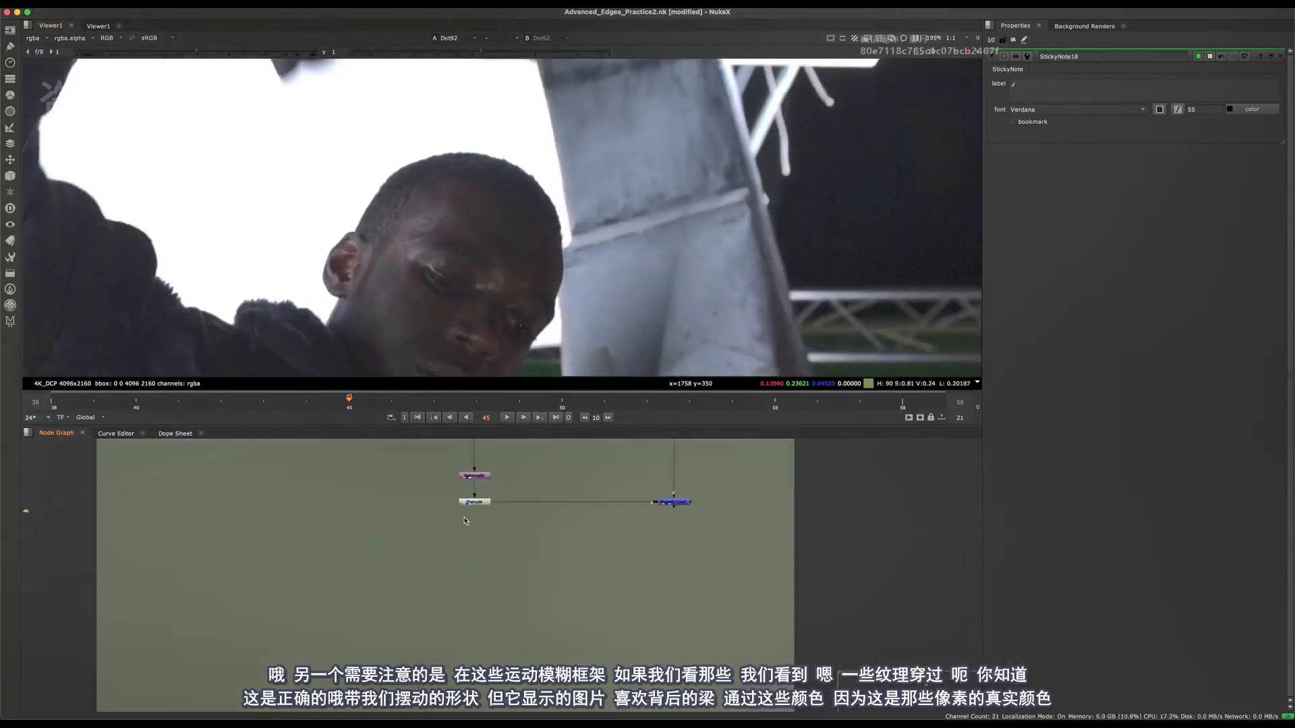
pyautogui.click(474, 503)
pyautogui.press('1')
pyautogui.scroll(-4, 693, 247)
pyautogui.scroll(-1, 693, 248)
pyautogui.moveTo(635, 243); pyautogui.dragTo(630, 306, button='middle')
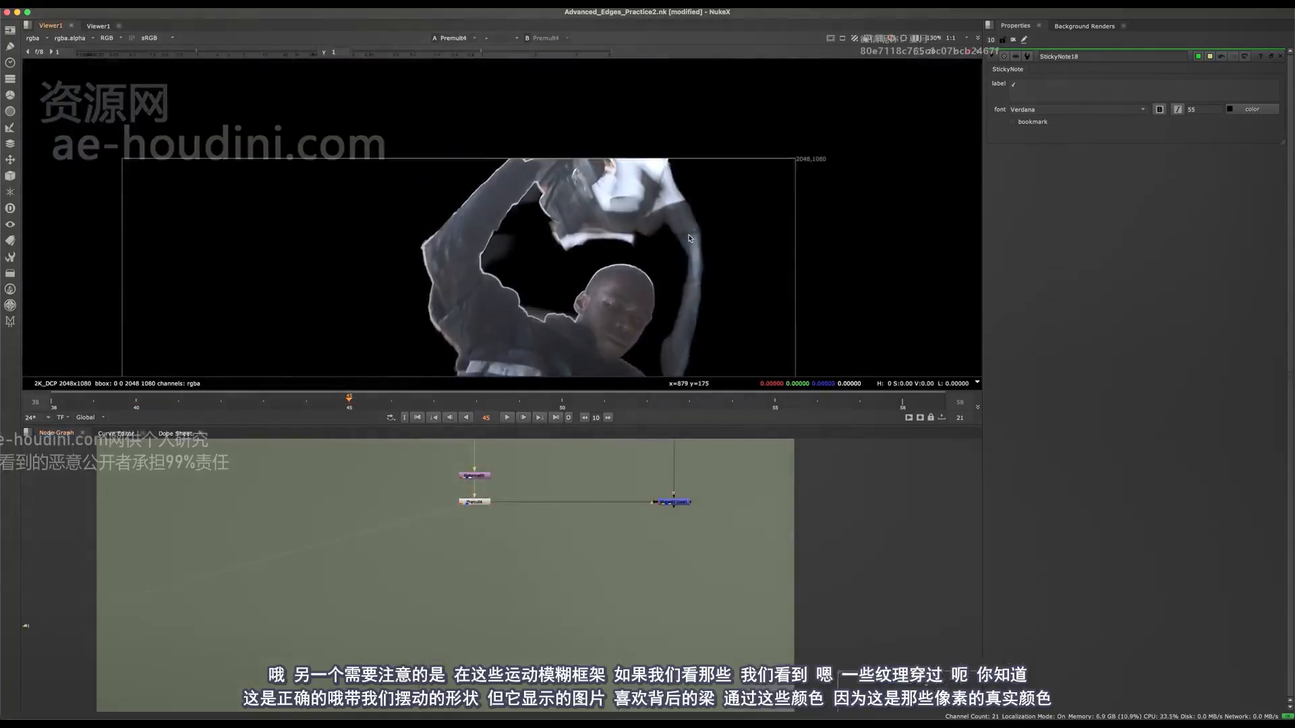
pyautogui.scroll(2, 630, 305)
# View the Copy node's output at frame 45 and examine the motion-blurred area above the head.
pyautogui.moveTo(512, 513); pyautogui.dragTo(534, 641, button='middle')
pyautogui.moveTo(553, 501); pyautogui.dragTo(581, 670, button='middle')
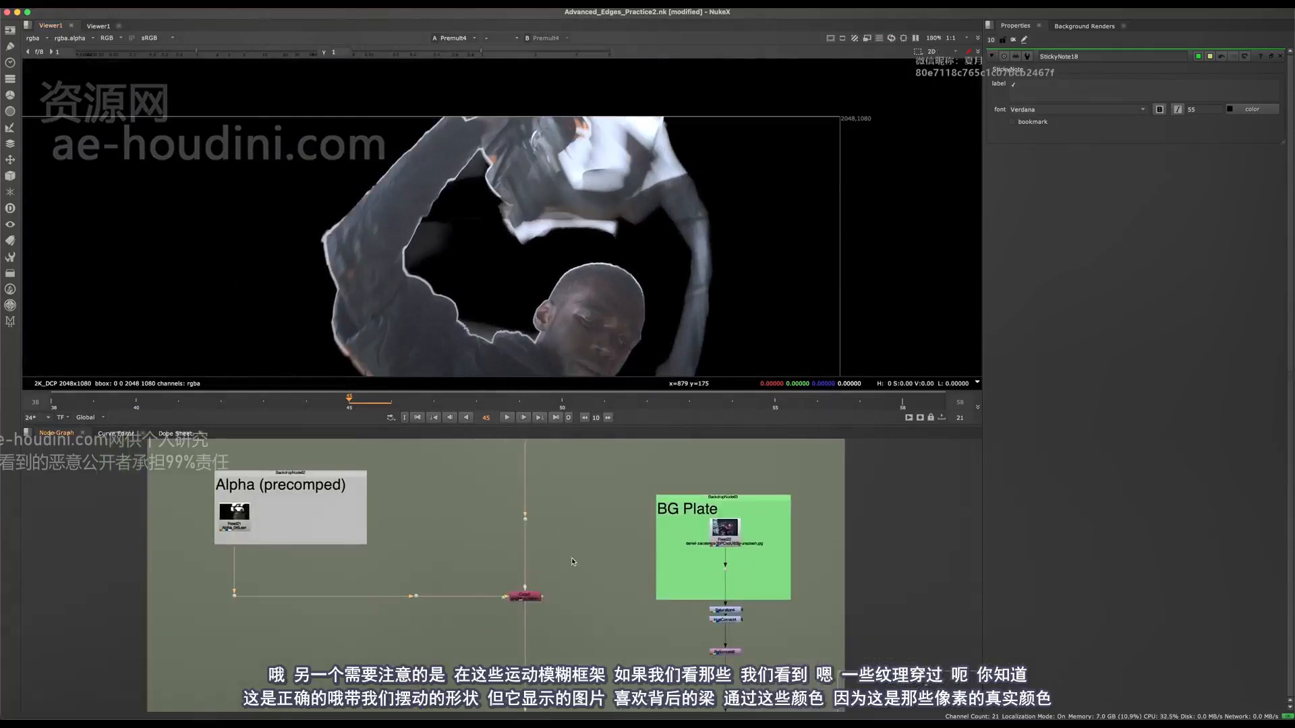
pyautogui.click(526, 596)
pyautogui.press('1')
pyautogui.scroll(3, 678, 173)
pyautogui.scroll(3, 657, 100)
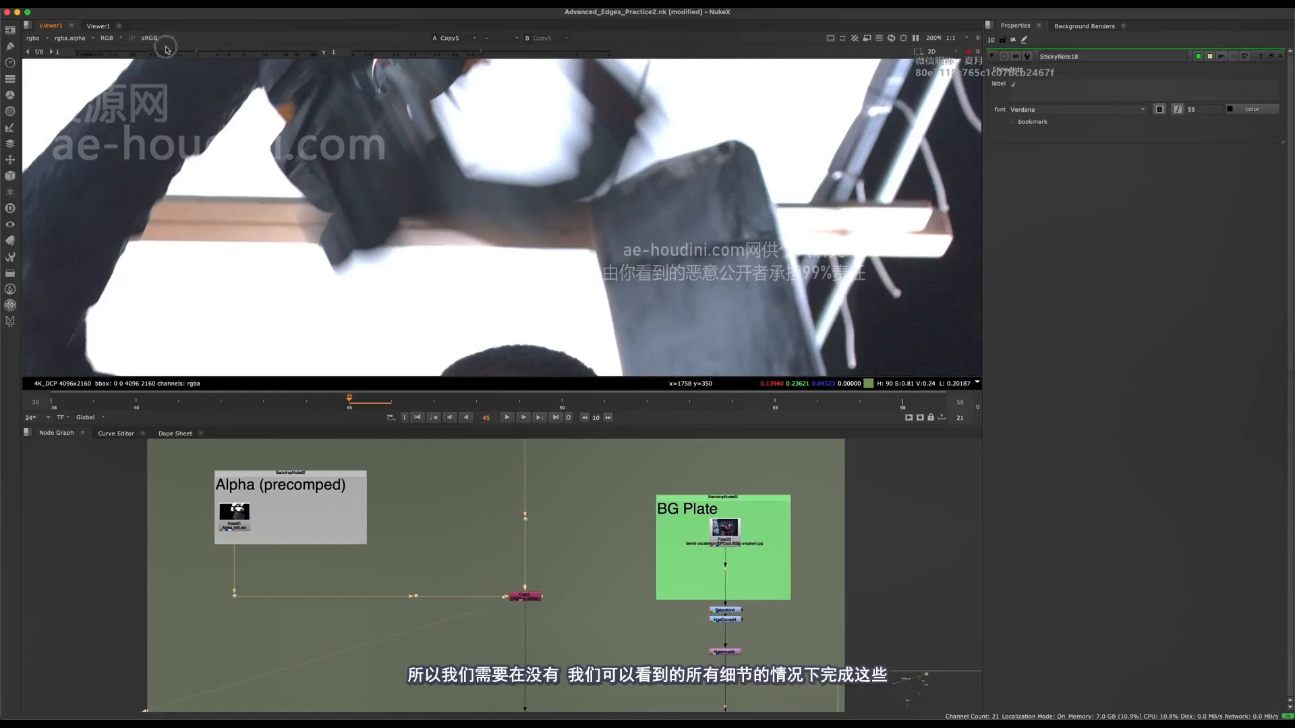
# Darken the viewer gain to 0.155 to examine the detail in the bright background behind the motion blur, and reset it.
pyautogui.scroll(-3, 479, 118)
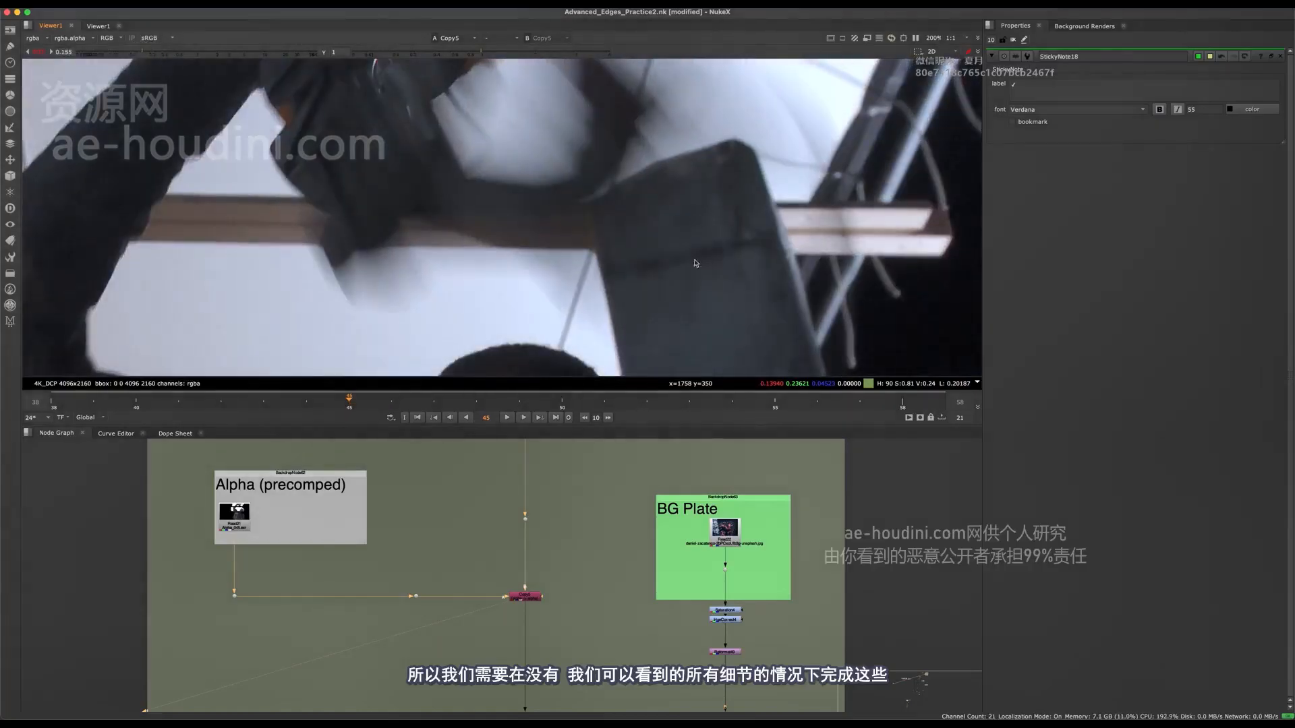
pyautogui.scroll(2, 607, 223)
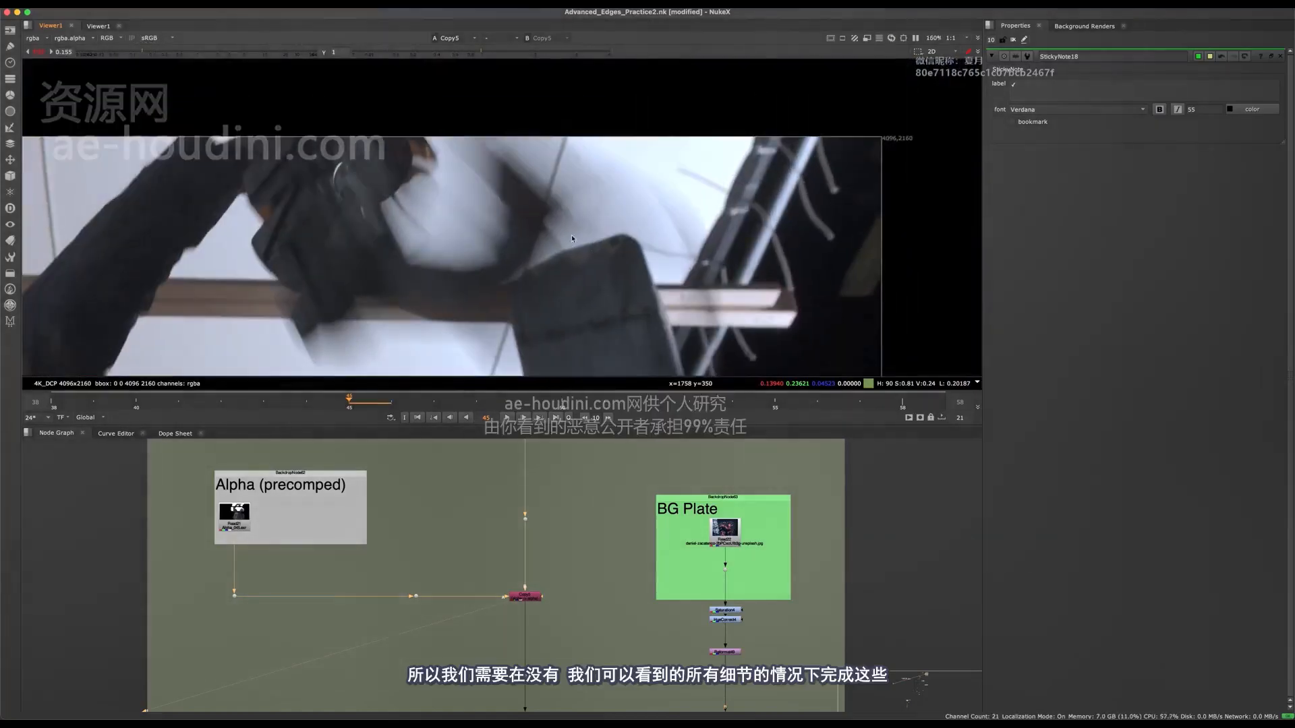
pyautogui.scroll(3, 573, 235)
pyautogui.scroll(-3, 594, 187)
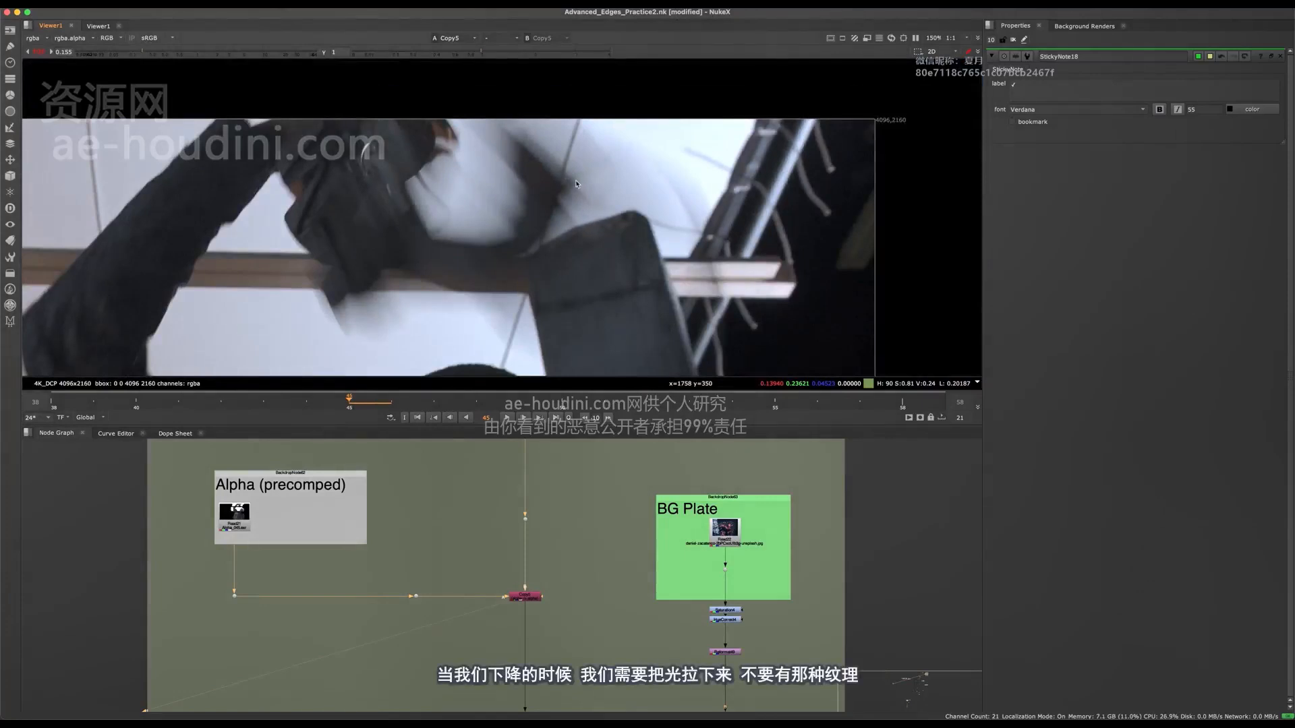
pyautogui.scroll(3, 576, 182)
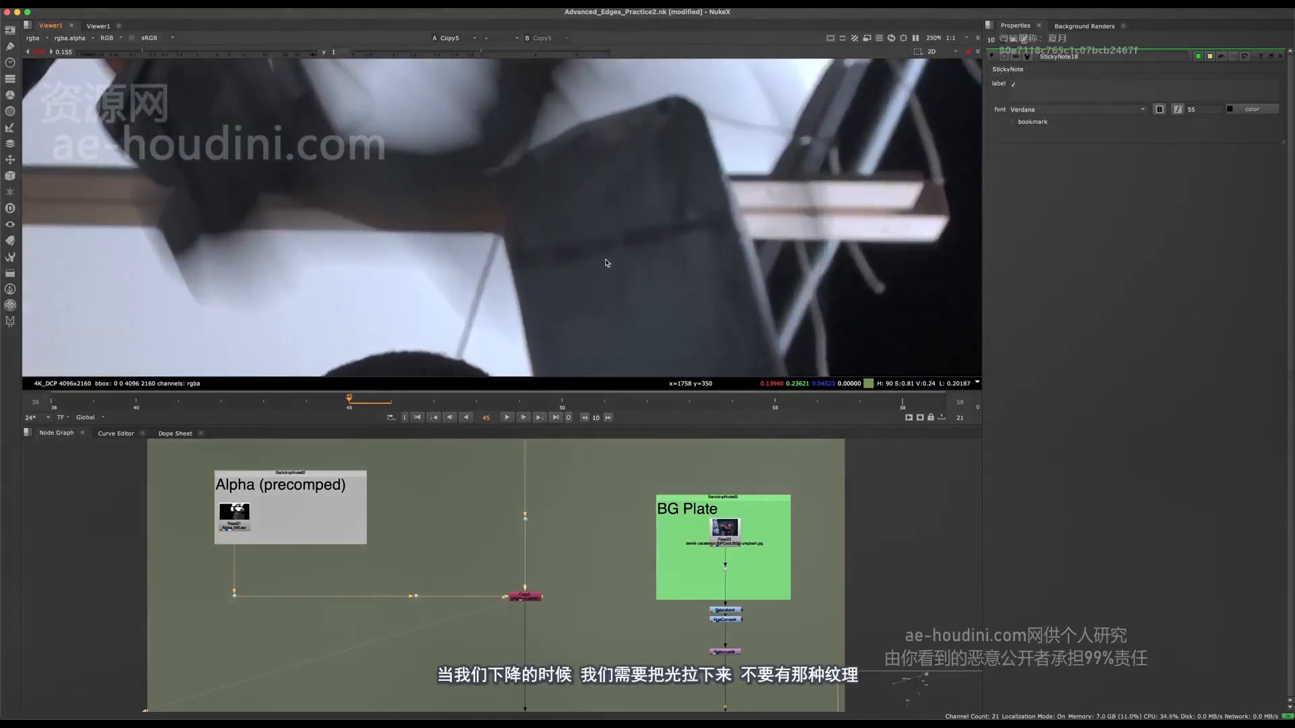
pyautogui.click(40, 51)
# View the plate from Dot91 and return to the Advanced Despill Techniques notes in the node graph.
pyautogui.moveTo(503, 534); pyautogui.dragTo(487, 699, button='middle')
pyautogui.scroll(1, 433, 532)
pyautogui.moveTo(425, 469); pyautogui.dragTo(463, 622, button='middle')
pyautogui.moveTo(582, 190); pyautogui.dragTo(599, 130, button='middle')
pyautogui.scroll(-2, 599, 130)
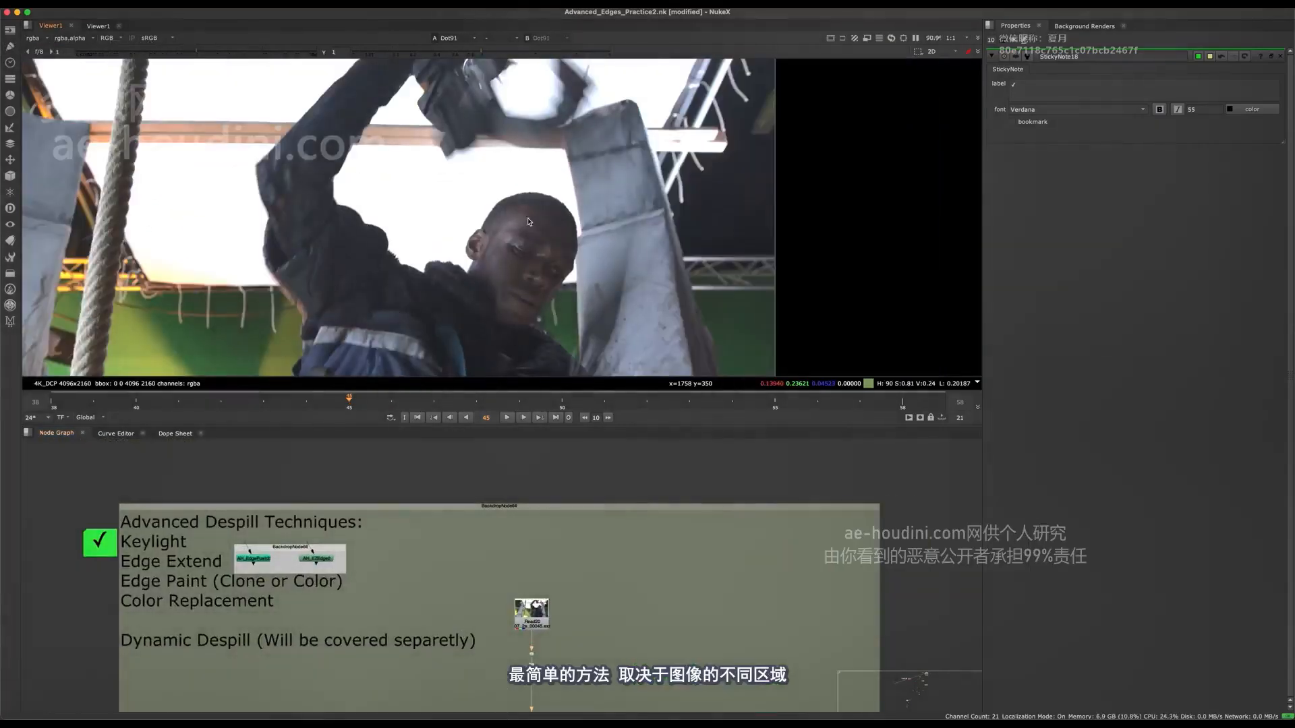
# Examine the thin edge along the top of the head and the beam behind it on the plate.
pyautogui.scroll(1, 543, 257)
pyautogui.moveTo(666, 267); pyautogui.dragTo(700, 285, button='middle')
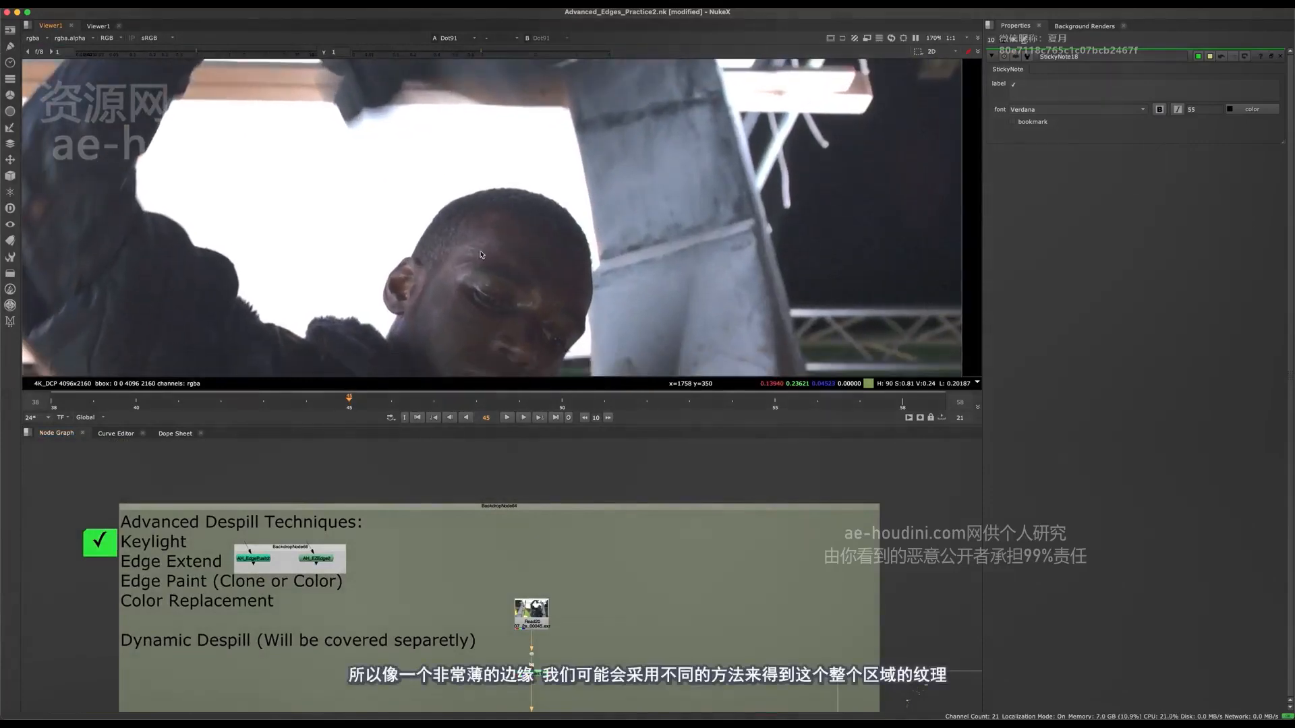
pyautogui.moveTo(460, 618); pyautogui.dragTo(582, 629, button='middle')
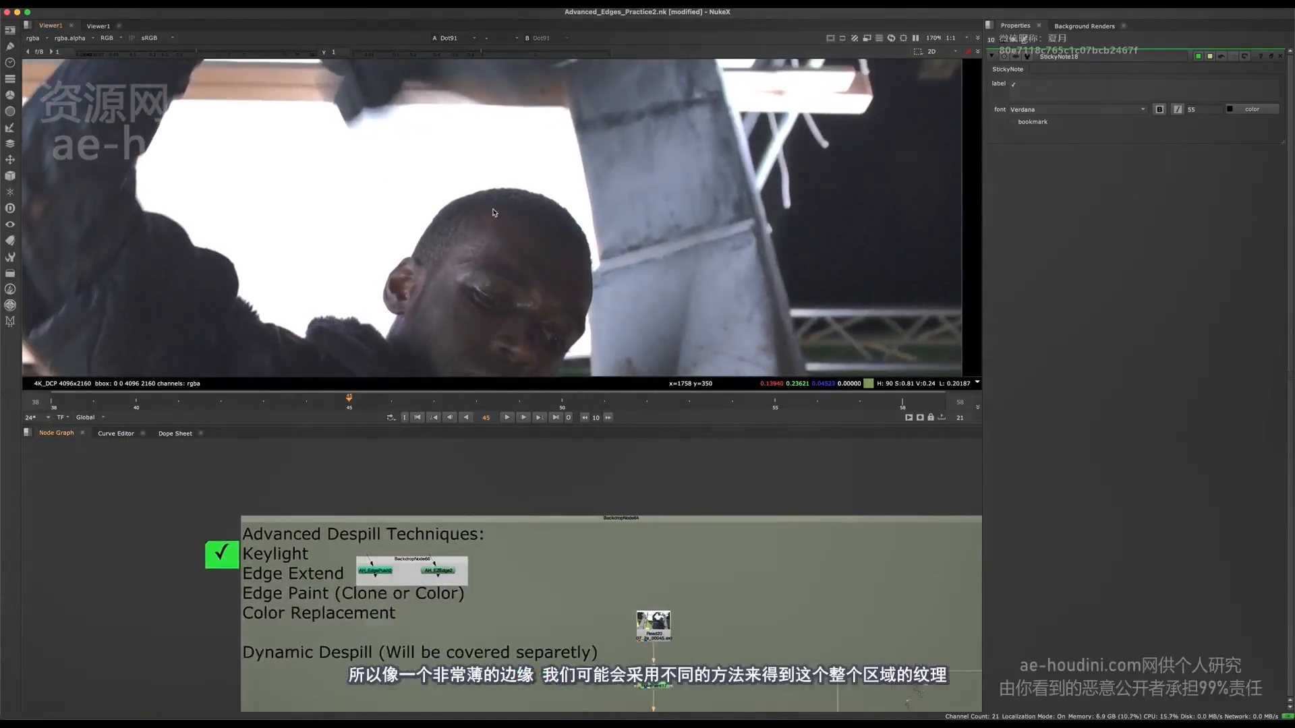
pyautogui.moveTo(666, 164); pyautogui.dragTo(548, 252, button='middle')
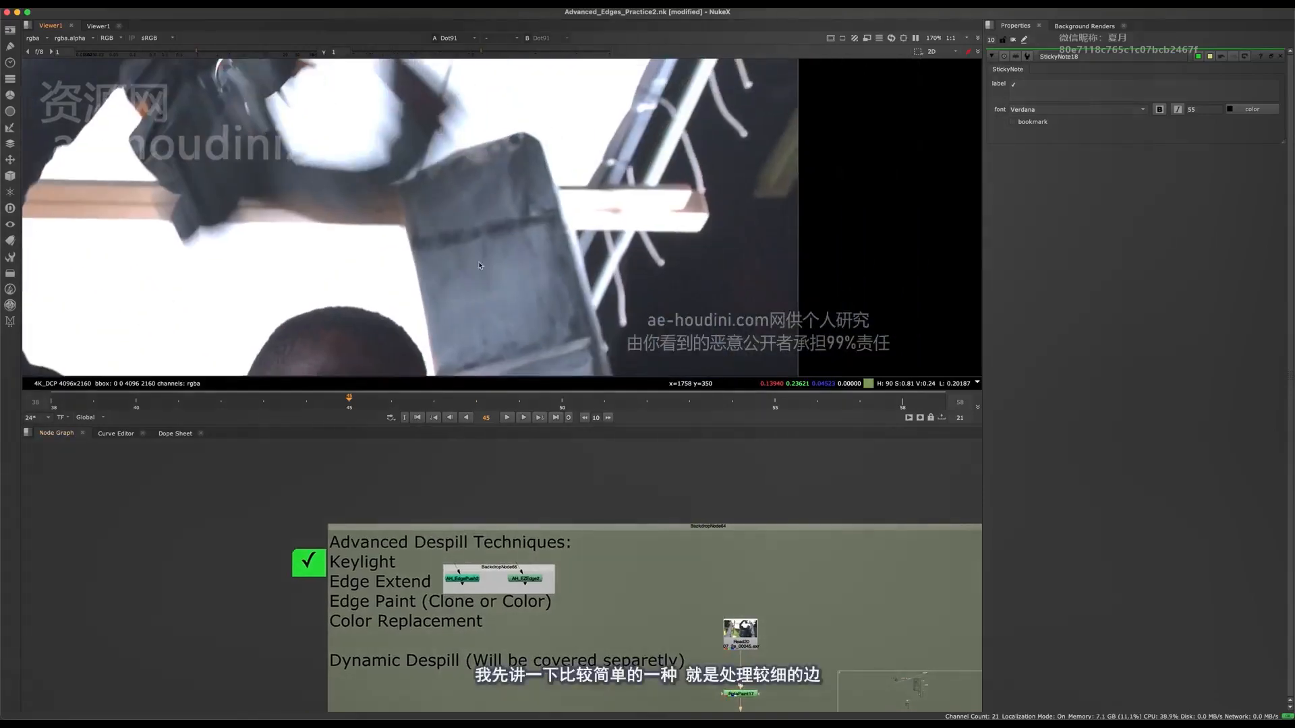
pyautogui.moveTo(515, 329); pyautogui.dragTo(546, 267, button='middle')
pyautogui.scroll(4, 331, 299)
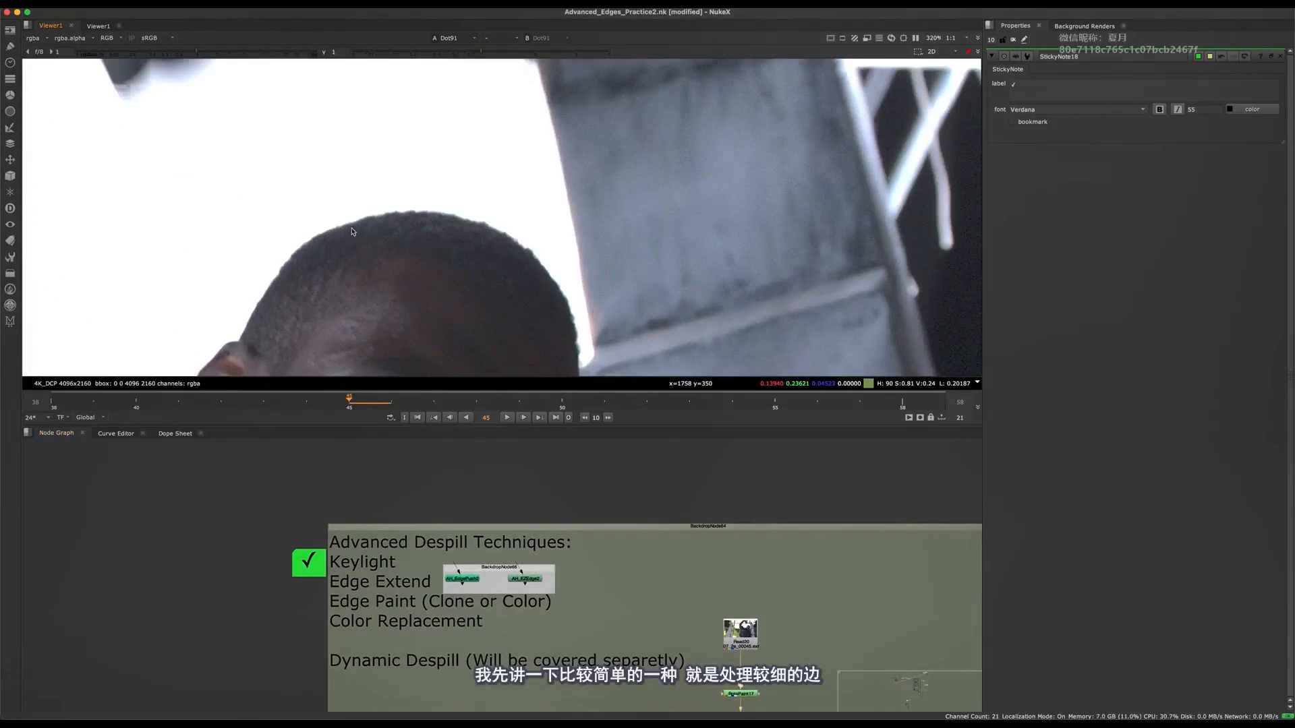
# View the output of the Premult node below Copy5 to examine the bright edge around the head.
pyautogui.scroll(-5, 509, 619)
pyautogui.moveTo(510, 640); pyautogui.dragTo(435, 364, button='middle')
pyautogui.scroll(4, 475, 513)
pyautogui.click(480, 548)
pyautogui.press('1')
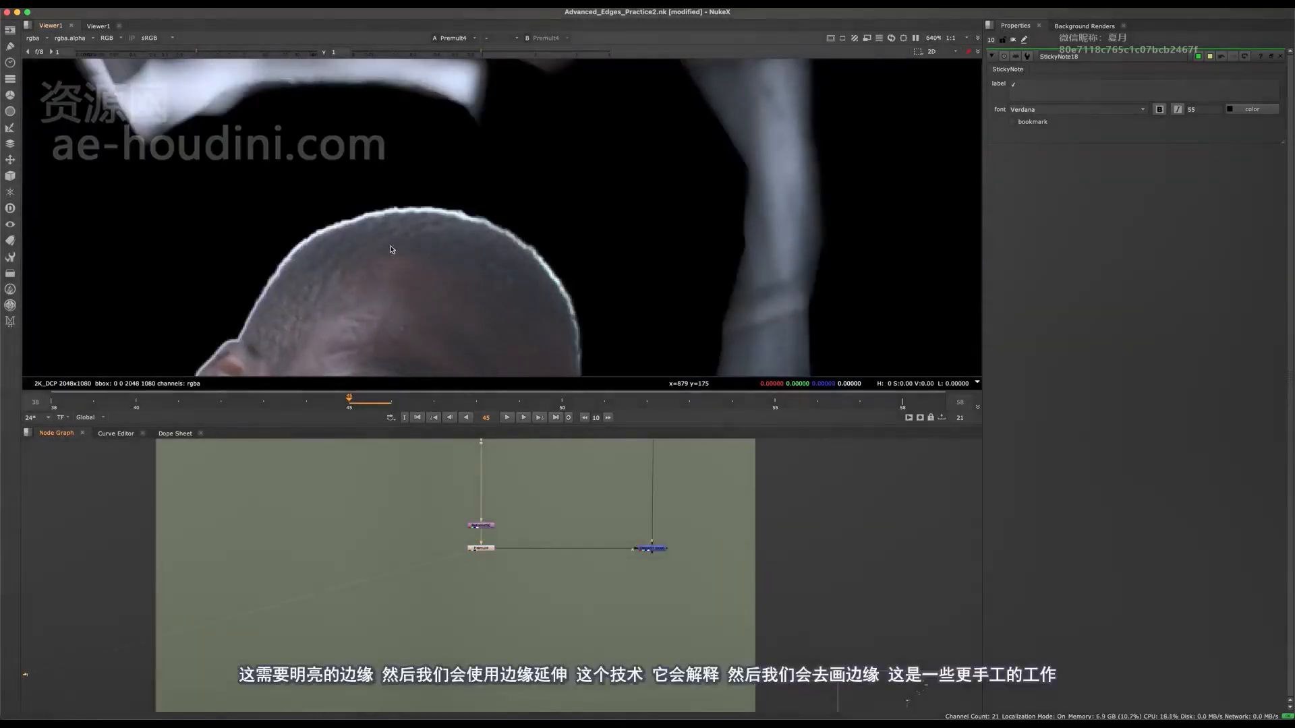
# Return to the Edge Extend nodes beside the Advanced Despill Techniques notes and examine the bright outline around the head and raised arm.
pyautogui.moveTo(473, 444); pyautogui.dragTo(484, 708, button='middle')
pyautogui.moveTo(390, 442); pyautogui.dragTo(428, 533, button='middle')
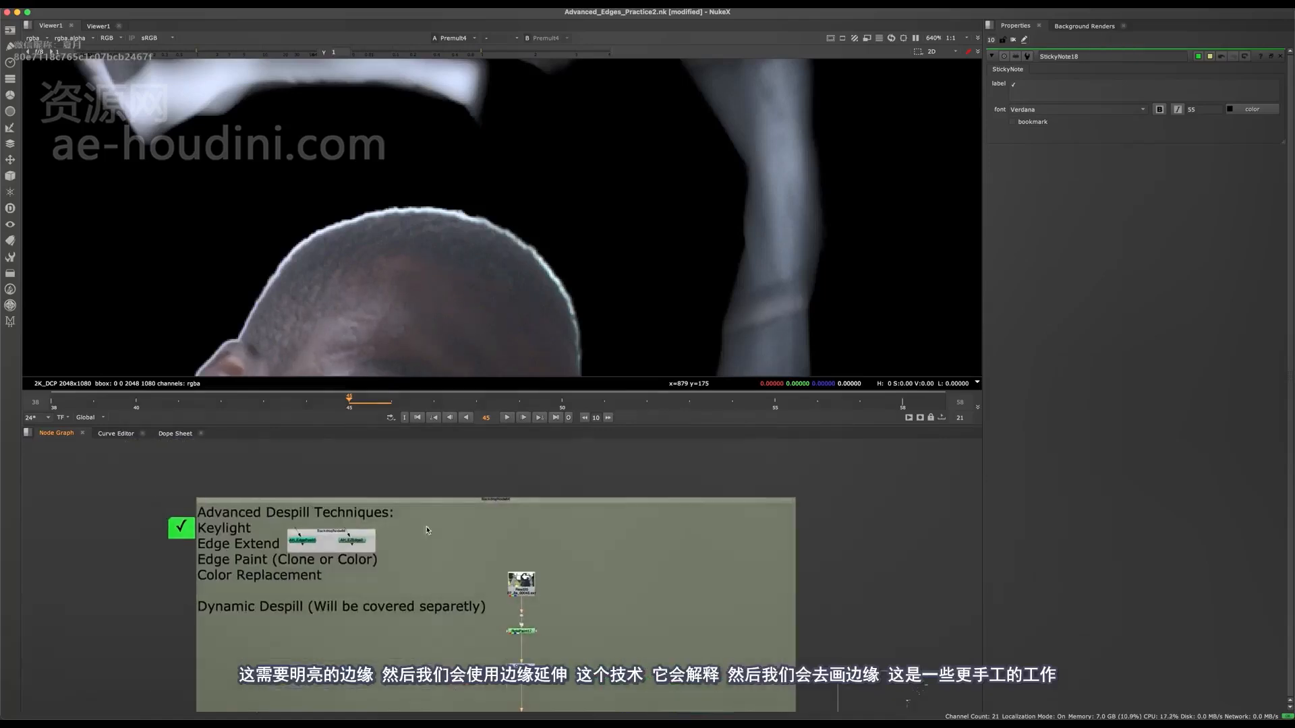
pyautogui.scroll(4, 237, 519)
pyautogui.scroll(1, 237, 518)
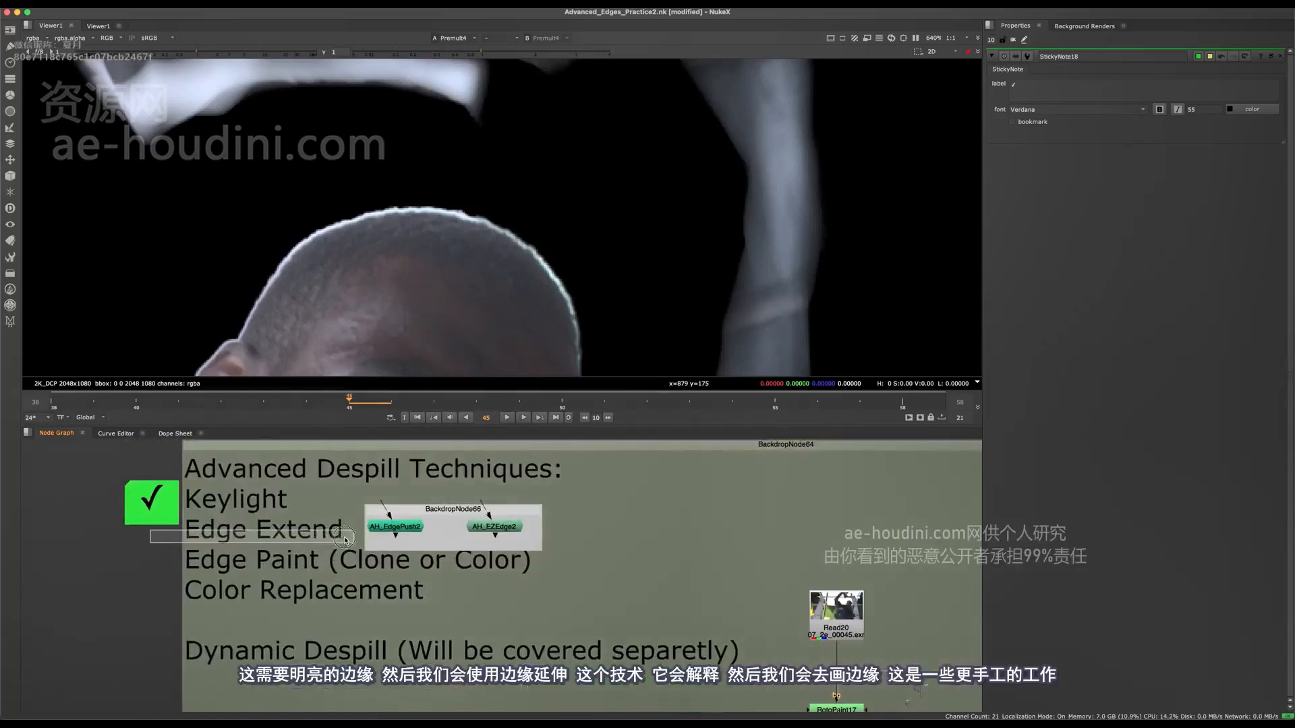
pyautogui.click(400, 551)
pyautogui.scroll(-5, 525, 295)
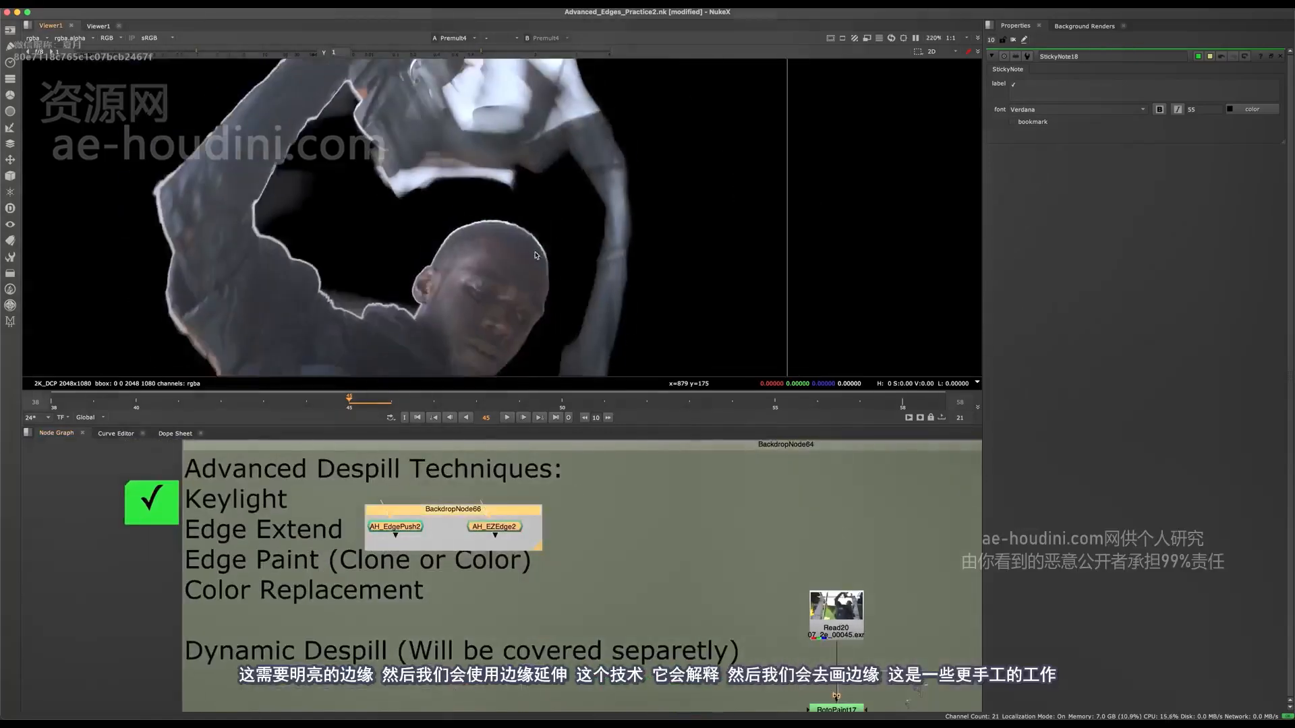
pyautogui.scroll(3, 524, 296)
pyautogui.scroll(3, 485, 183)
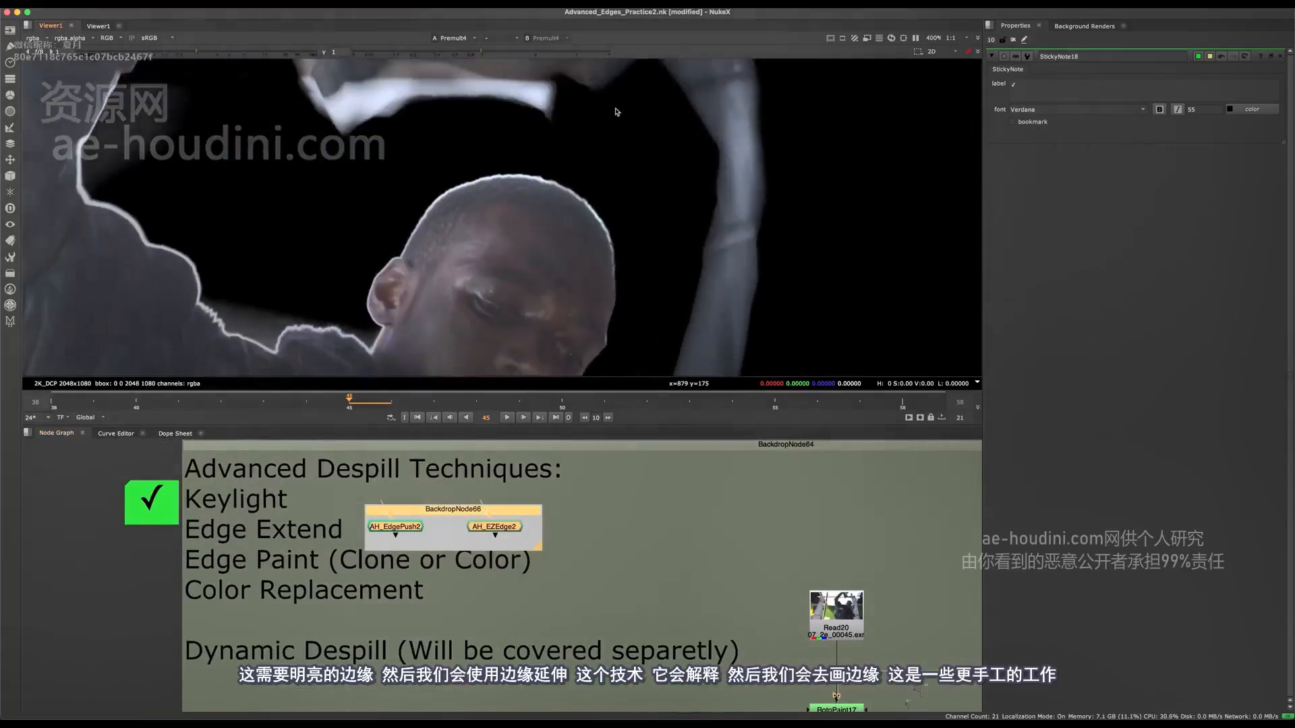
# Go through the Edge Paint and Color Replacement notes while examining the edges on the shoulder, head and hanging rope.
pyautogui.moveTo(223, 532); pyautogui.dragTo(320, 521, button='middle')
pyautogui.click(319, 520)
pyautogui.moveTo(264, 504); pyautogui.dragTo(253, 486)
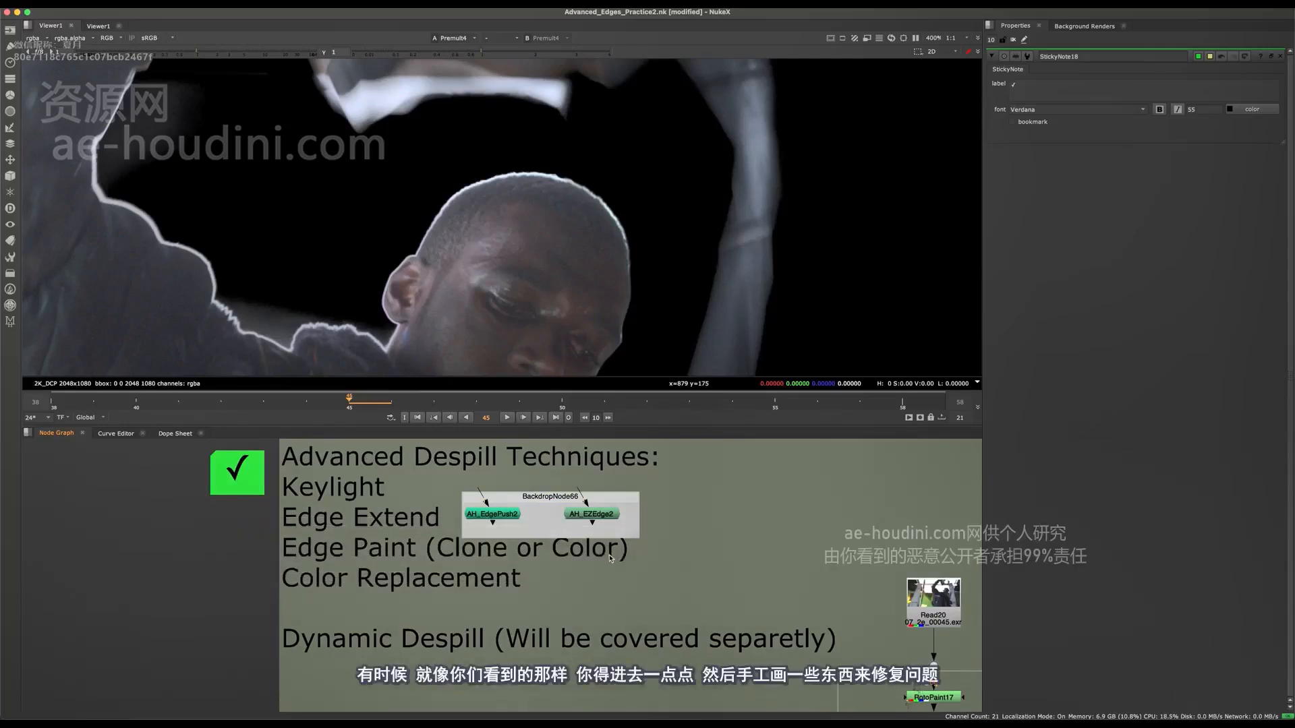
pyautogui.moveTo(530, 243); pyautogui.dragTo(667, 112, button='middle')
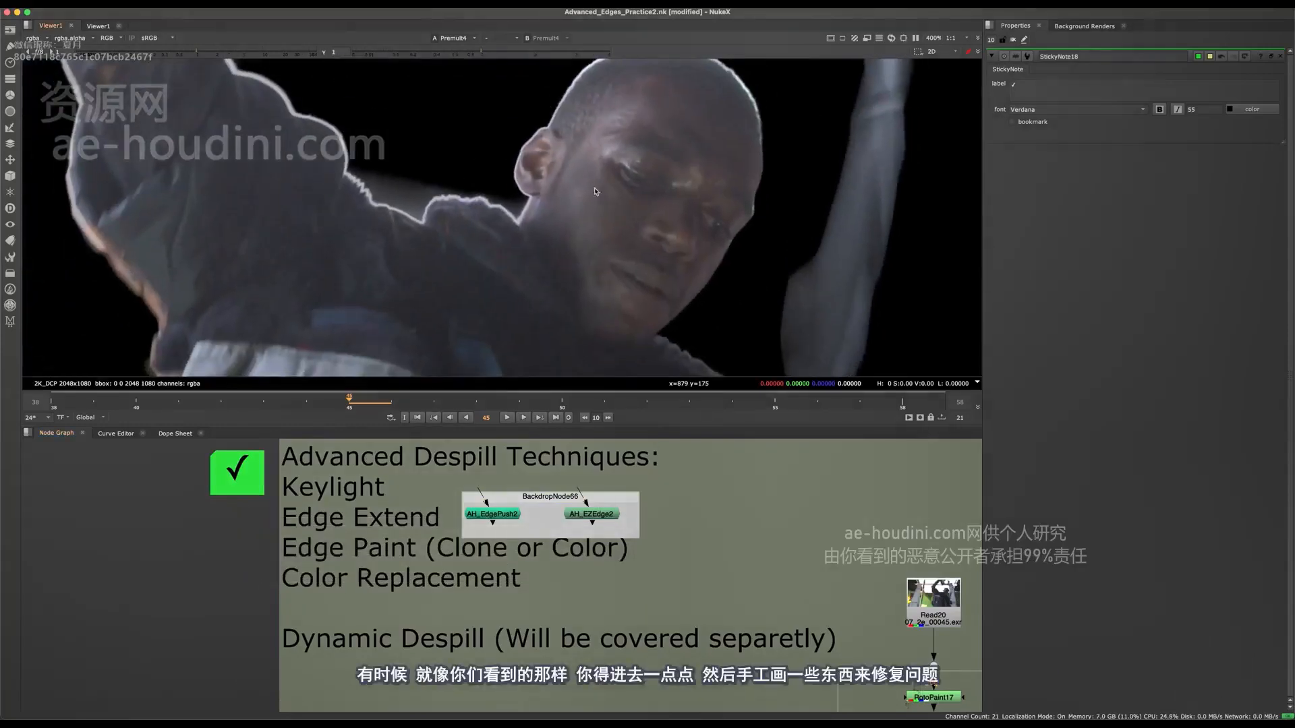
pyautogui.moveTo(558, 266); pyautogui.dragTo(520, 257, button='middle')
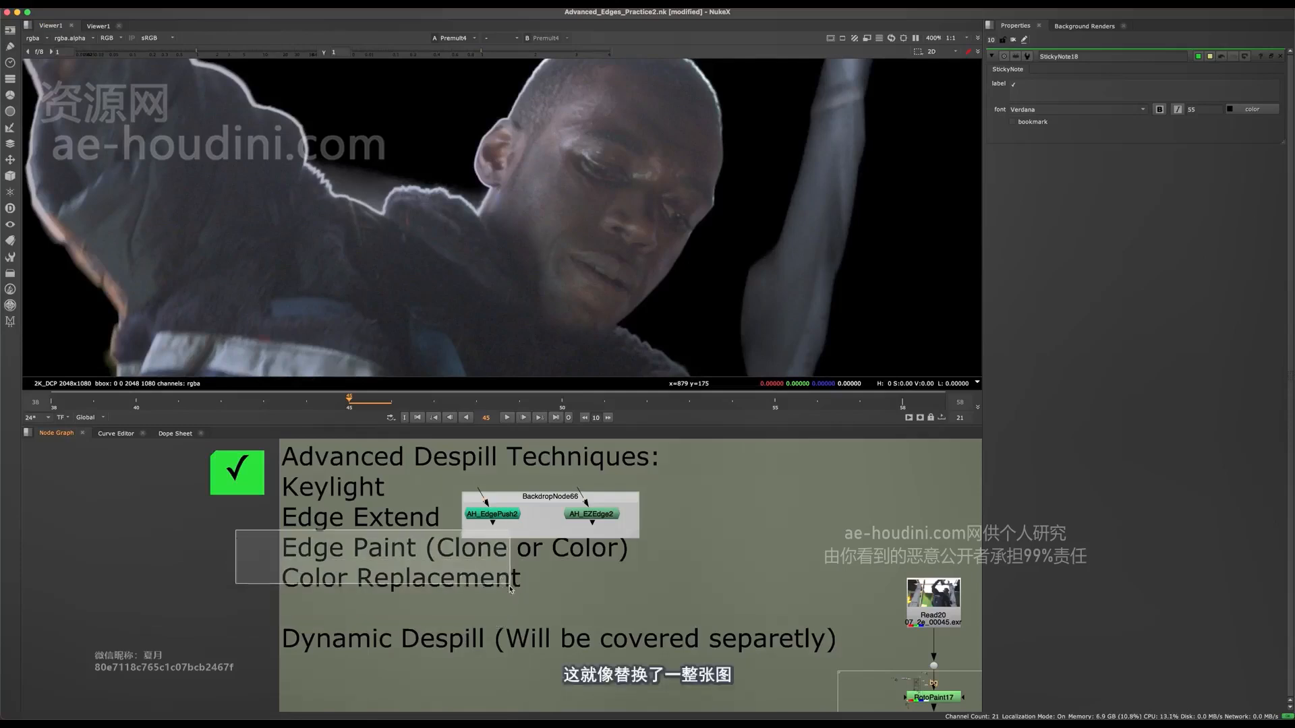
pyautogui.moveTo(259, 615)
pyautogui.mouseDown()
pyautogui.moveTo(250, 593)
pyautogui.moveTo(241, 605)
pyautogui.mouseUp()
pyautogui.scroll(-8, 569, 342)
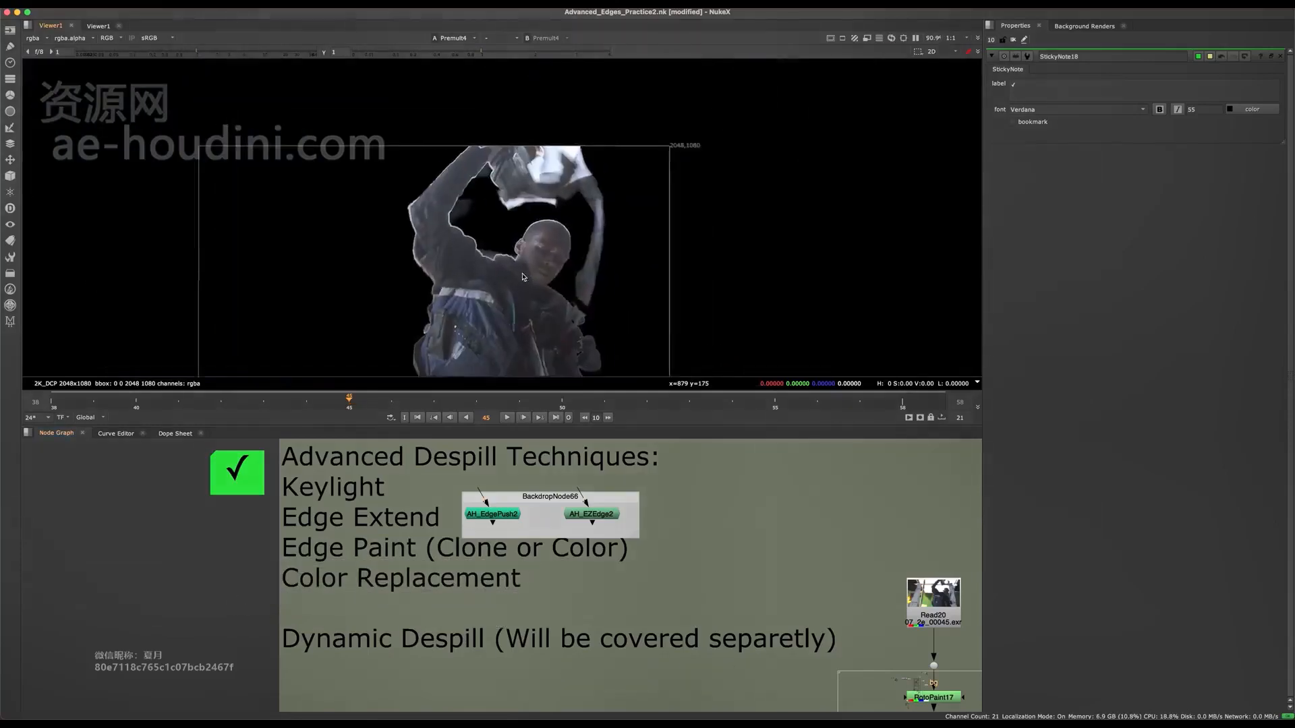
pyautogui.scroll(6, 593, 290)
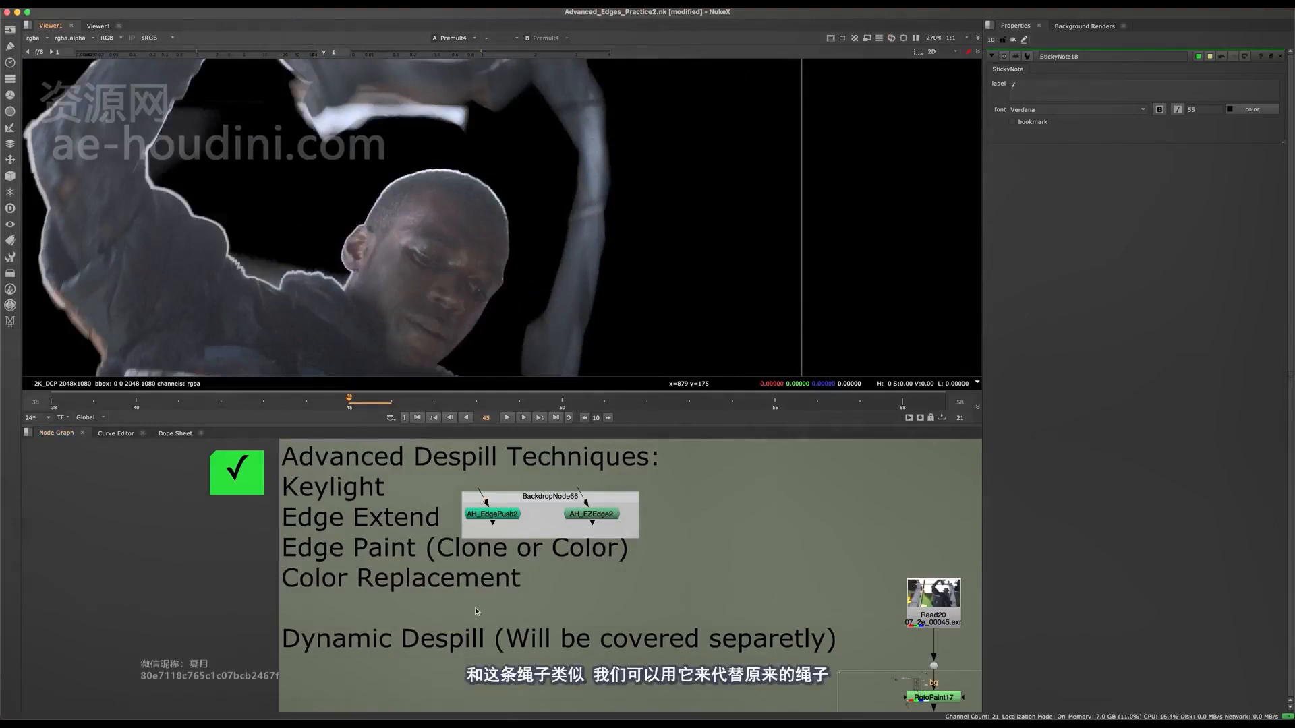
# Go over the Dynamic Despill note and return to the Edge Extend entry in the list of techniques.
pyautogui.moveTo(477, 602); pyautogui.dragTo(275, 536, button='middle')
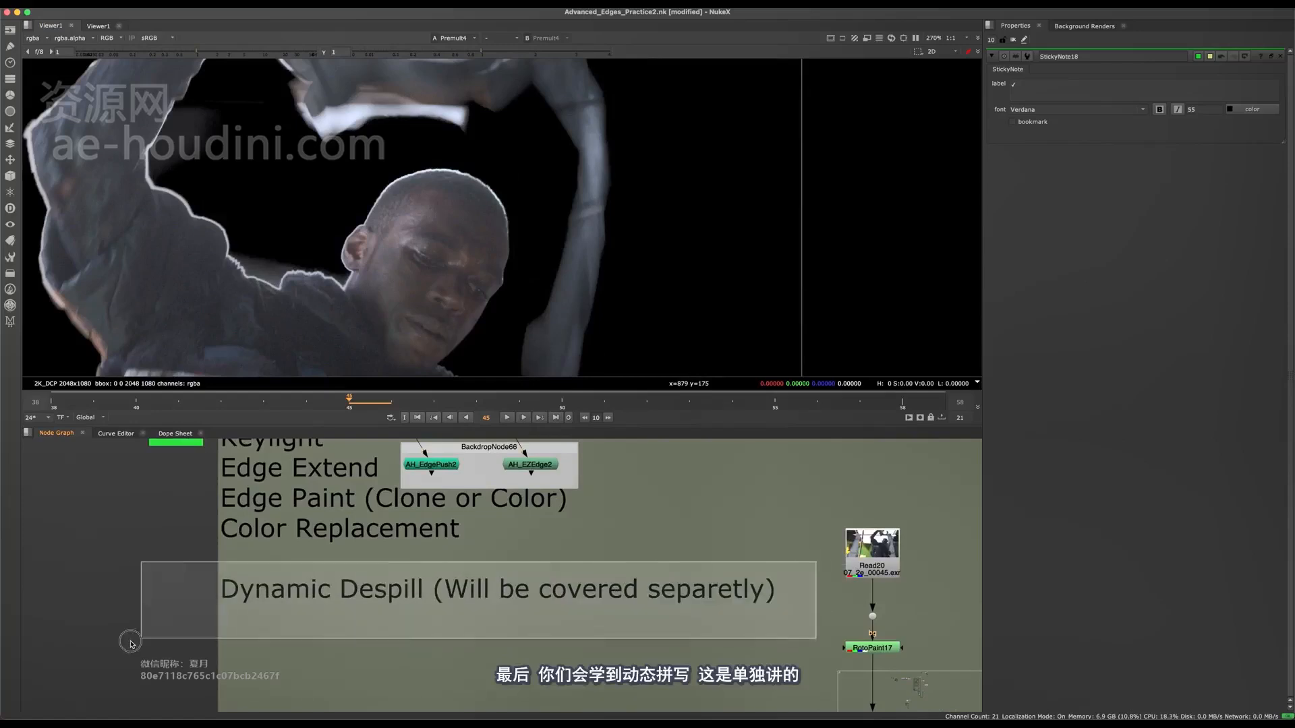
pyautogui.moveTo(130, 642); pyautogui.dragTo(140, 636)
pyautogui.moveTo(325, 613); pyautogui.dragTo(357, 590, button='middle')
pyautogui.scroll(-3, 440, 646)
pyautogui.scroll(3, 358, 590)
pyautogui.moveTo(268, 544); pyautogui.dragTo(816, 582)
pyautogui.moveTo(829, 523); pyautogui.dragTo(459, 620)
pyautogui.moveTo(255, 542); pyautogui.dragTo(815, 581)
pyautogui.moveTo(818, 541); pyautogui.dragTo(472, 591)
pyautogui.moveTo(434, 585); pyautogui.dragTo(435, 583, button='middle')
pyautogui.moveTo(353, 567); pyautogui.dragTo(444, 615, button='middle')
pyautogui.moveTo(426, 526); pyautogui.dragTo(366, 585, button='middle')
pyautogui.scroll(2, 333, 568)
pyautogui.moveTo(217, 548); pyautogui.dragTo(531, 554)
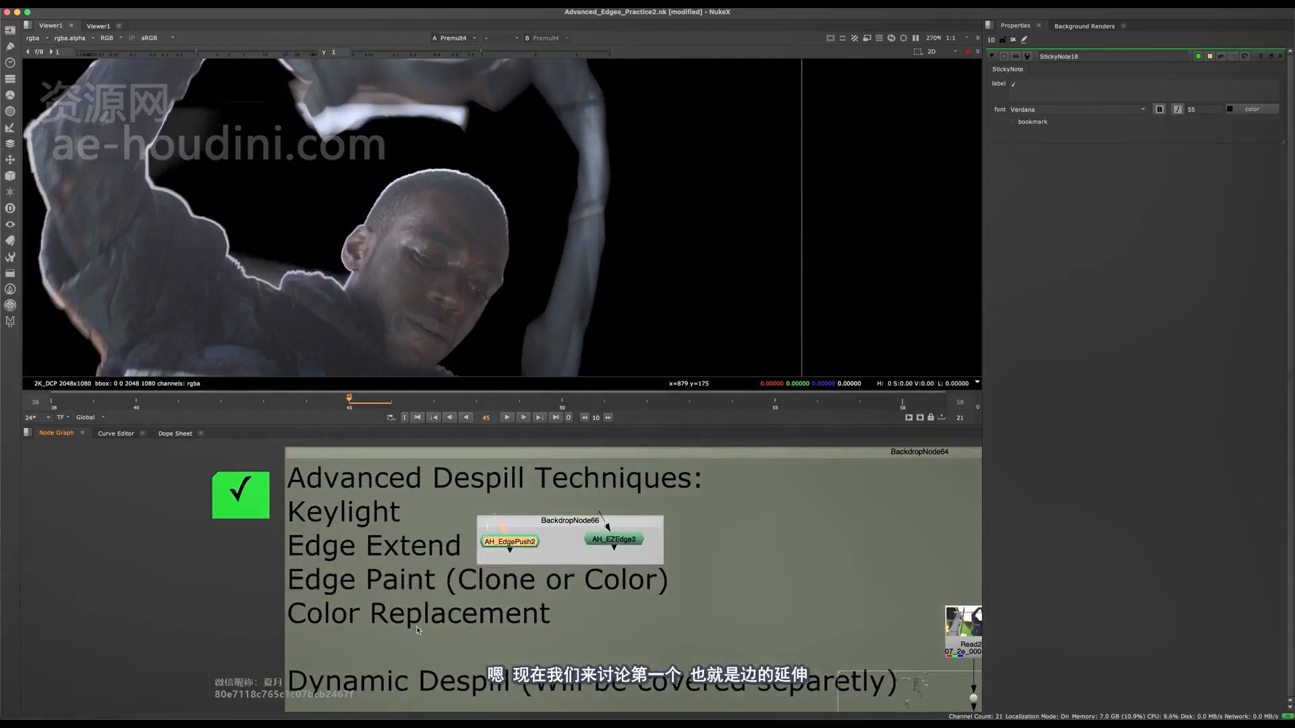
# Open the internal node graph of AH_EdgePush2 and examine the nodes it contains.
pyautogui.moveTo(488, 557); pyautogui.dragTo(359, 500, button='middle')
pyautogui.press('space')
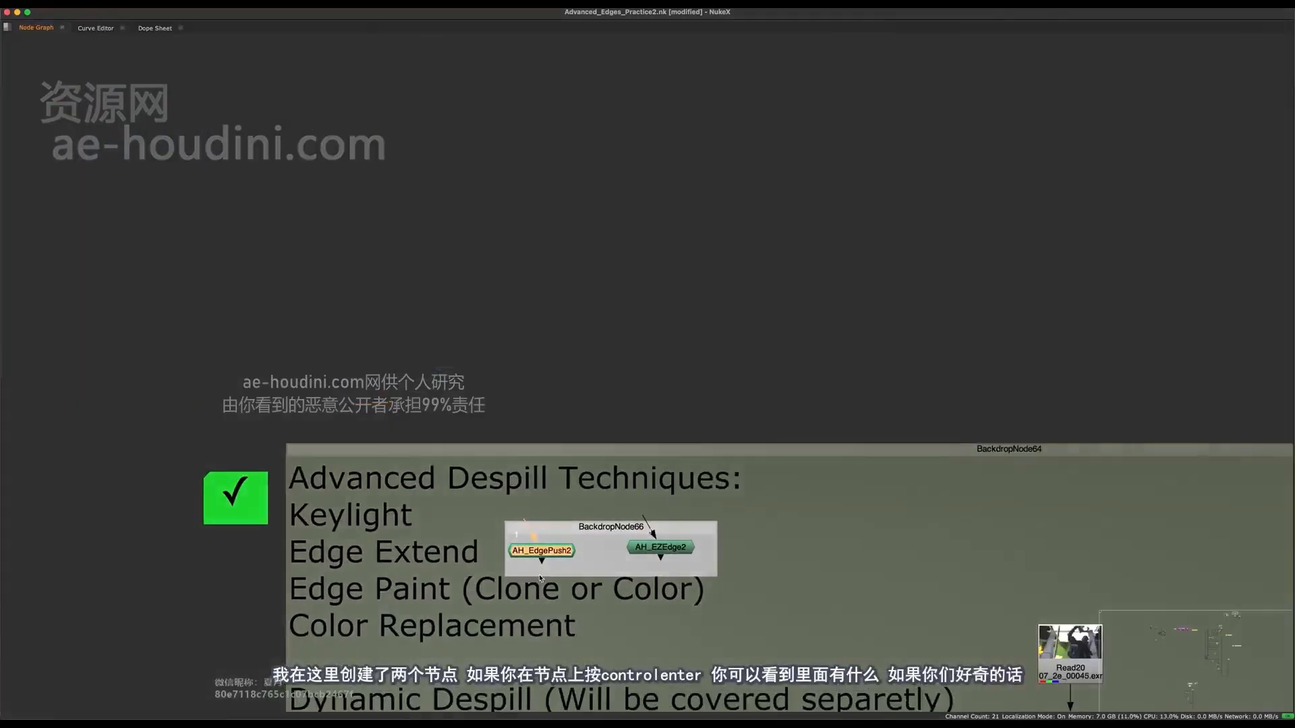
pyautogui.scroll(3, 431, 520)
pyautogui.click(440, 499)
pyautogui.moveTo(433, 520); pyautogui.dragTo(524, 561, button='middle')
pyautogui.click(517, 527)
pyautogui.press('space')
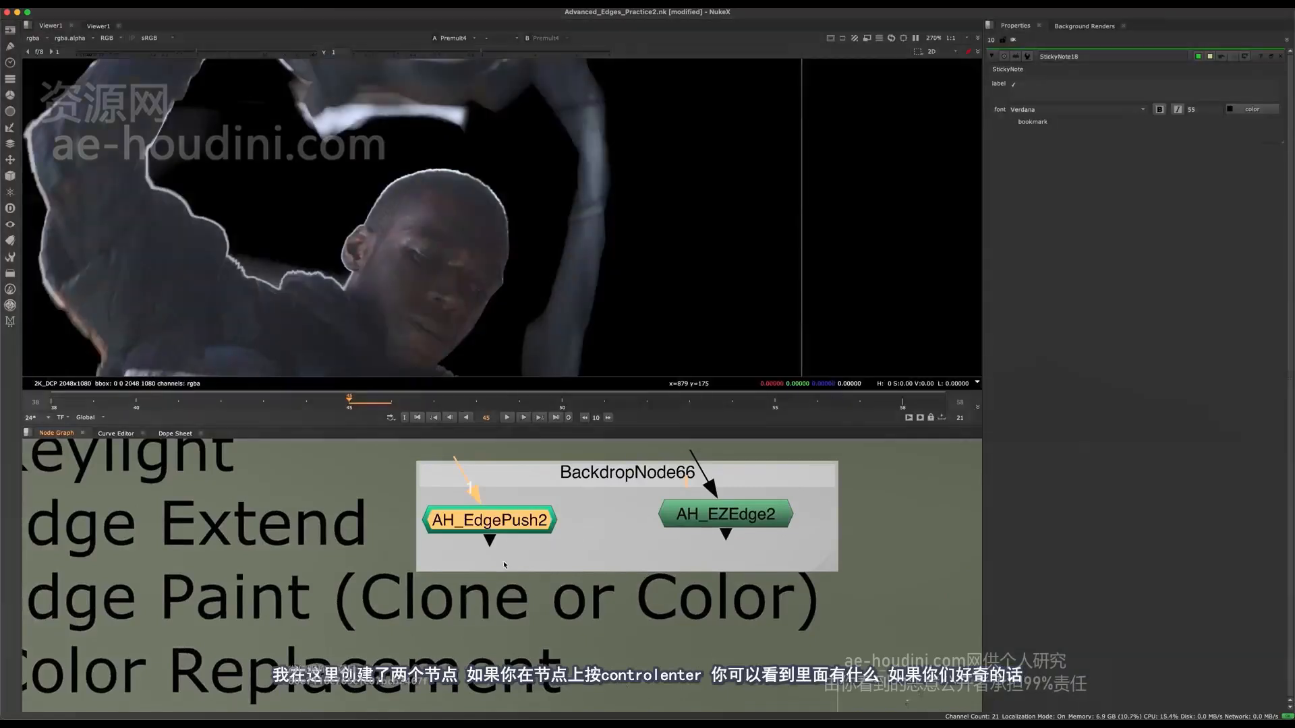
pyautogui.hotkey('ctrl', 'Return')
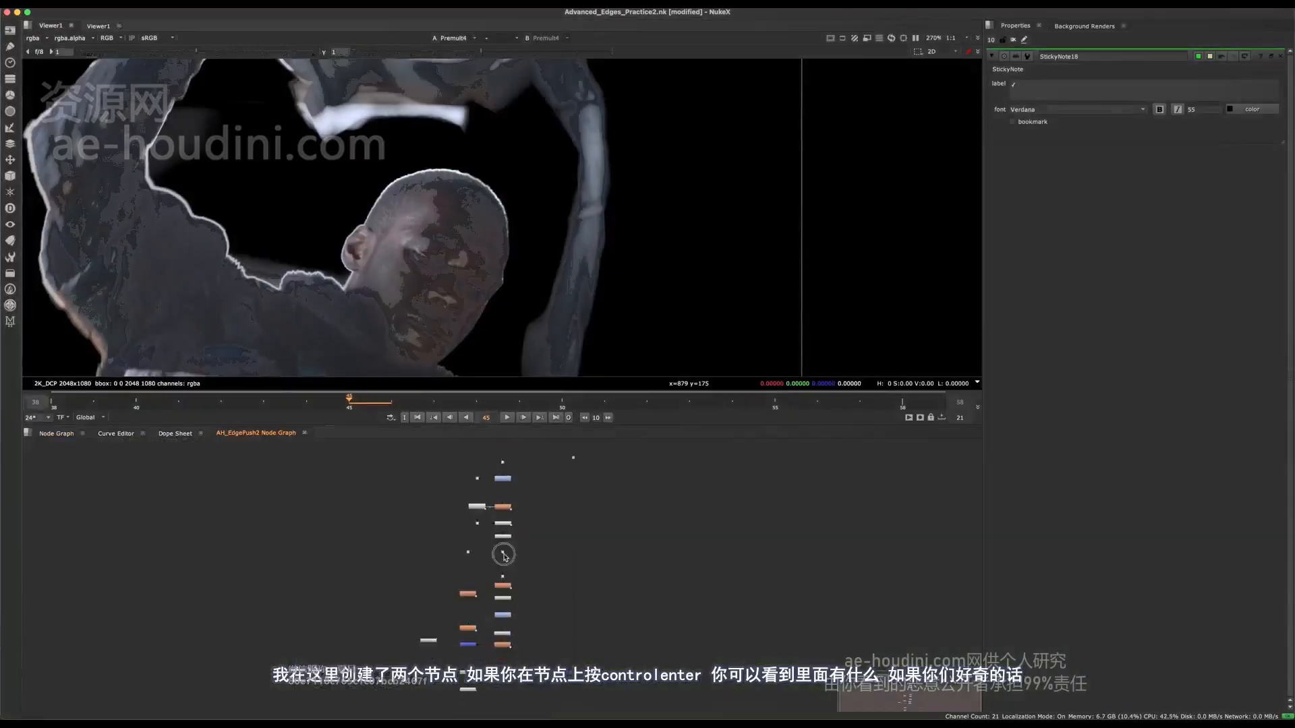
pyautogui.scroll(-5, 512, 581)
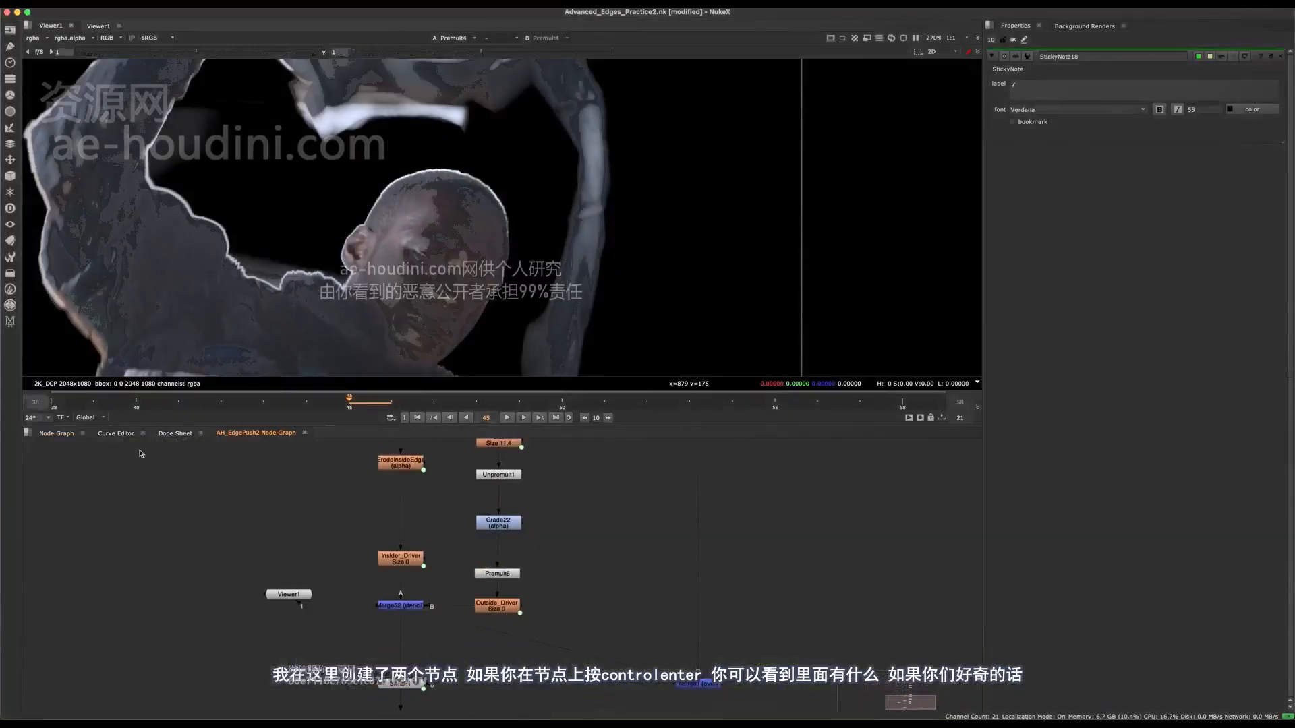
# Return to the main node graph, enlarge it and look over the two nodes in the Edge Extend backdrop.
pyautogui.click(176, 433)
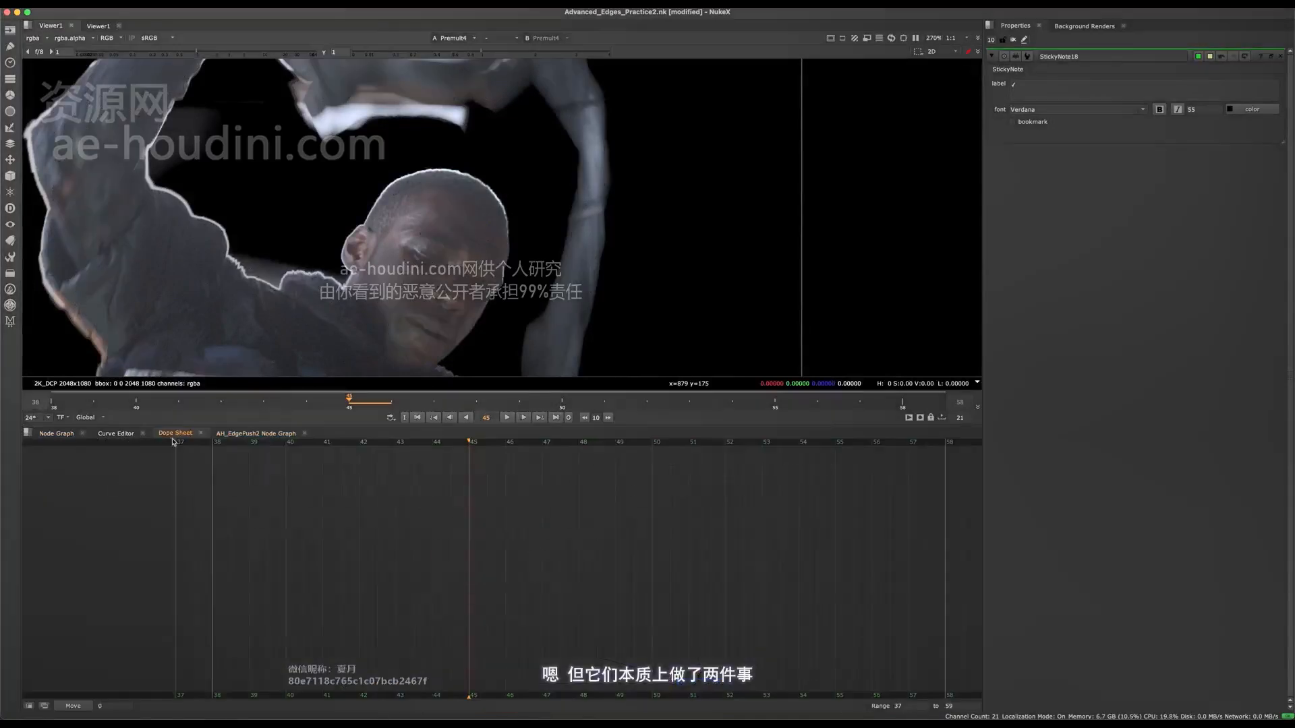
pyautogui.click(59, 434)
pyautogui.scroll(-3, 91, 464)
pyautogui.press('space')
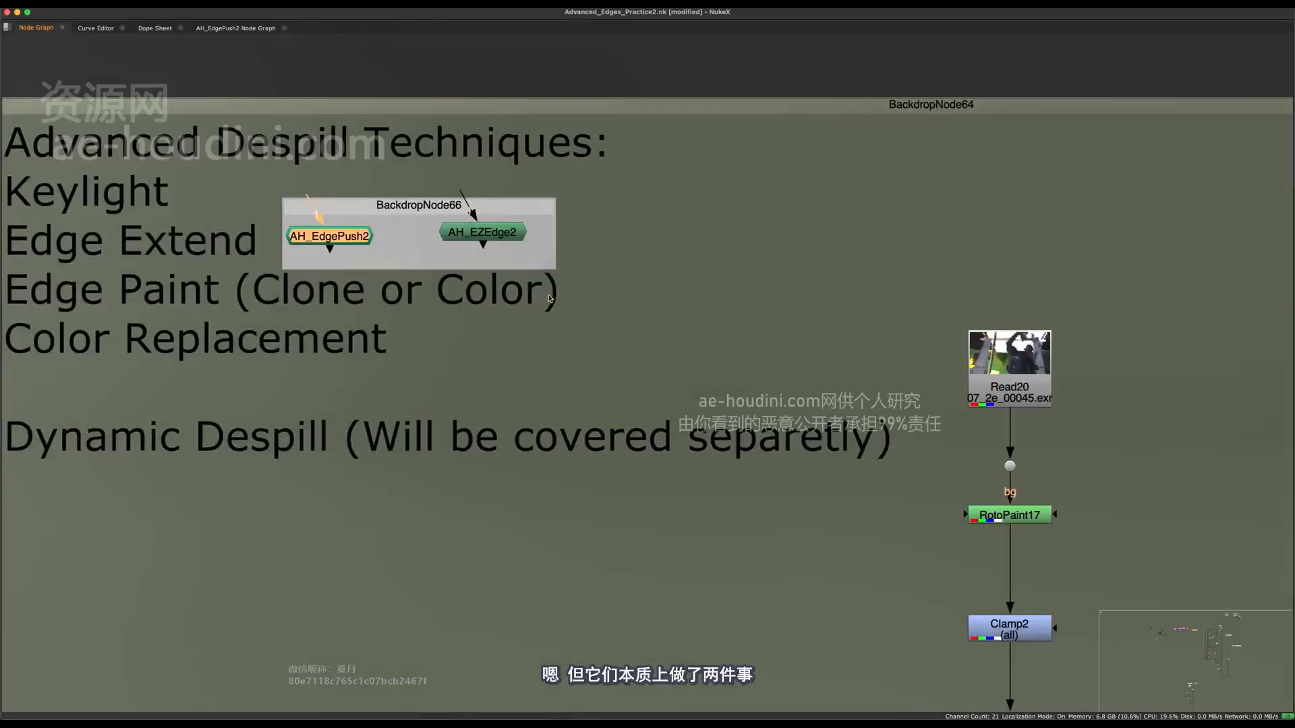
pyautogui.moveTo(633, 143); pyautogui.dragTo(763, 168, button='middle')
pyautogui.moveTo(681, 441); pyautogui.dragTo(486, 459, button='middle')
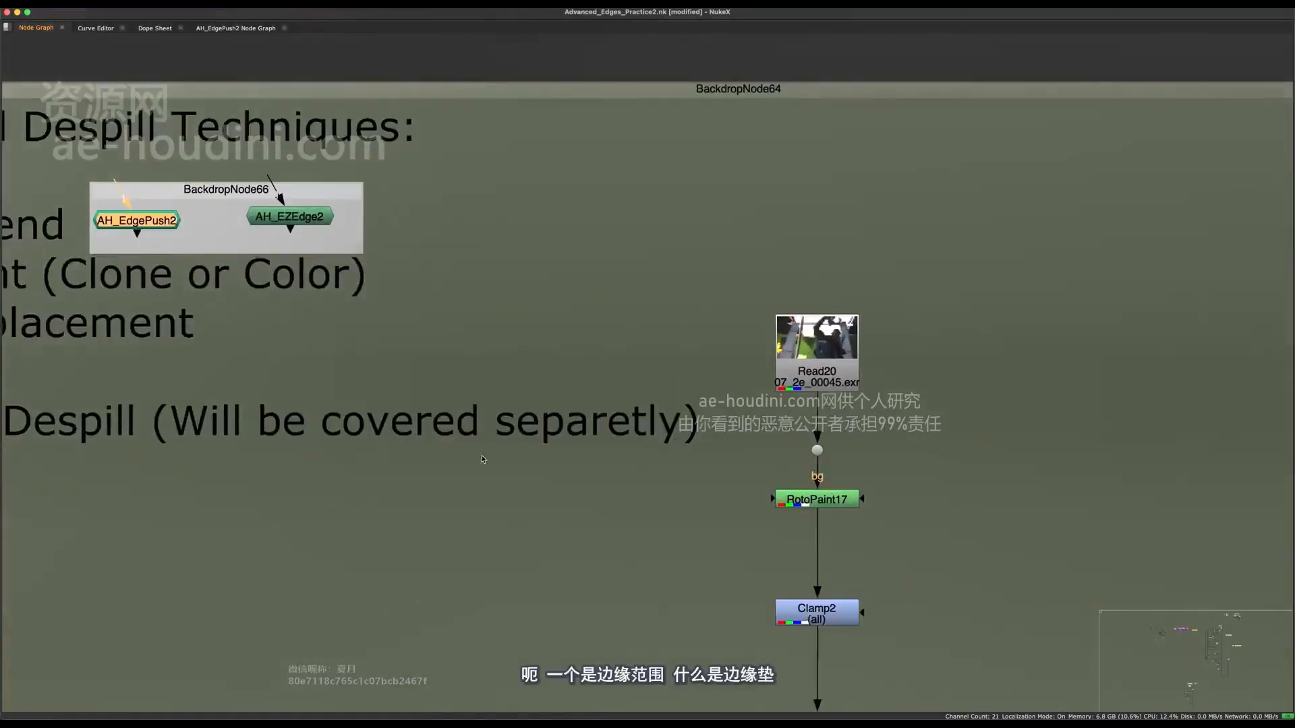
pyautogui.moveTo(551, 523); pyautogui.dragTo(672, 486, button='middle')
pyautogui.moveTo(285, 186); pyautogui.dragTo(293, 187)
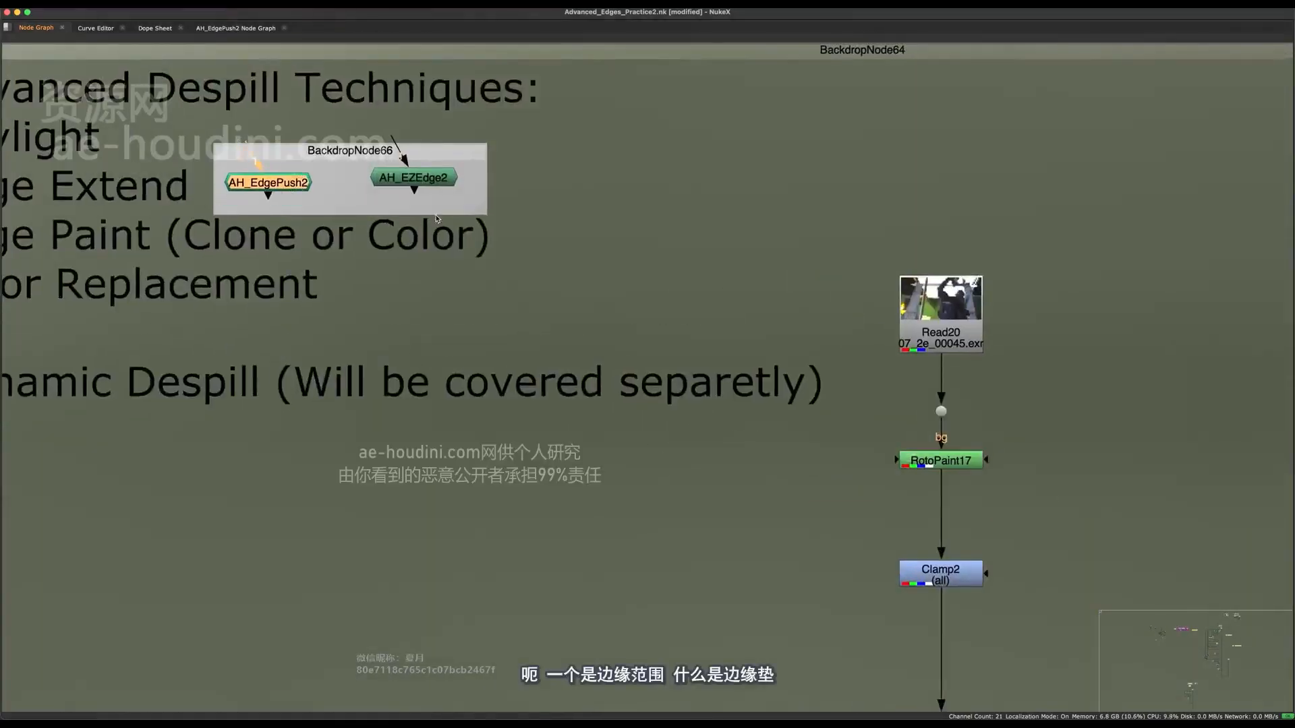
# Copy the AH_EdgePush2 and AH_EZEdge2 nodes from the Edge Extend backdrop and paste them near the Copy5 node.
pyautogui.moveTo(413, 183); pyautogui.dragTo(571, 244, button='middle')
pyautogui.moveTo(571, 243); pyautogui.dragTo(579, 245)
pyautogui.click(689, 209)
pyautogui.moveTo(689, 208); pyautogui.dragTo(420, 272)
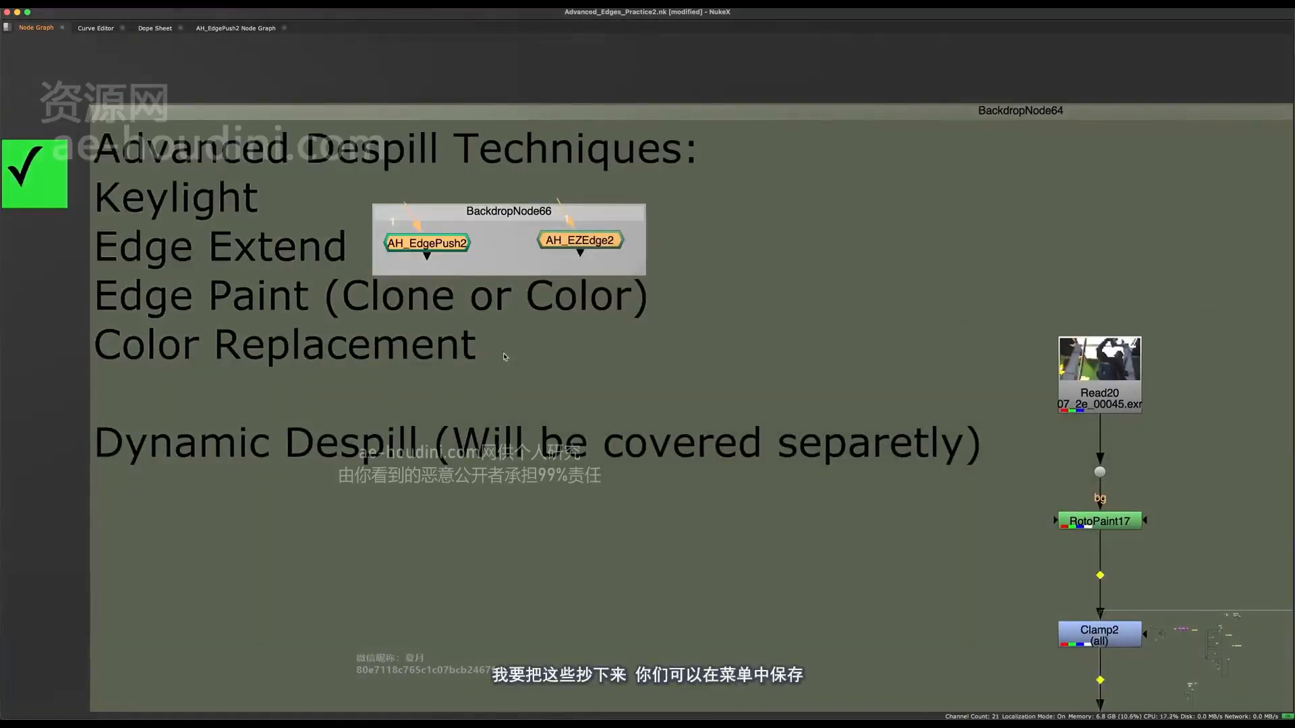
pyautogui.scroll(-6, 506, 350)
pyautogui.scroll(4, 519, 310)
pyautogui.press('space')
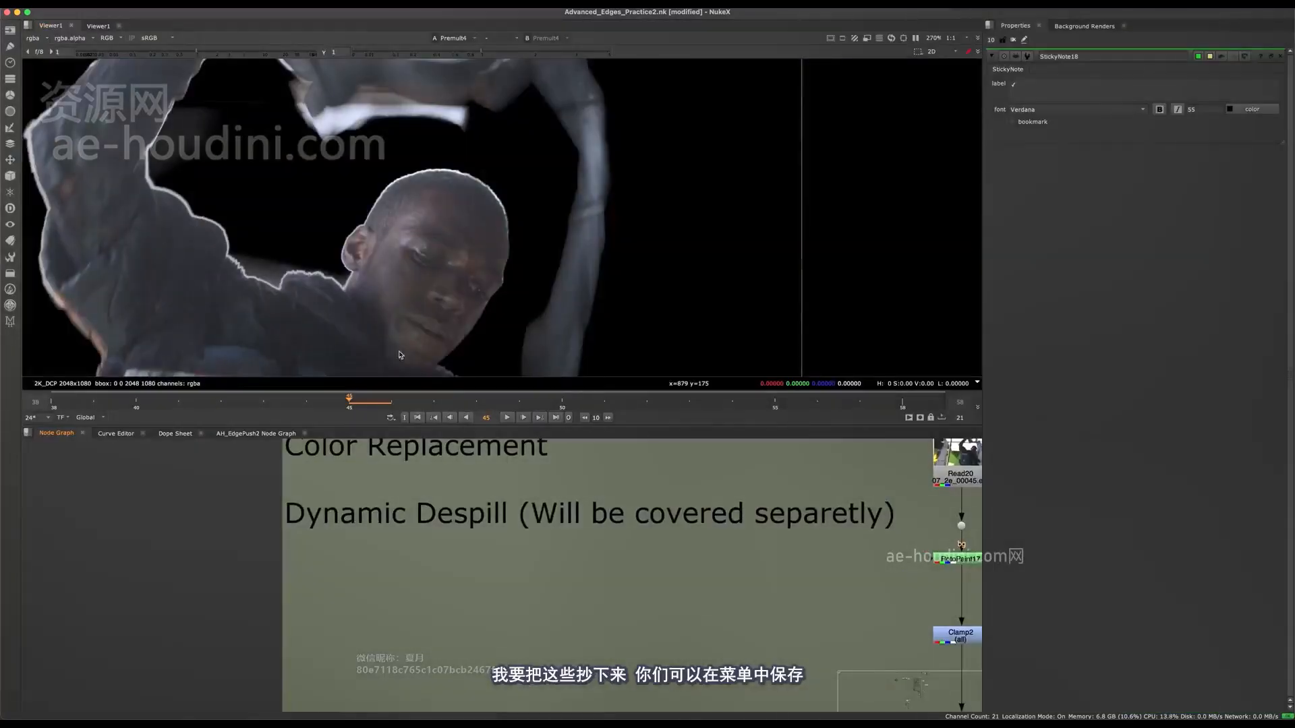
pyautogui.moveTo(501, 547); pyautogui.dragTo(425, 575, button='middle')
pyautogui.press('space')
pyautogui.moveTo(625, 394); pyautogui.dragTo(512, 439, button='middle')
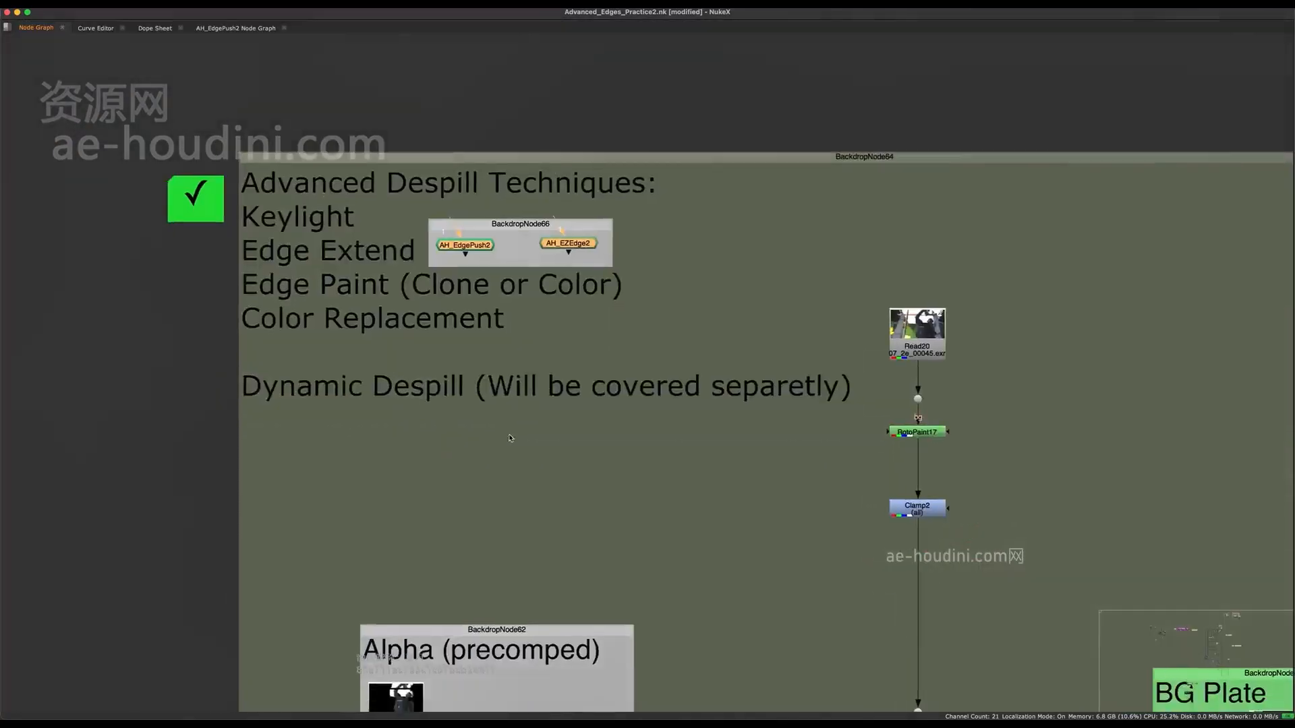
pyautogui.moveTo(570, 578); pyautogui.dragTo(457, 312, button='middle')
pyautogui.moveTo(670, 598); pyautogui.dragTo(422, 343, button='middle')
pyautogui.moveTo(578, 445); pyautogui.dragTo(580, 424, button='middle')
pyautogui.scroll(1, 580, 424)
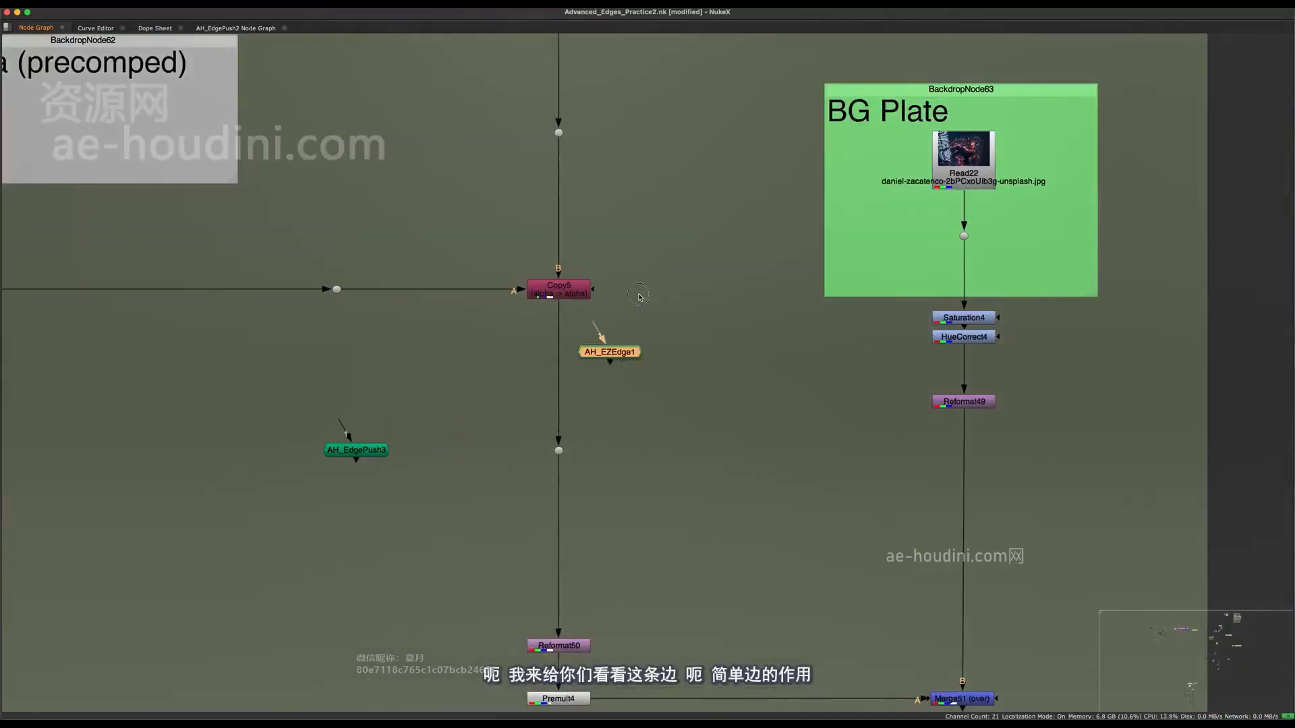
# Place the pasted AH_EZEdge1 node between AH_EdgePush3 and the main pipe, and connect its input to the dot feeding Copy5's A input.
pyautogui.moveTo(657, 313); pyautogui.dragTo(651, 227)
pyautogui.moveTo(650, 234); pyautogui.dragTo(676, 264, button='middle')
pyautogui.scroll(4, 676, 265)
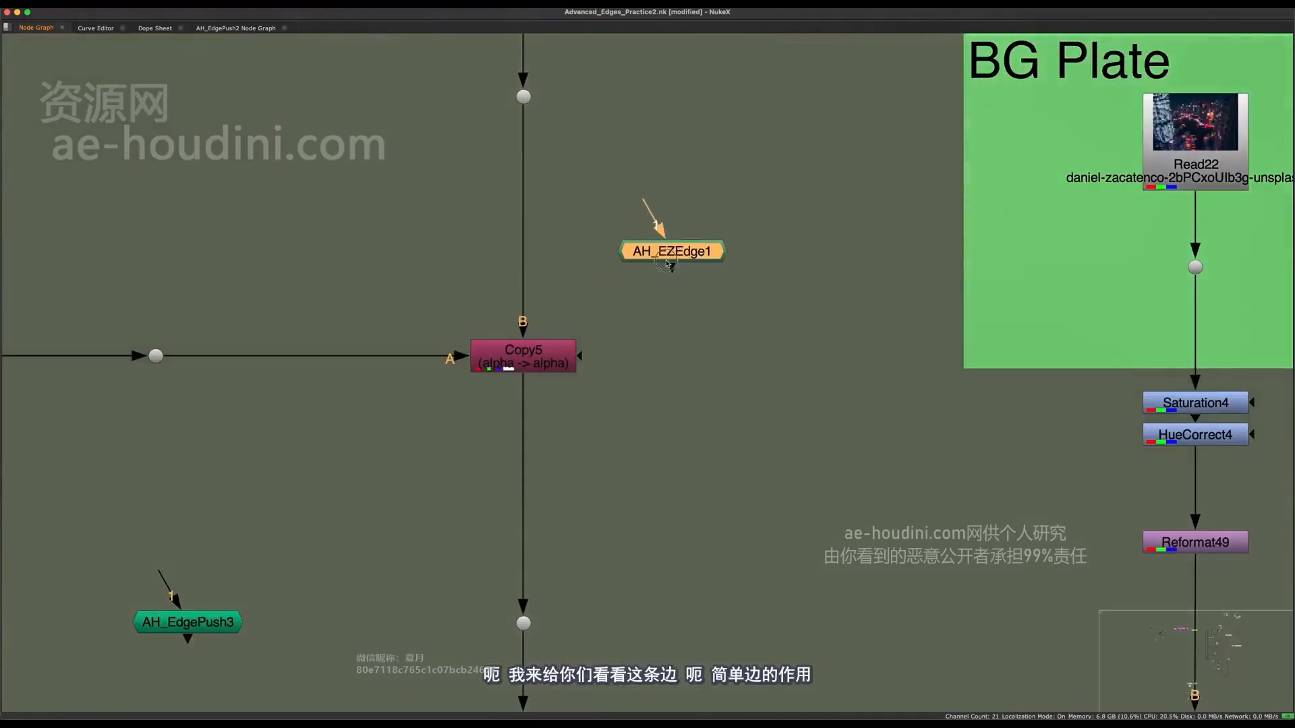
pyautogui.moveTo(667, 263); pyautogui.dragTo(334, 398)
pyautogui.scroll(-3, 666, 432)
pyautogui.moveTo(465, 538); pyautogui.dragTo(485, 561)
pyautogui.moveTo(405, 402); pyautogui.dragTo(316, 318)
# View the output of the dot feeding AH_EZEdge1 and examine its RGB image.
pyautogui.press('1')
pyautogui.press('space')
pyautogui.scroll(-3, 459, 245)
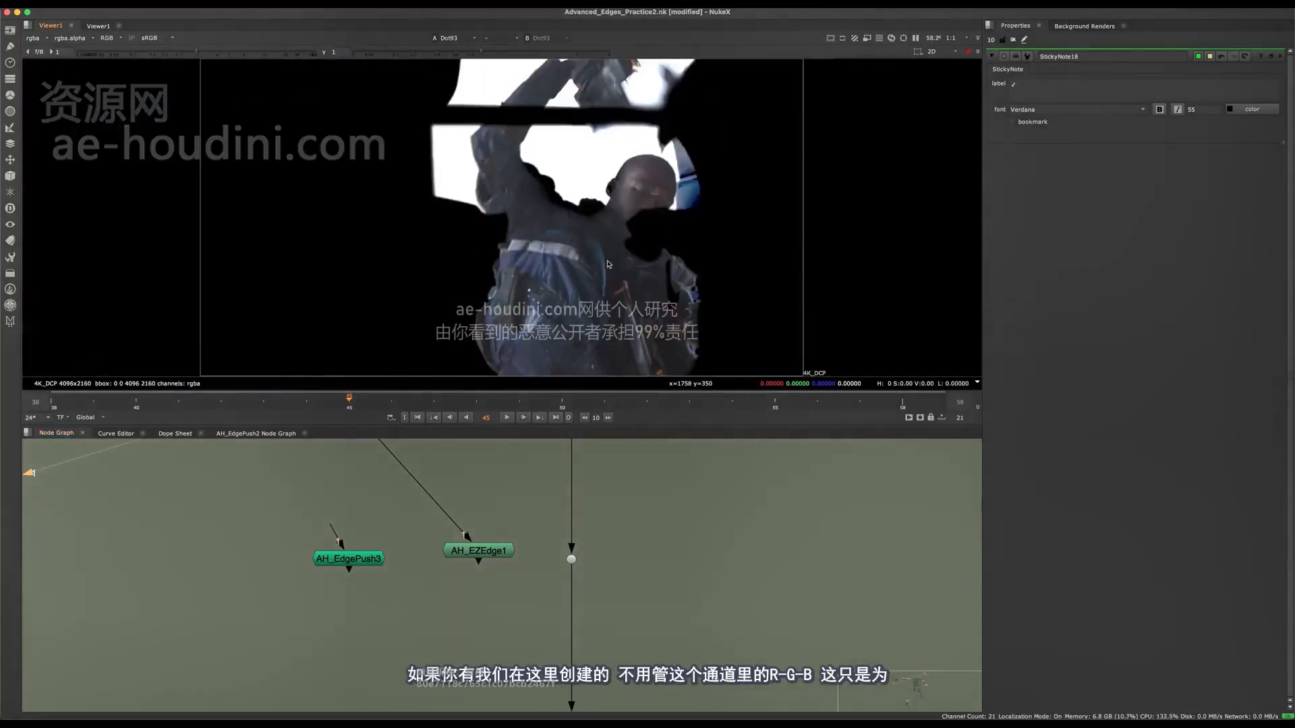
pyautogui.moveTo(577, 242); pyautogui.dragTo(518, 269, button='middle')
pyautogui.scroll(-4, 553, 222)
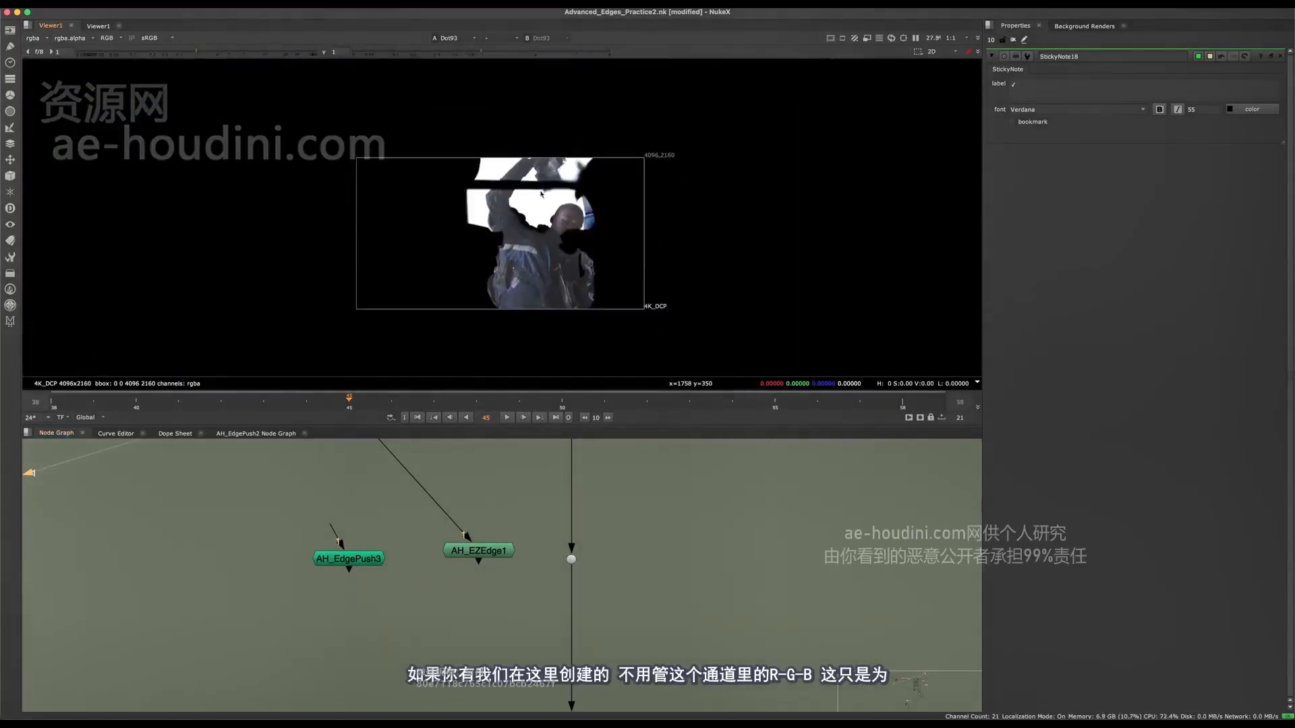
# Fit the dot's output in the viewer and display only its alpha channel.
pyautogui.moveTo(540, 222); pyautogui.dragTo(600, 260, button='middle')
pyautogui.press('f')
pyautogui.moveTo(519, 446); pyautogui.dragTo(464, 408, button='middle')
pyautogui.press('a')
pyautogui.moveTo(491, 573); pyautogui.dragTo(486, 630, button='middle')
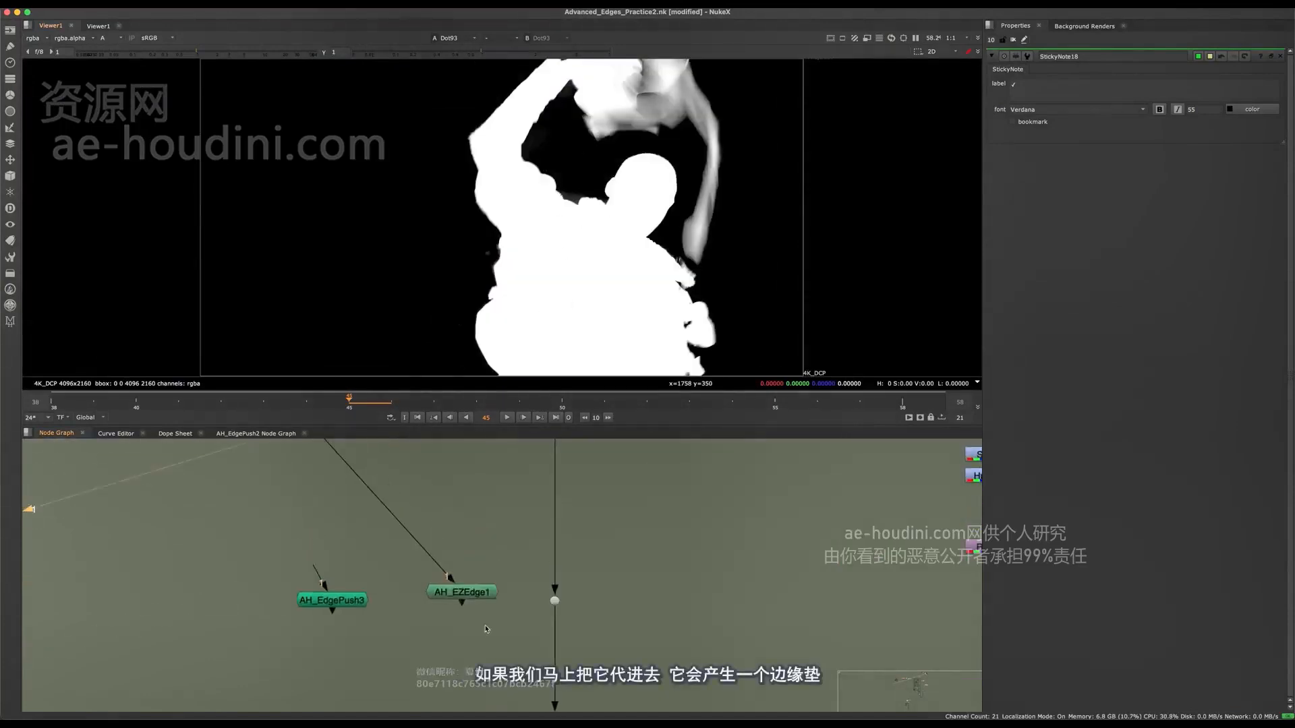
# View the AH_EZEdge1 node's alpha output and open its properties.
pyautogui.scroll(3, 491, 635)
pyautogui.moveTo(528, 522); pyautogui.dragTo(360, 641)
pyautogui.press('1')
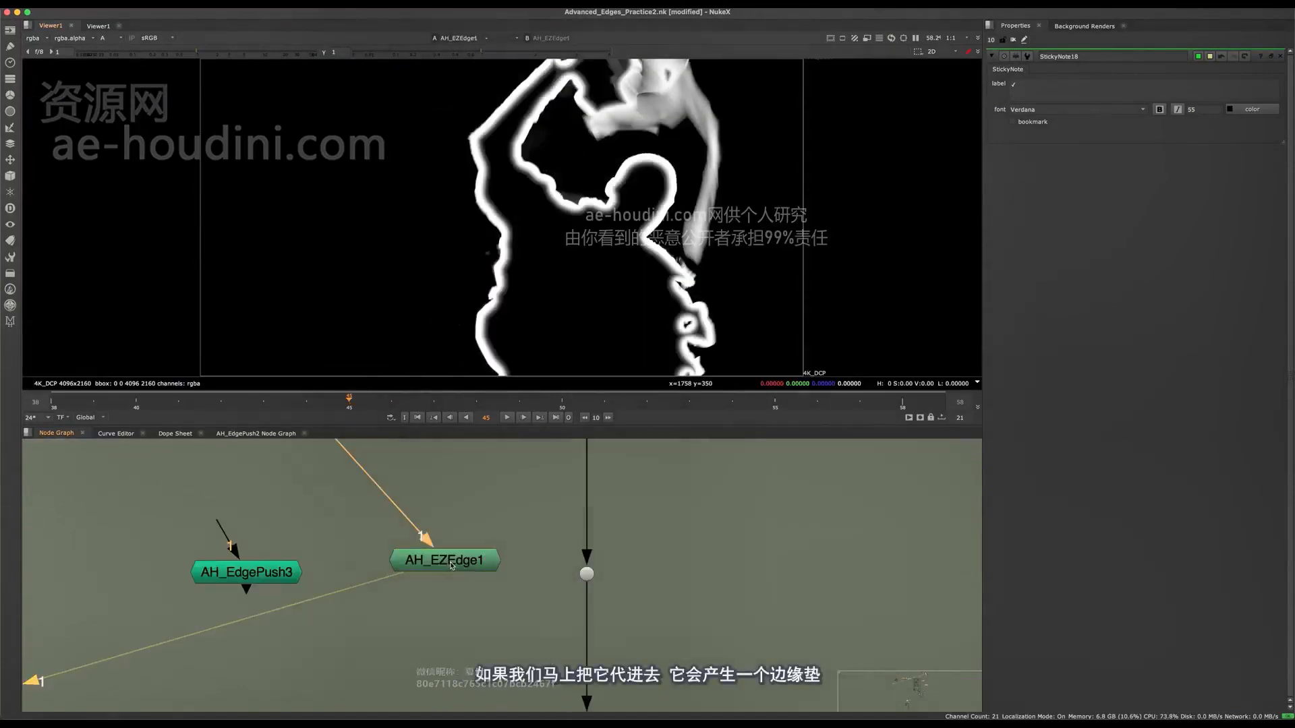
pyautogui.doubleClick(465, 563)
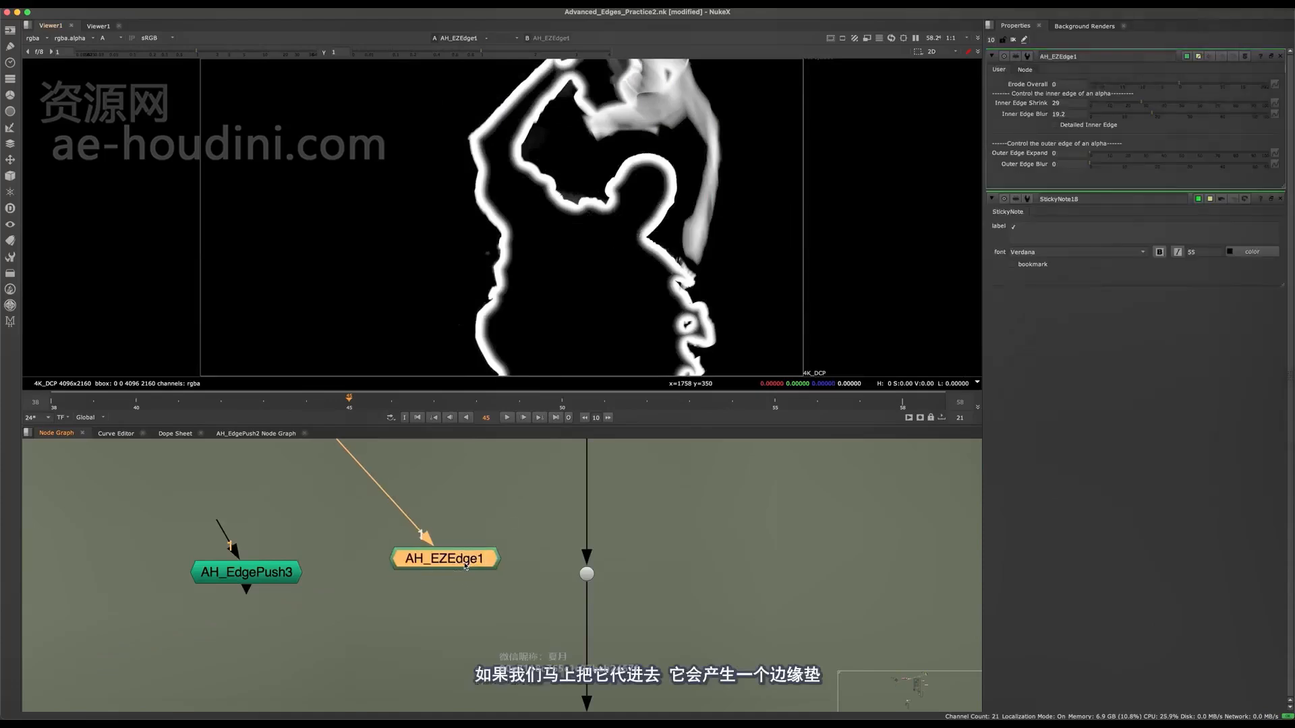
# Set AH_EZEdge1's Inner Edge Shrink to 0 and its Inner Edge Blur to 28.2.
pyautogui.moveTo(1141, 104); pyautogui.dragTo(1090, 104)
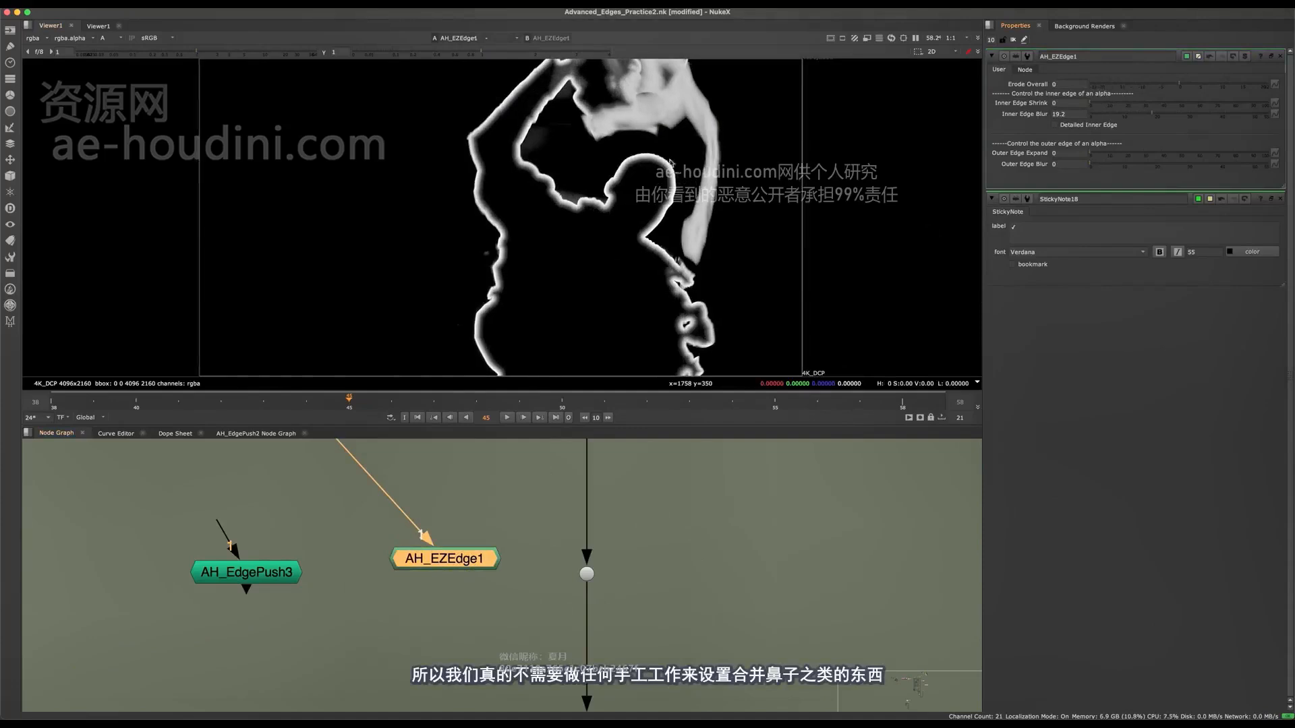
pyautogui.scroll(5, 641, 172)
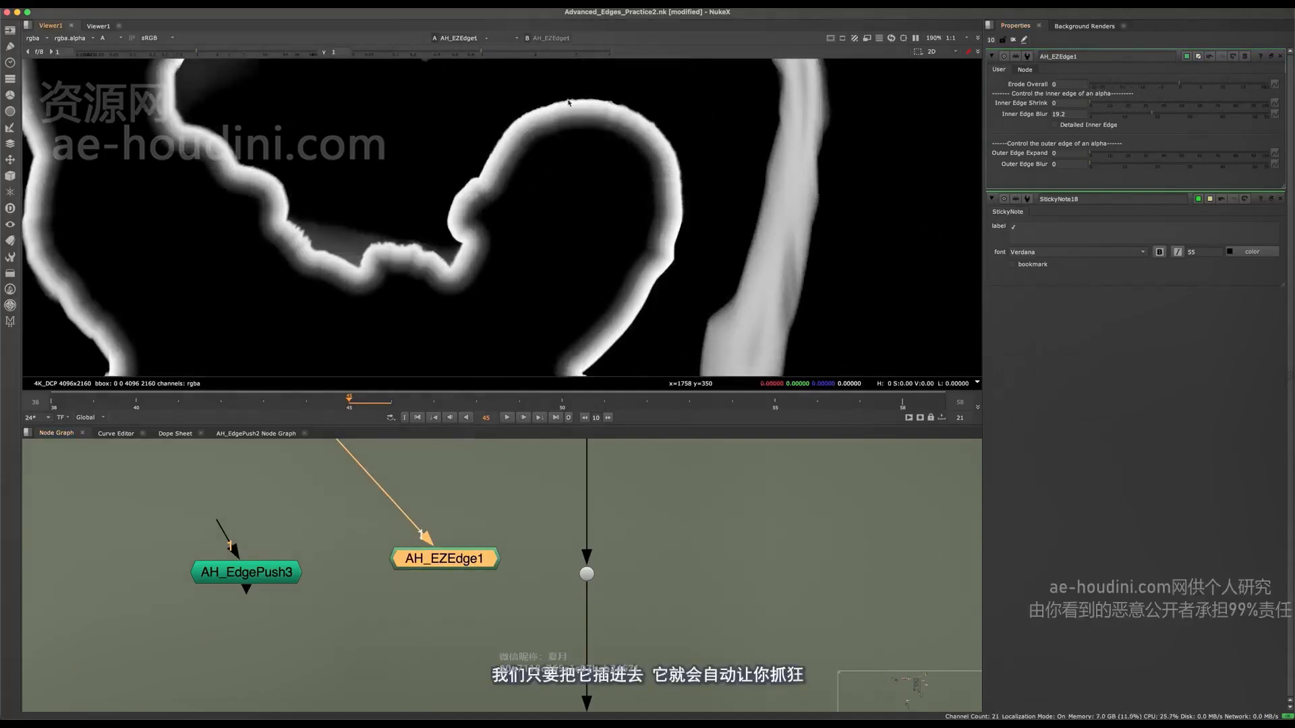
pyautogui.moveTo(1113, 104); pyautogui.dragTo(1072, 111)
pyautogui.moveTo(1152, 115); pyautogui.dragTo(1074, 174)
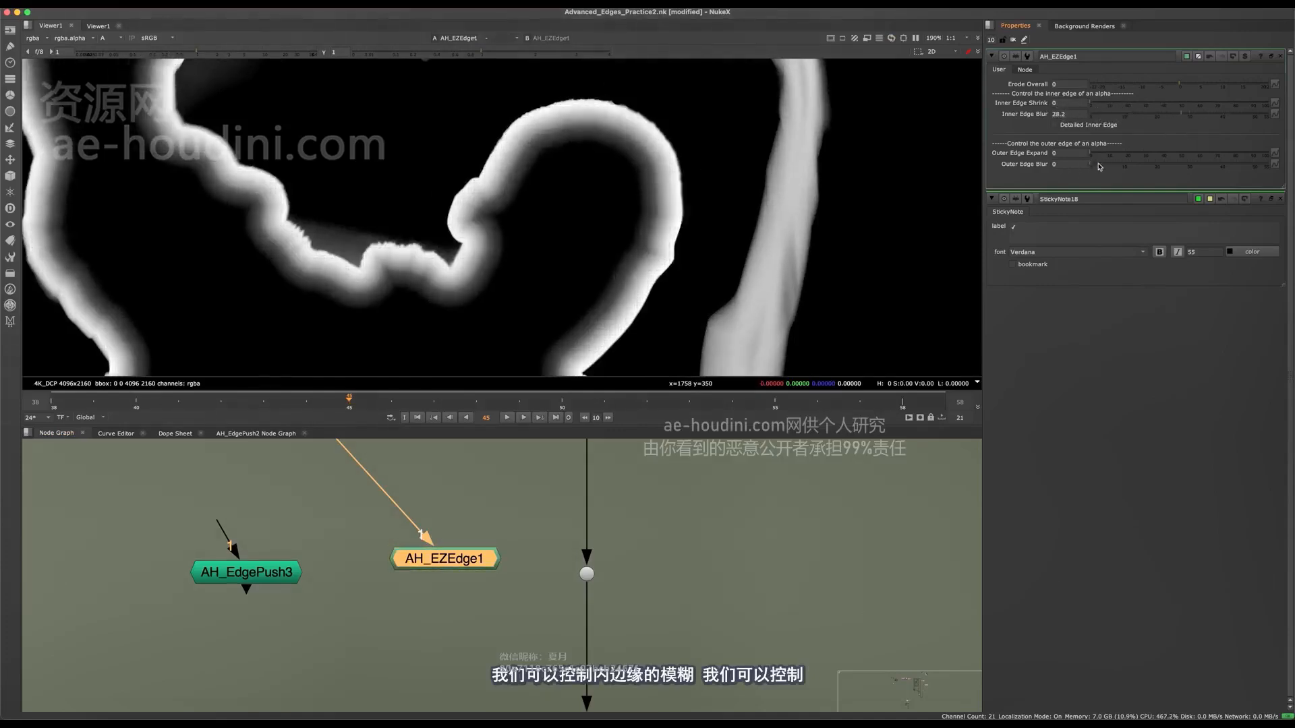
# Try an Outer Edge Blur of 2.6 on AH_EZEdge1 and reset it to 0.
pyautogui.click(1099, 164)
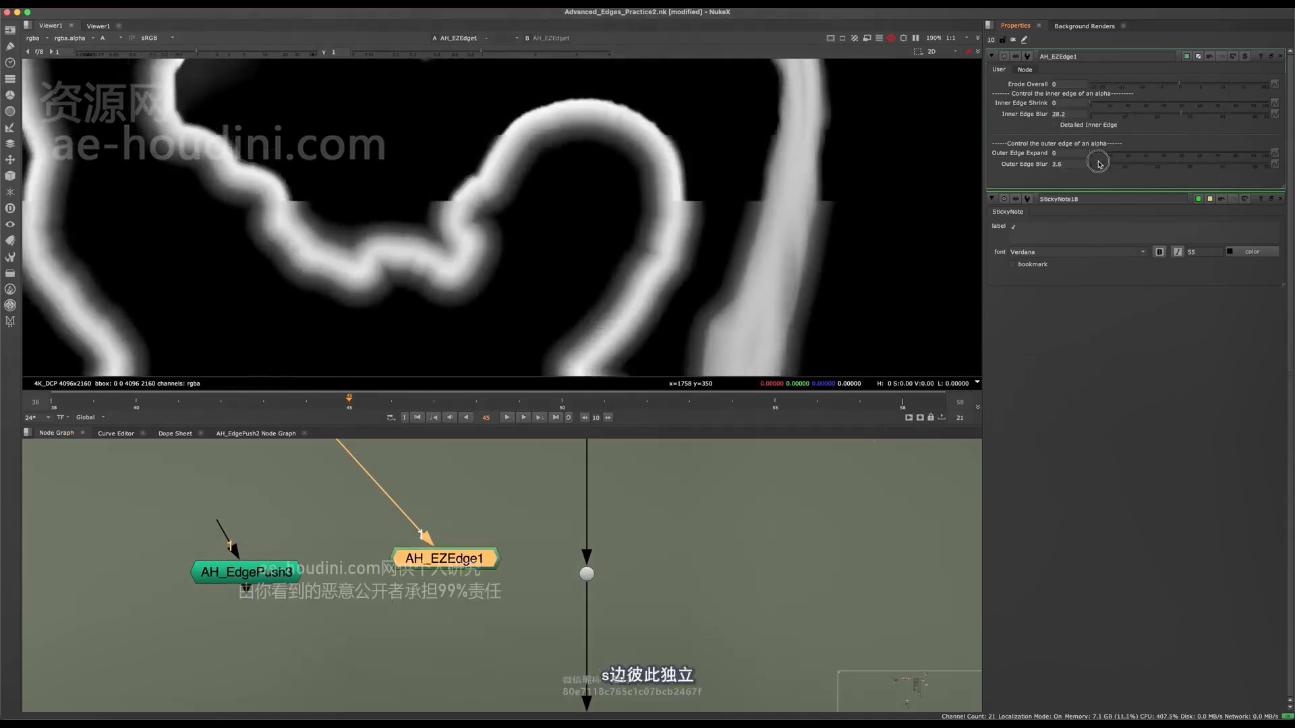
pyautogui.moveTo(1099, 164); pyautogui.dragTo(1089, 164)
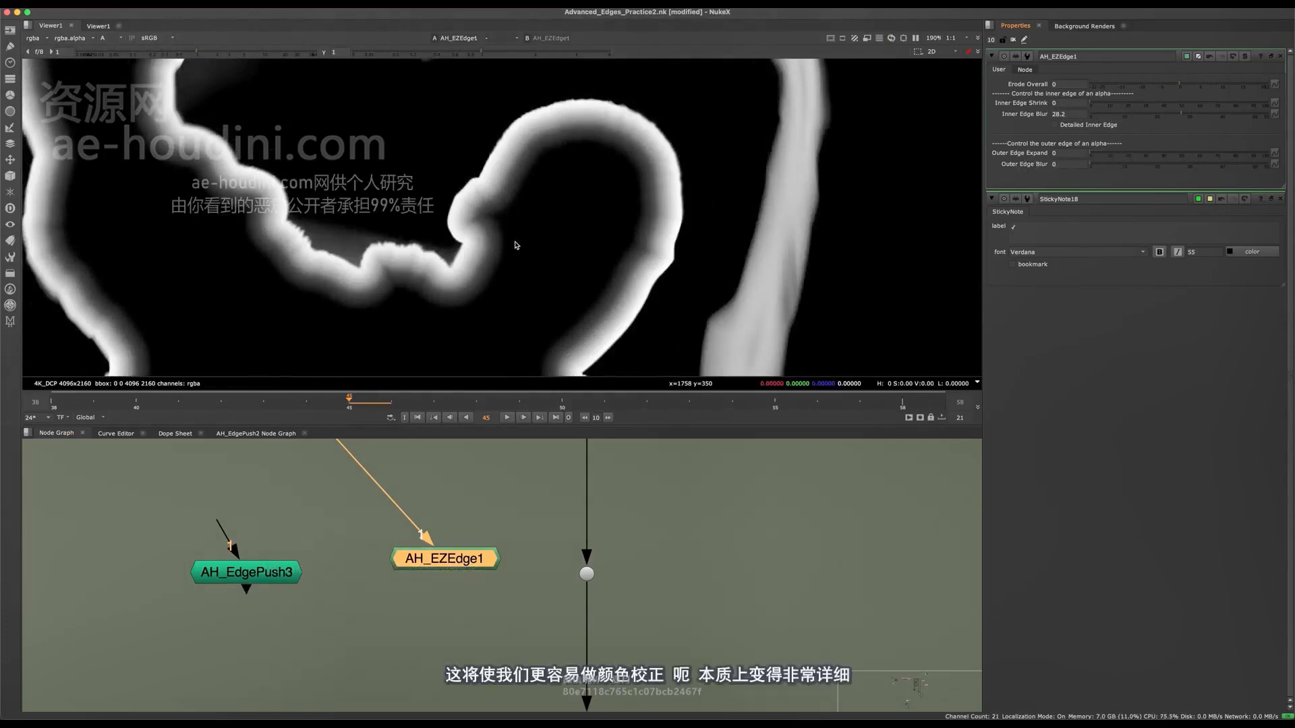
# Inspect the edge matte around the head and try an Outer Edge Blur of 8.8 on AH_EZEdge1.
pyautogui.scroll(5, 497, 170)
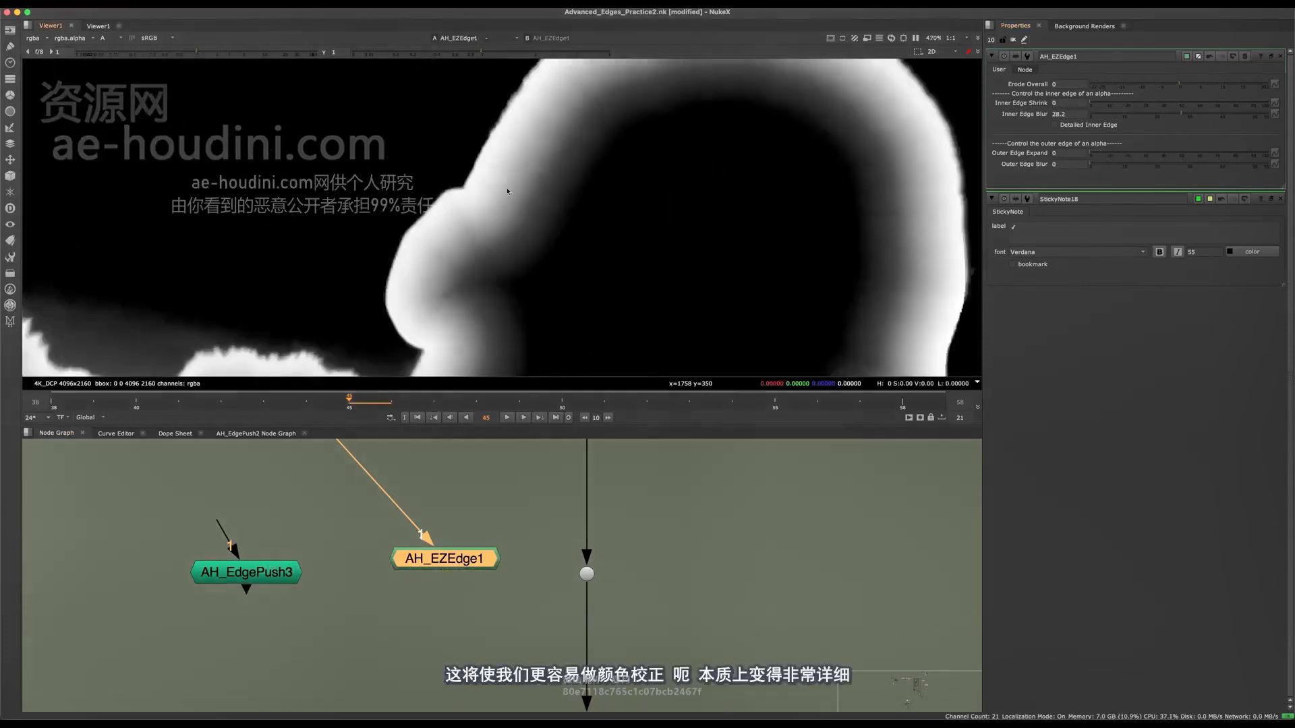
pyautogui.scroll(-4, 506, 185)
pyautogui.moveTo(507, 204)
pyautogui.mouseDown(button='middle')
pyautogui.moveTo(512, 180)
pyautogui.moveTo(528, 210)
pyautogui.mouseUp(button='middle')
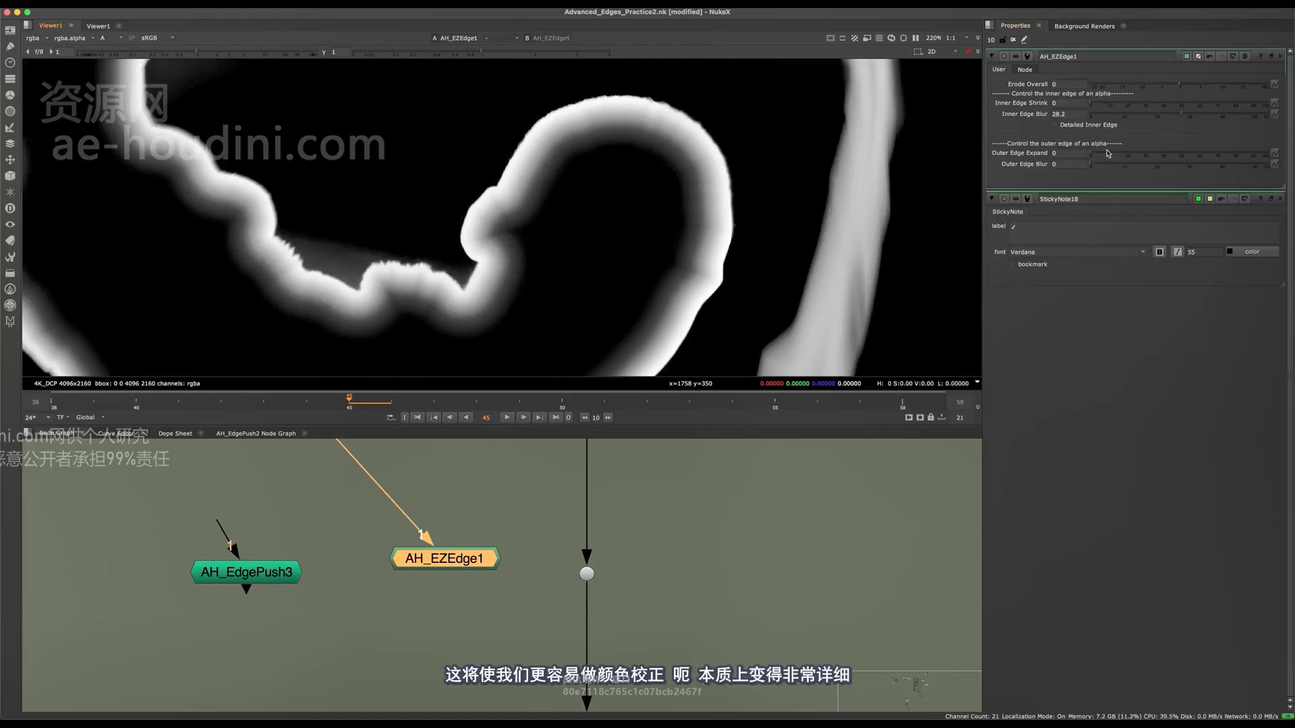
pyautogui.moveTo(1107, 154); pyautogui.dragTo(923, 184)
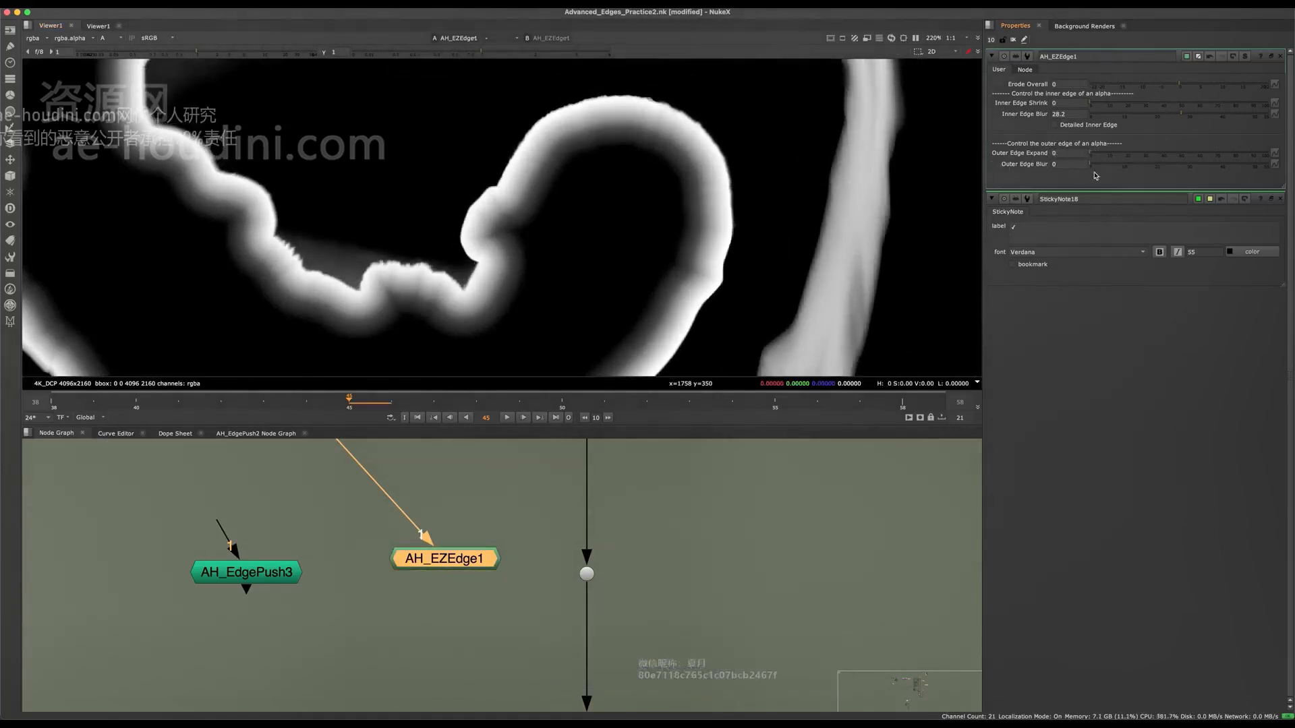
pyautogui.click(1094, 128)
pyautogui.click(1095, 127)
pyautogui.click(1094, 127)
pyautogui.click(1094, 127)
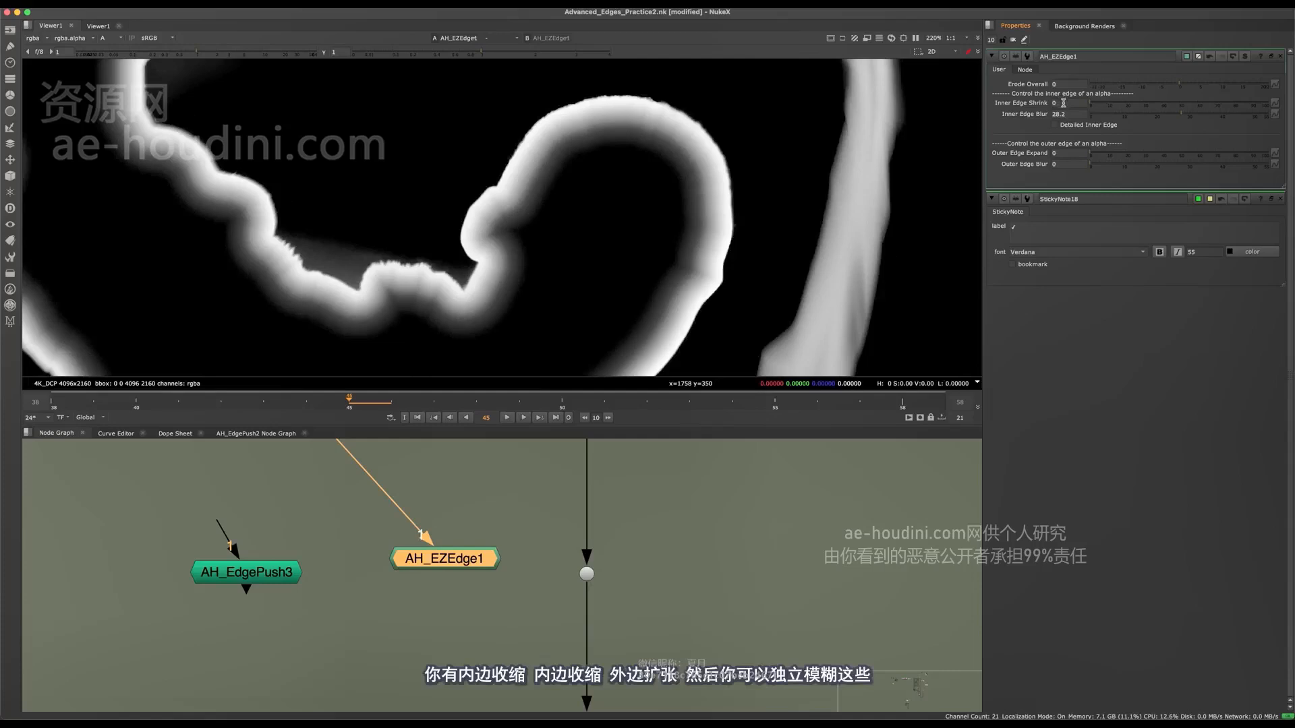
pyautogui.moveTo(1108, 107); pyautogui.dragTo(692, 163)
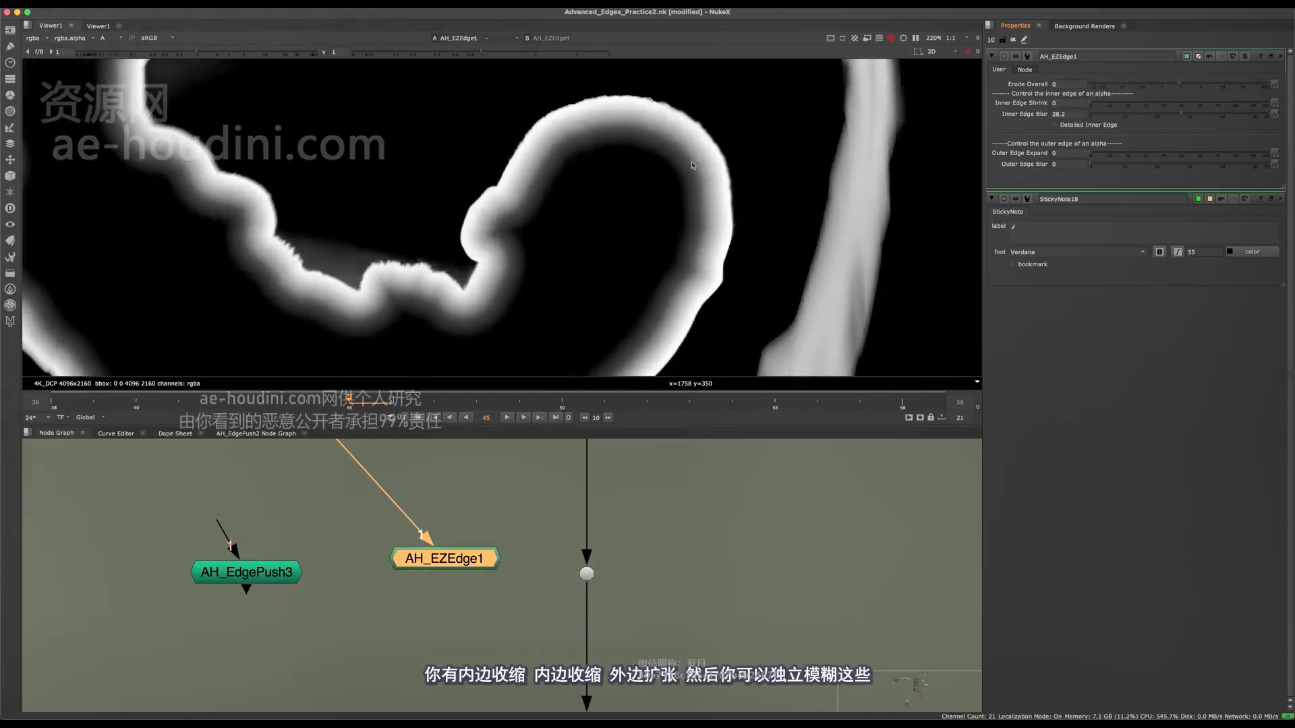
pyautogui.moveTo(1095, 156); pyautogui.dragTo(1020, 174)
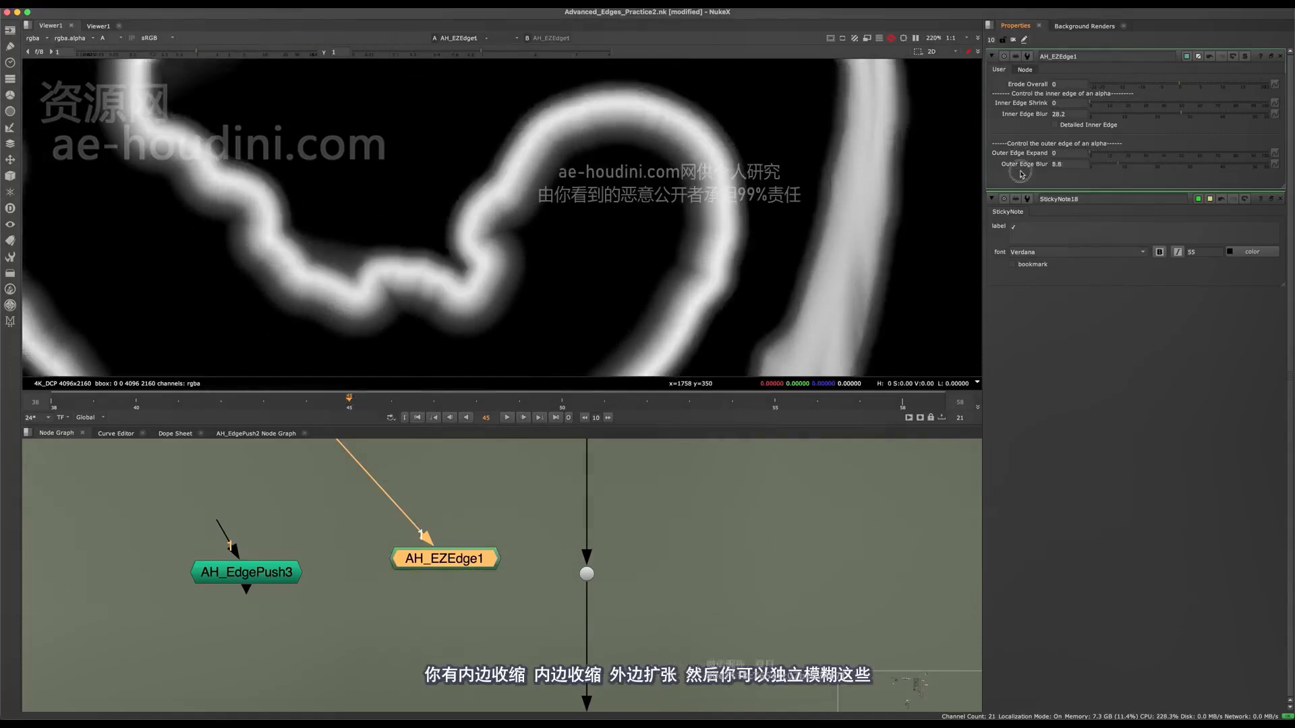
# Set AH_EZEdge1's Inner Edge Blur to 26 and its Erode Overall to 0.
pyautogui.moveTo(1110, 116); pyautogui.dragTo(1069, 108)
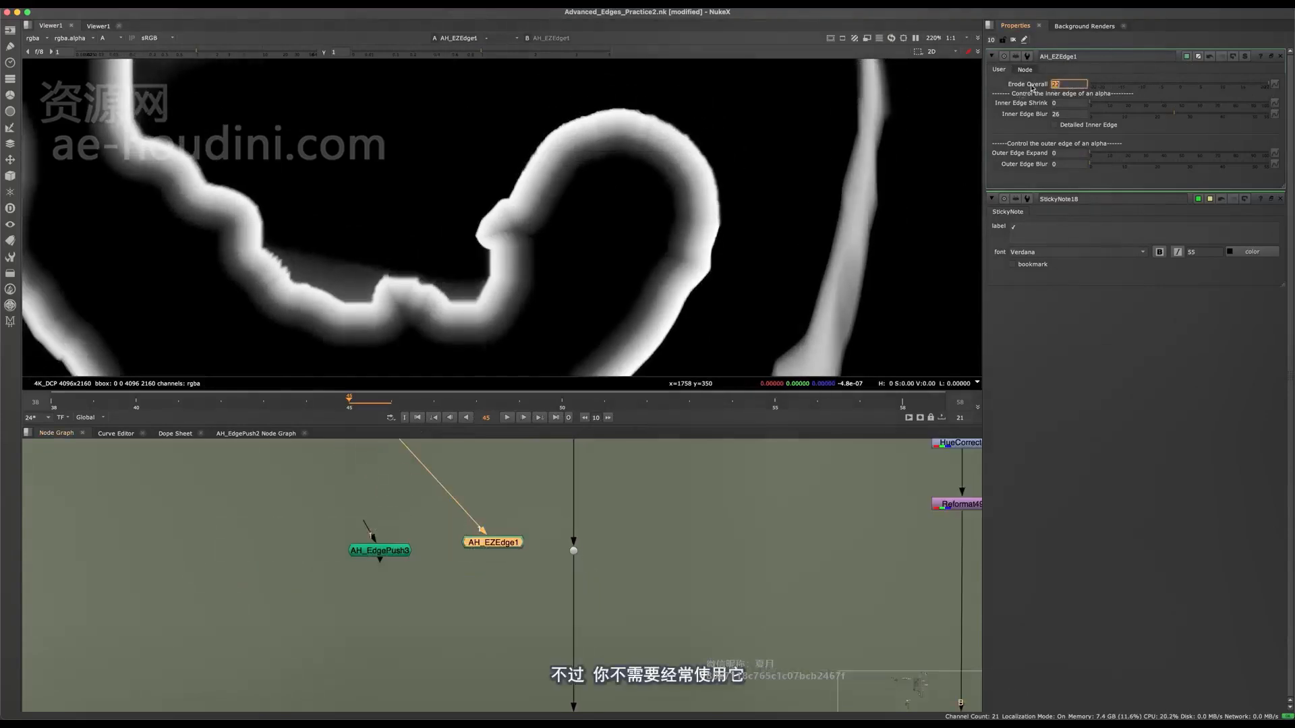
pyautogui.write('0')
pyautogui.press('Return')
# View the RGB output of the dot that feeds AH_EZEdge1 and Copy5.
pyautogui.moveTo(476, 472); pyautogui.dragTo(532, 589, button='middle')
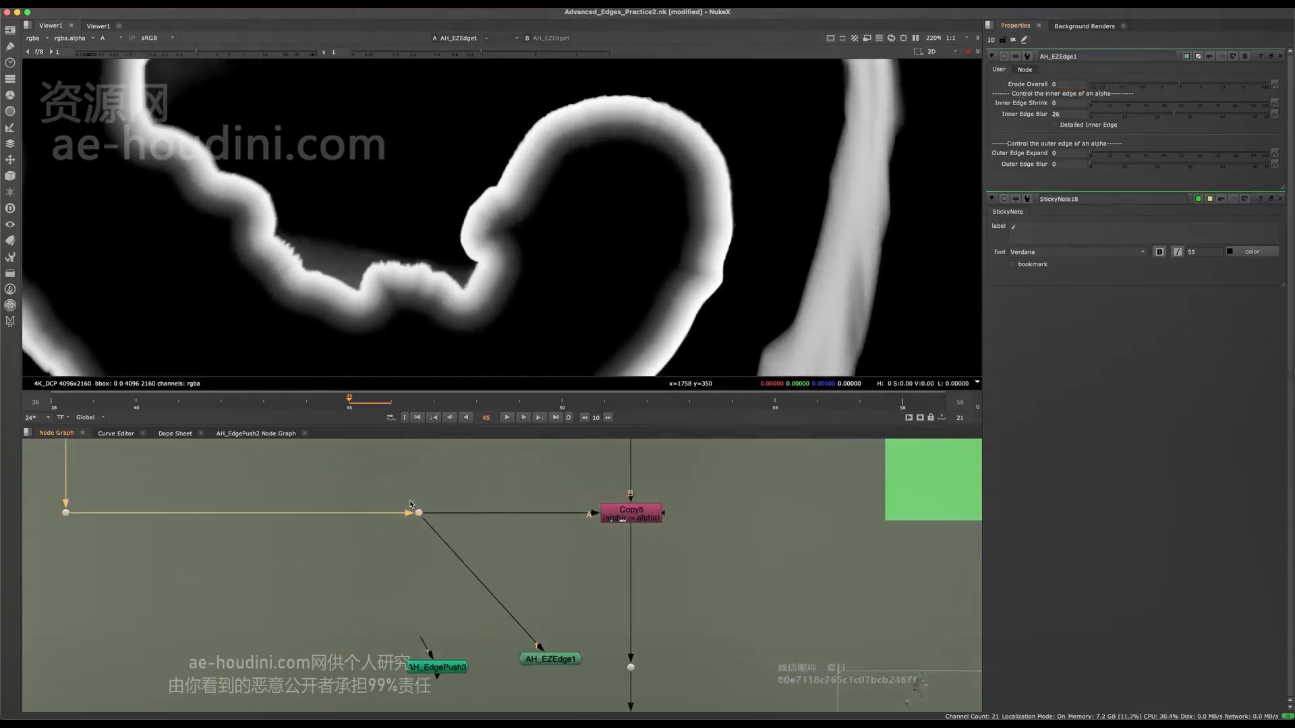
pyautogui.press('1')
pyautogui.moveTo(478, 623); pyautogui.dragTo(504, 606, button='middle')
pyautogui.press('a')
pyautogui.moveTo(574, 670); pyautogui.dragTo(481, 557, button='middle')
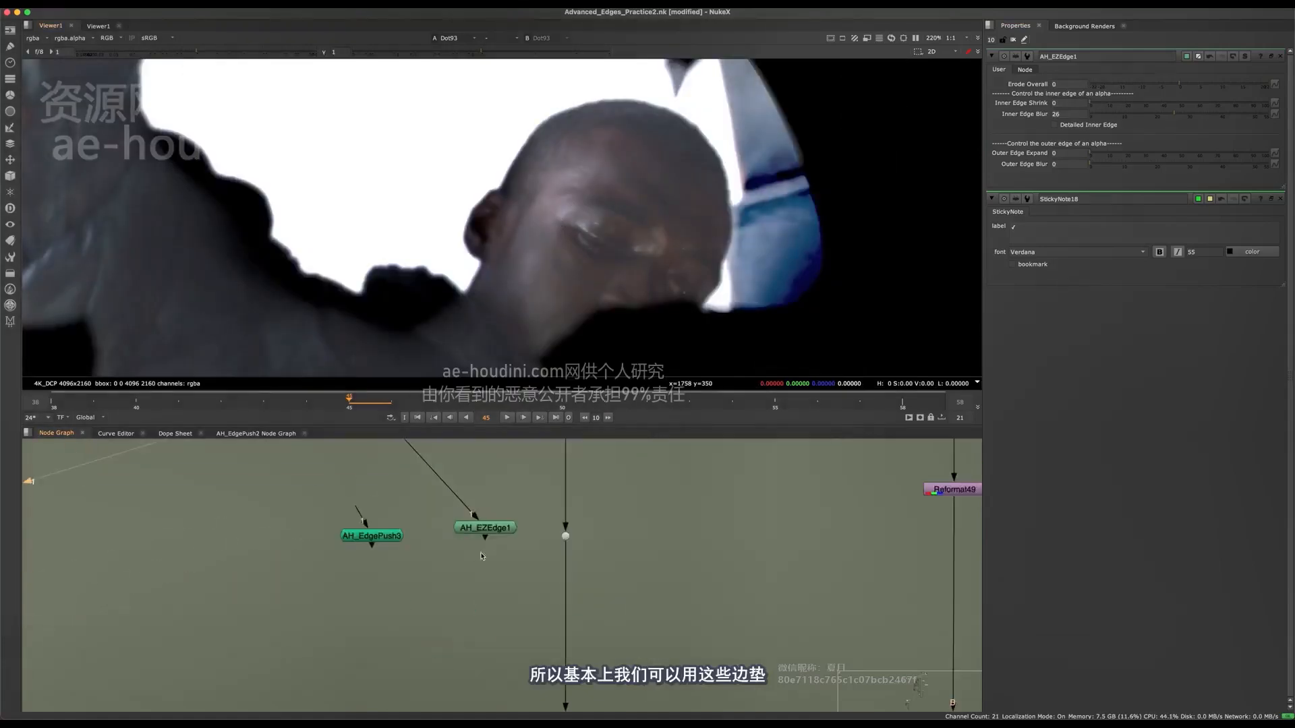
pyautogui.scroll(3, 482, 555)
pyautogui.press('g')
pyautogui.click(531, 560)
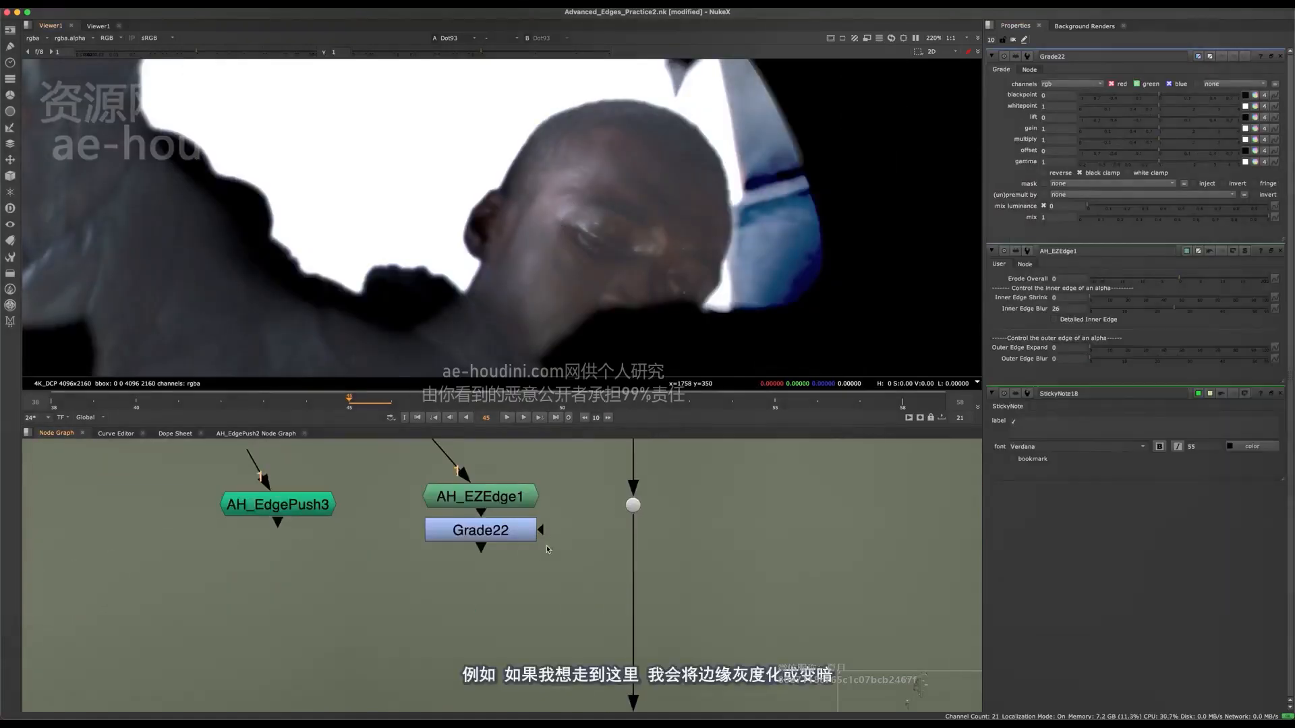
pyautogui.press('super+z')
# Insert a Grade node below the dot in the main pipe, mask it with AH_EZEdge1 and view its output.
pyautogui.press('g')
pyautogui.moveTo(508, 506); pyautogui.dragTo(615, 557)
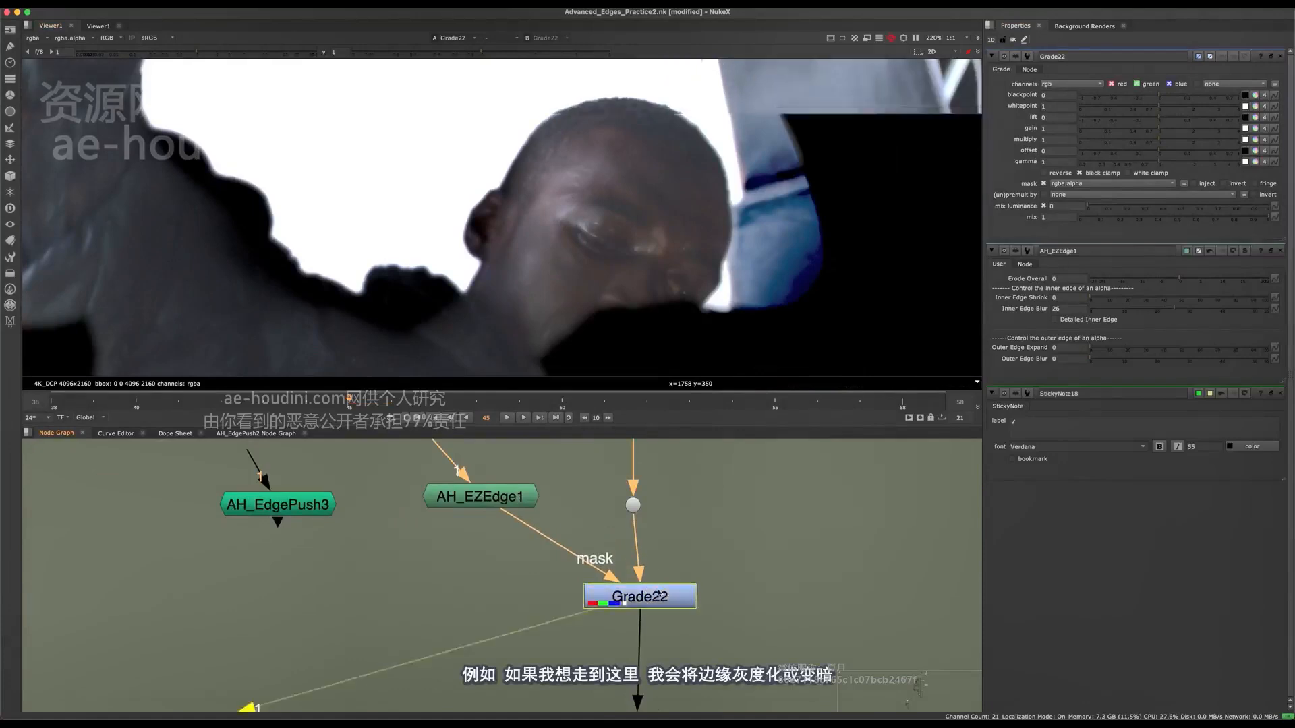
pyautogui.press('1')
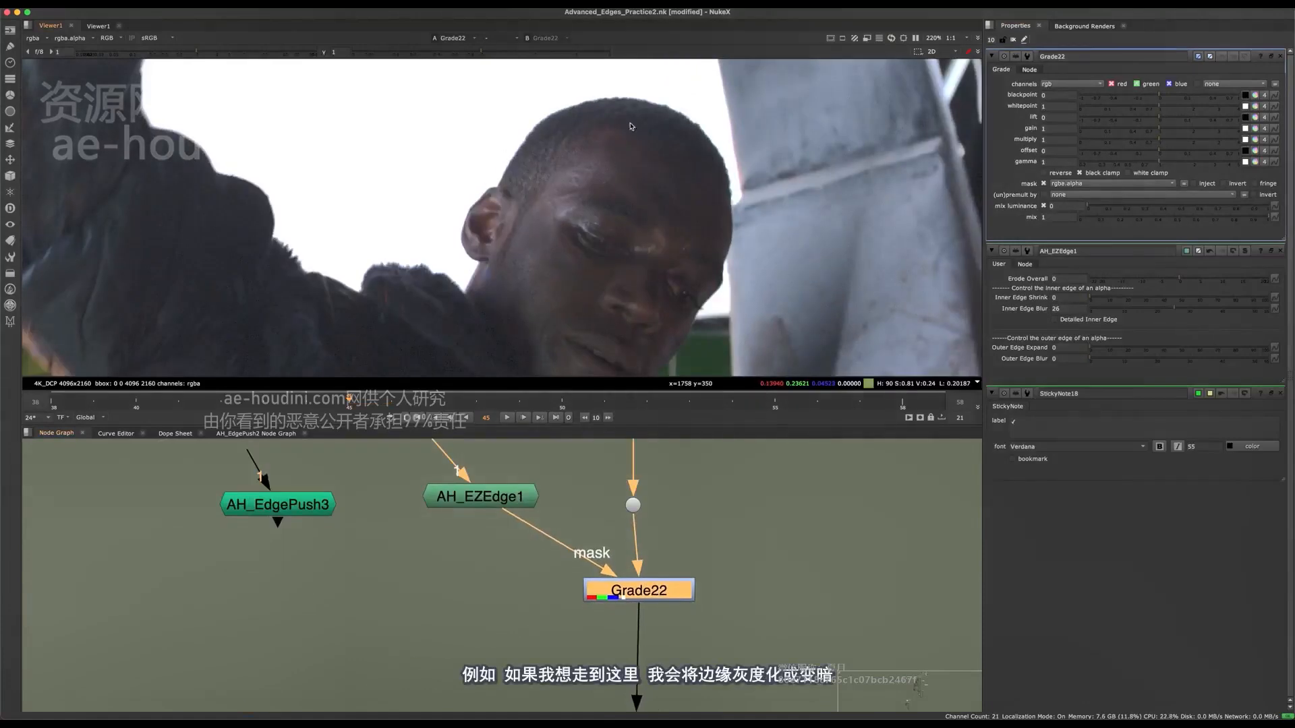
# Lower Grade22's gain to 0 to darken the masked edge of the head.
pyautogui.scroll(2, 631, 126)
pyautogui.click(594, 566)
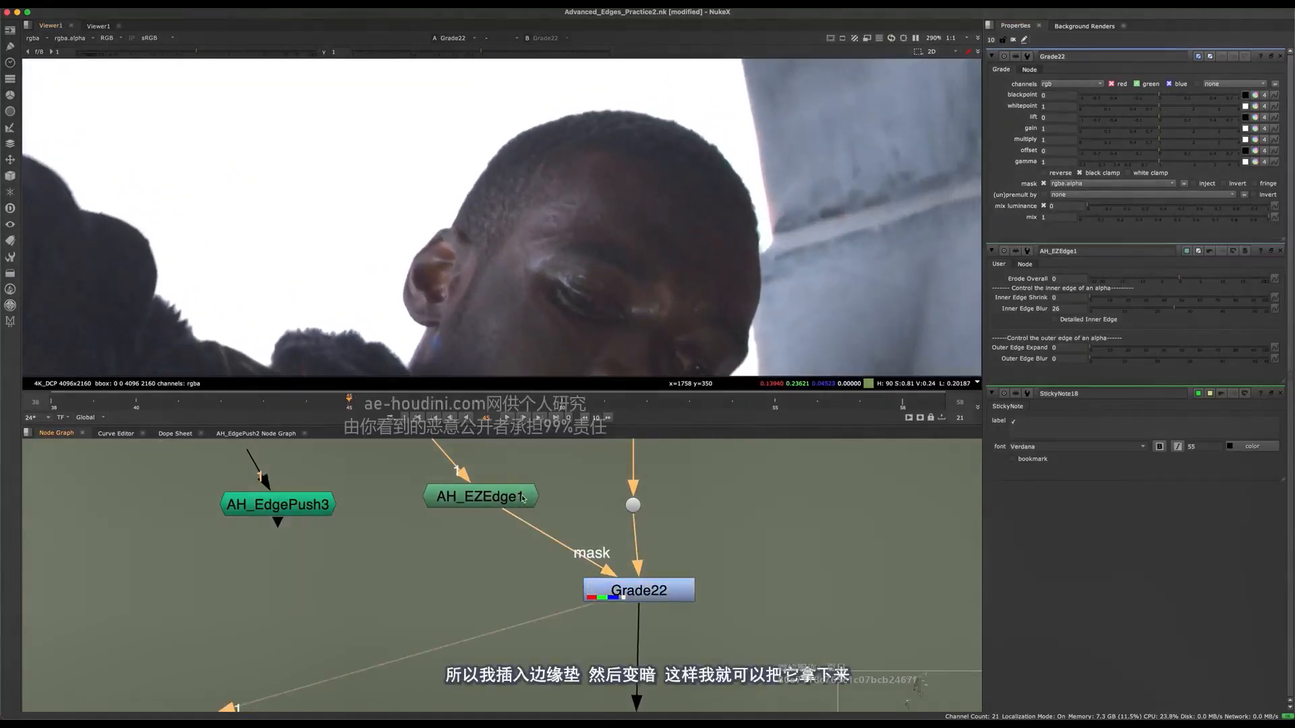
pyautogui.moveTo(1138, 127); pyautogui.dragTo(1080, 128)
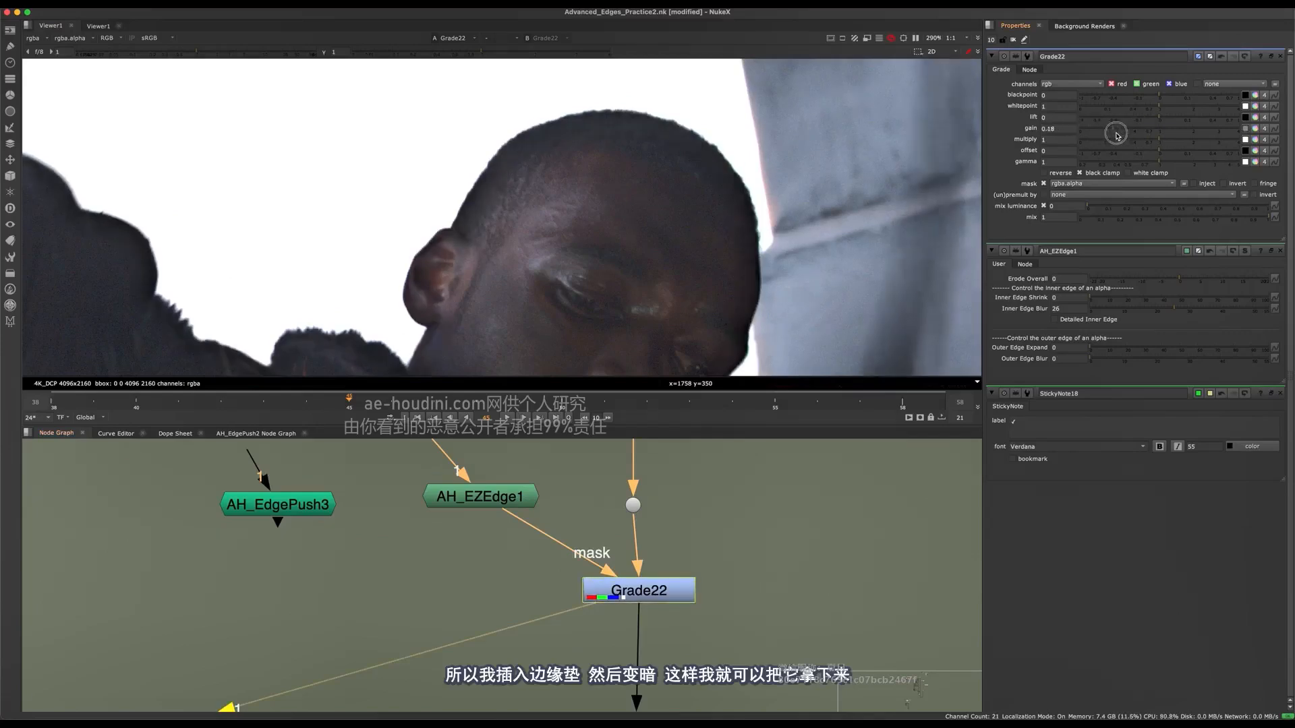
# Set AH_EZEdge1's Inner Edge Shrink to 3 and its Inner Edge Blur to 12.6.
pyautogui.click(519, 487)
pyautogui.scroll(4, 671, 130)
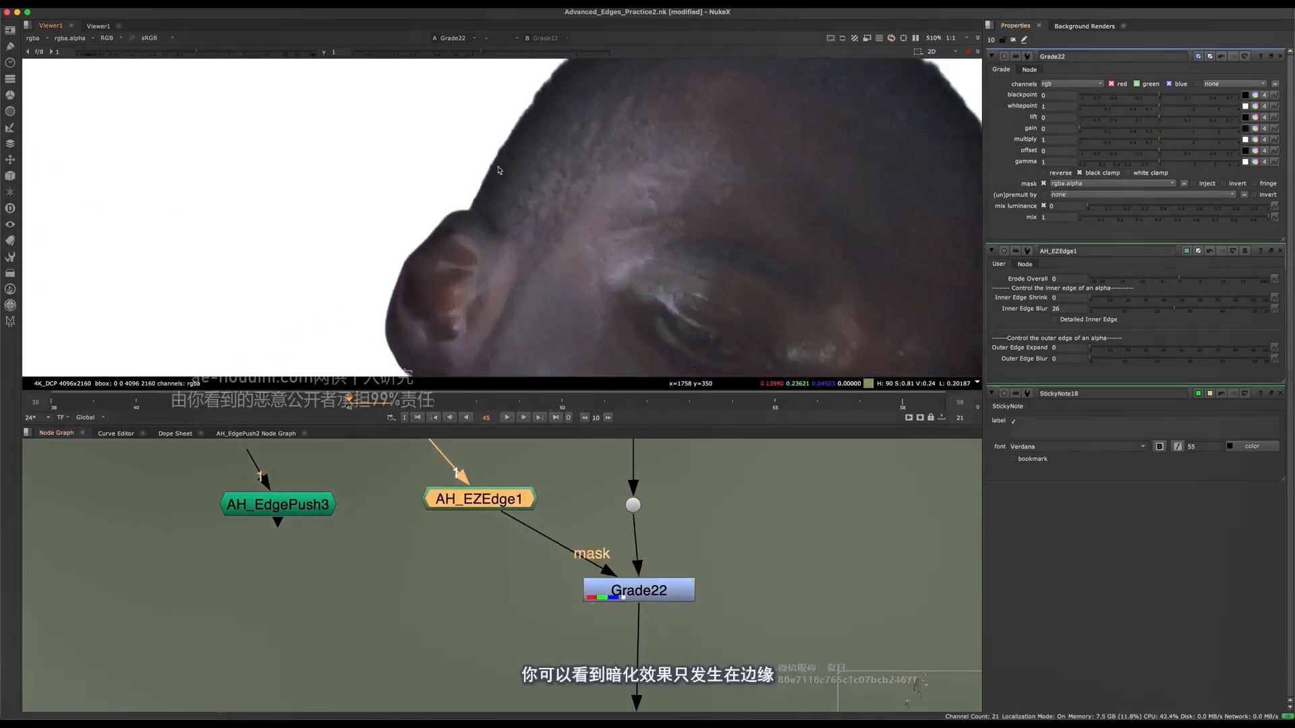
pyautogui.doubleClick(452, 511)
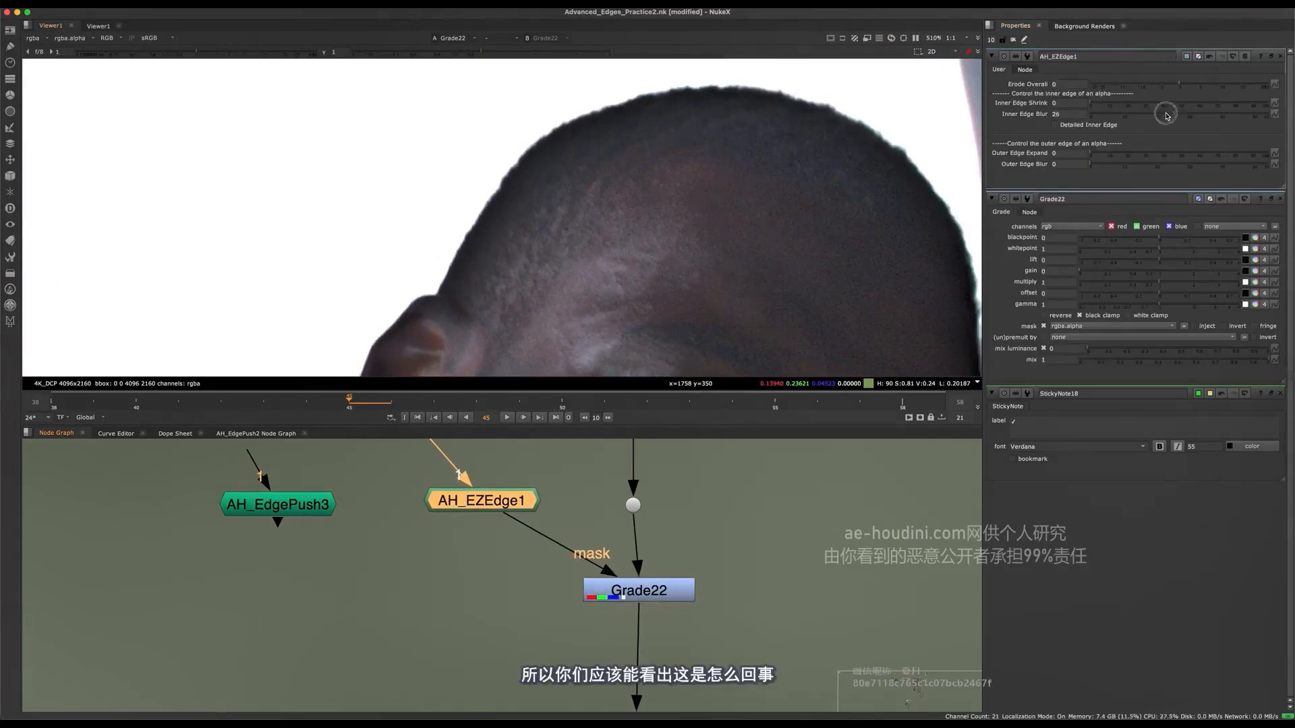
pyautogui.moveTo(1167, 116); pyautogui.dragTo(1095, 106)
# View the Premult4 output and the Merge51 composite, and examine the head's edge against the background.
pyautogui.scroll(-5, 641, 499)
pyautogui.moveTo(675, 705); pyautogui.dragTo(570, 561, button='middle')
pyautogui.click(525, 545)
pyautogui.press('1')
pyautogui.moveTo(627, 521); pyautogui.dragTo(514, 542, button='middle')
pyautogui.click(757, 565)
pyautogui.press('1')
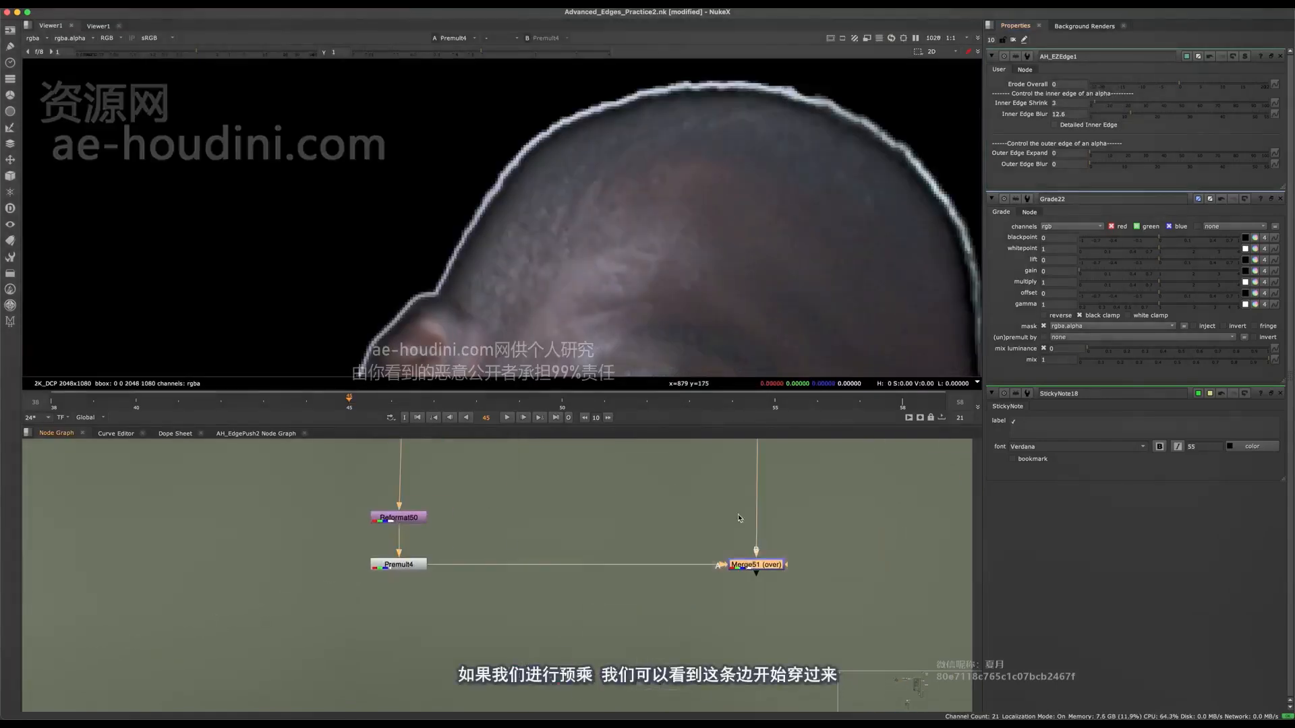
pyautogui.press('f')
pyautogui.scroll(10, 661, 187)
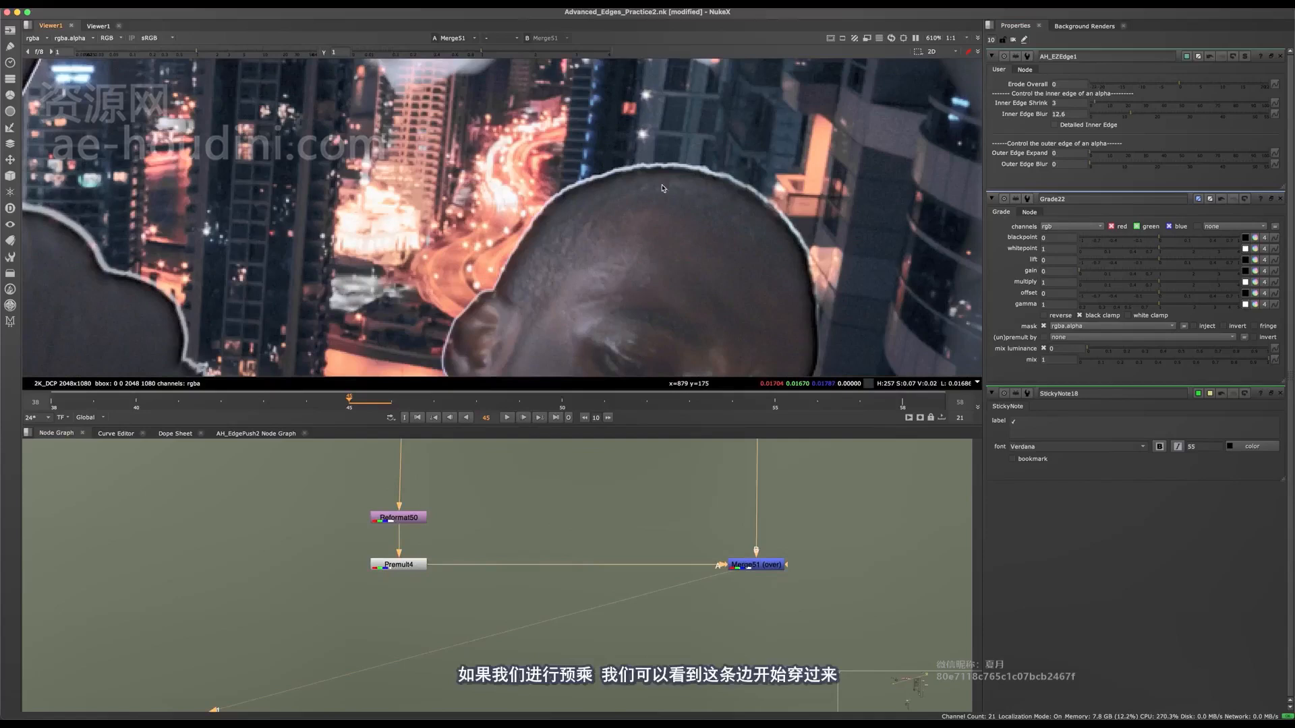
# View the Premult4 output again for a closer check of the head's edge.
pyautogui.moveTo(511, 518); pyautogui.dragTo(646, 471, button='middle')
pyautogui.moveTo(544, 522); pyautogui.dragTo(542, 524)
pyautogui.press('1')
# Set AH_EZEdge1's Erode Overall to -4.4 and its Inner Edge Blur to 6.6.
pyautogui.moveTo(543, 524); pyautogui.dragTo(460, 687, button='middle')
pyautogui.scroll(3, 572, 214)
pyautogui.moveTo(488, 529); pyautogui.dragTo(486, 663, button='middle')
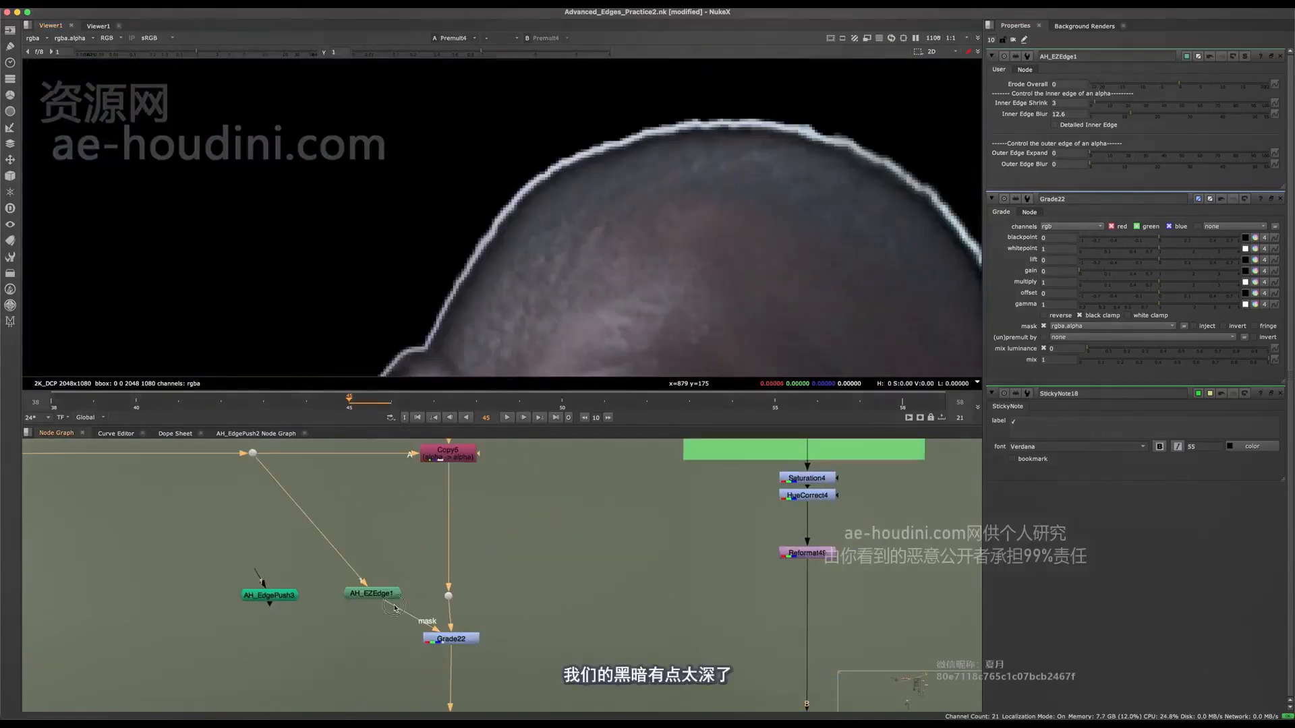
pyautogui.scroll(2, 442, 539)
pyautogui.moveTo(442, 539); pyautogui.dragTo(468, 450, button='middle')
pyautogui.click(380, 531)
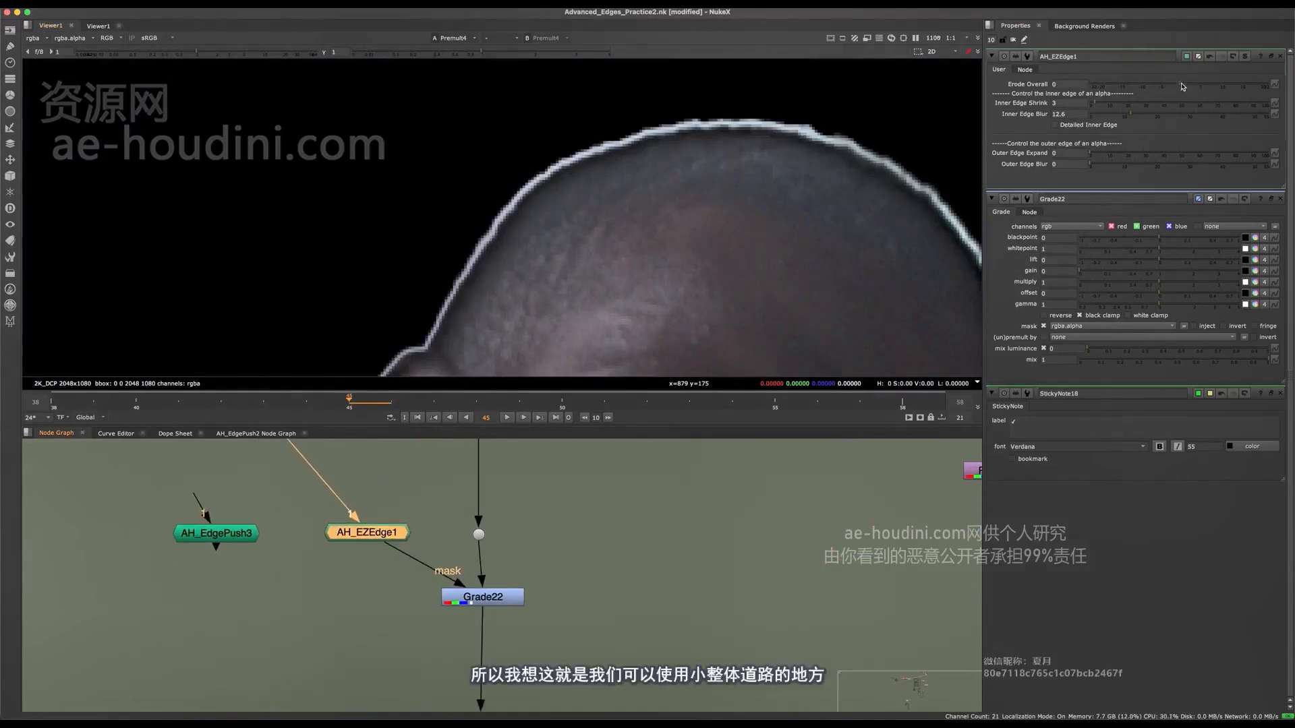
pyautogui.moveTo(1181, 86)
pyautogui.mouseDown()
pyautogui.moveTo(1156, 87)
pyautogui.moveTo(1214, 86)
pyautogui.moveTo(1156, 86)
pyautogui.moveTo(1104, 113)
pyautogui.moveTo(1161, 86)
pyautogui.mouseUp()
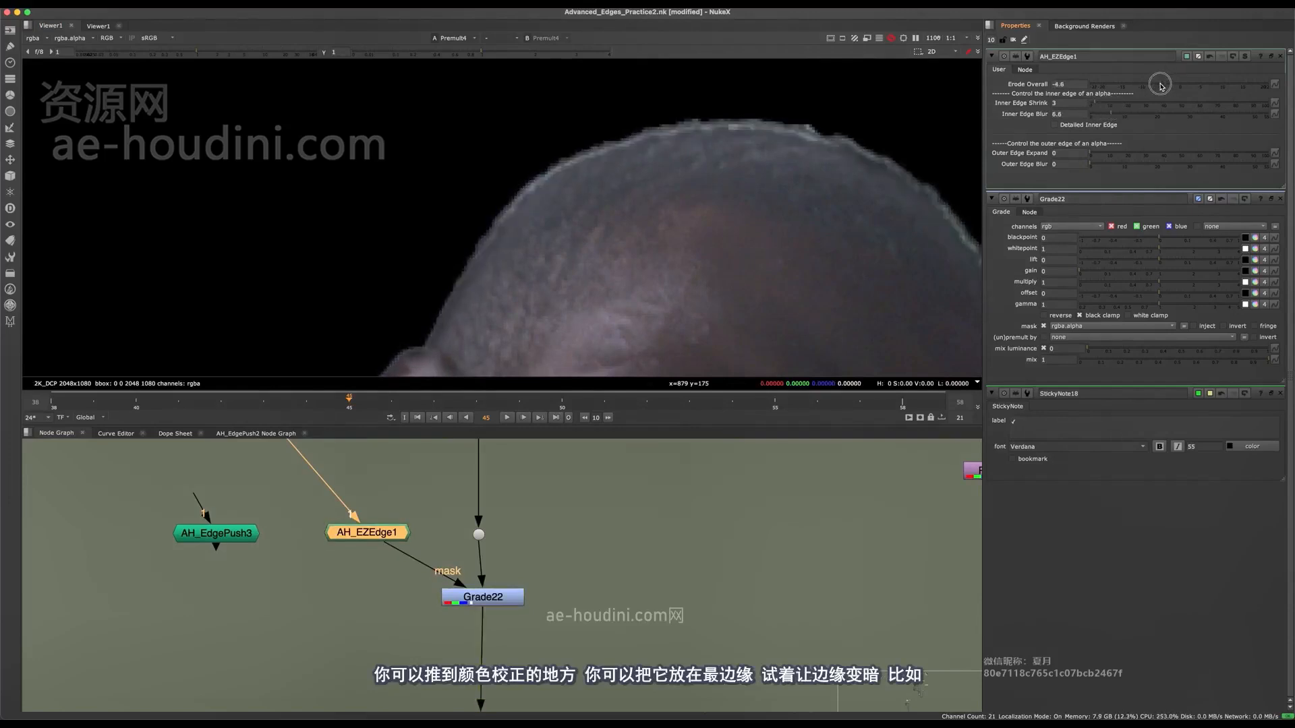
# Compare Grade22's alpha with AH_EZEdge1's edge matte, finishing on Grade22's RGB output.
pyautogui.doubleClick(506, 600)
pyautogui.press('1')
pyautogui.press('a')
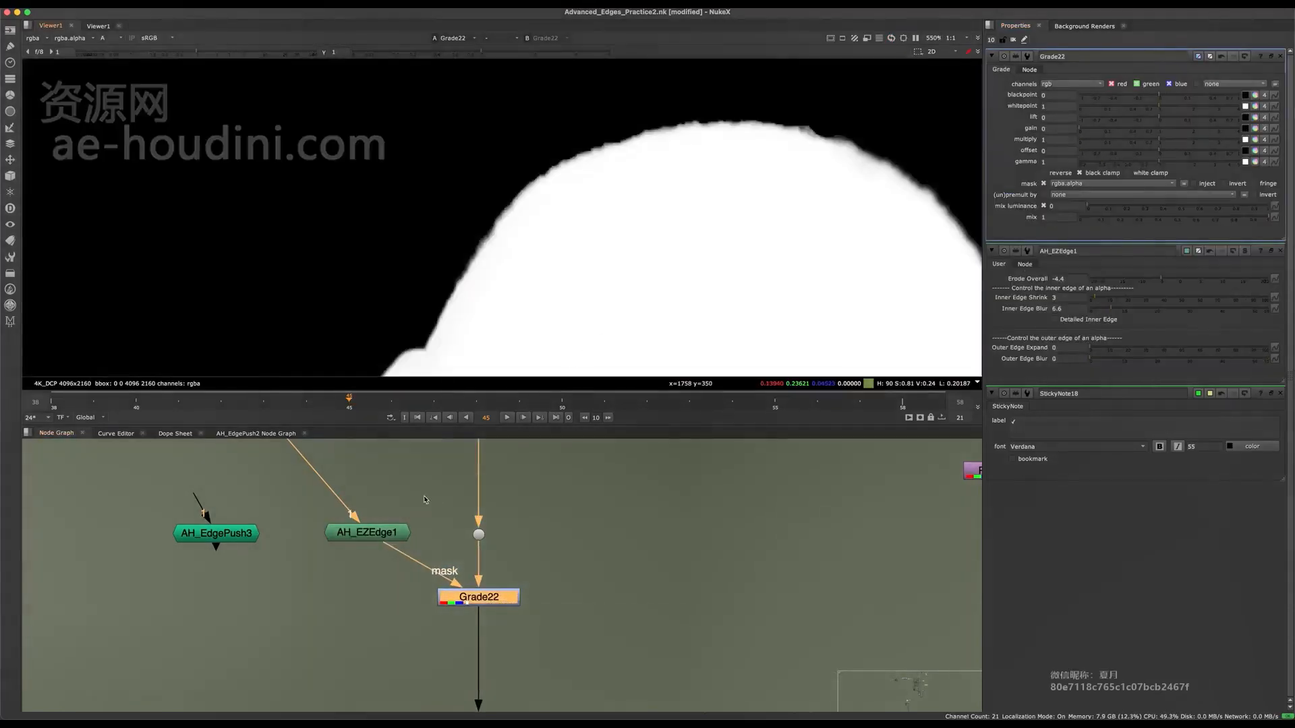
pyautogui.moveTo(380, 531); pyautogui.dragTo(375, 541)
pyautogui.press('1')
pyautogui.click(432, 501)
pyautogui.click(479, 597)
pyautogui.press('1')
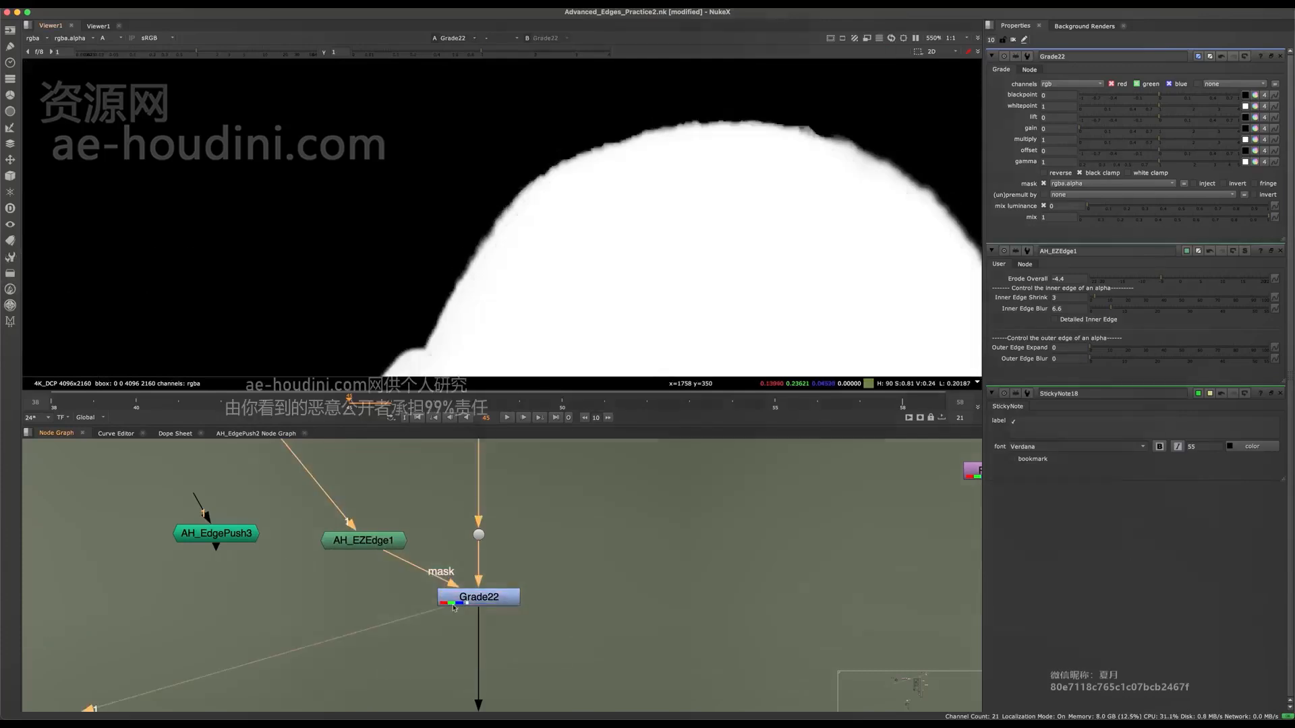
pyautogui.press('a')
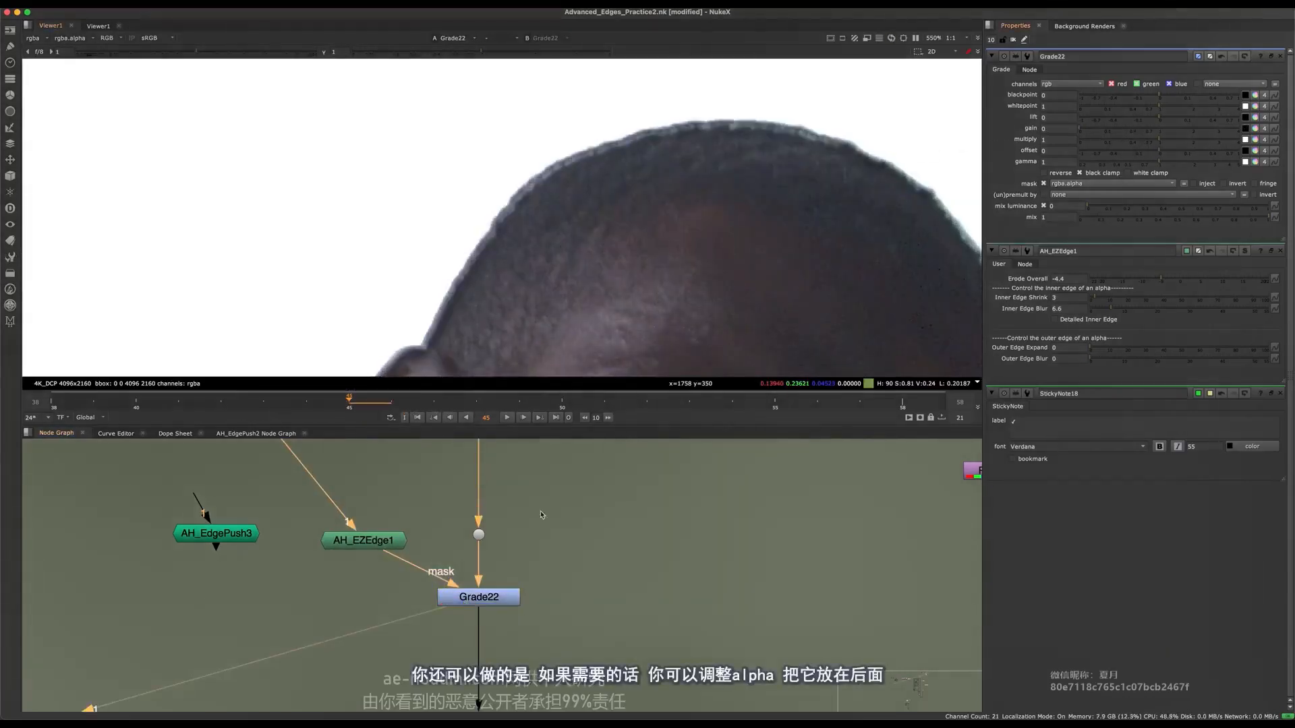
# Insert a Grade node between AH_EZEdge1 and Grade22's mask input, with channels set to rgba and whitepoint to 0.78.
pyautogui.scroll(4, 385, 563)
pyautogui.click(381, 542)
pyautogui.press('g')
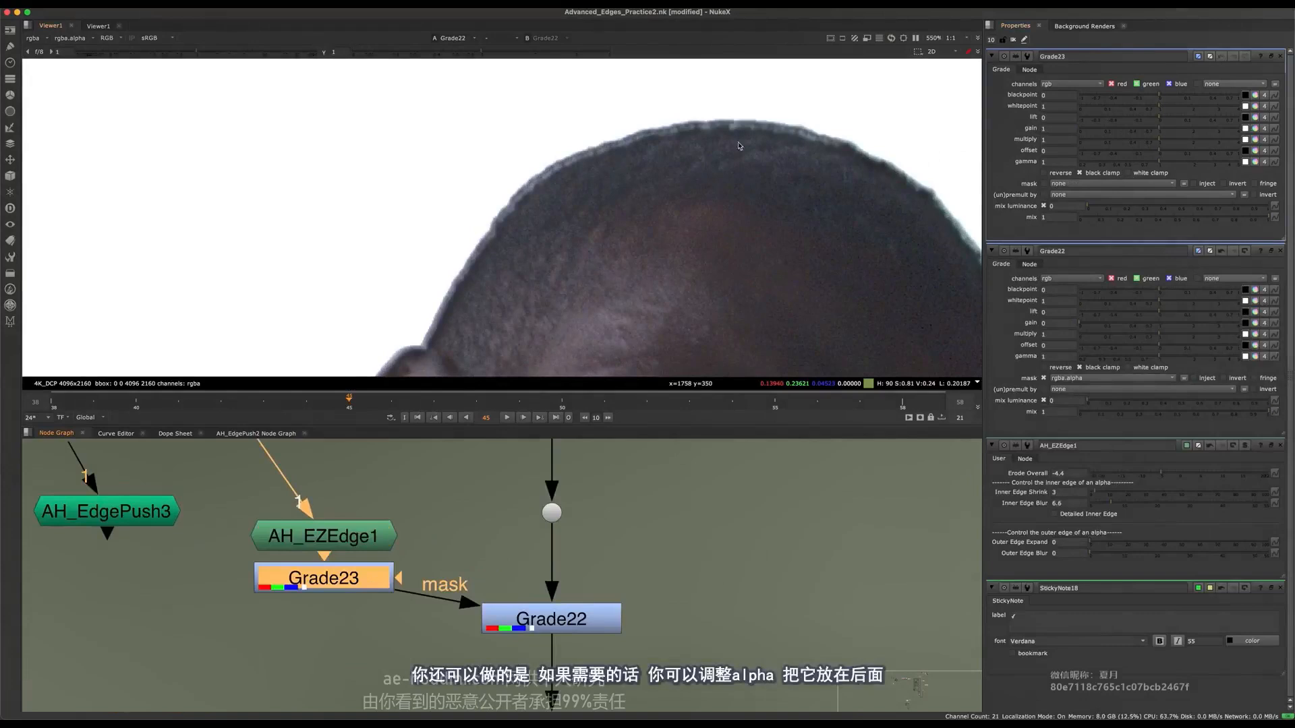
pyautogui.click(1072, 127)
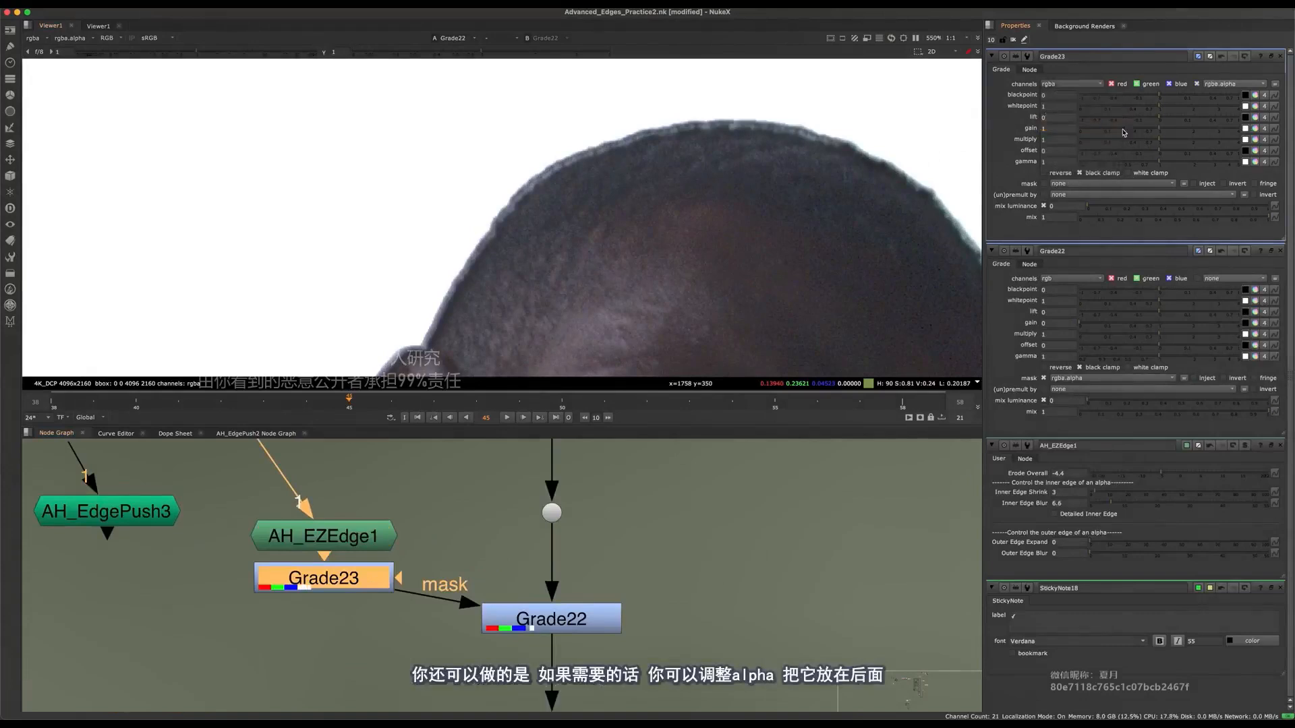
pyautogui.moveTo(1160, 108); pyautogui.dragTo(1153, 108)
# View Grade23's alpha and sample a pixel on the matte's edge with the node disabled and re-enabled.
pyautogui.press('1')
pyautogui.press('a')
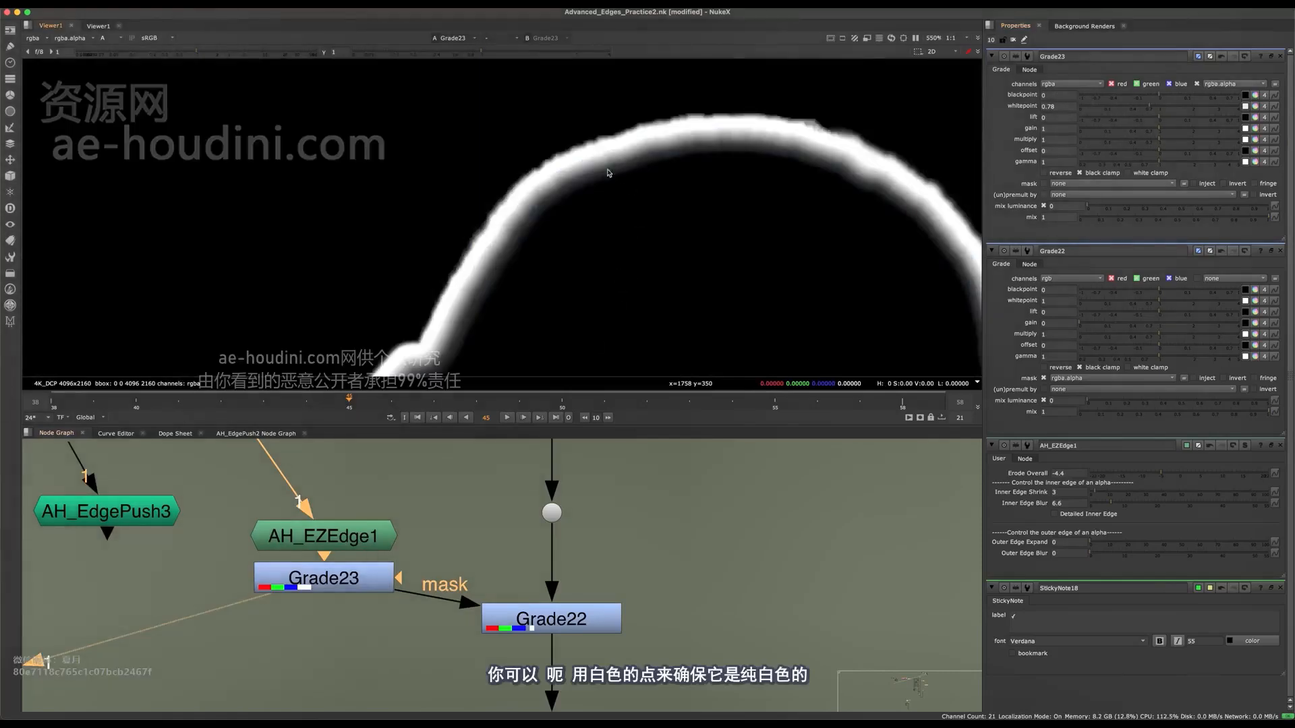
pyautogui.click(350, 580)
pyautogui.press('d')
pyautogui.scroll(5, 574, 175)
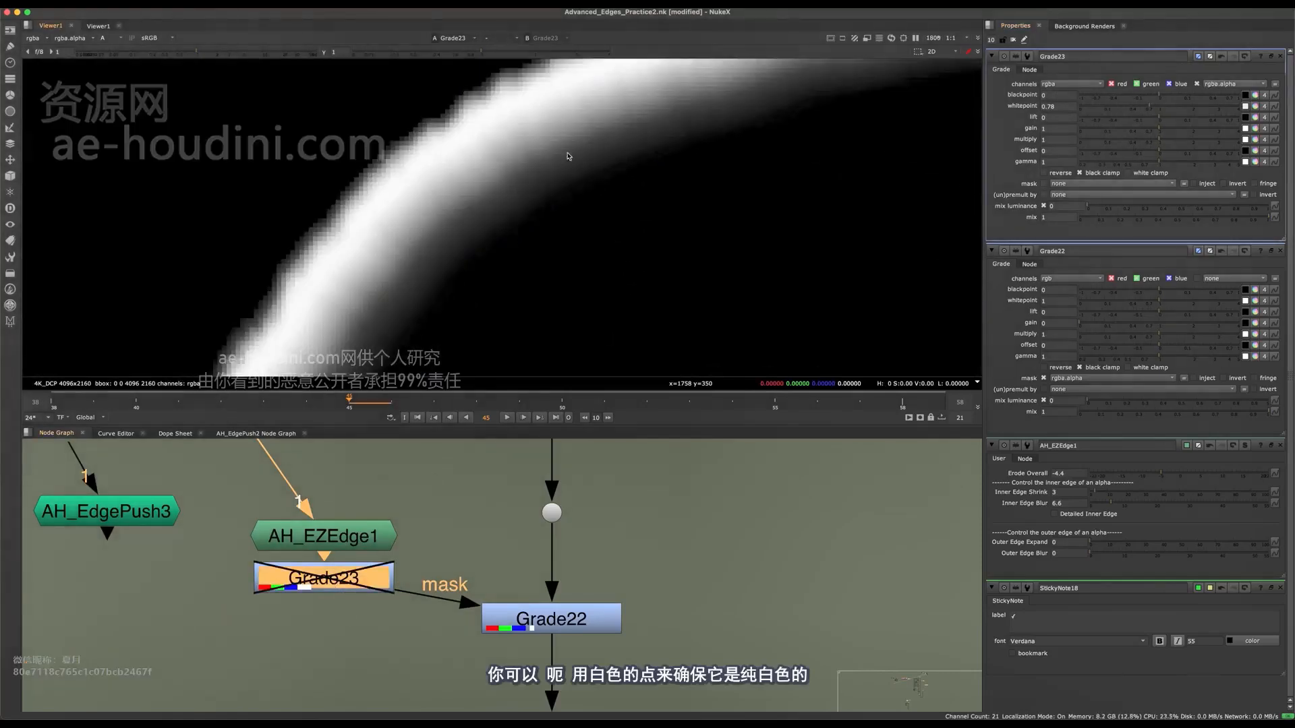
pyautogui.keyDown('ctrl'); pyautogui.moveTo(485, 120); pyautogui.dragTo(489, 118); pyautogui.keyUp('ctrl')
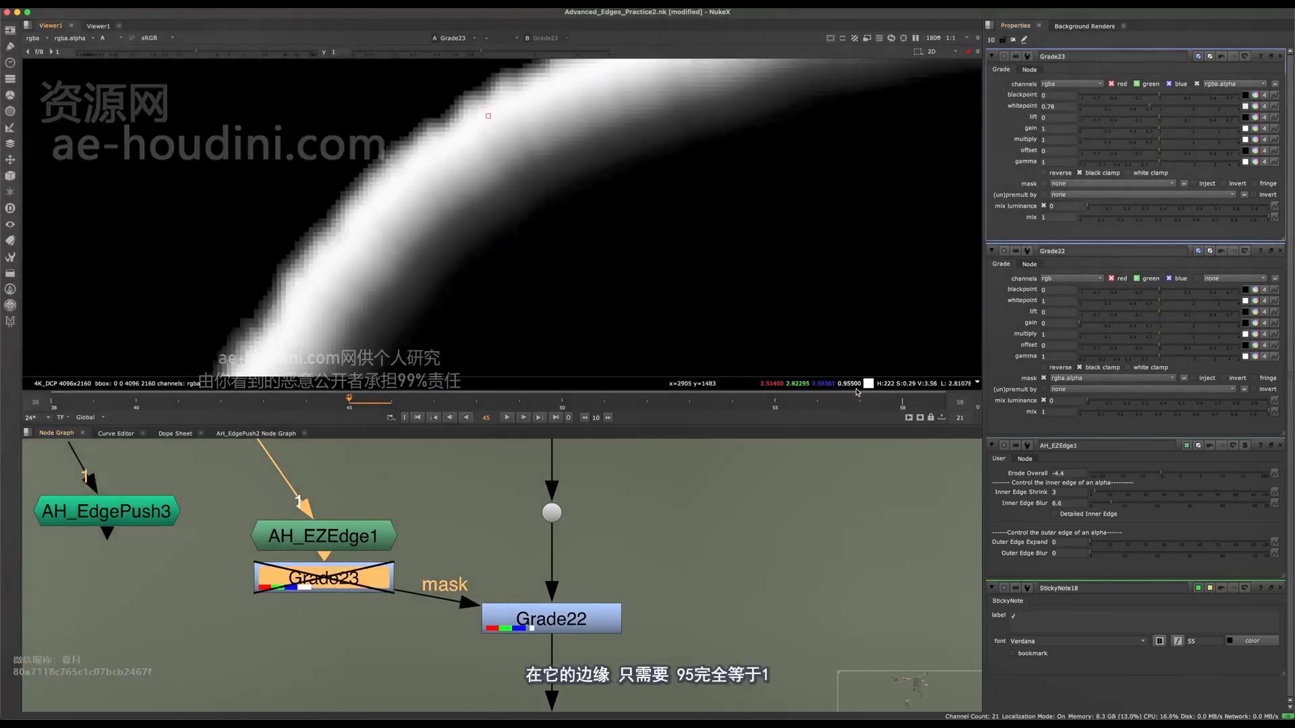
pyautogui.press('d')
# Turn on white clamp in Grade23 and compare the matte with the node disabled and enabled.
pyautogui.click(552, 619)
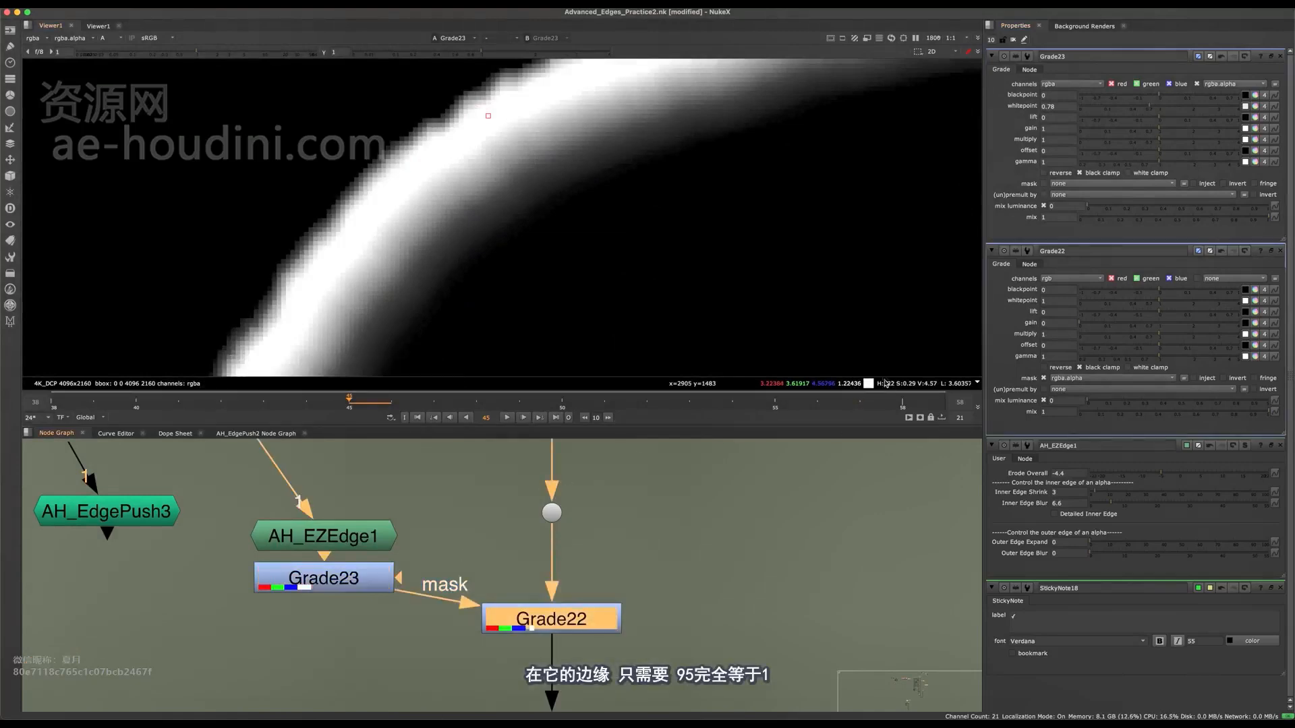
pyautogui.click(290, 574)
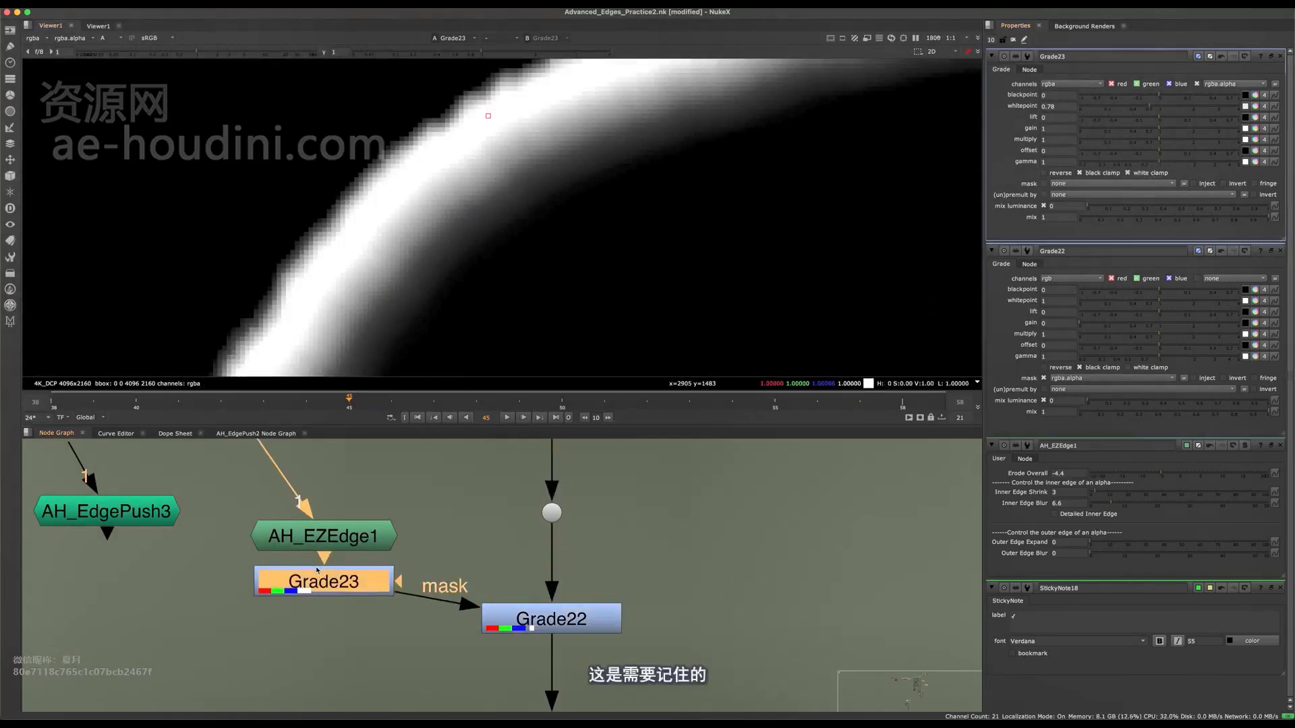
pyautogui.press('d')
pyautogui.press('d')
pyautogui.press('d')
pyautogui.press('d')
pyautogui.scroll(-2, 408, 555)
pyautogui.click(404, 573)
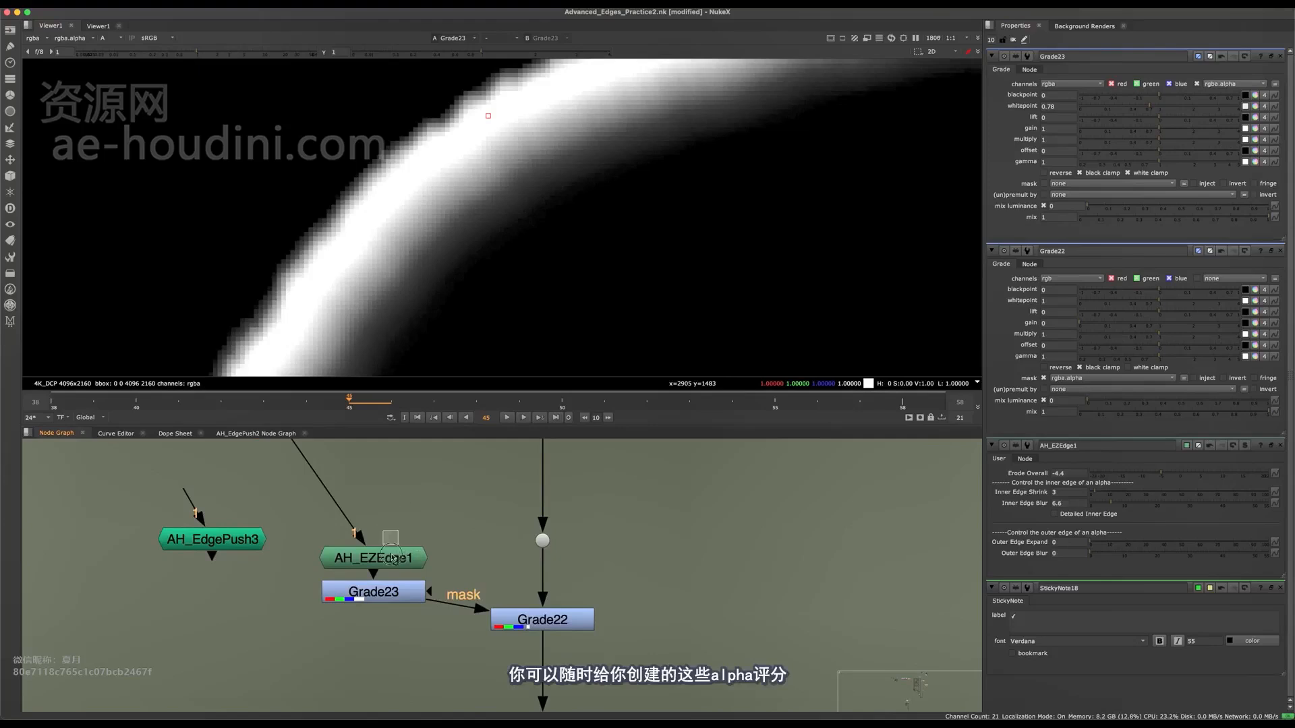
pyautogui.moveTo(398, 555); pyautogui.dragTo(383, 519)
pyautogui.press('super+z')
pyautogui.press('super+z')
# View Grade22's RGB output, examine the graded edge along the head and open Grade22's properties.
pyautogui.press('1')
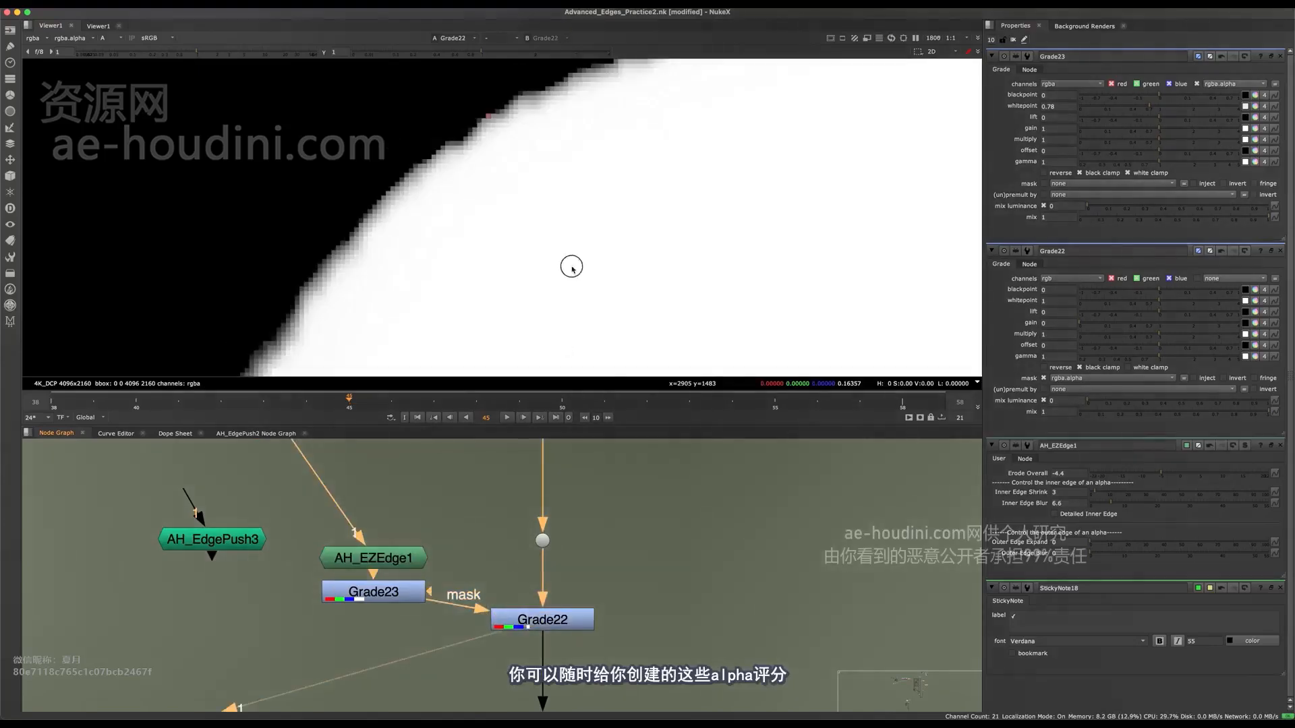
pyautogui.press('a')
pyautogui.press('a')
pyautogui.press('a')
pyautogui.scroll(-6, 513, 256)
pyautogui.moveTo(508, 268); pyautogui.dragTo(456, 215, button='middle')
pyautogui.scroll(5, 456, 215)
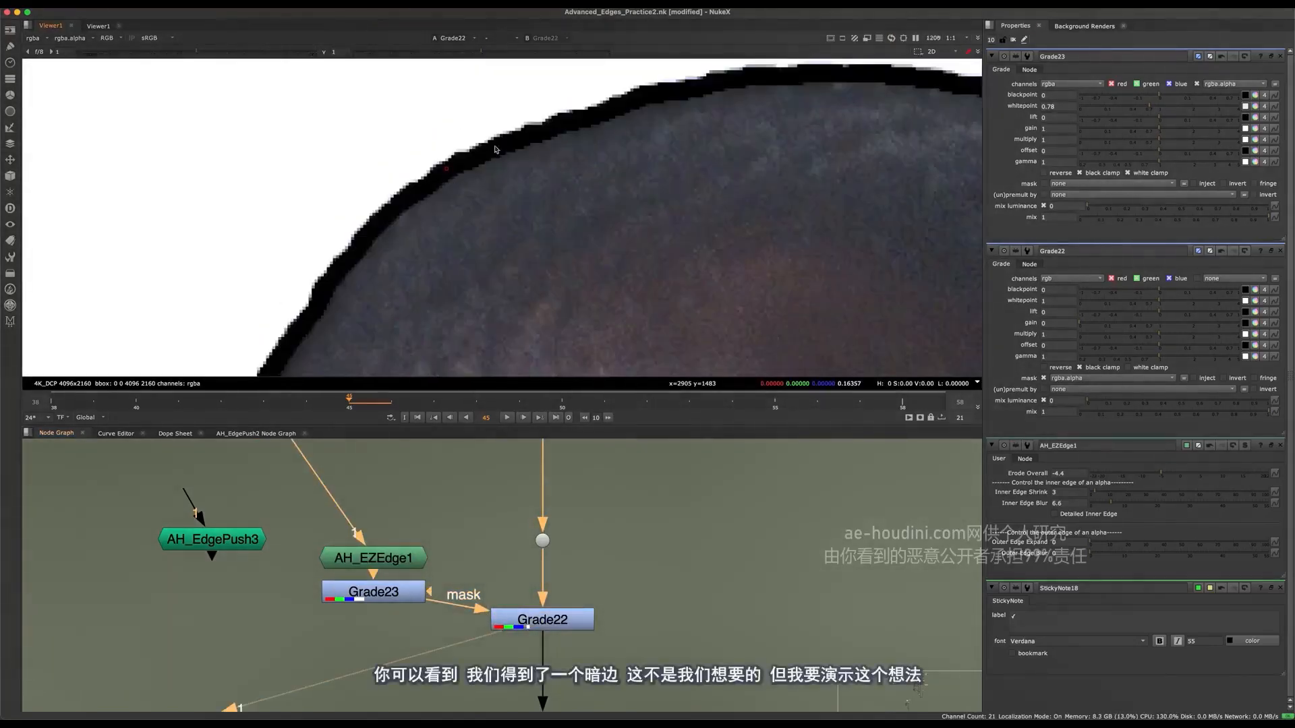
pyautogui.click(523, 620)
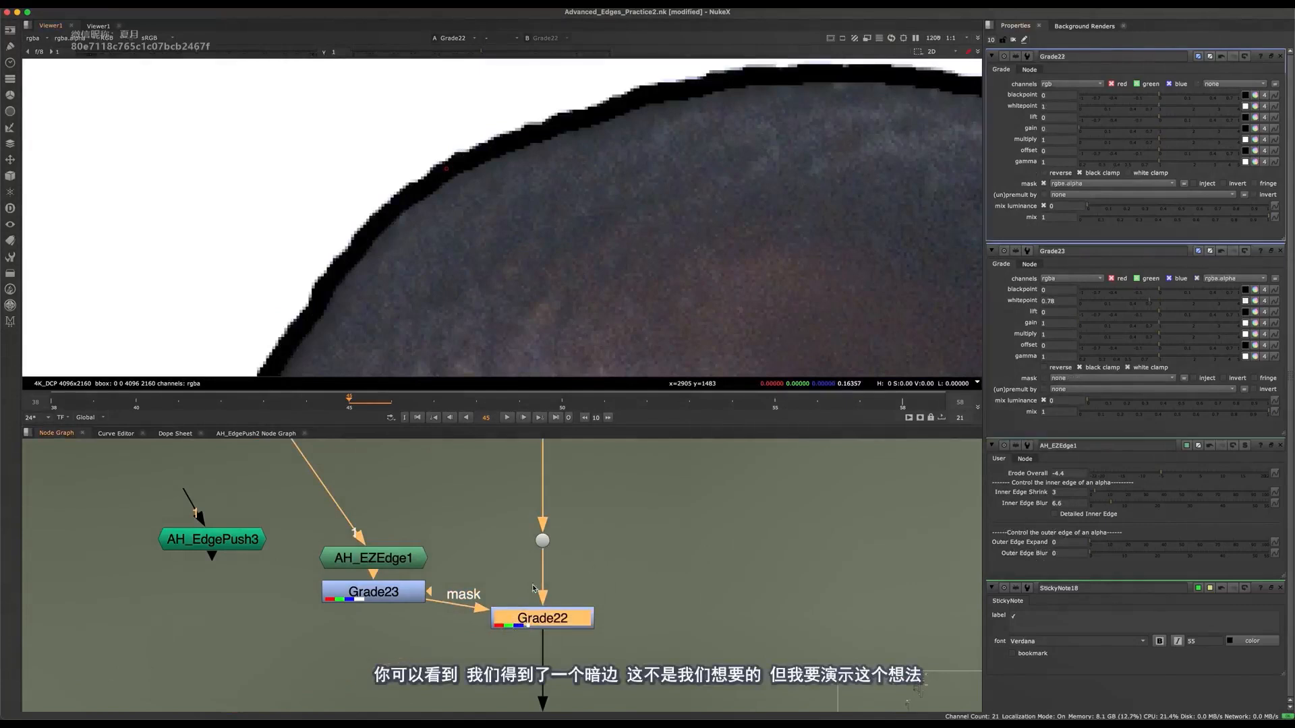
# Set Grade22's gain to 0 and view the Merge51 composite around the character's head and shoulder.
pyautogui.moveTo(1108, 128); pyautogui.dragTo(1075, 142)
pyautogui.scroll(-6, 529, 573)
pyautogui.moveTo(528, 573); pyautogui.dragTo(450, 459, button='middle')
pyautogui.click(514, 532)
pyautogui.press('2')
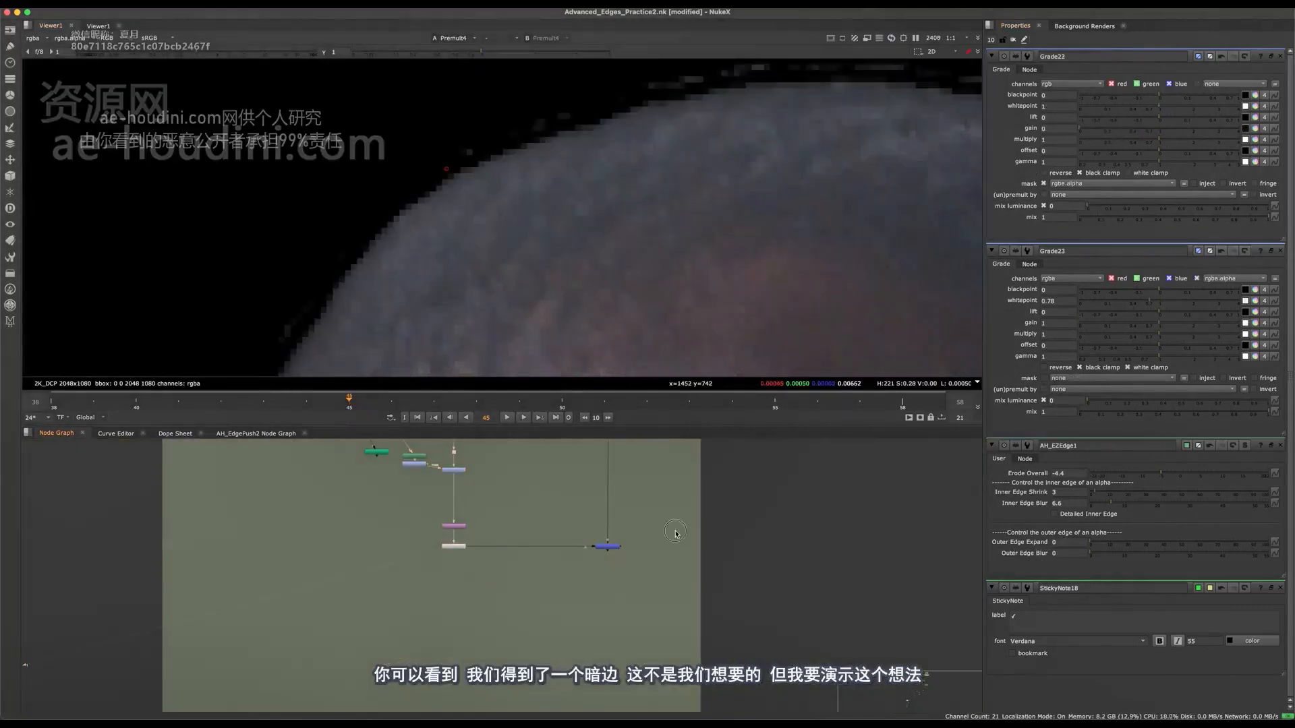
pyautogui.moveTo(675, 533); pyautogui.dragTo(546, 607)
pyautogui.press('1')
pyautogui.scroll(-6, 540, 216)
pyautogui.moveTo(387, 334); pyautogui.dragTo(473, 262, button='middle')
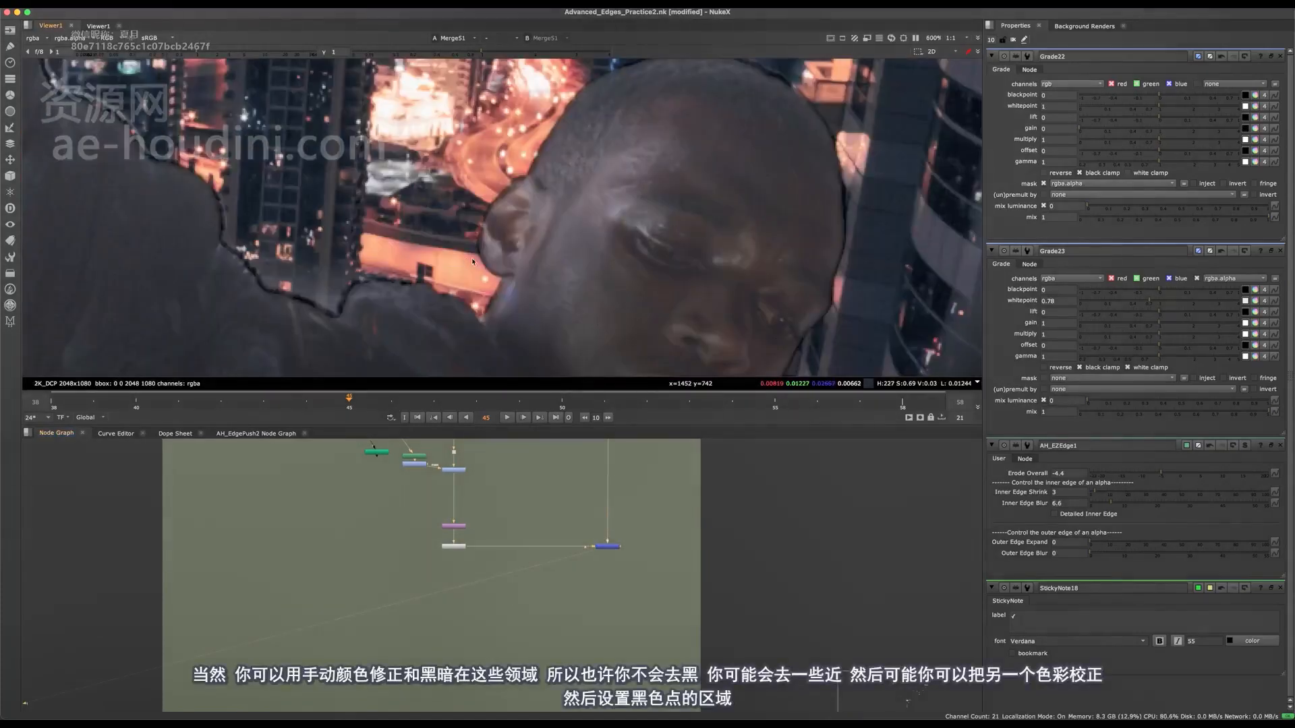
# Compare the composite's edge along the shoulder with Grade22 disabled and re-enabled.
pyautogui.scroll(5, 470, 517)
pyautogui.moveTo(470, 517); pyautogui.dragTo(517, 684, button='middle')
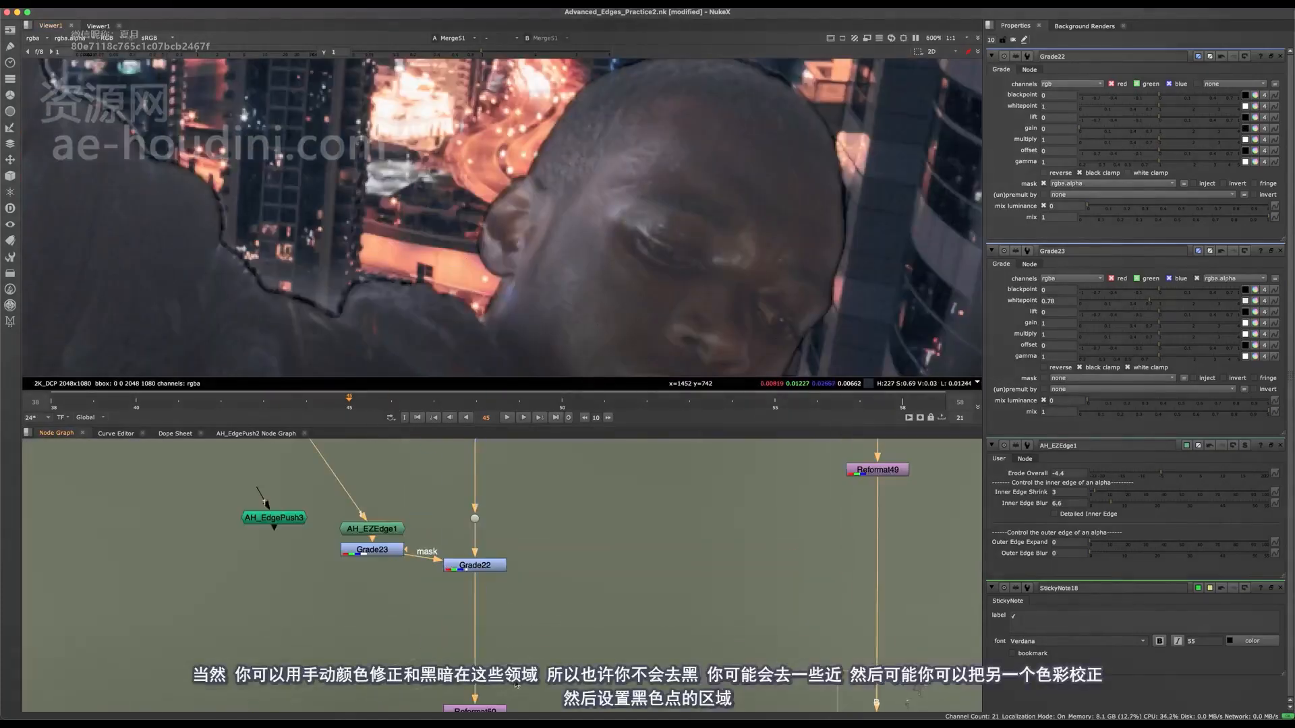
pyautogui.click(494, 572)
pyautogui.press('d')
pyautogui.press('d')
pyautogui.moveTo(450, 467); pyautogui.dragTo(521, 583, button='middle')
pyautogui.scroll(5, 294, 294)
pyautogui.moveTo(294, 294); pyautogui.dragTo(418, 263, button='middle')
pyautogui.press('d')
pyautogui.press('d')
pyautogui.scroll(-5, 396, 249)
pyautogui.press('d')
pyautogui.press('d')
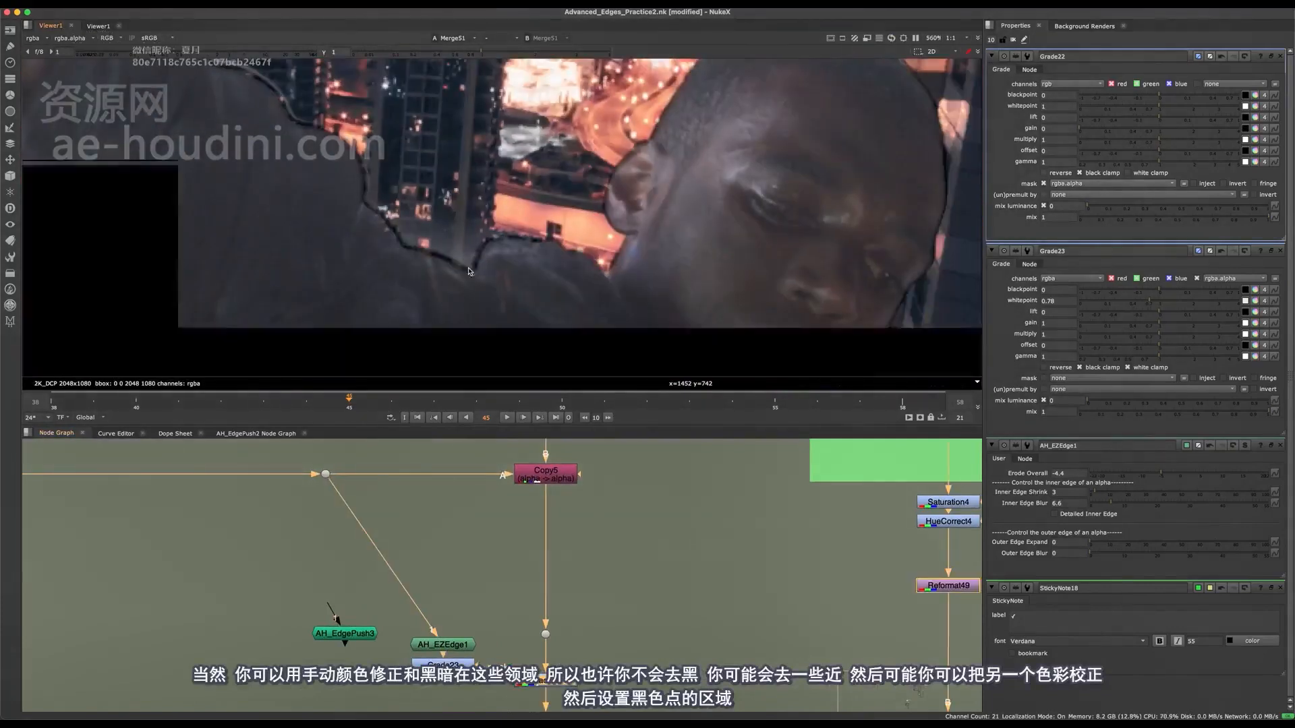
# Set Grade22's gain to 0.055 and add another Grade below it, masked by Grade23.
pyautogui.click(1091, 132)
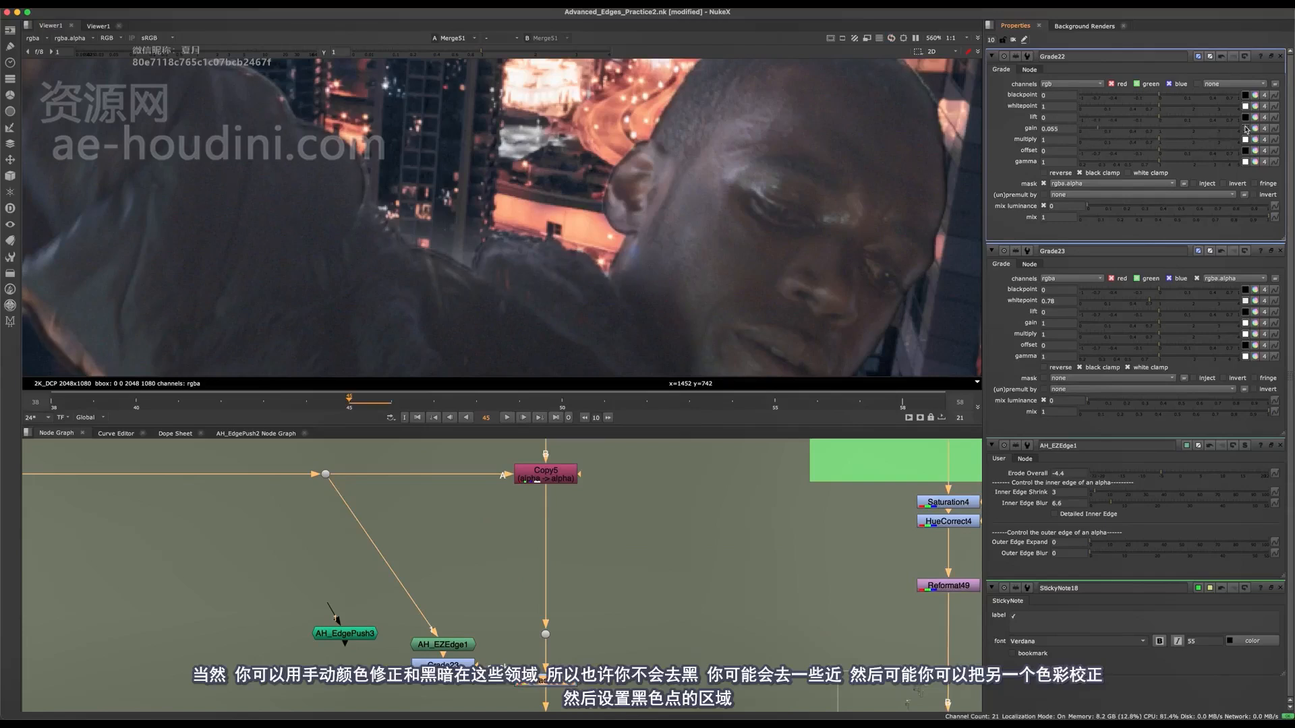
pyautogui.press('g')
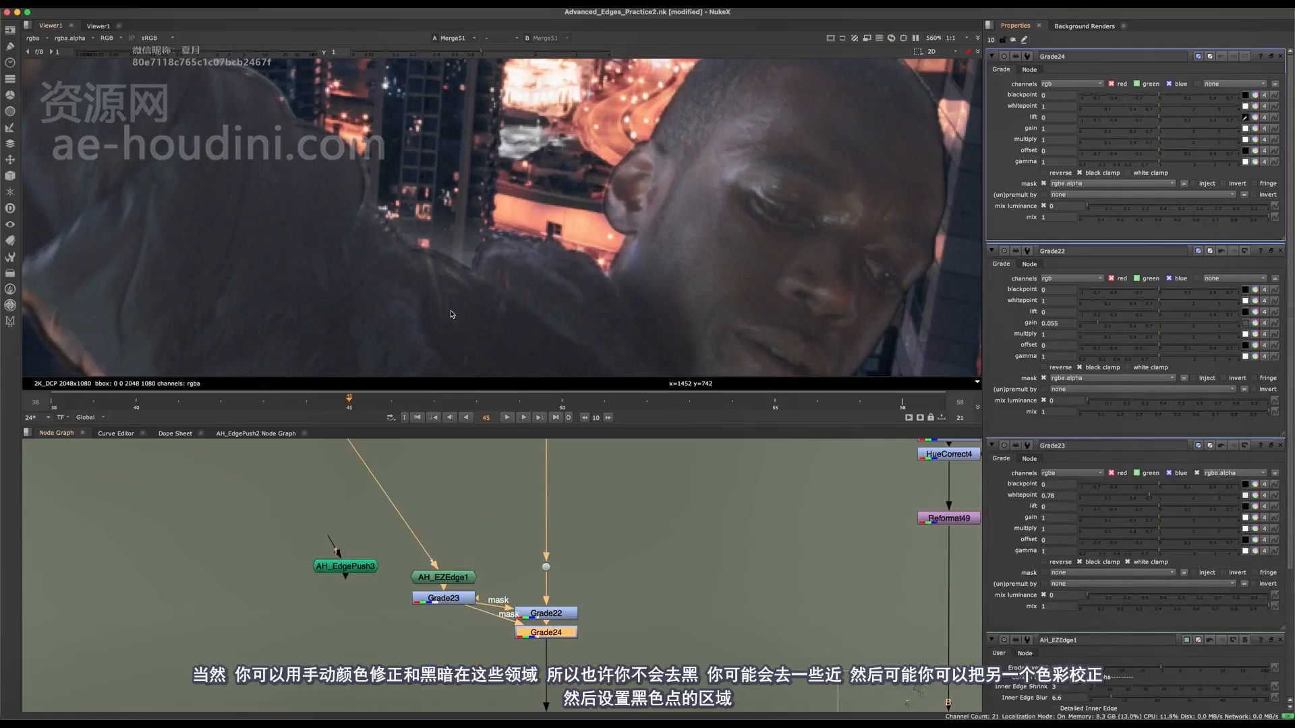
# Set Grade24's lift by sampling the dark jacket near the shoulder edge and compare the composite with the node disabled and enabled.
pyautogui.scroll(4, 452, 314)
pyautogui.keyDown('ctrl'); pyautogui.keyDown('shift'); pyautogui.moveTo(435, 255); pyautogui.dragTo(453, 280); pyautogui.keyUp('shift'); pyautogui.keyUp('ctrl')
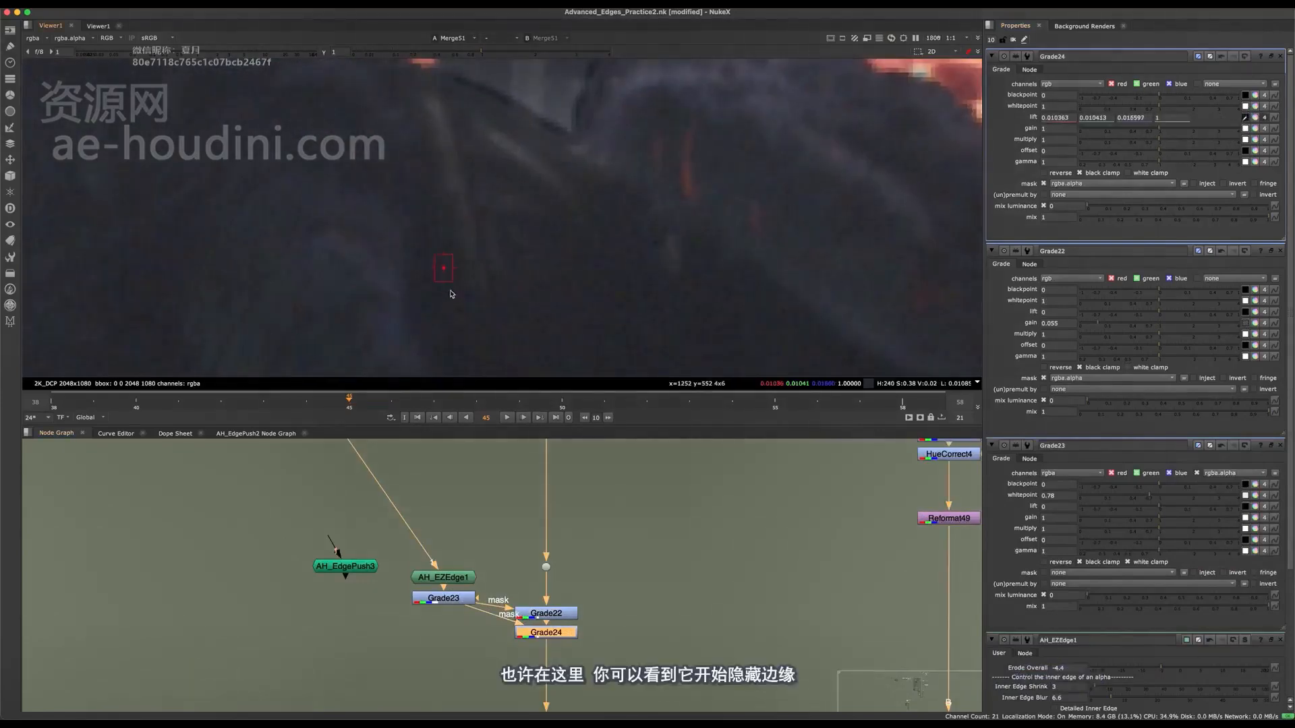
pyautogui.scroll(-6, 467, 310)
pyautogui.scroll(4, 463, 286)
pyautogui.moveTo(504, 578); pyautogui.dragTo(617, 669)
pyautogui.press('d')
pyautogui.press('d')
pyautogui.press('d')
pyautogui.press('d')
pyautogui.scroll(3, 552, 607)
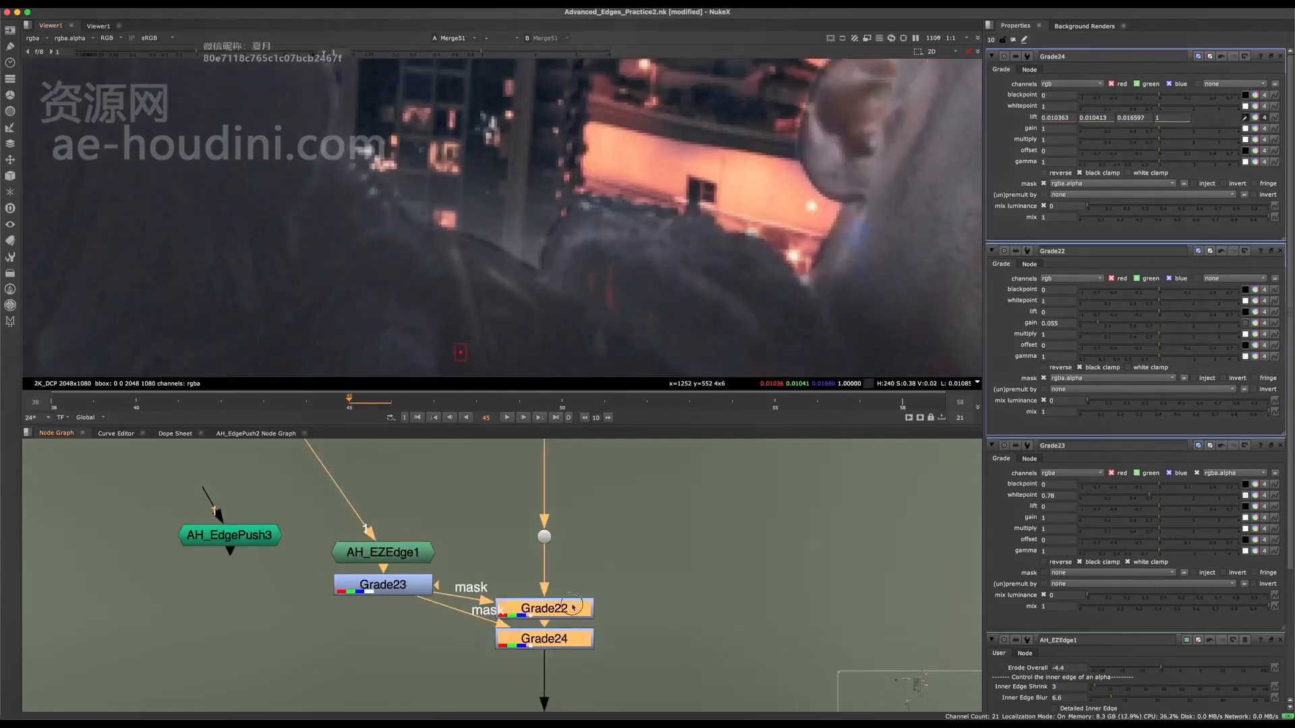
# Set AH_EZEdge1's Outer Edge Blur to 14.2 and Outer Edge Expand to 49.5.
pyautogui.click(573, 610)
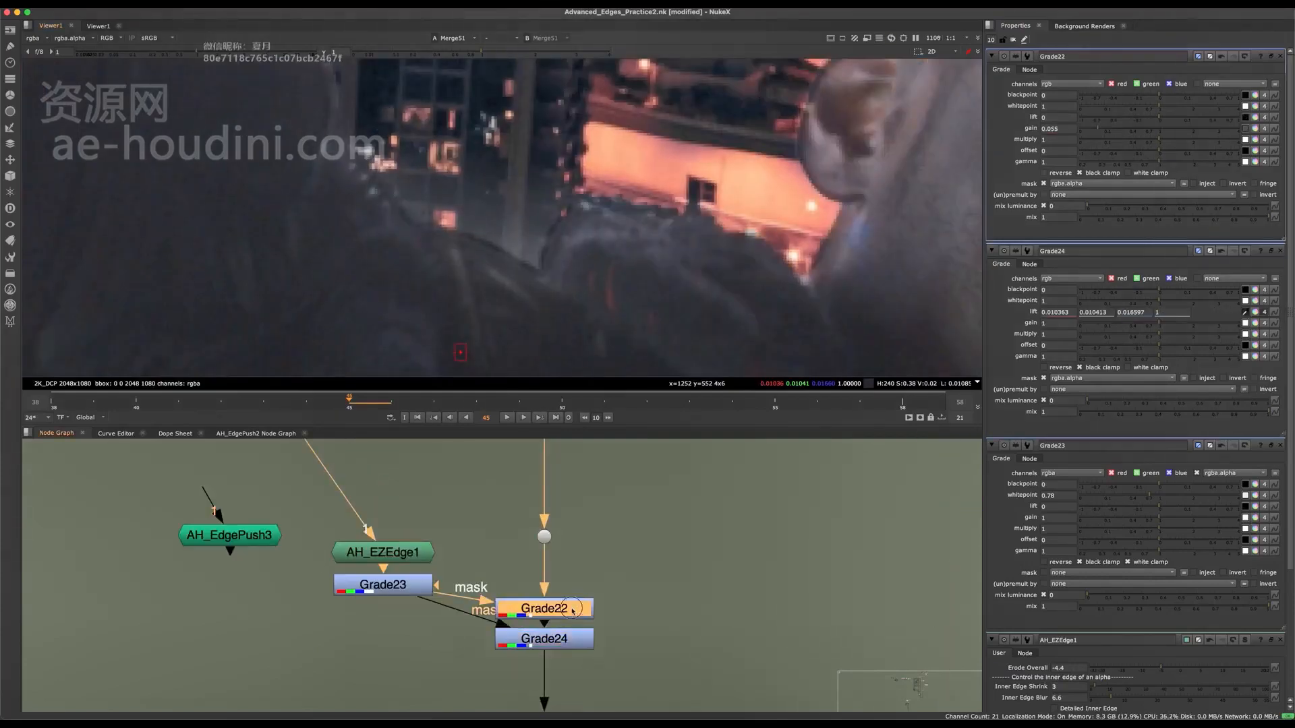
pyautogui.doubleClick(392, 562)
pyautogui.moveTo(459, 219); pyautogui.dragTo(488, 223, button='middle')
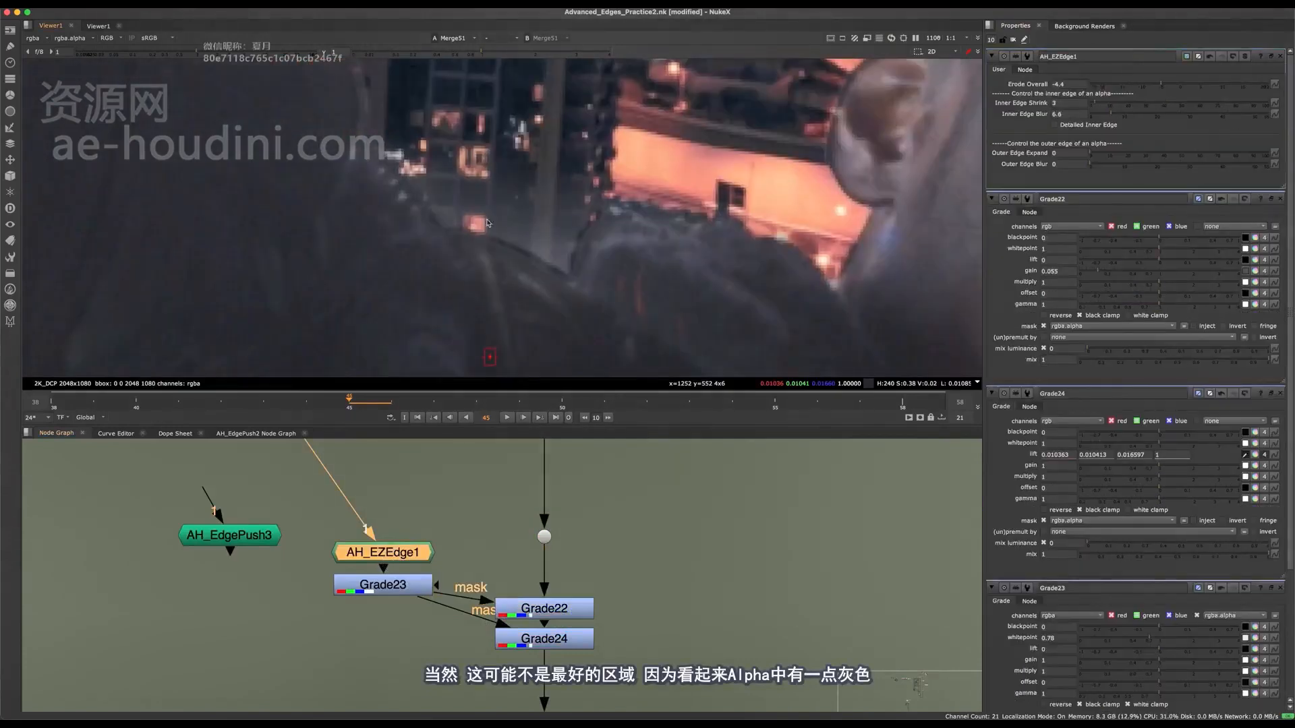
pyautogui.scroll(-6, 533, 201)
pyautogui.scroll(4, 533, 200)
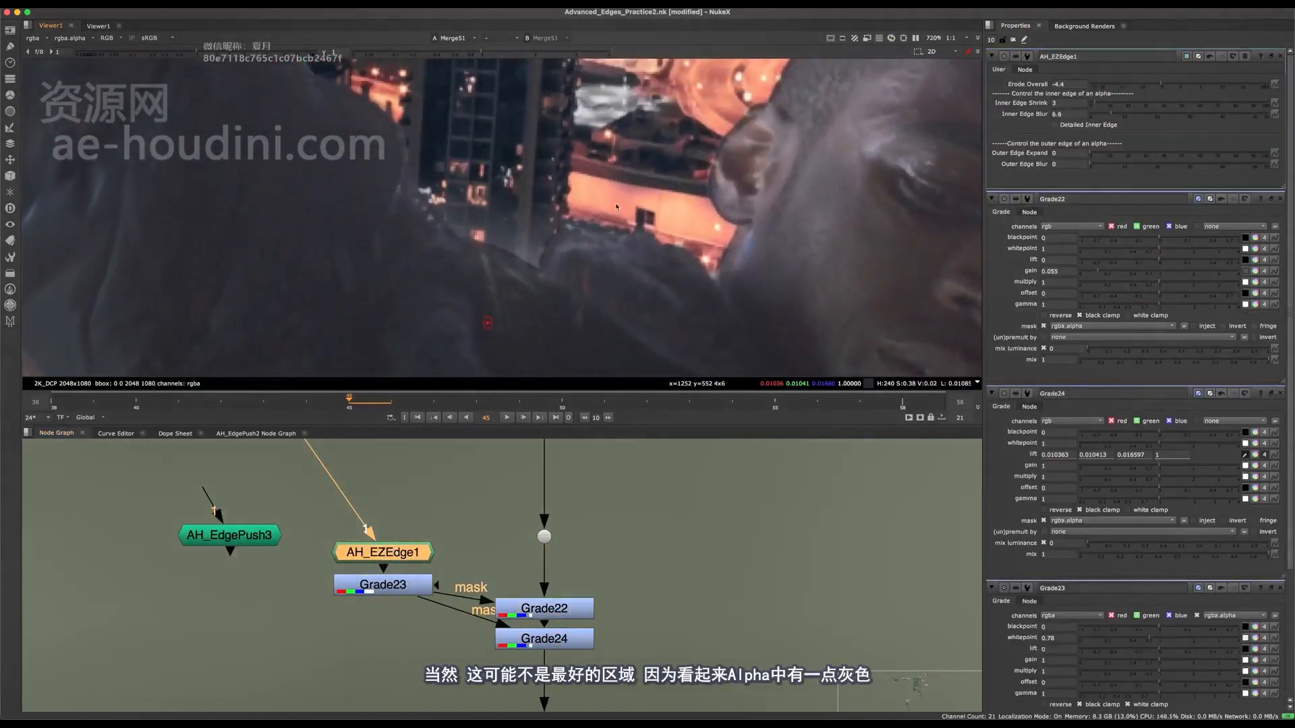
pyautogui.click(1097, 165)
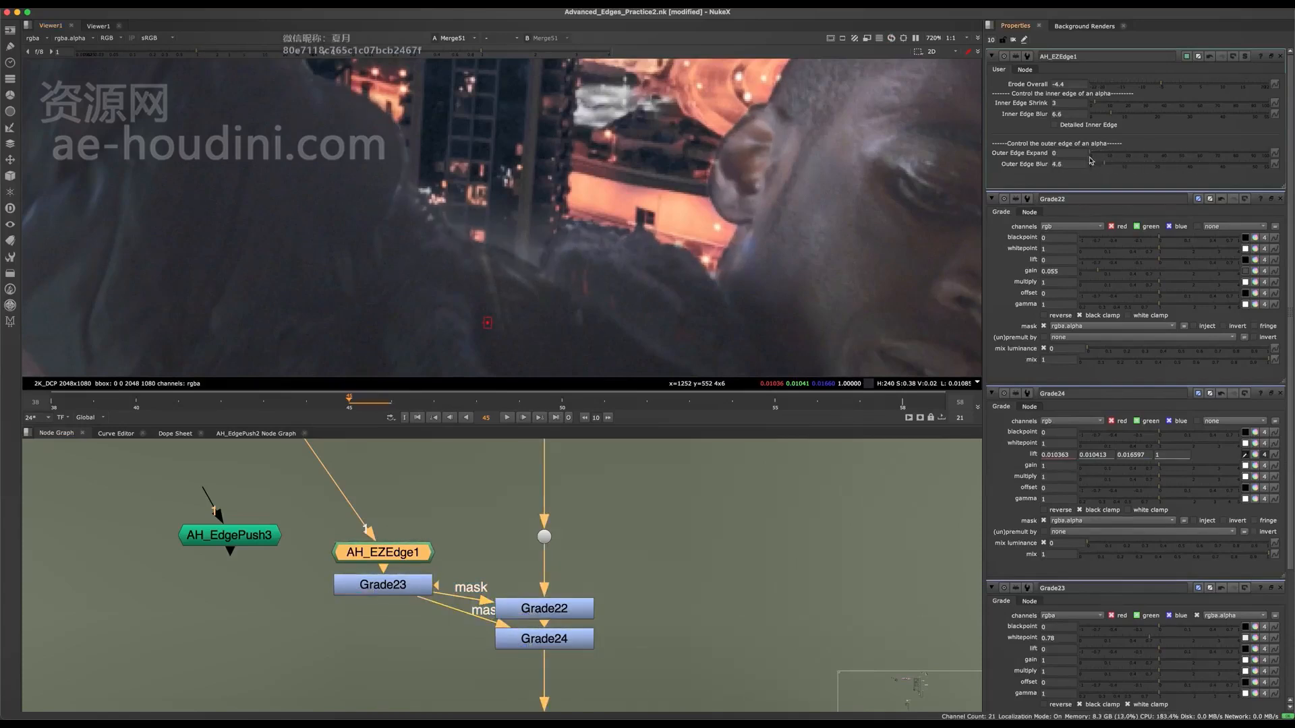
pyautogui.moveTo(1091, 157); pyautogui.dragTo(1136, 165)
pyautogui.moveTo(762, 222); pyautogui.dragTo(712, 242, button='middle')
# Set AH_EZEdge1's Outer Edge Expand to 47 and examine the shoulder edge in the composite.
pyautogui.click(566, 609)
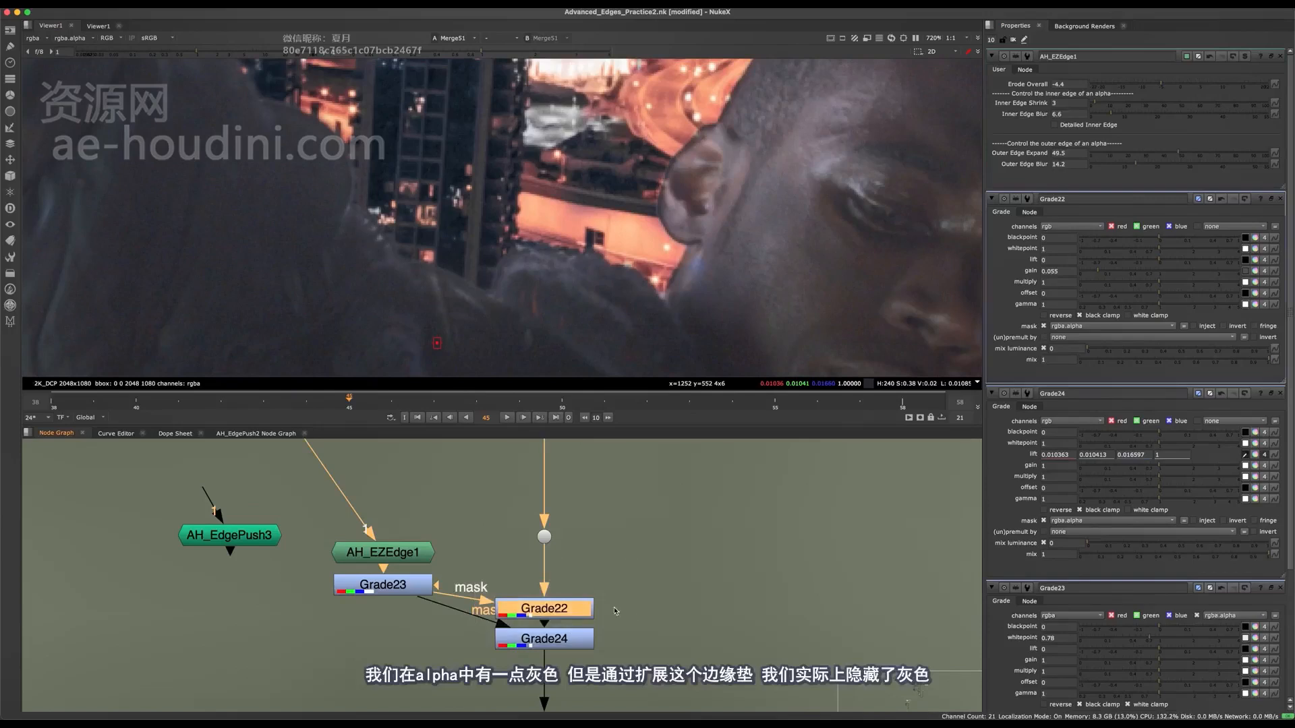
pyautogui.click(574, 645)
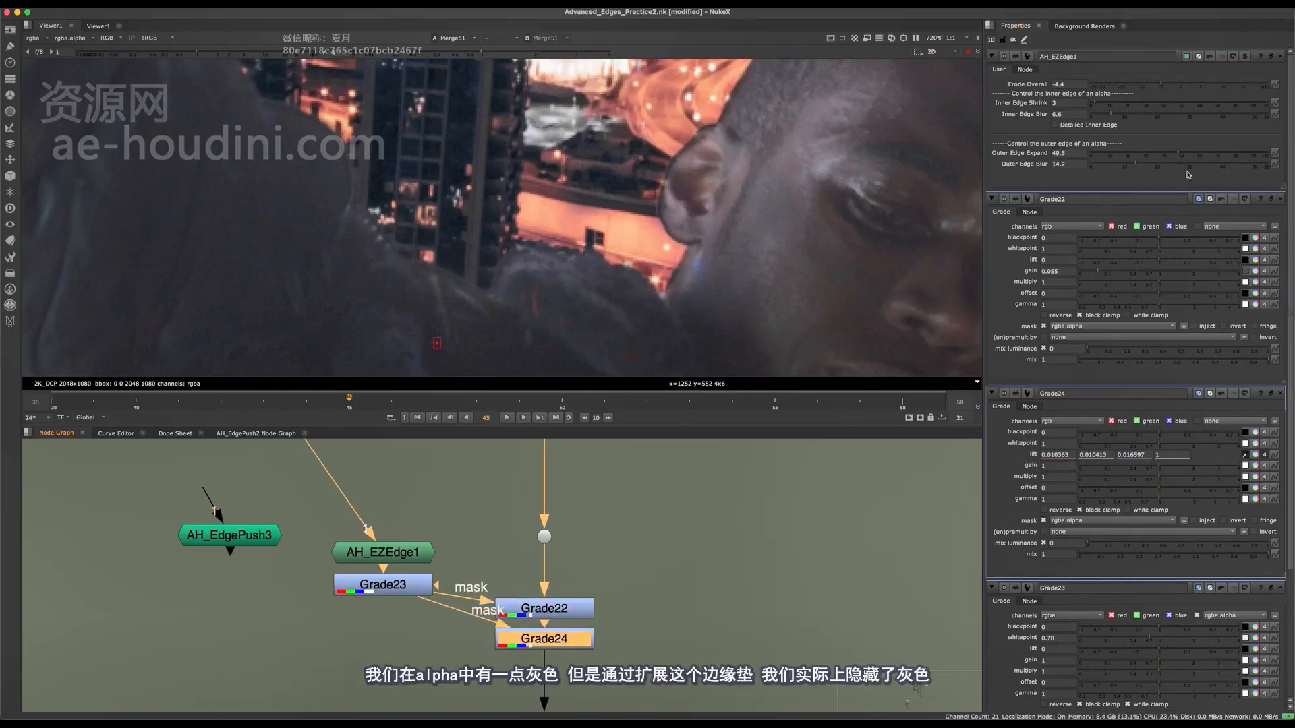
pyautogui.click(1124, 152)
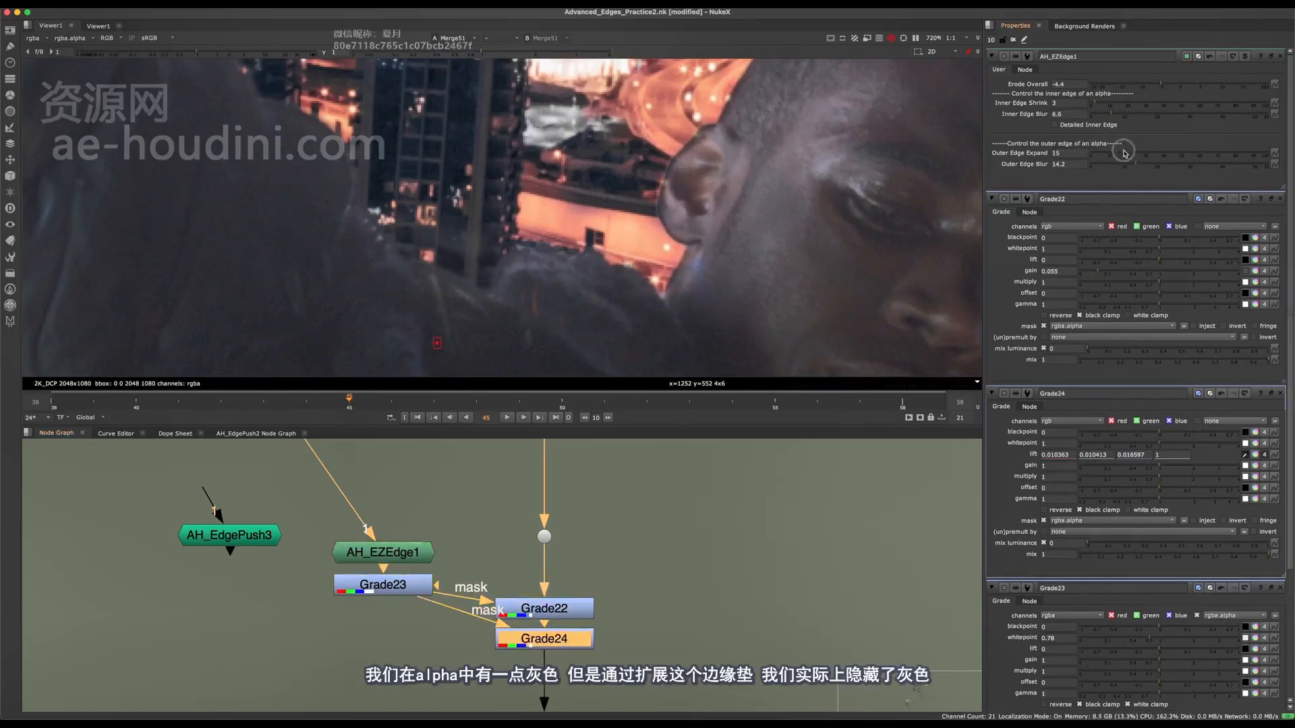
pyautogui.moveTo(1125, 152); pyautogui.dragTo(1155, 157)
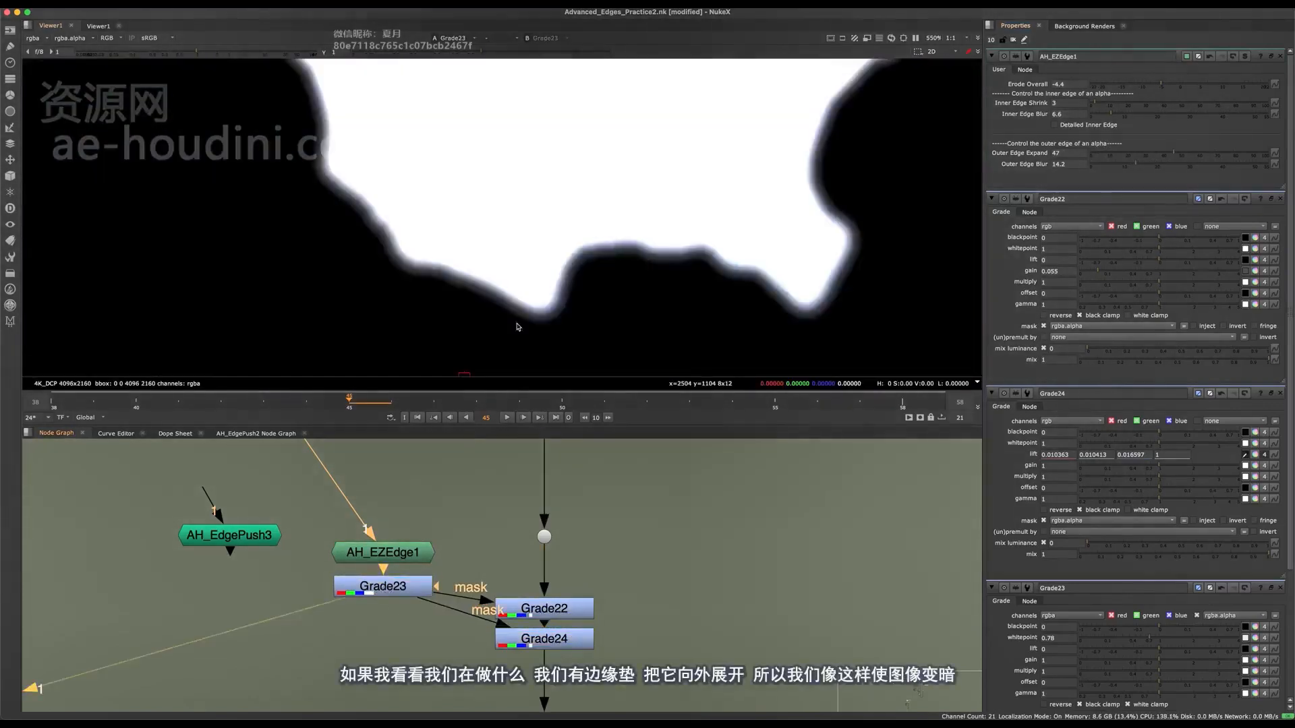
pyautogui.scroll(-4, 517, 326)
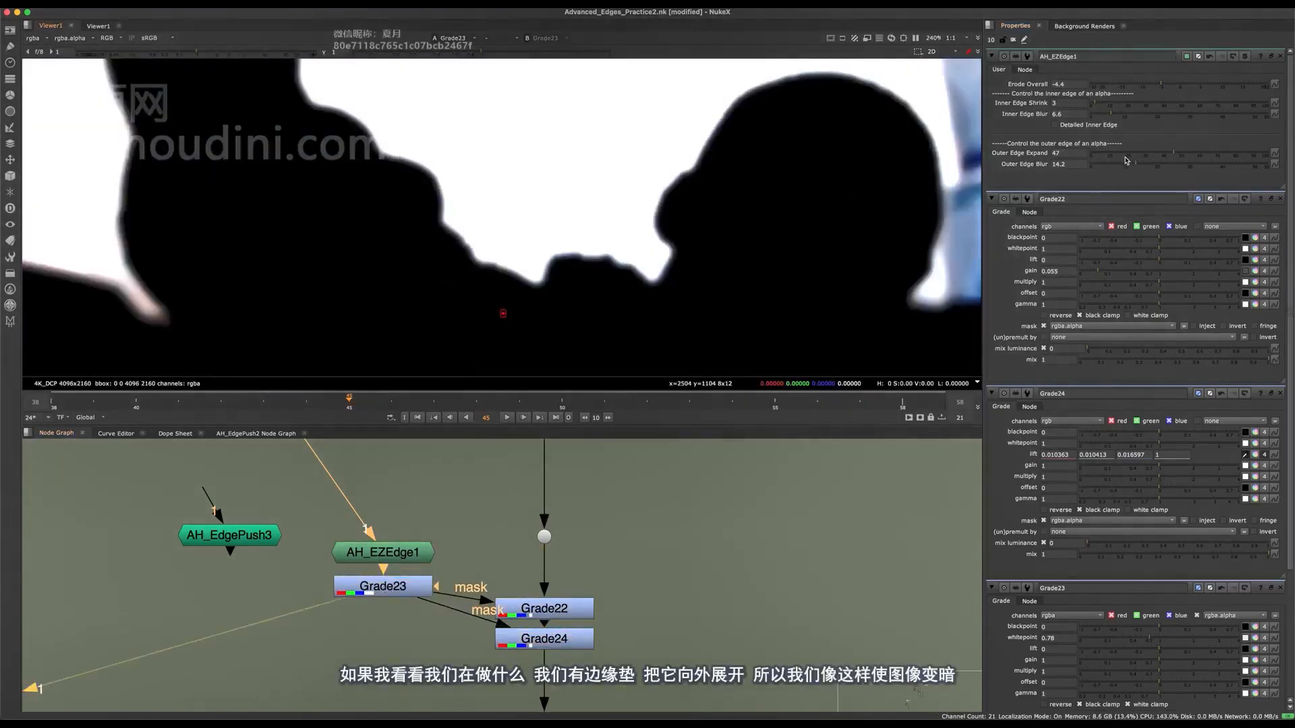
# View Grade23's alpha and try AH_EZEdge1's Outer Edge Expand at 0 before setting it to 65.5.
pyautogui.moveTo(1126, 160); pyautogui.dragTo(1103, 154)
pyautogui.press('a')
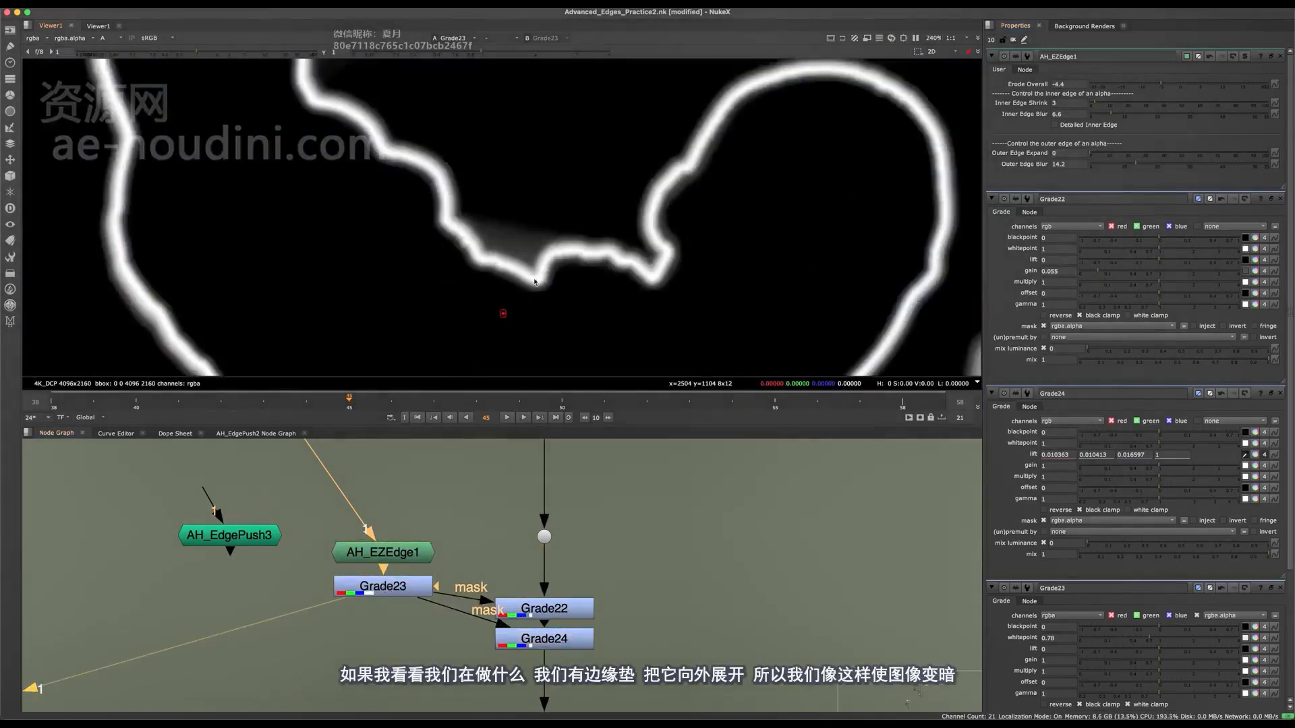
pyautogui.moveTo(1096, 154); pyautogui.dragTo(1214, 165)
# View Grade24's RGB output and compare the plate with Grade22 and Grade24 disabled and enabled together.
pyautogui.click(547, 661)
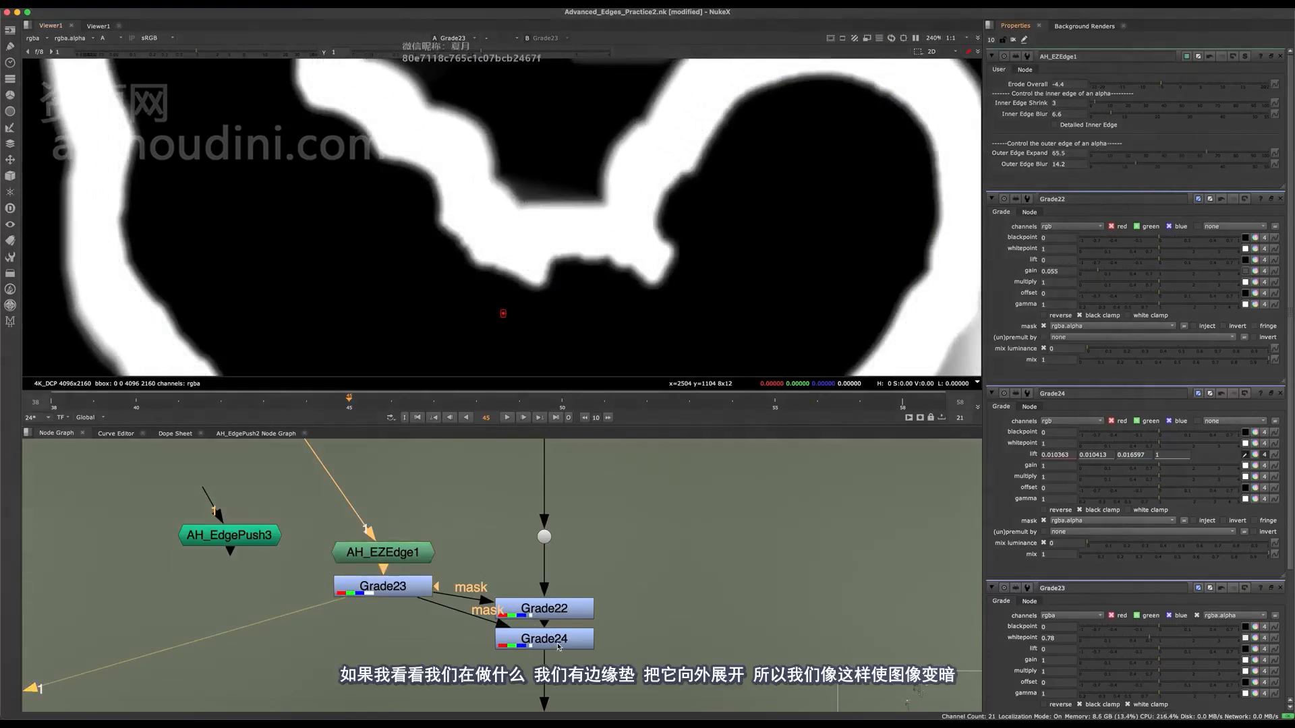
pyautogui.click(559, 648)
pyautogui.press('1')
pyautogui.press('a')
pyautogui.moveTo(626, 560); pyautogui.dragTo(449, 665)
pyautogui.press('d')
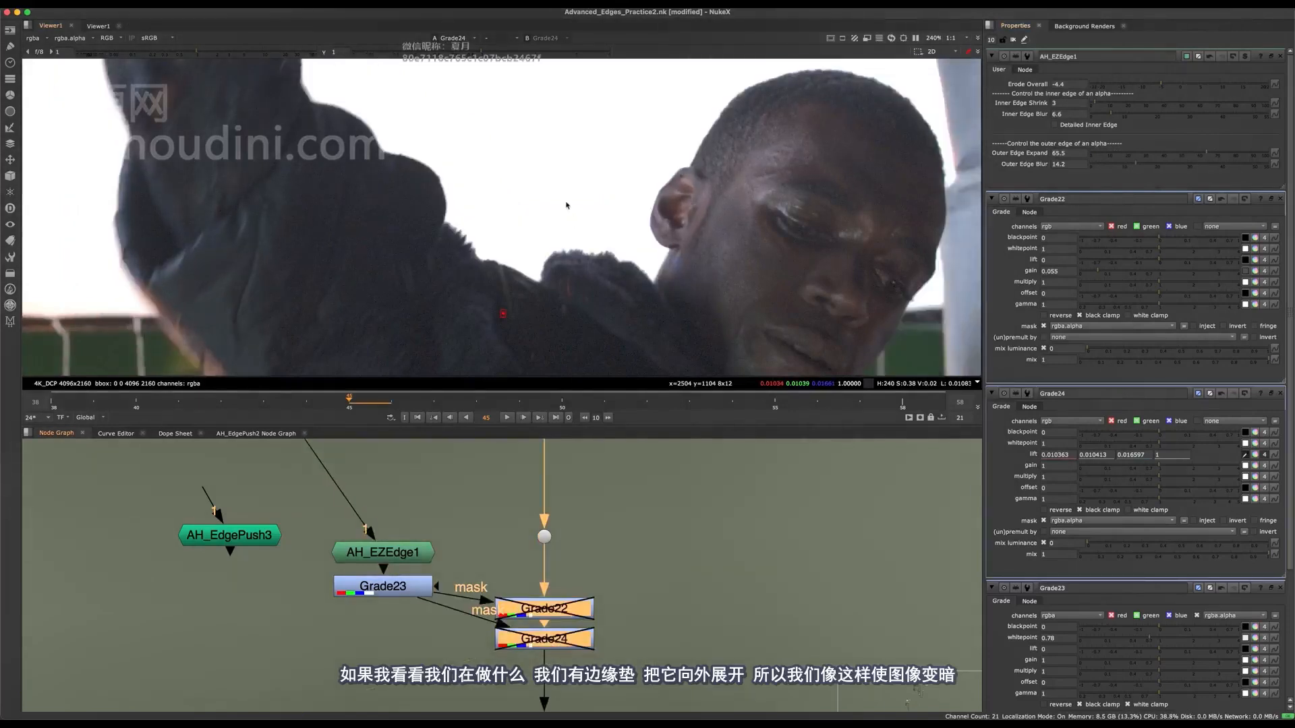
pyautogui.scroll(-10, 567, 206)
pyautogui.press('d')
pyautogui.press('f')
pyautogui.press('d')
pyautogui.scroll(6, 592, 211)
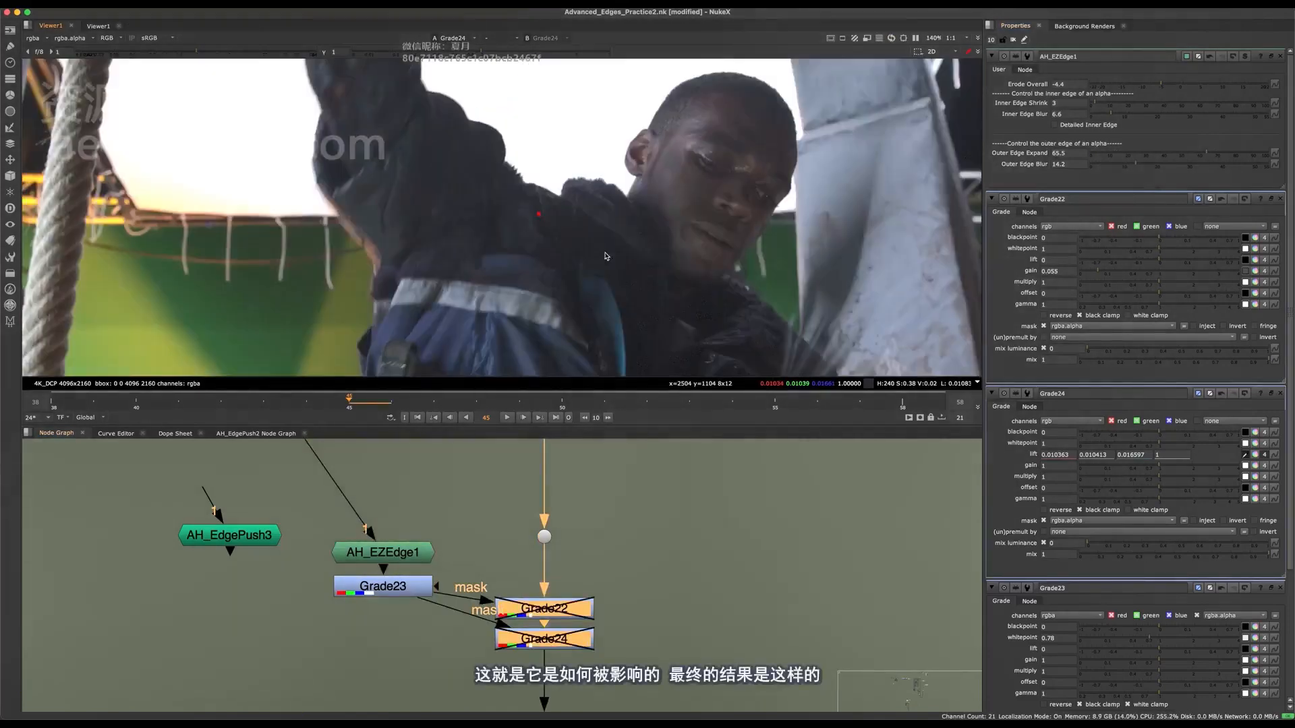
pyautogui.press('d')
pyautogui.press('d')
pyautogui.press('d')
# View the Merge51 composite up close at the jacket's shoulder edge.
pyautogui.scroll(-6, 520, 668)
pyautogui.moveTo(519, 682); pyautogui.dragTo(441, 453, button='middle')
pyautogui.moveTo(642, 506); pyautogui.dragTo(704, 541)
pyautogui.press('1')
pyautogui.scroll(7, 524, 183)
pyautogui.moveTo(574, 158); pyautogui.dragTo(539, 217, button='middle')
pyautogui.scroll(3, 531, 223)
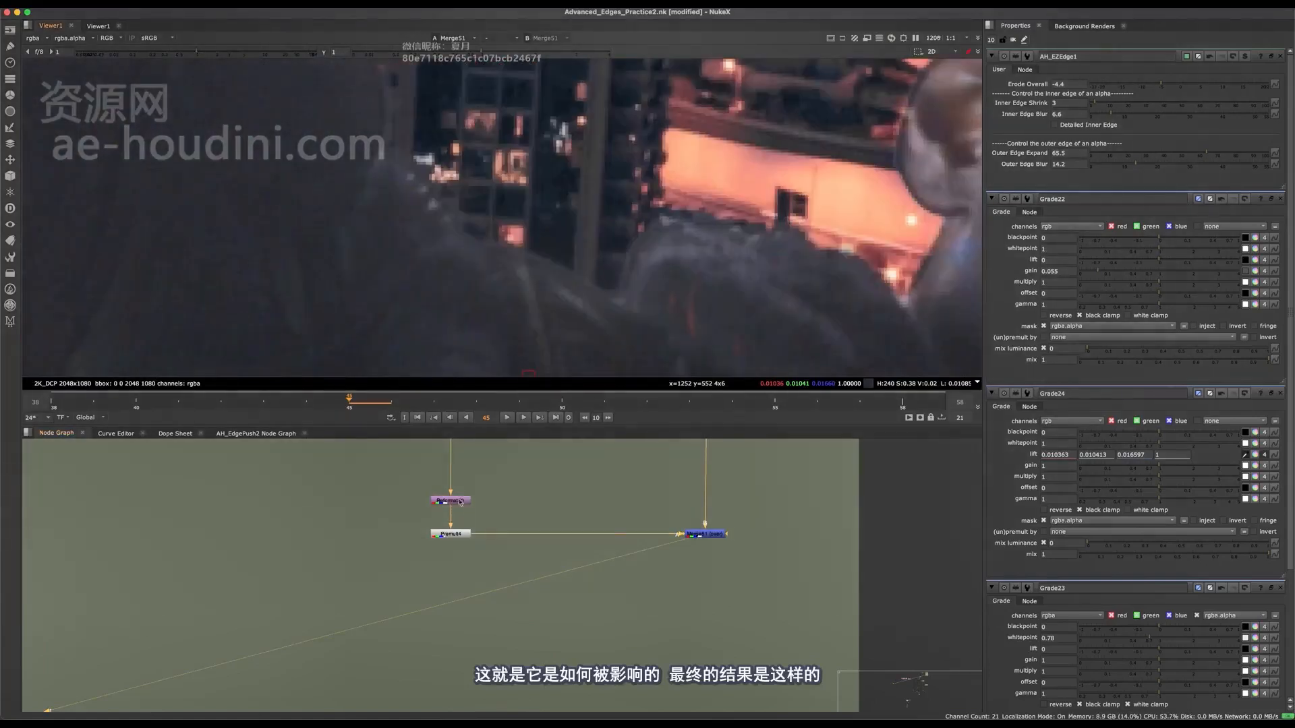
# Compare the composite's shoulder edge with both masked Grade nodes disabled and enabled.
pyautogui.moveTo(460, 500); pyautogui.dragTo(459, 672, button='middle')
pyautogui.moveTo(517, 625); pyautogui.dragTo(404, 549)
pyautogui.press('d')
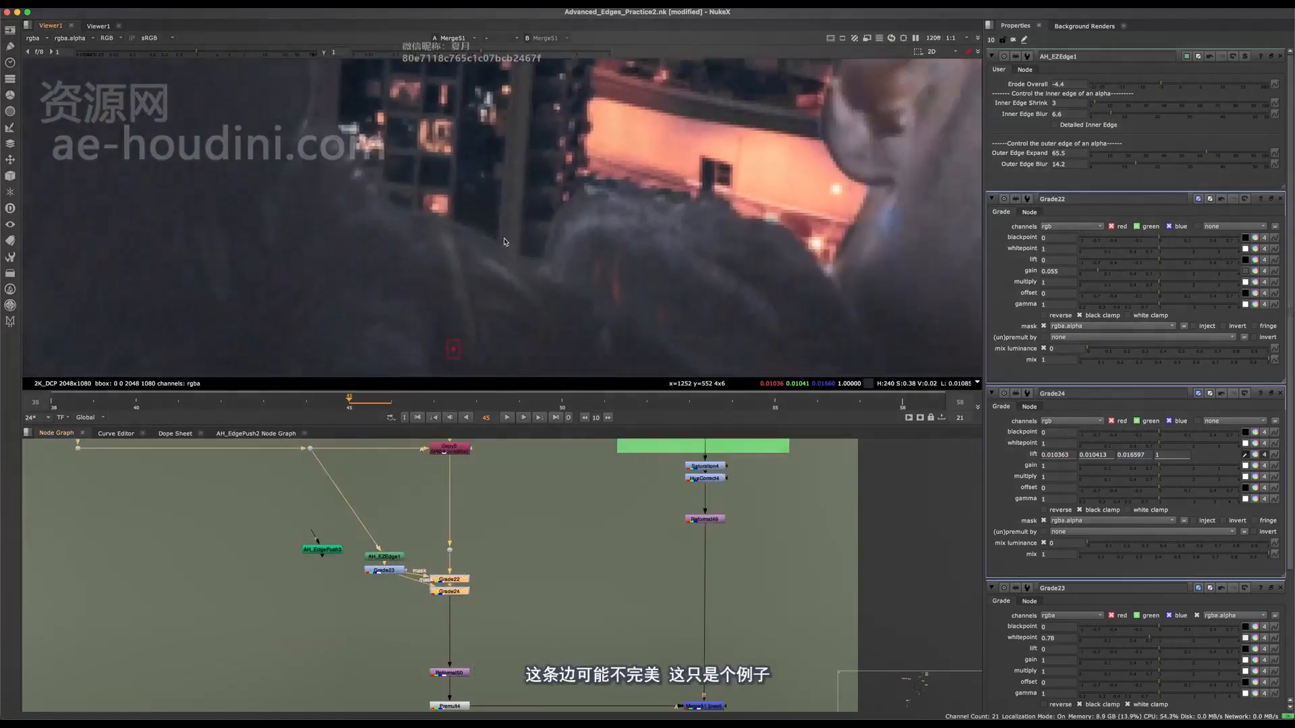
pyautogui.press('d')
pyautogui.scroll(-2, 645, 264)
pyautogui.moveTo(398, 232); pyautogui.dragTo(580, 247, button='middle')
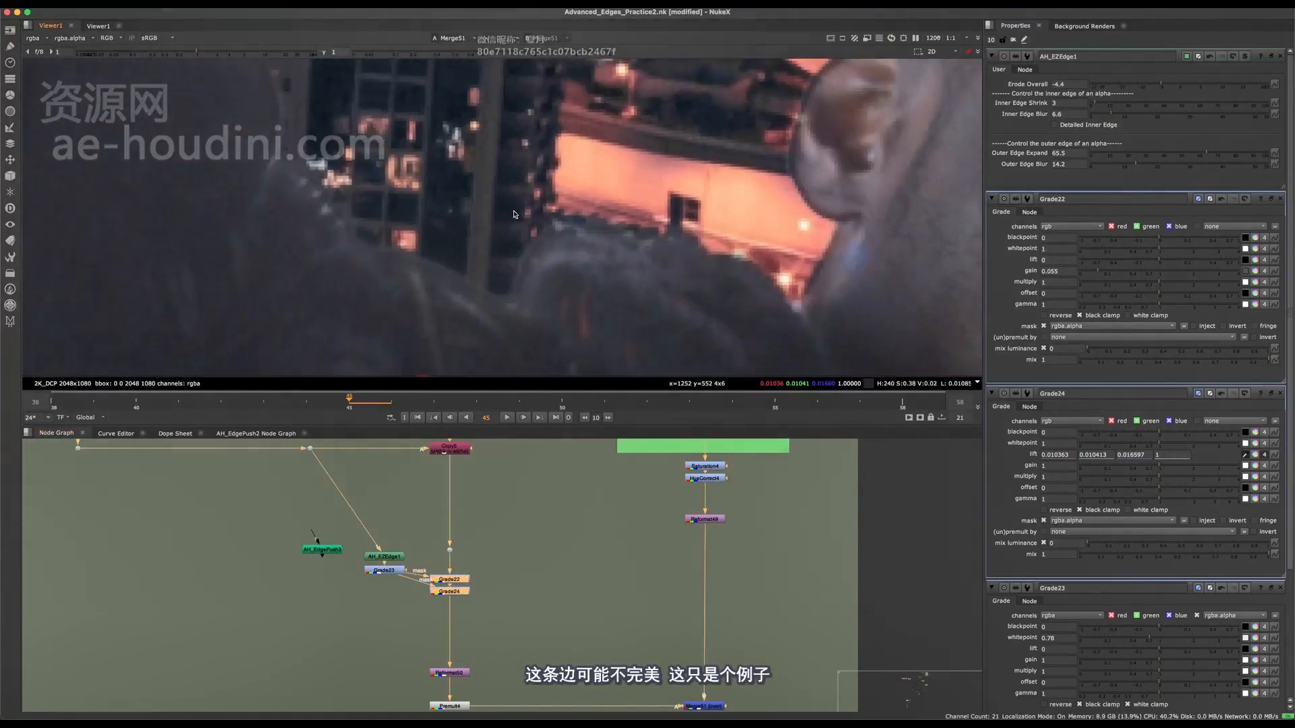
pyautogui.press('d')
# Examine the composite's edges along the jacket, ear and head while disabling and re-enabling Grade22 and Grade24.
pyautogui.press('d')
pyautogui.scroll(-3, 581, 248)
pyautogui.moveTo(496, 262); pyautogui.dragTo(484, 204, button='middle')
pyautogui.scroll(5, 636, 326)
pyautogui.scroll(-5, 585, 240)
pyautogui.scroll(3, 560, 208)
pyautogui.press('d')
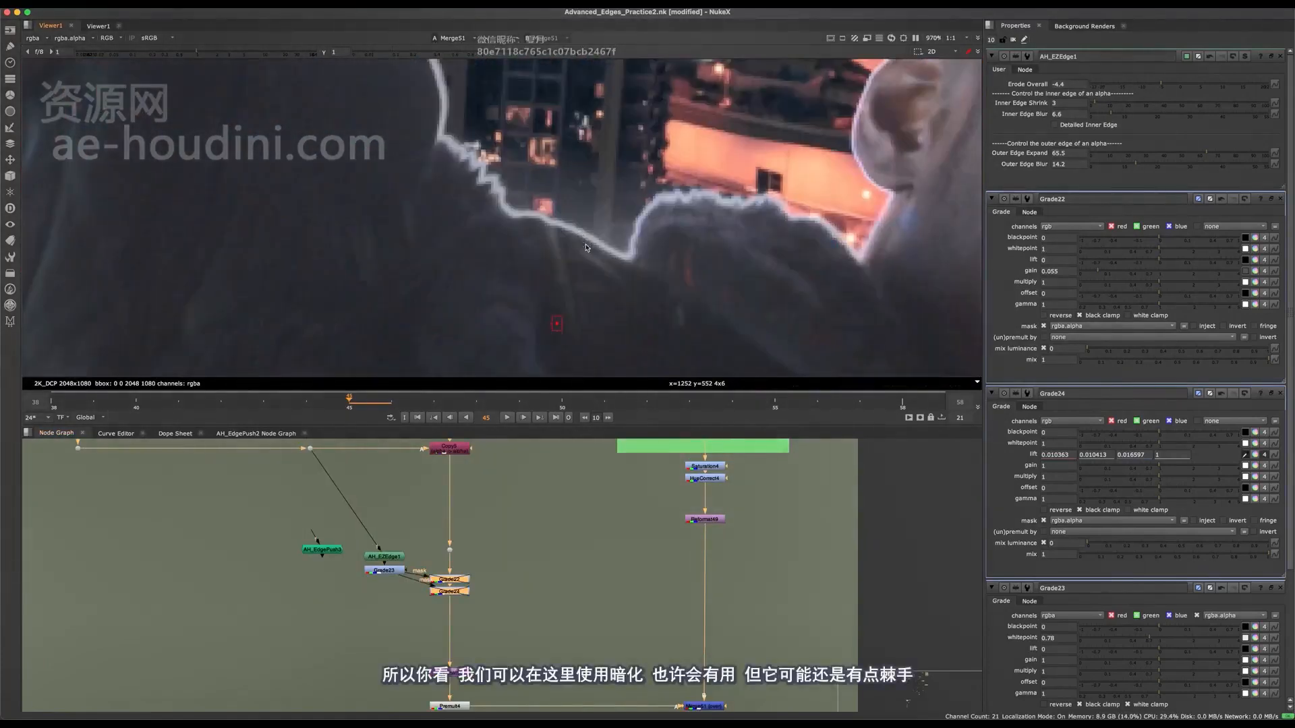
pyautogui.moveTo(738, 246); pyautogui.dragTo(547, 275, button='middle')
pyautogui.moveTo(708, 169); pyautogui.dragTo(493, 341, button='middle')
pyautogui.press('d')
pyautogui.scroll(-5, 596, 301)
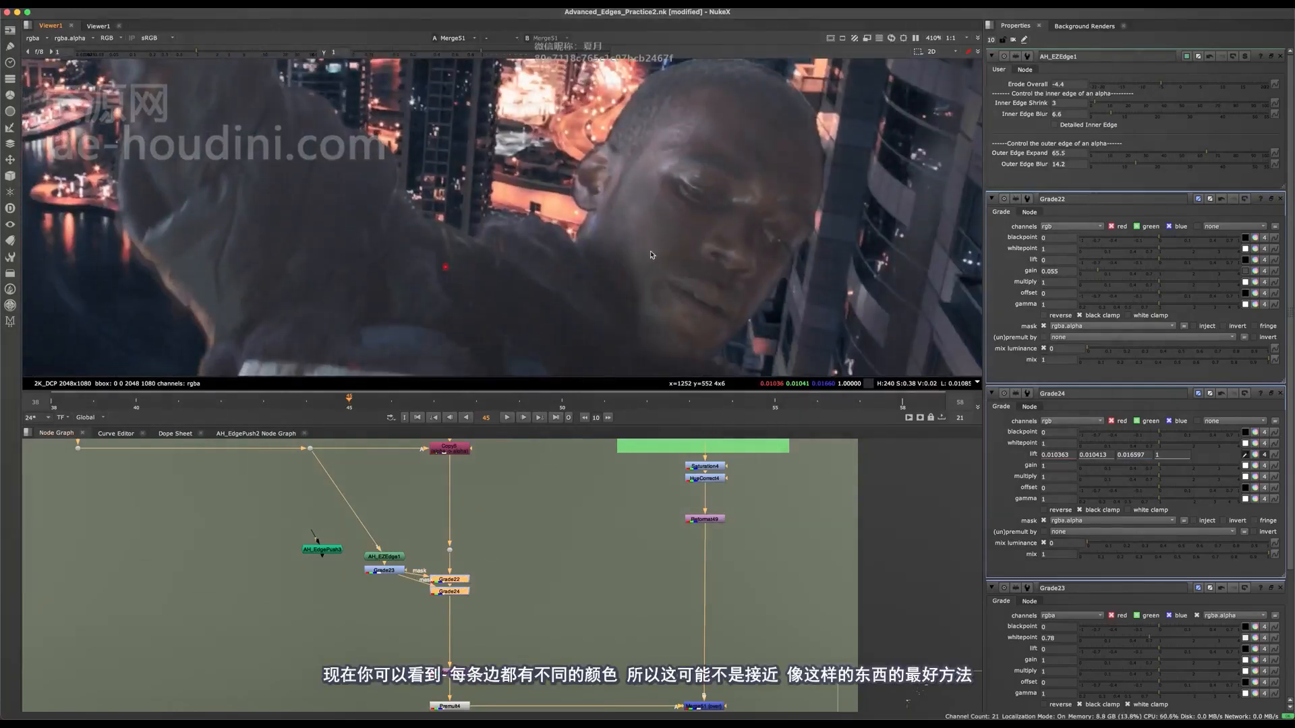
pyautogui.moveTo(547, 277); pyautogui.dragTo(646, 325, button='middle')
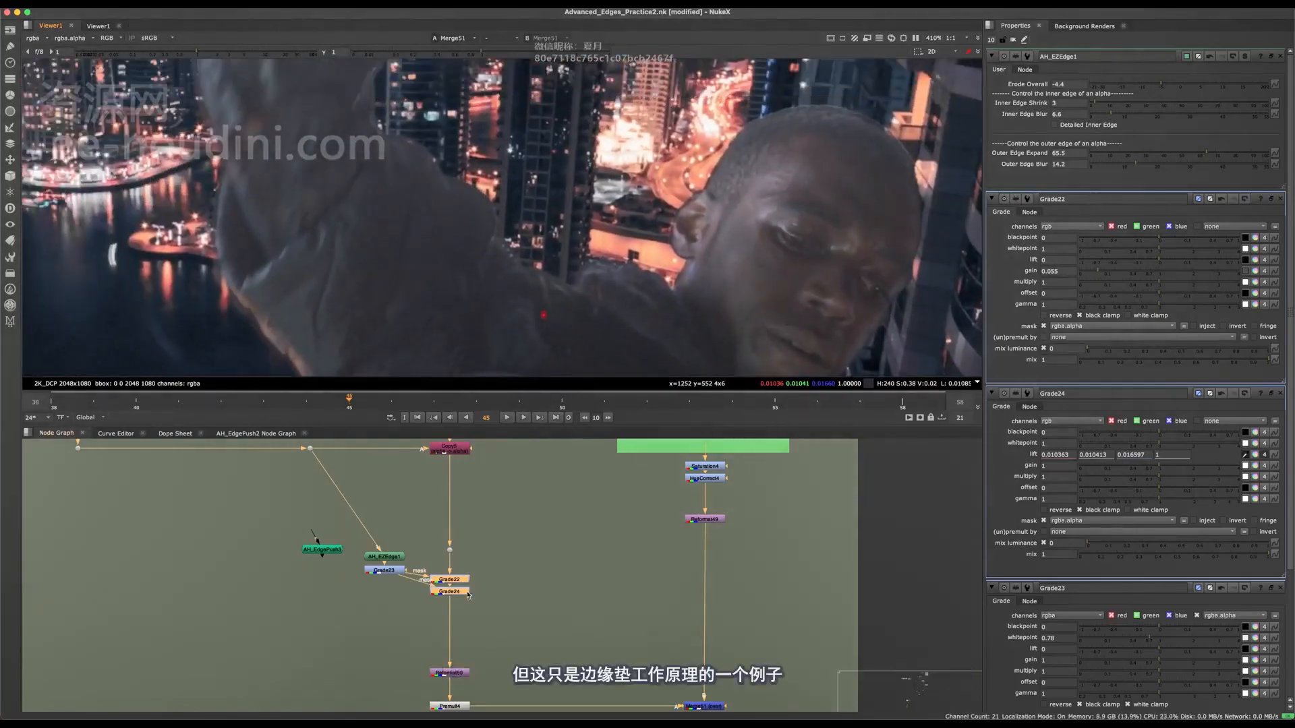
# Move AH_EZEdge1 higher above Grade23 in the node graph.
pyautogui.scroll(2, 445, 652)
pyautogui.moveTo(360, 529); pyautogui.dragTo(372, 491)
pyautogui.moveTo(465, 504); pyautogui.dragTo(641, 588, button='middle')
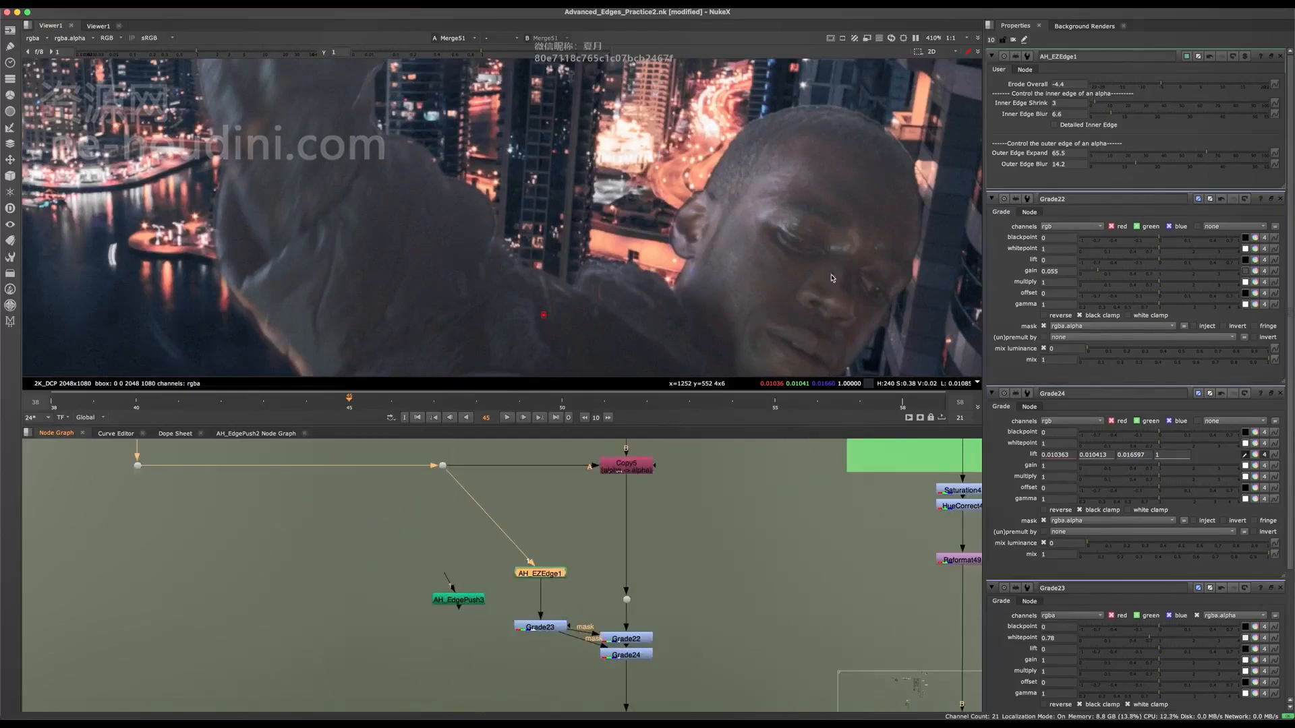
# Compare the edges along the waist and arm in the composite with Grade22 and Grade24 disabled and enabled.
pyautogui.moveTo(831, 274); pyautogui.dragTo(683, 272, button='middle')
pyautogui.moveTo(607, 364); pyautogui.dragTo(594, 216, button='middle')
pyautogui.scroll(-5, 578, 236)
pyautogui.scroll(5, 570, 230)
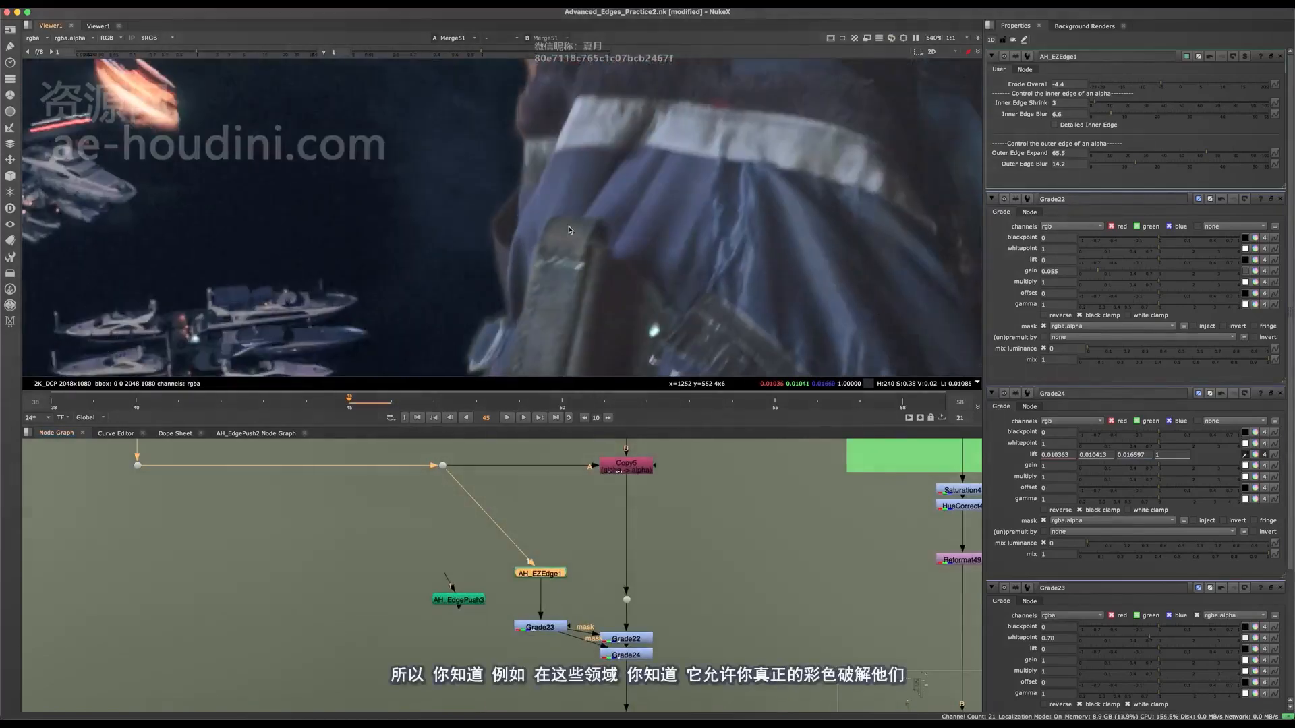
pyautogui.moveTo(579, 549); pyautogui.dragTo(660, 666)
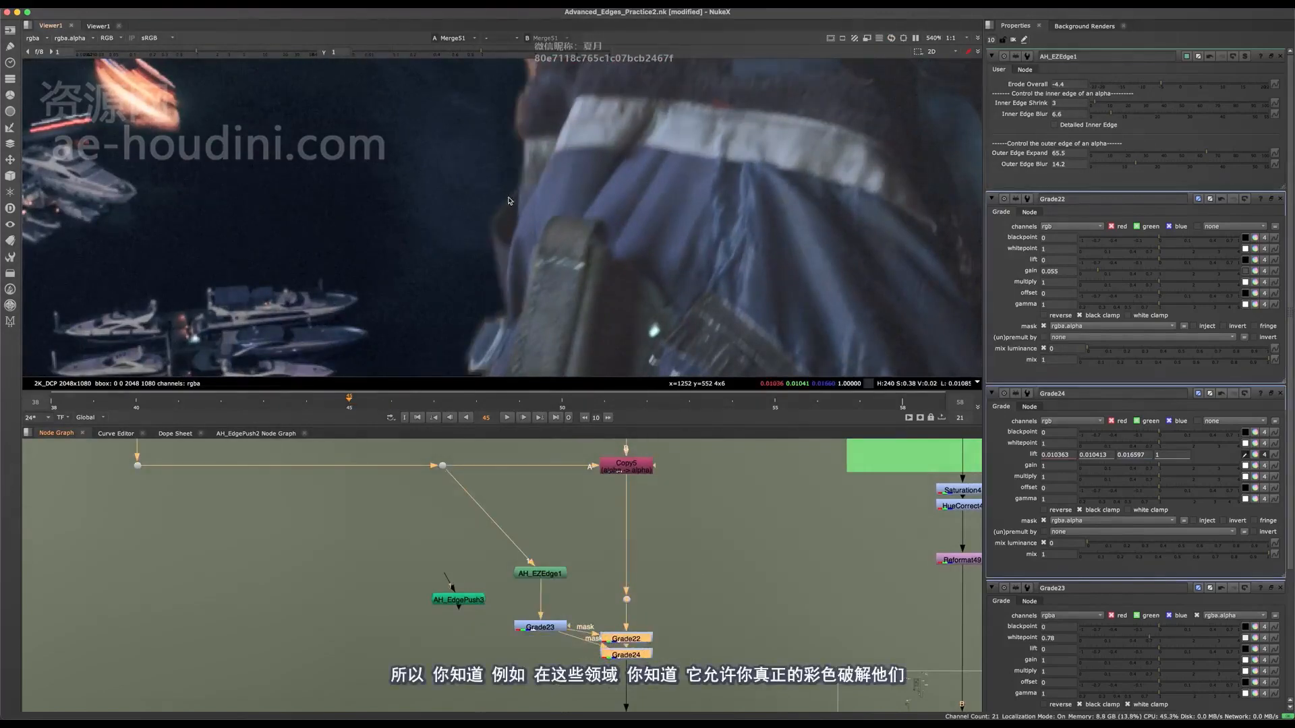
pyautogui.scroll(3, 506, 229)
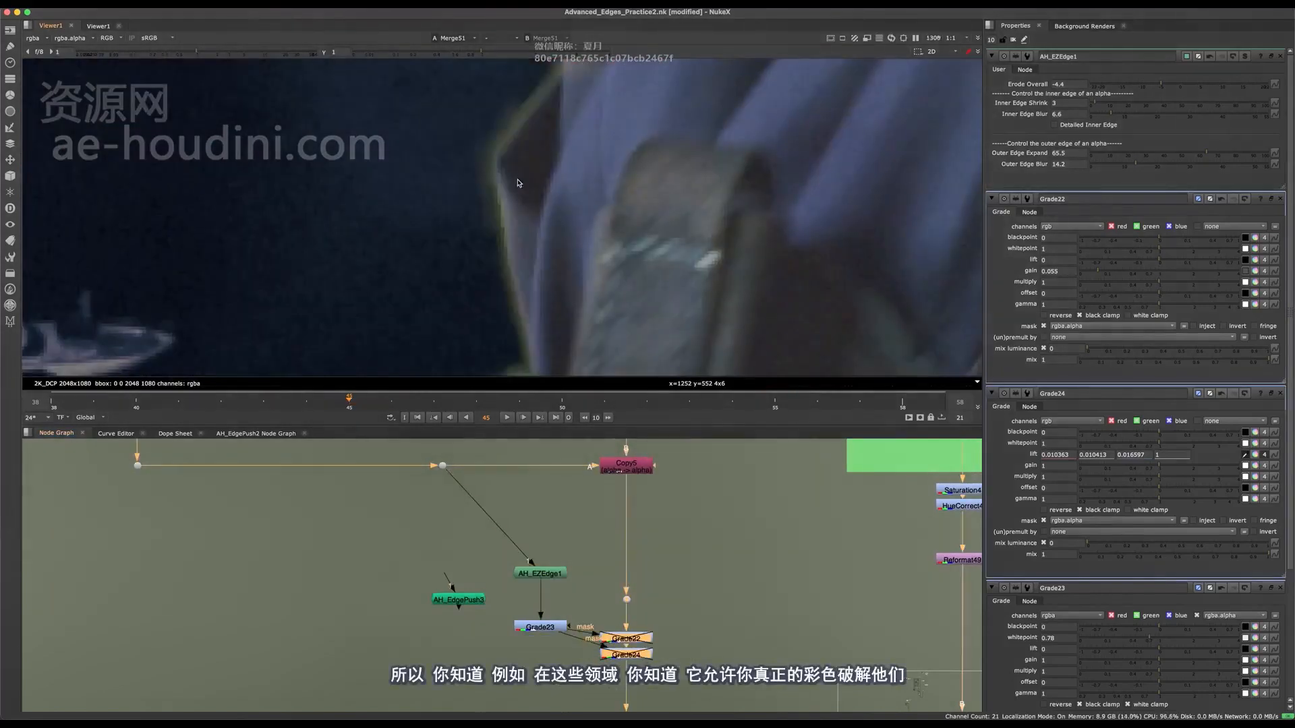
pyautogui.scroll(-5, 526, 203)
pyautogui.moveTo(530, 209); pyautogui.dragTo(625, 356, button='middle')
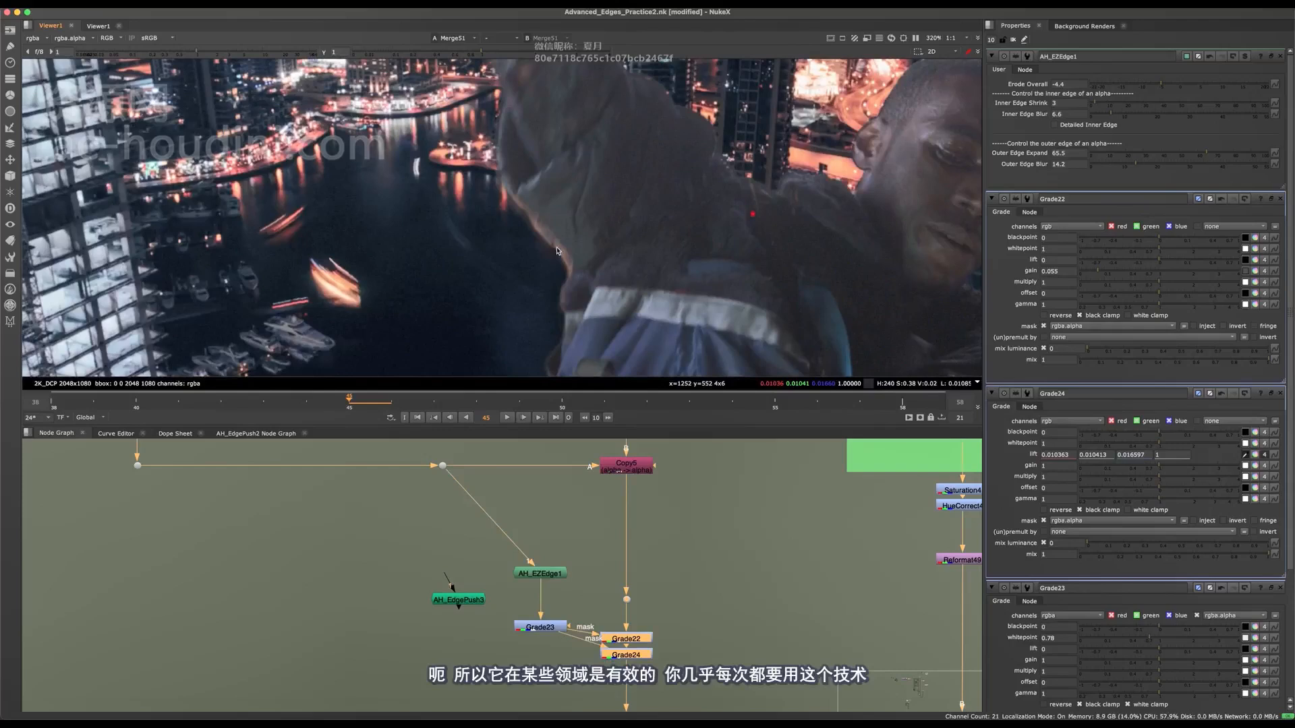
# Delete Grade22, Grade24 and Grade23 from the AH_EZEdge1 setup.
pyautogui.moveTo(624, 628); pyautogui.dragTo(570, 523, button='middle')
pyautogui.scroll(3, 570, 523)
pyautogui.moveTo(677, 462); pyautogui.dragTo(424, 624)
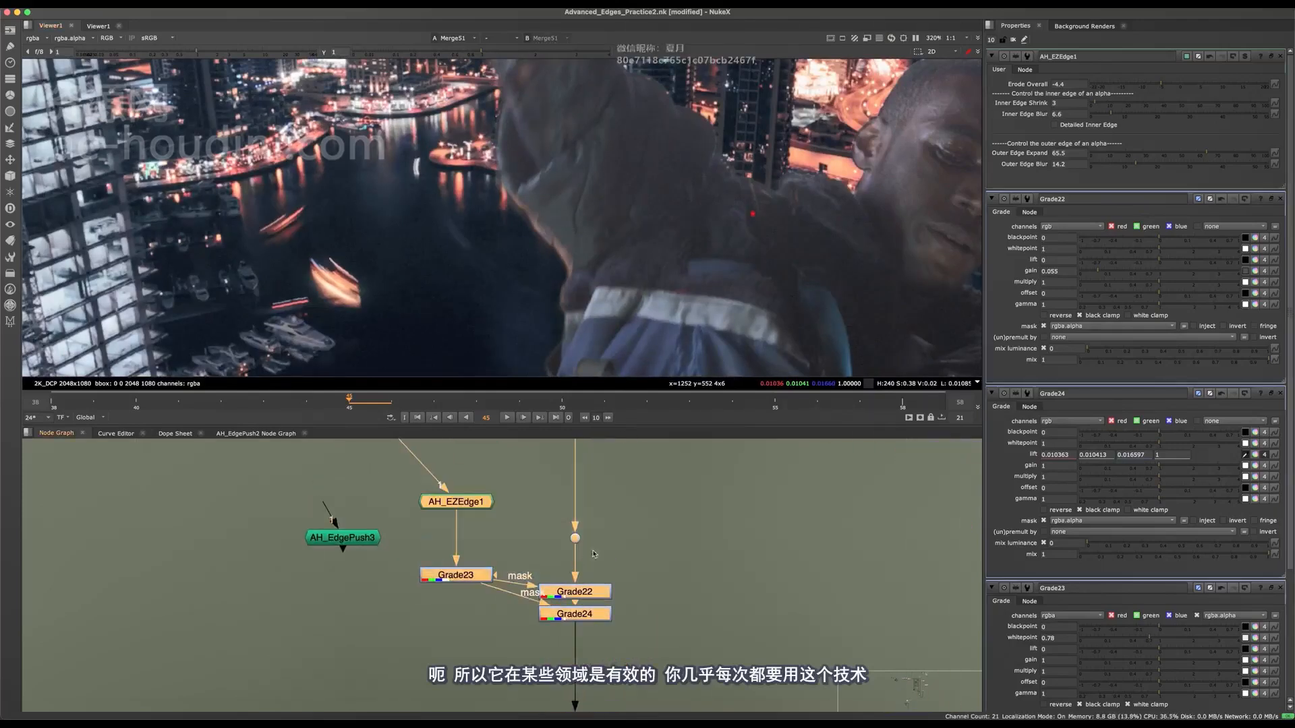
pyautogui.click(656, 552)
pyautogui.moveTo(716, 530); pyautogui.dragTo(546, 627)
pyautogui.moveTo(692, 548); pyautogui.dragTo(479, 674)
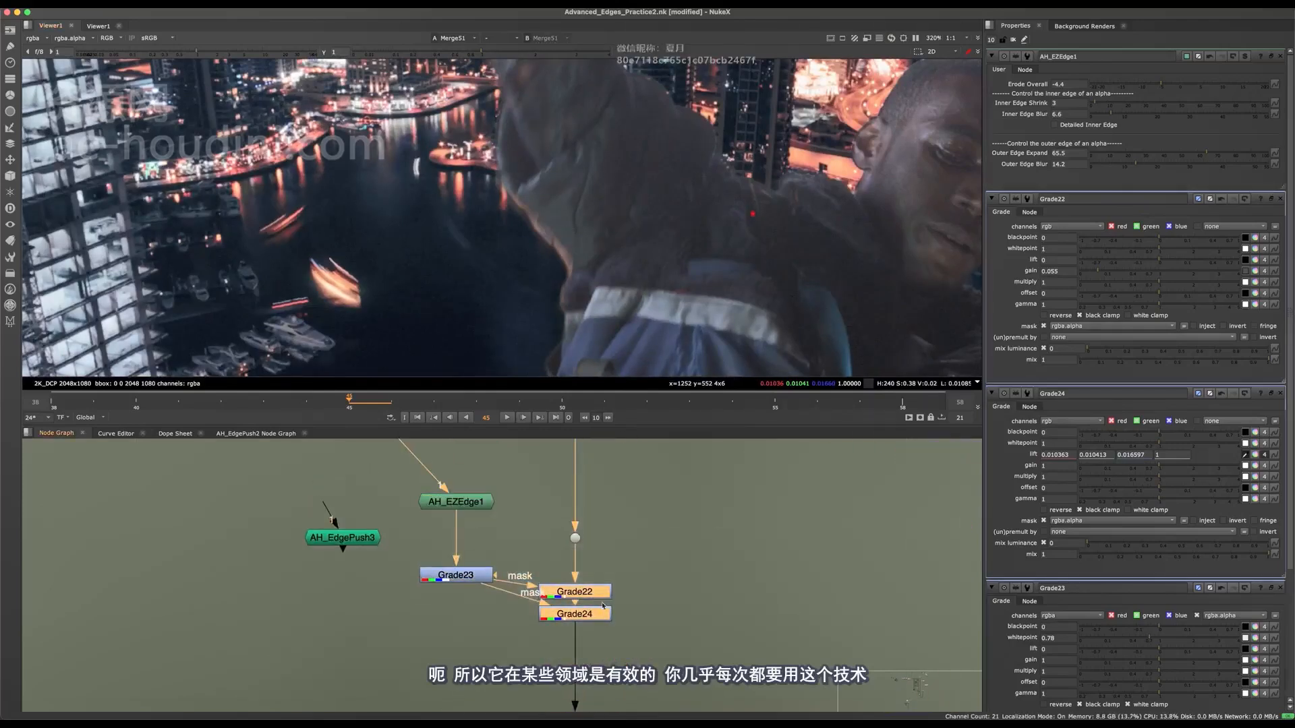
pyautogui.moveTo(540, 529); pyautogui.dragTo(650, 553, button='middle')
pyautogui.press('Delete')
pyautogui.moveTo(627, 624); pyautogui.dragTo(486, 588)
pyautogui.press('Delete')
pyautogui.moveTo(551, 578); pyautogui.dragTo(617, 667, button='middle')
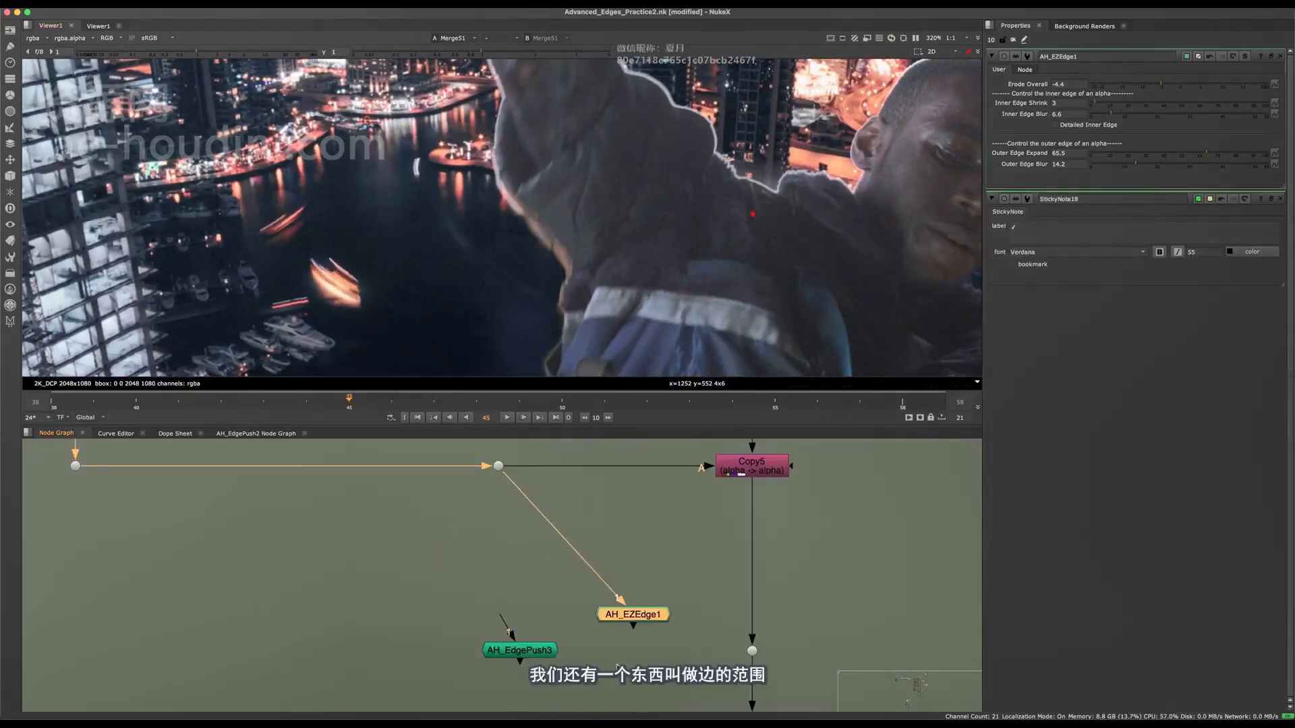
# Spread AH_EdgePush3 and AH_EZEdge1 apart and add an EdgeExtend node between them, with its Source connected to the alpha dot.
pyautogui.moveTo(536, 650); pyautogui.dragTo(481, 616)
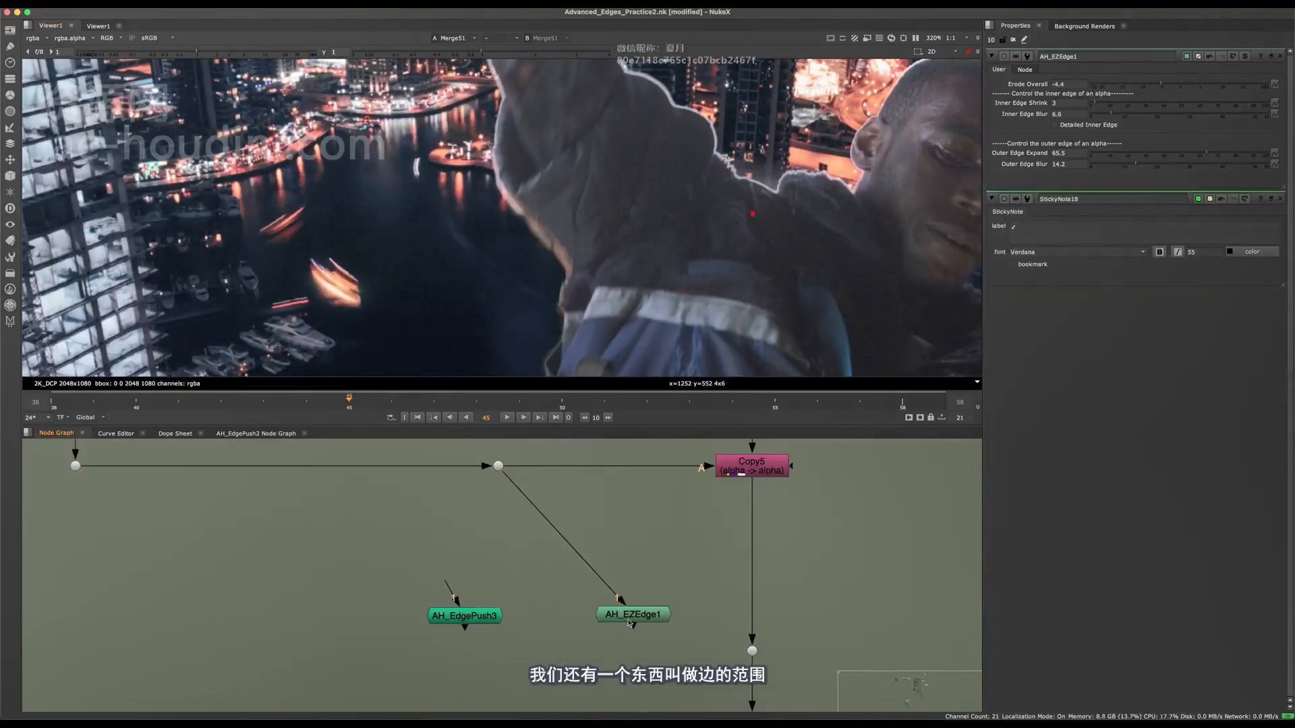
pyautogui.moveTo(629, 623); pyautogui.dragTo(653, 599)
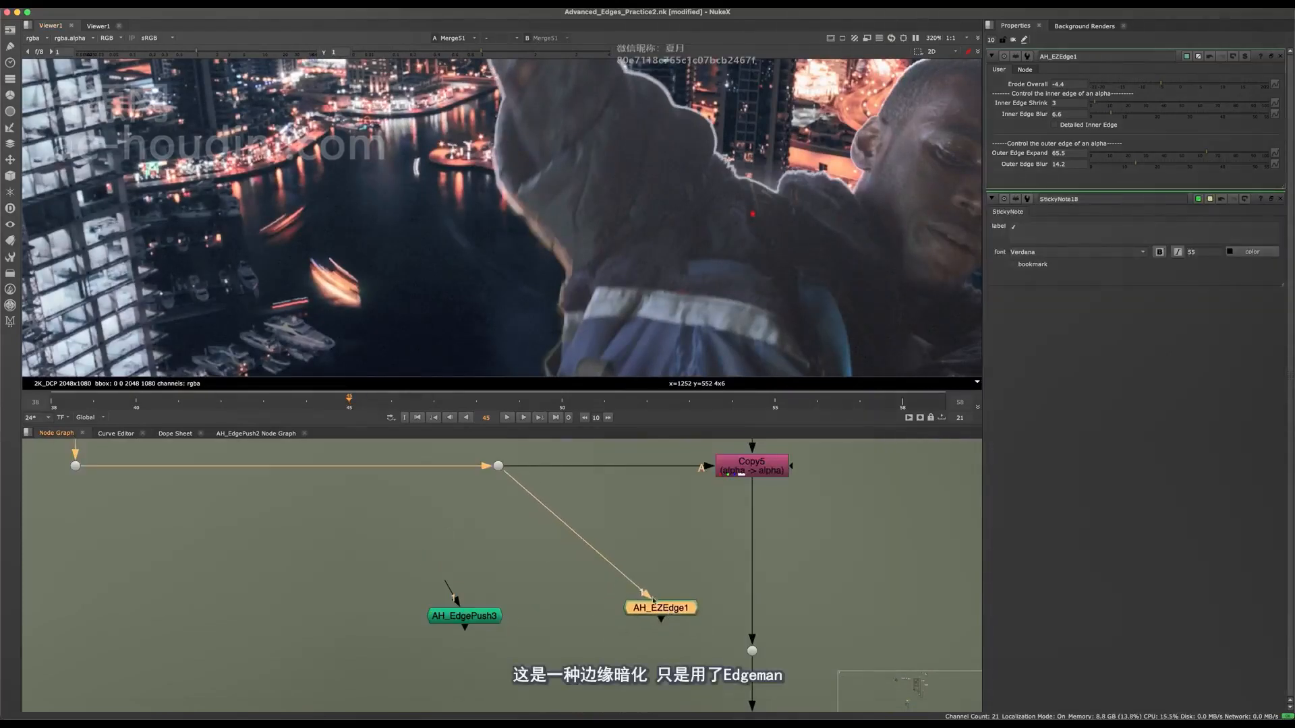
pyautogui.click(489, 528)
pyautogui.press('Tab')
pyautogui.write('ed')
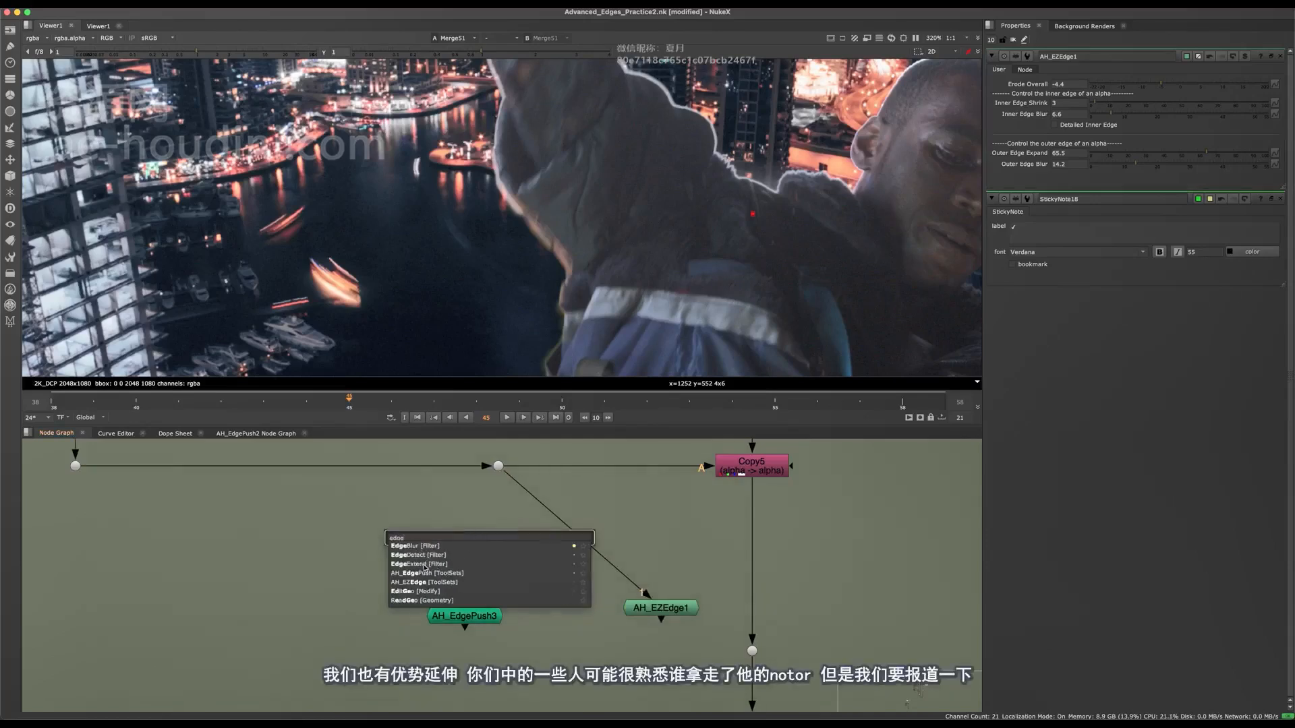
pyautogui.click(424, 564)
pyautogui.moveTo(472, 529); pyautogui.dragTo(496, 472)
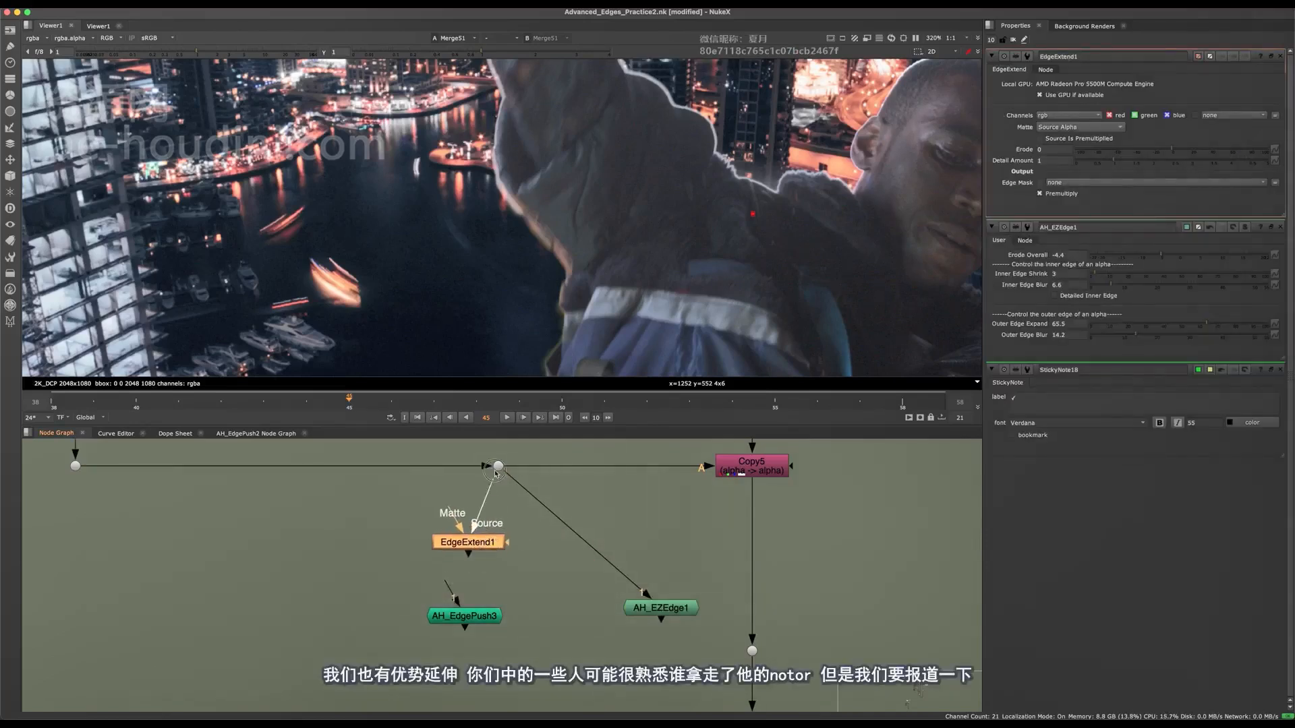
pyautogui.moveTo(491, 540); pyautogui.dragTo(516, 584)
# View the whole EdgeExtend1 output and check its alpha channel before returning to colour.
pyautogui.press('1')
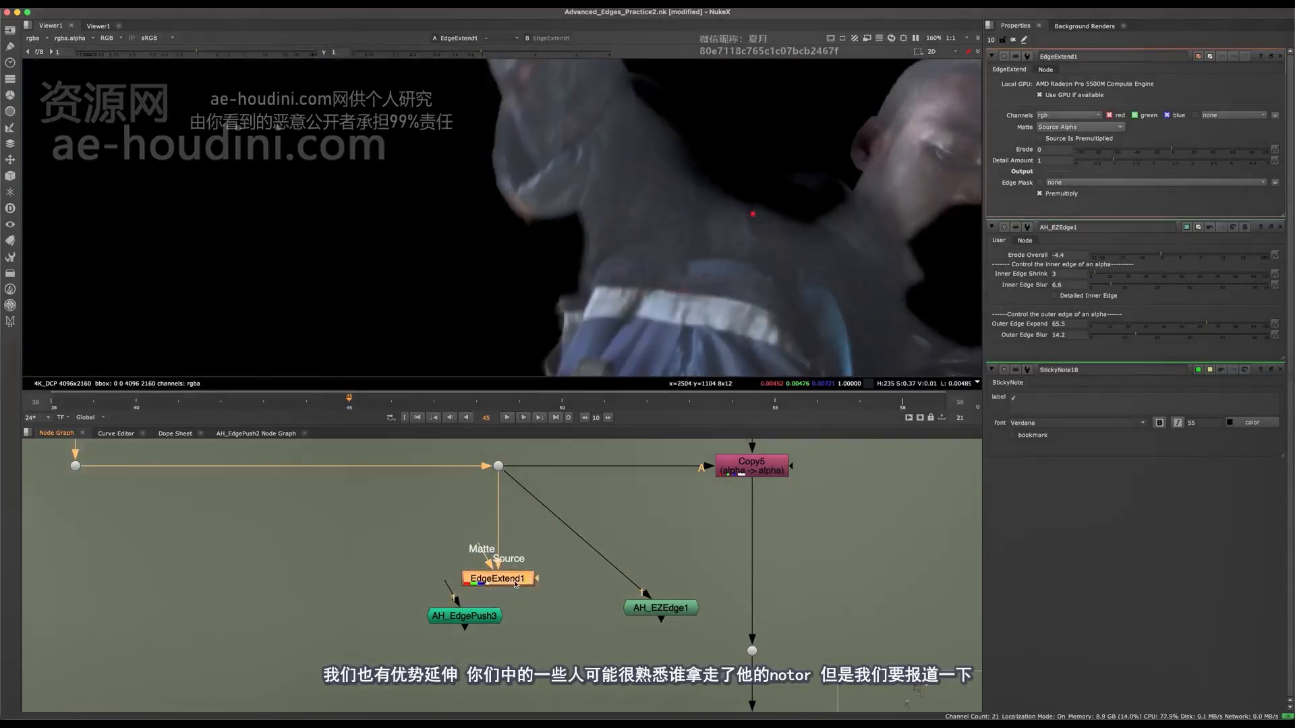
pyautogui.press('f')
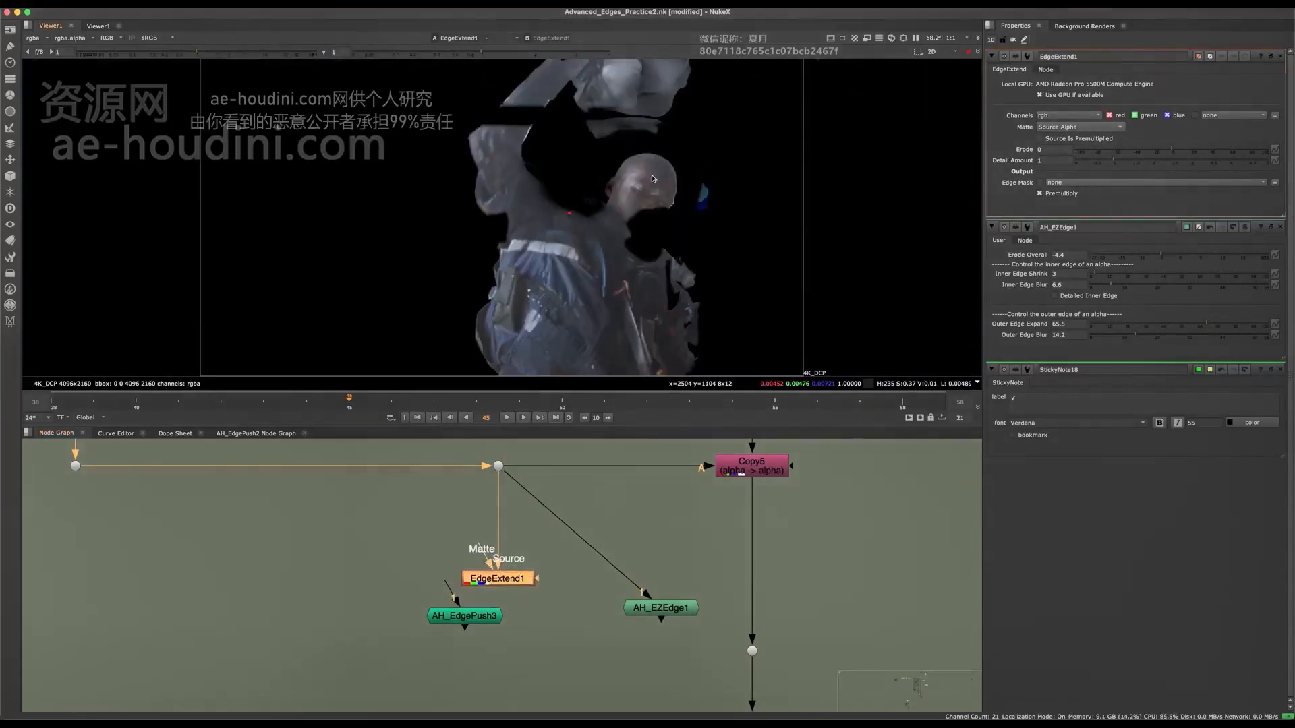
pyautogui.press('a')
pyautogui.moveTo(496, 543); pyautogui.dragTo(408, 605, button='middle')
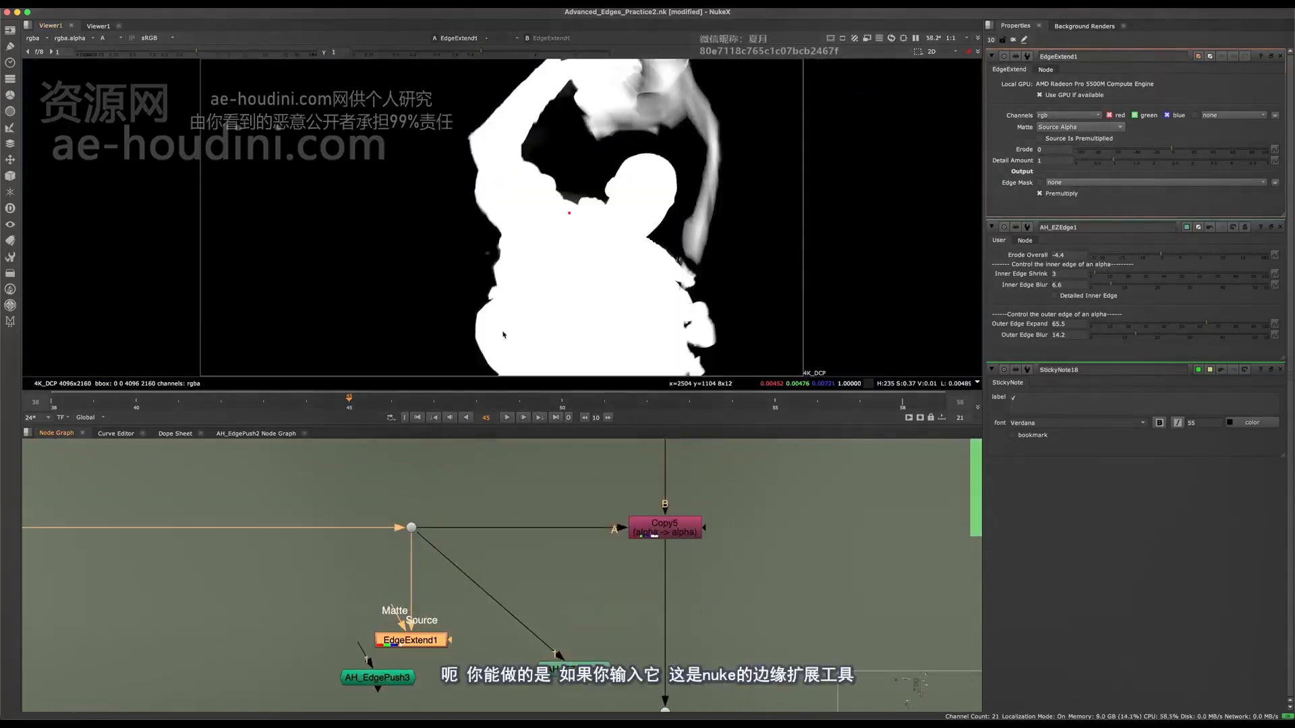
pyautogui.press('a')
pyautogui.moveTo(425, 644); pyautogui.dragTo(424, 641)
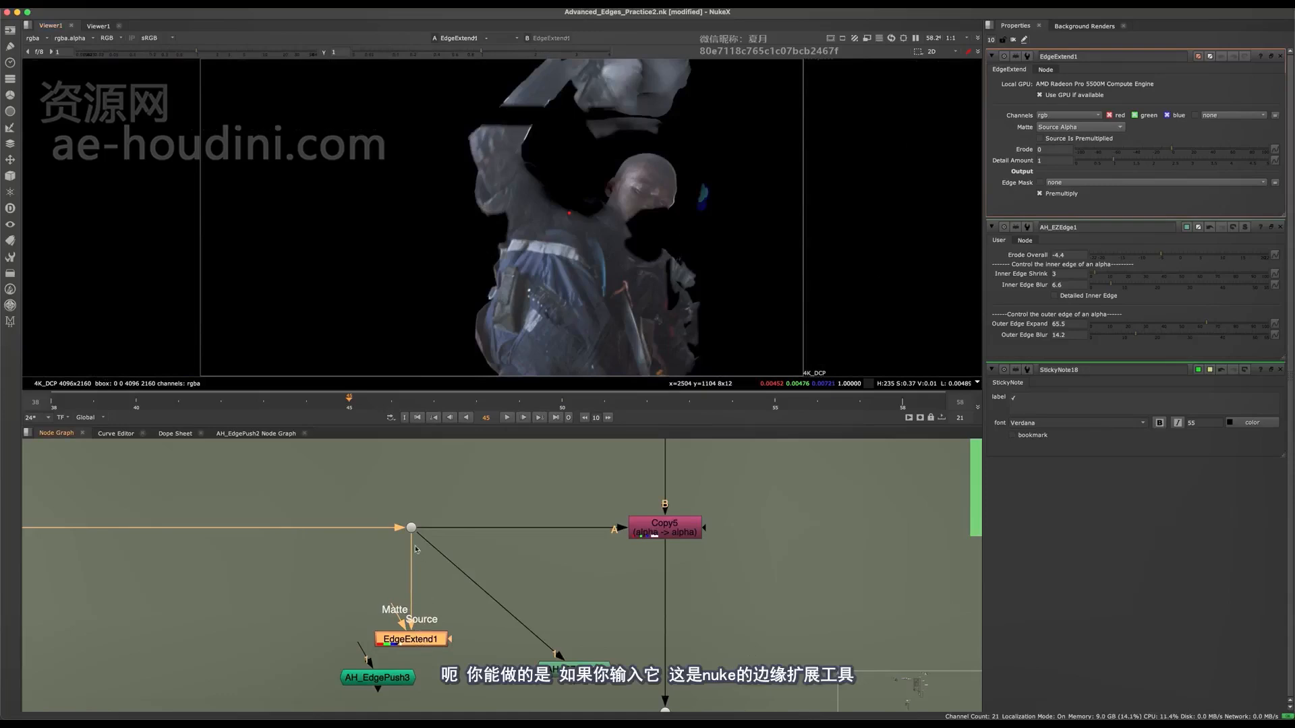
# Reconnect EdgeExtend1's Source input to Copy5 and its Matte input to the alpha dot.
pyautogui.moveTo(653, 539); pyautogui.dragTo(652, 538)
pyautogui.moveTo(410, 649); pyautogui.dragTo(445, 648)
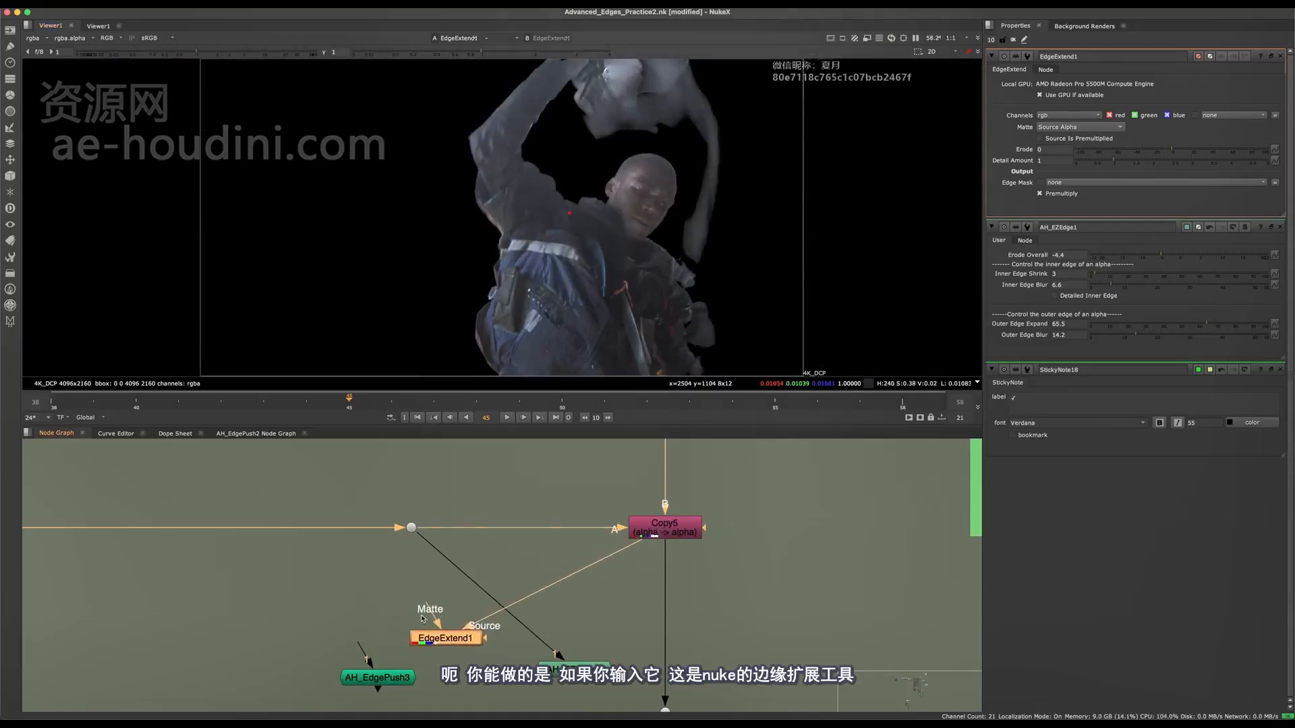
pyautogui.moveTo(429, 592); pyautogui.dragTo(410, 528)
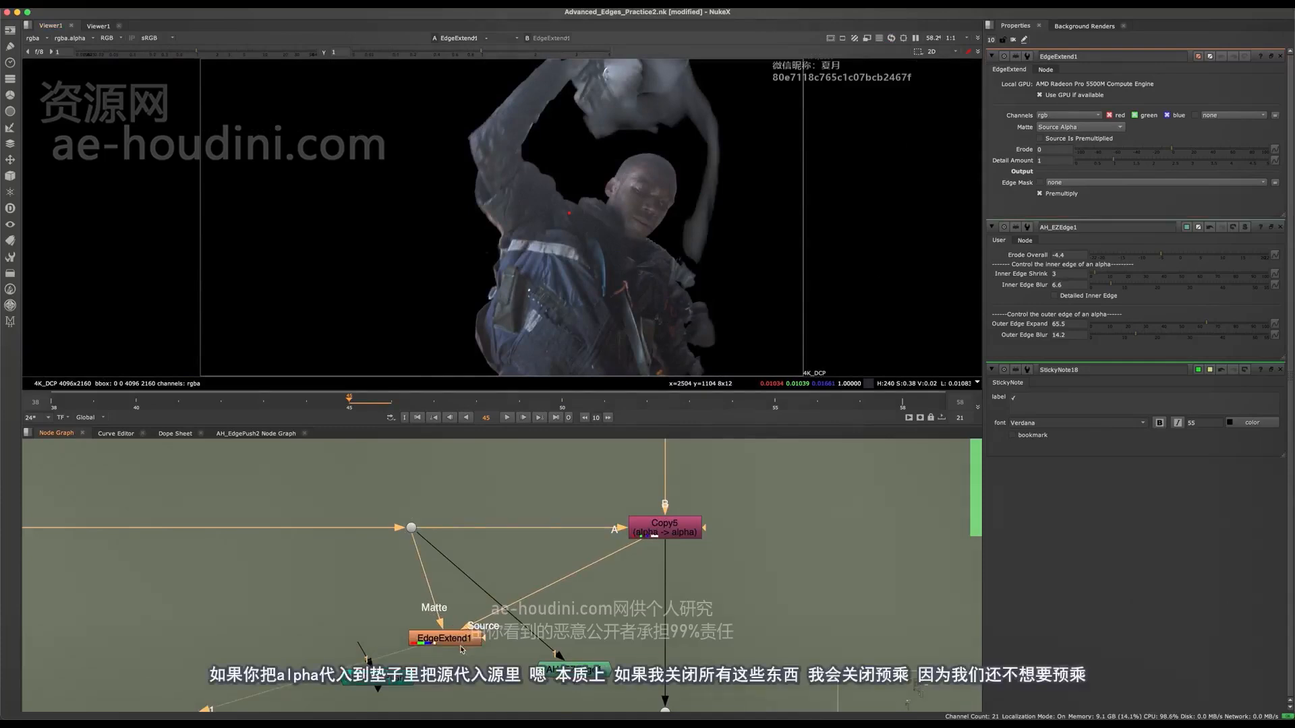
pyautogui.moveTo(462, 644); pyautogui.dragTo(459, 642)
# Check the alpha at the dot feeding the Matte input, and examine EdgeExtend1's colour result around the head.
pyautogui.click(412, 528)
pyautogui.press('1')
pyautogui.press('a')
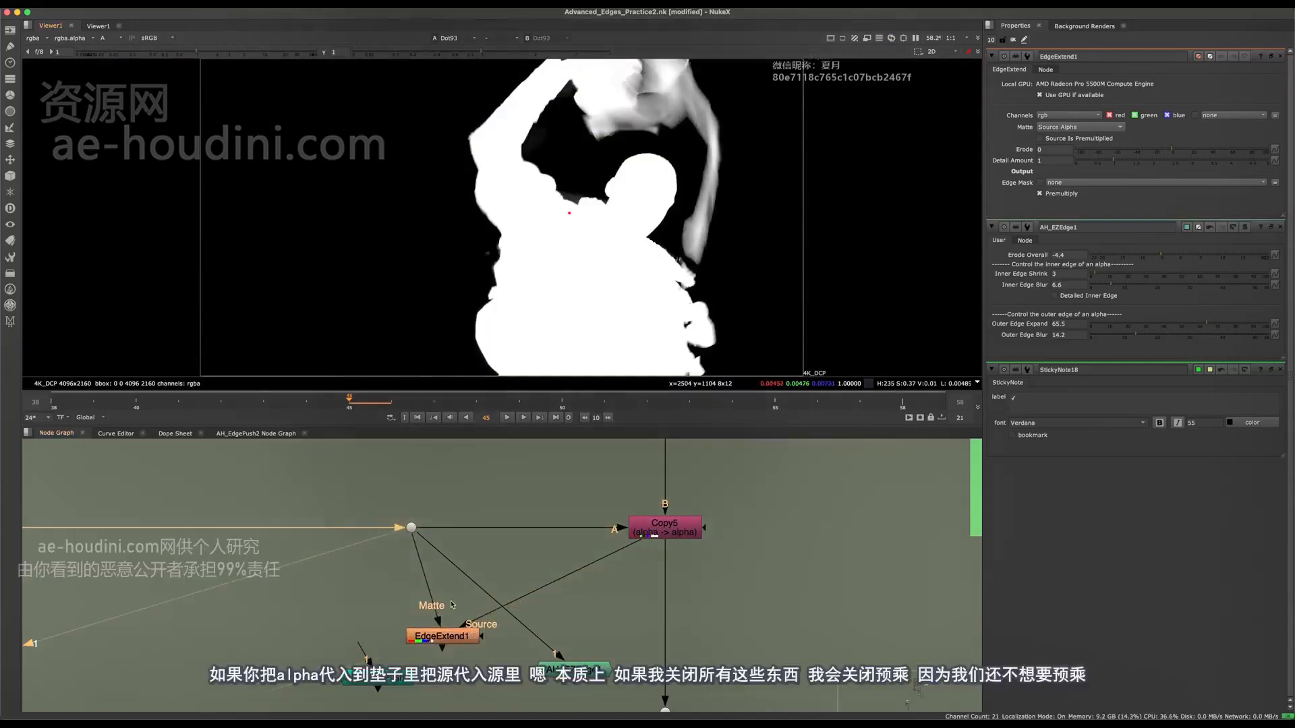
pyautogui.click(445, 636)
pyautogui.press('1')
pyautogui.press('a')
pyautogui.scroll(6, 642, 292)
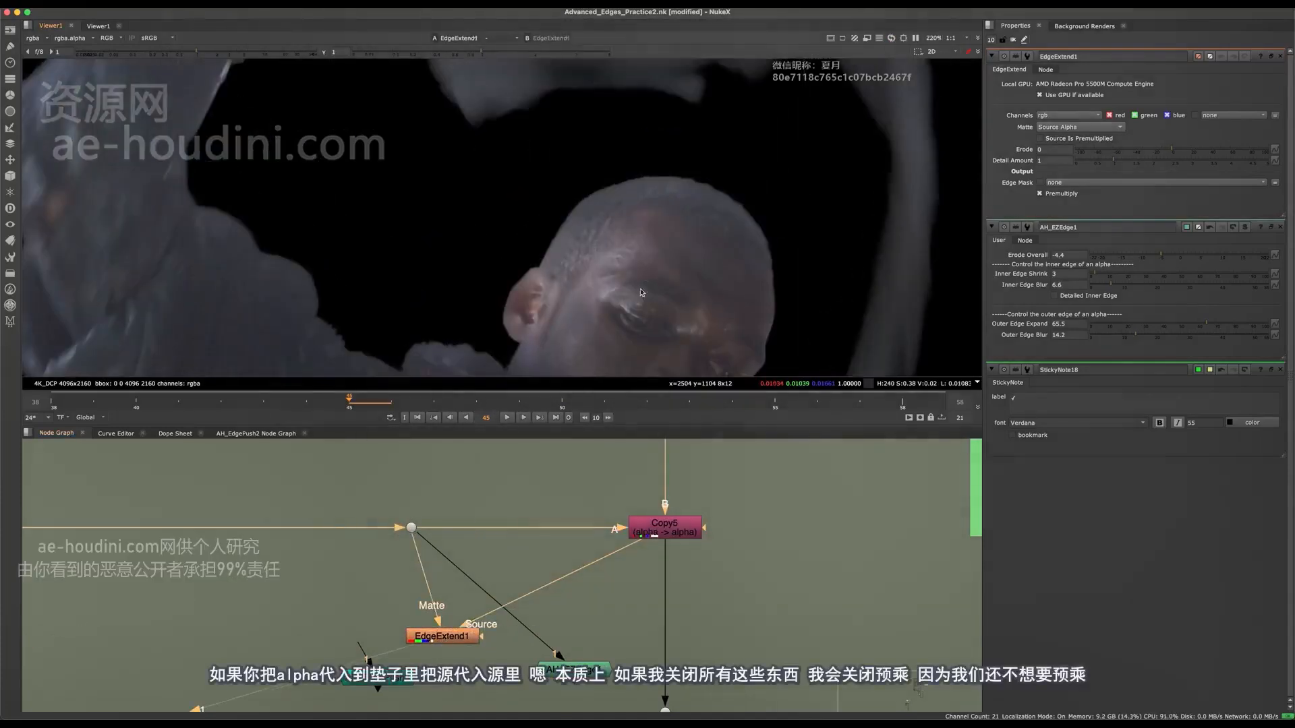
pyautogui.moveTo(718, 240); pyautogui.dragTo(723, 164, button='middle')
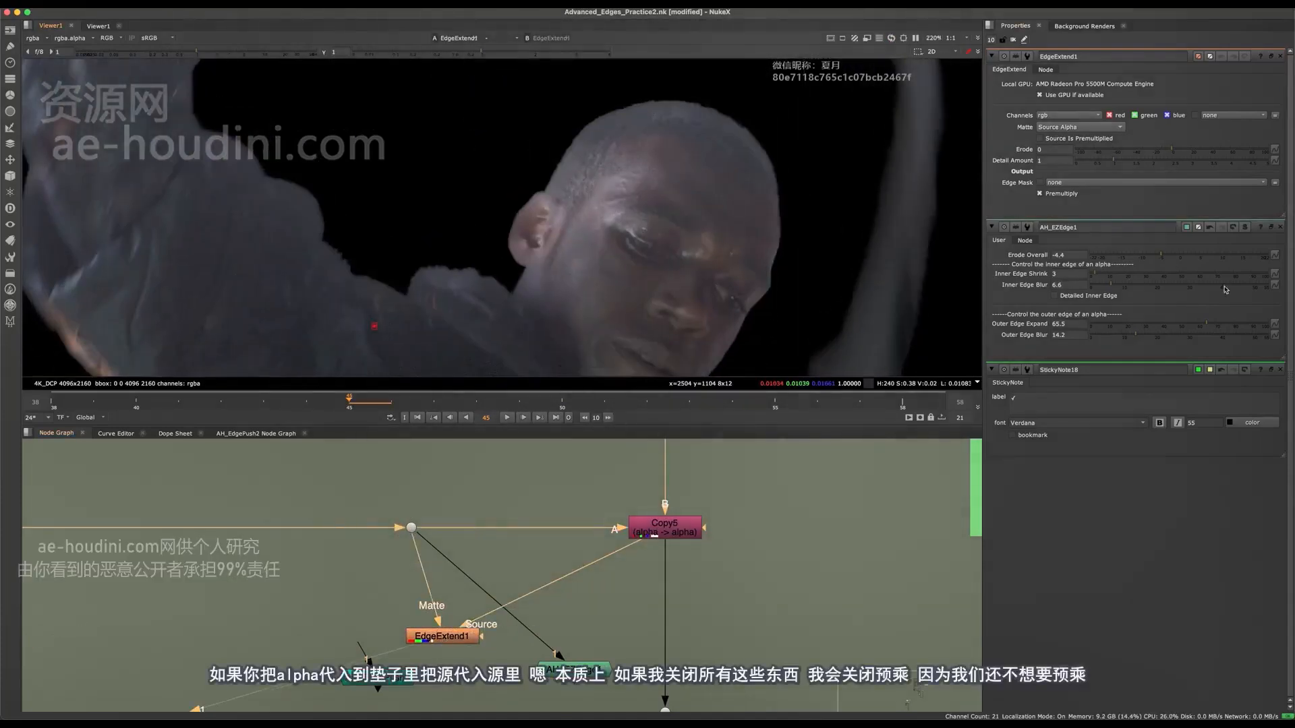
# Close the other nodes' properties, turn off Premultiply on EdgeExtend1, and inspect the extended edge colours around the ear.
pyautogui.click(1279, 227)
pyautogui.click(1279, 228)
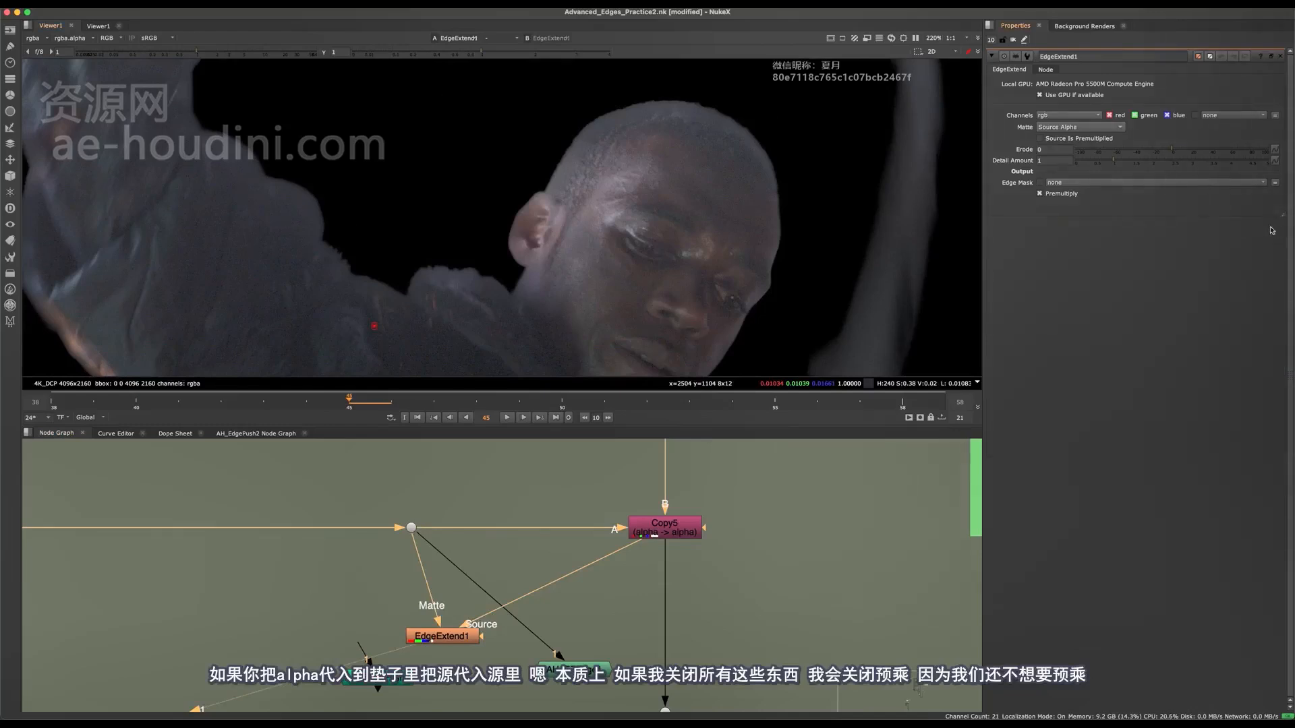
pyautogui.click(1040, 193)
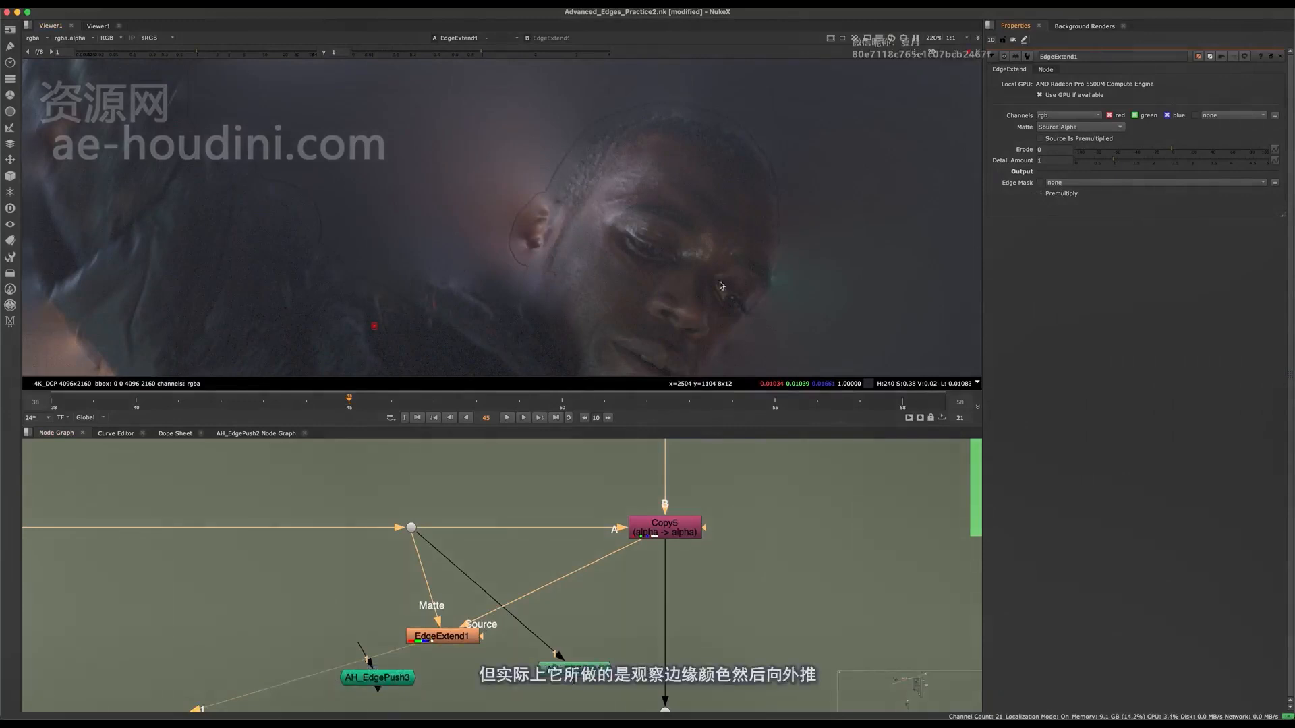
pyautogui.scroll(5, 544, 211)
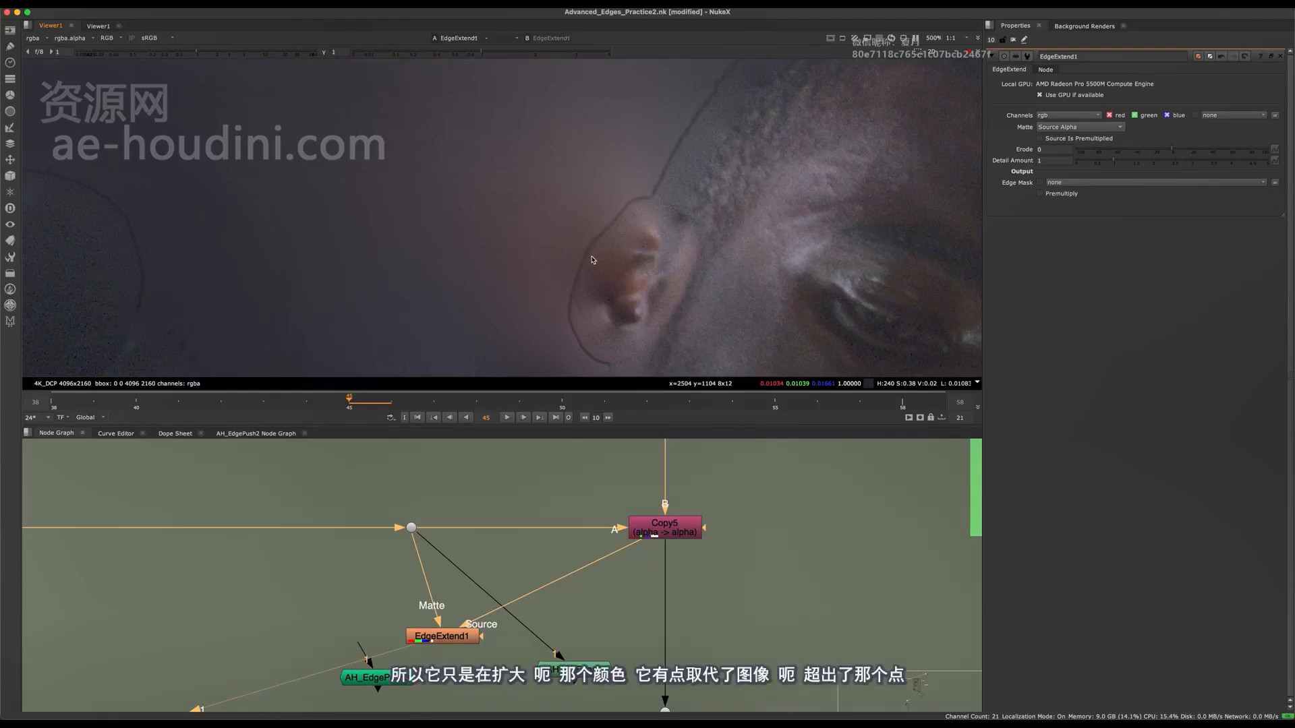
pyautogui.moveTo(560, 323); pyautogui.dragTo(631, 222, button='middle')
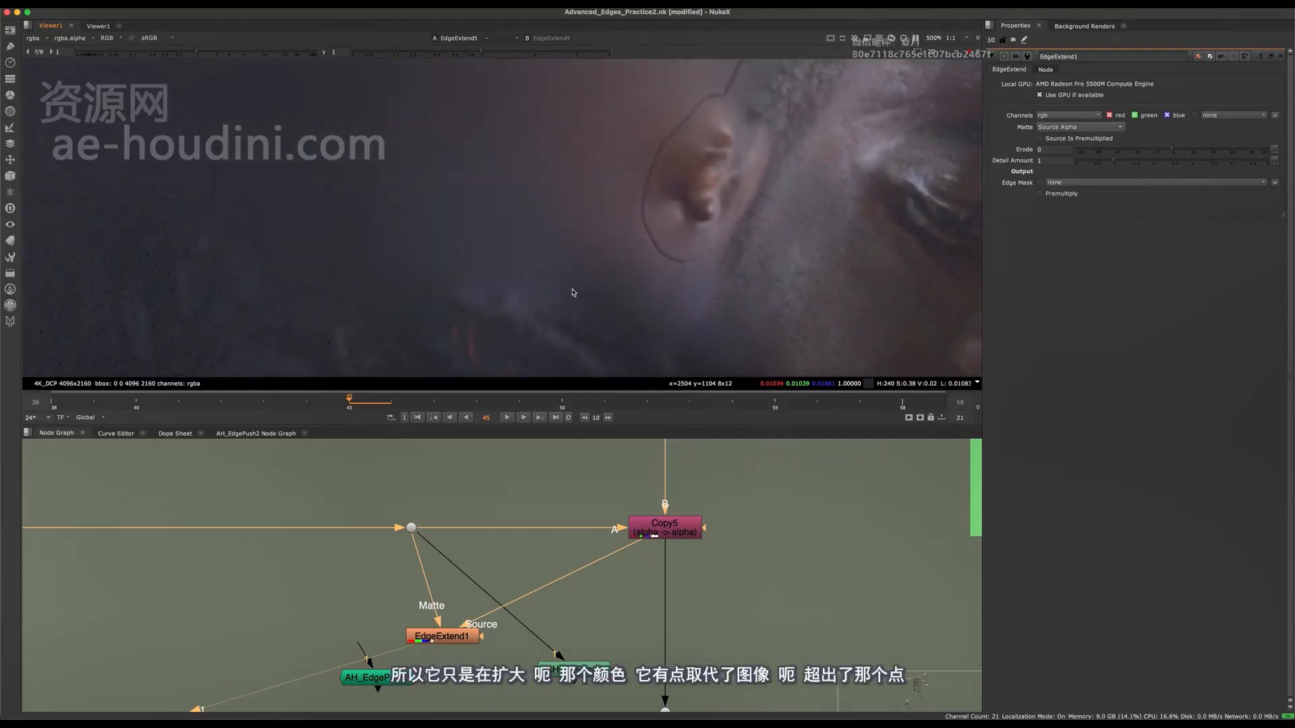
pyautogui.moveTo(653, 115); pyautogui.dragTo(691, 236, button='middle')
pyautogui.scroll(-7, 647, 239)
pyautogui.scroll(3, 573, 225)
pyautogui.scroll(3, 581, 262)
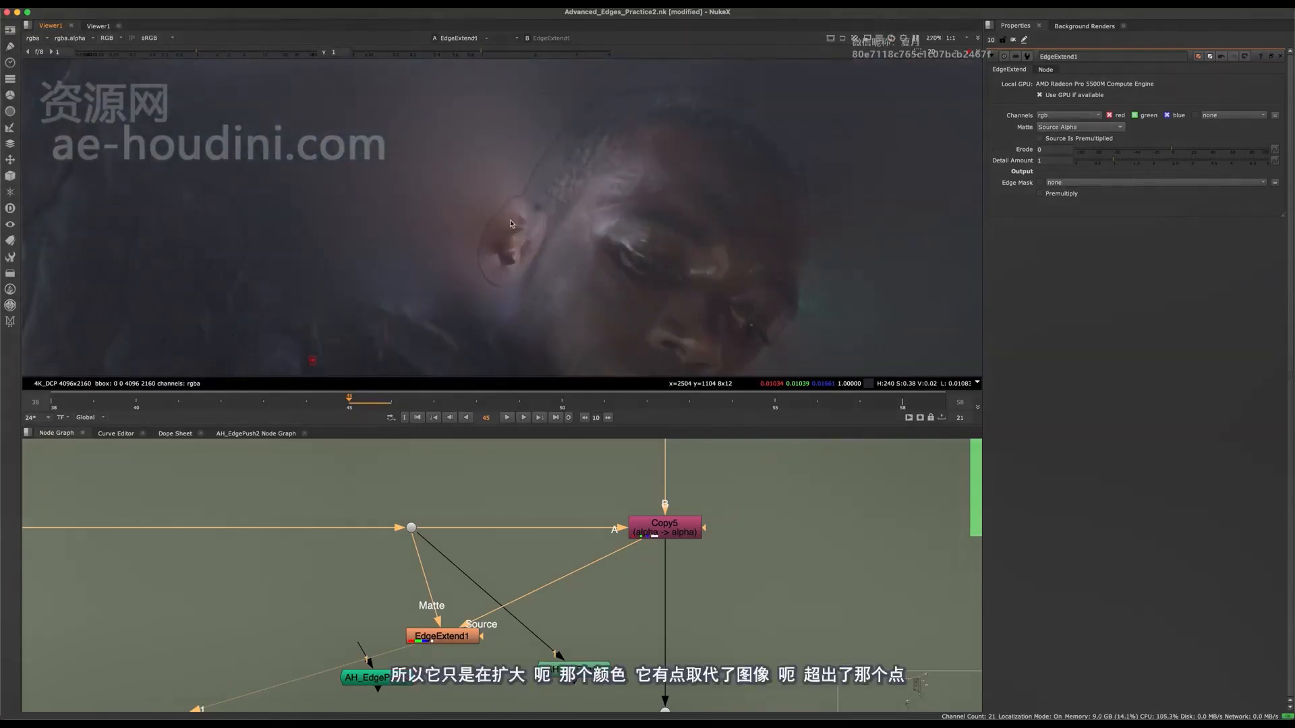
pyautogui.scroll(2, 523, 219)
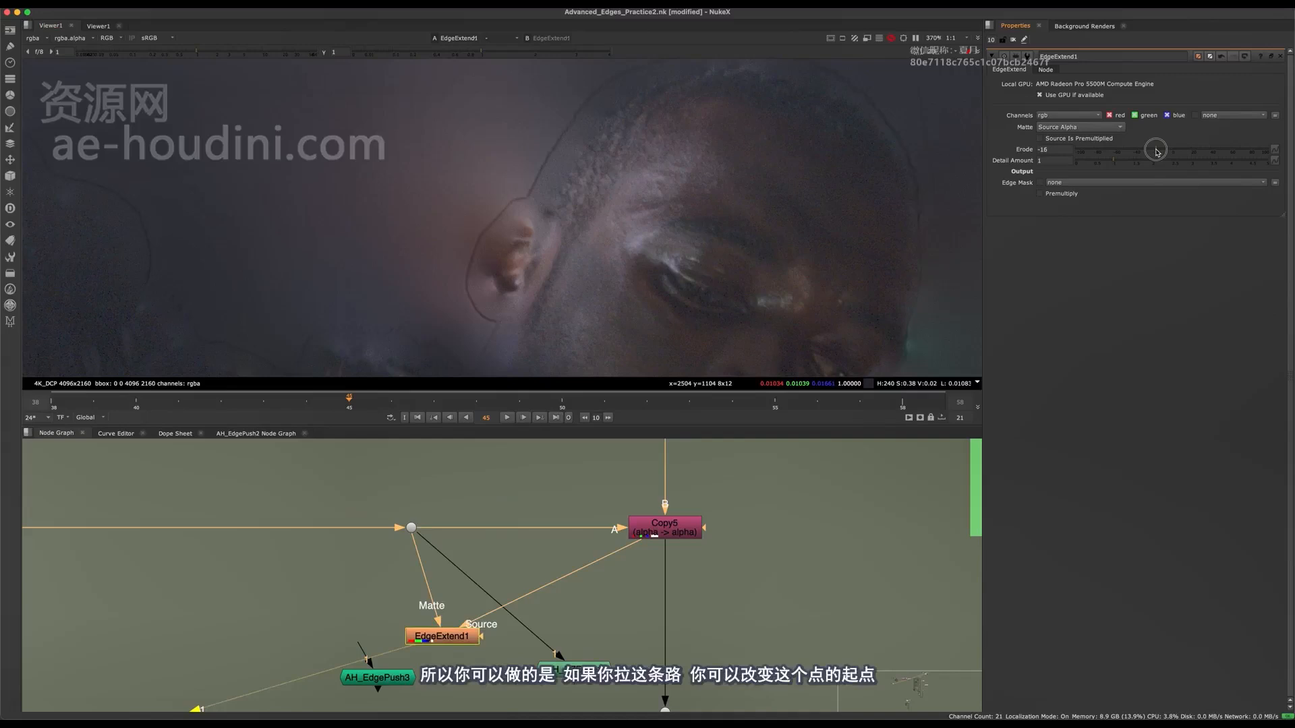
# Test EdgeExtend1's Erode between -30 and -21 against the ear's edge, and settle on -5.
pyautogui.moveTo(1156, 151); pyautogui.dragTo(1143, 154)
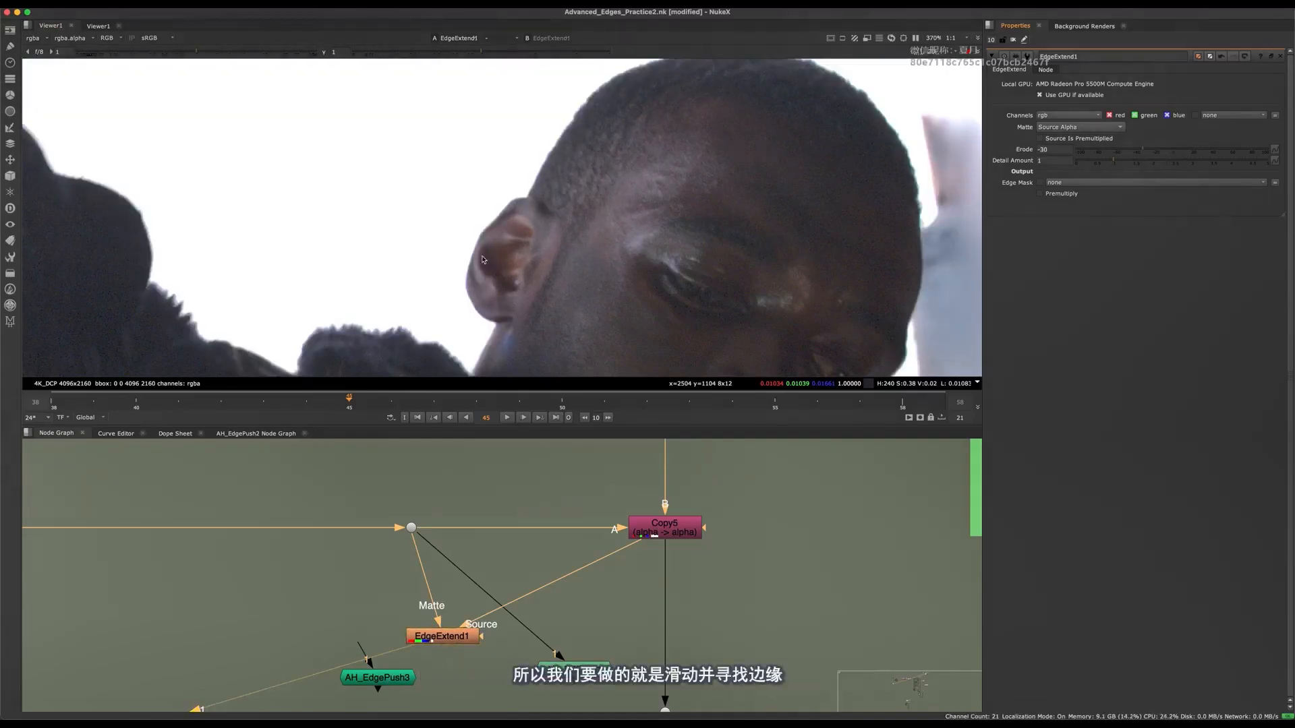
pyautogui.scroll(5, 484, 255)
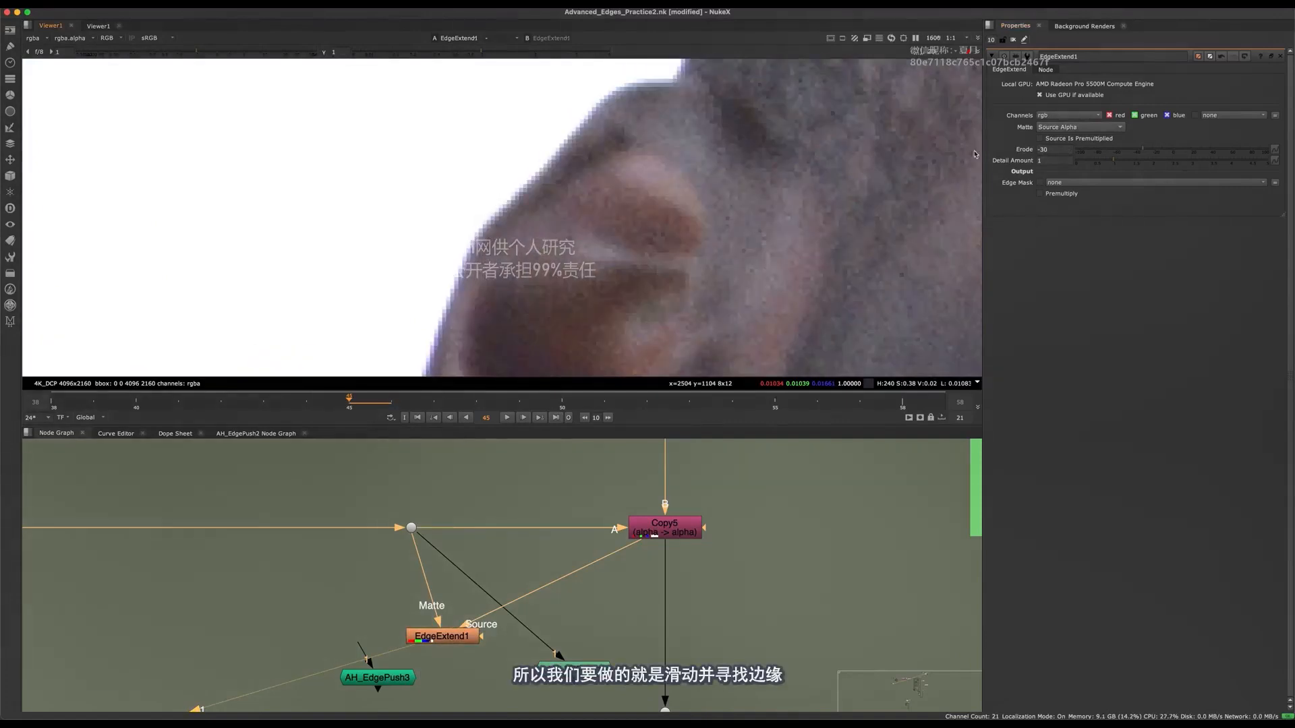
pyautogui.click(1147, 150)
pyautogui.moveTo(1148, 150); pyautogui.dragTo(1151, 148)
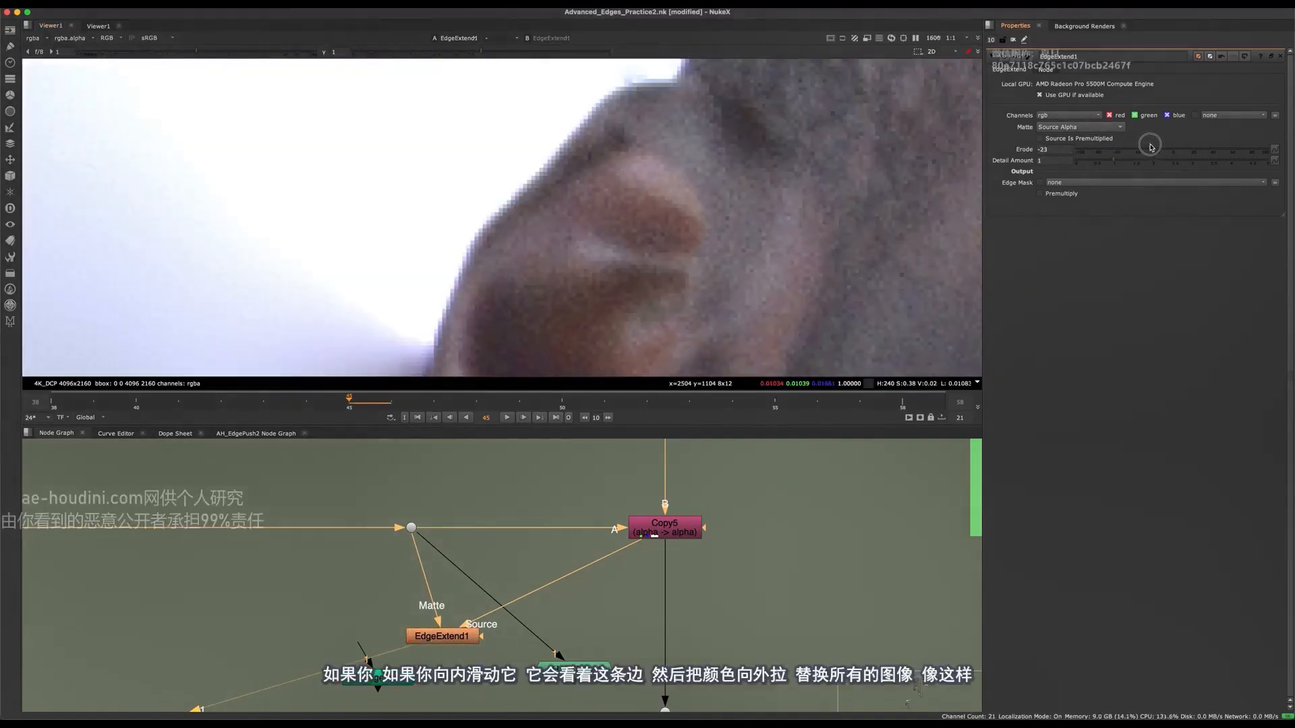
pyautogui.scroll(-3, 493, 233)
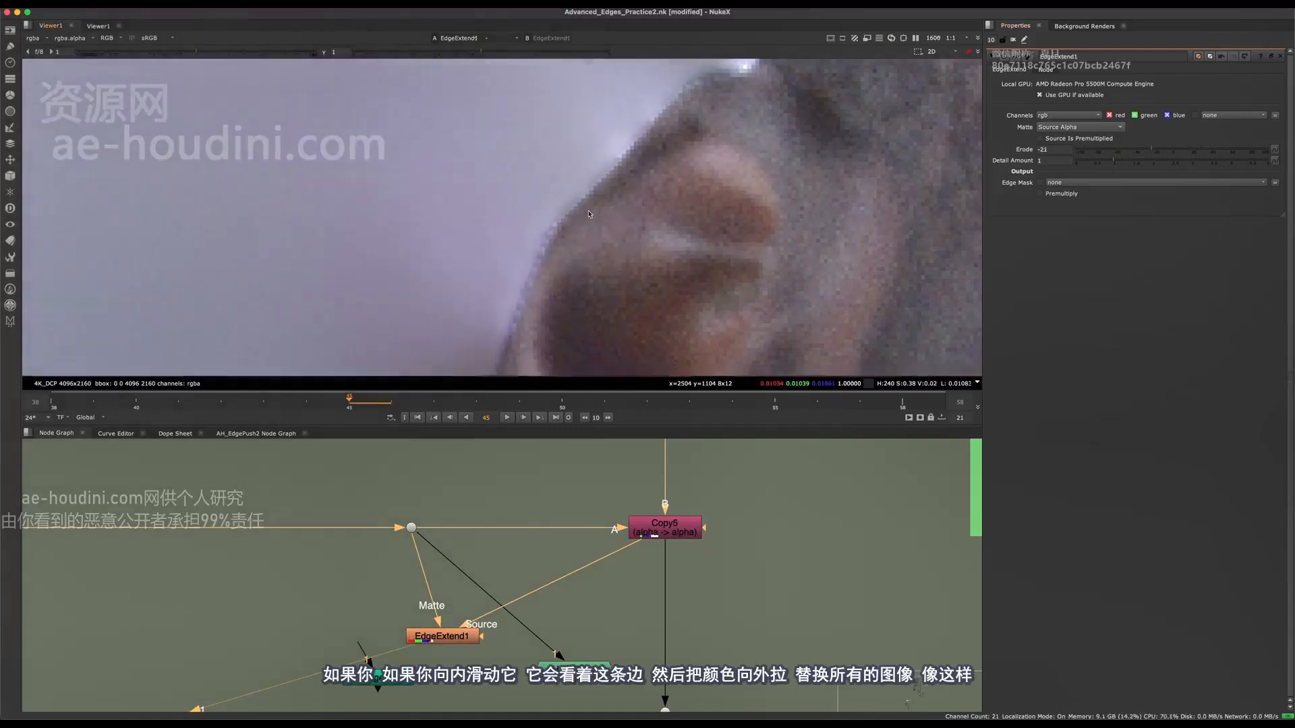
pyautogui.scroll(-4, 483, 174)
pyautogui.moveTo(483, 175); pyautogui.dragTo(500, 209, button='middle')
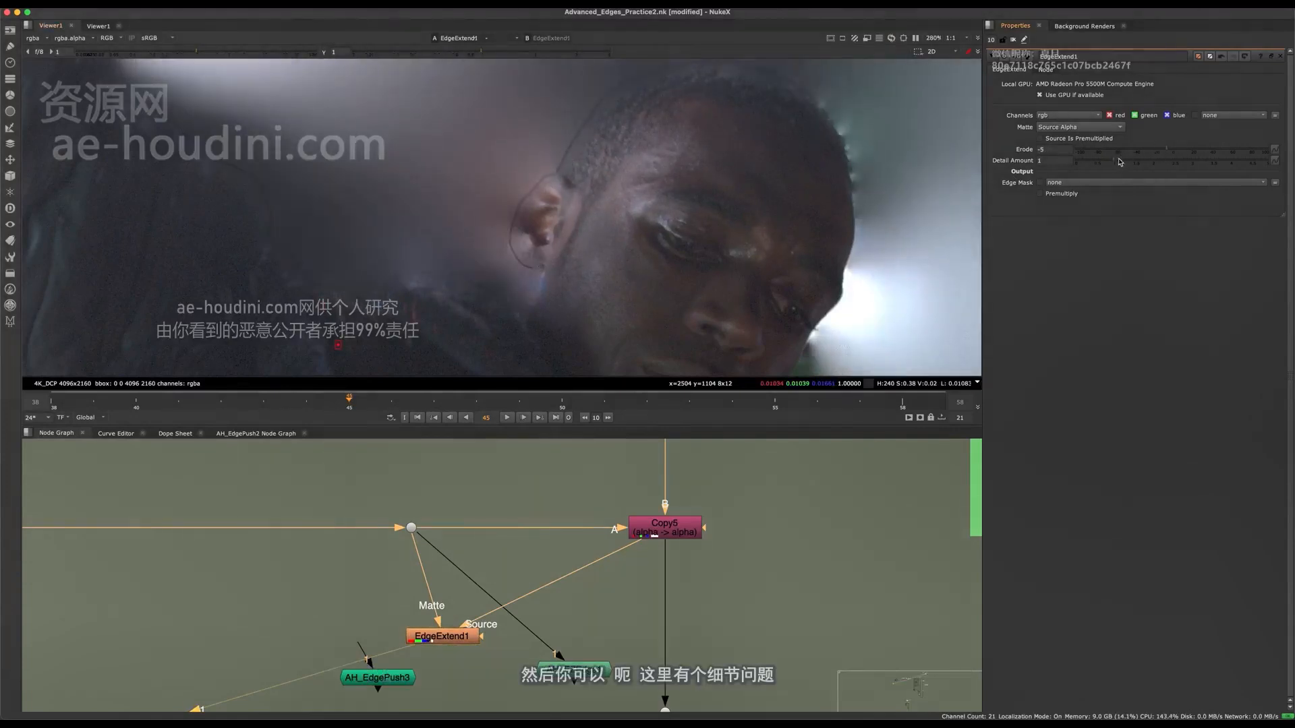
# Try a Detail Amount of 1.1 on EdgeExtend1, check the ear's edge, and reduce the amount to 0.
pyautogui.moveTo(1114, 160)
pyautogui.mouseDown()
pyautogui.moveTo(1135, 162)
pyautogui.moveTo(1117, 162)
pyautogui.mouseUp()
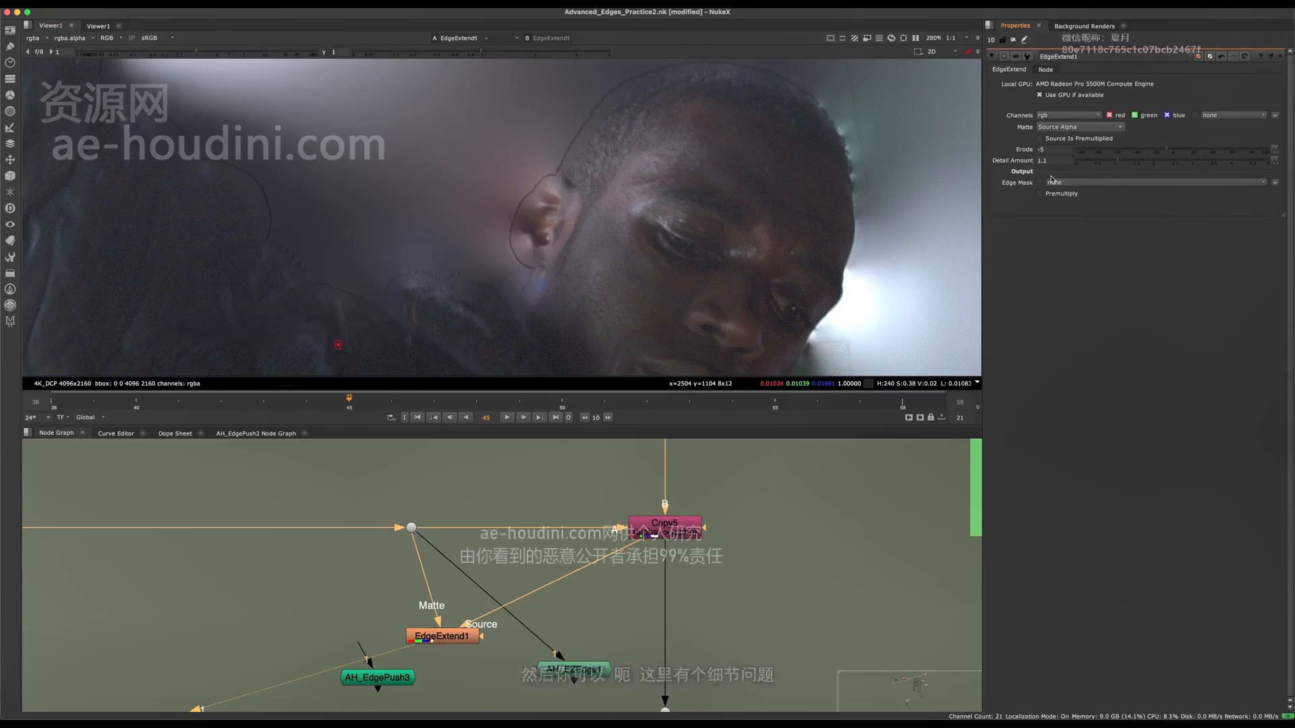
pyautogui.scroll(5, 438, 244)
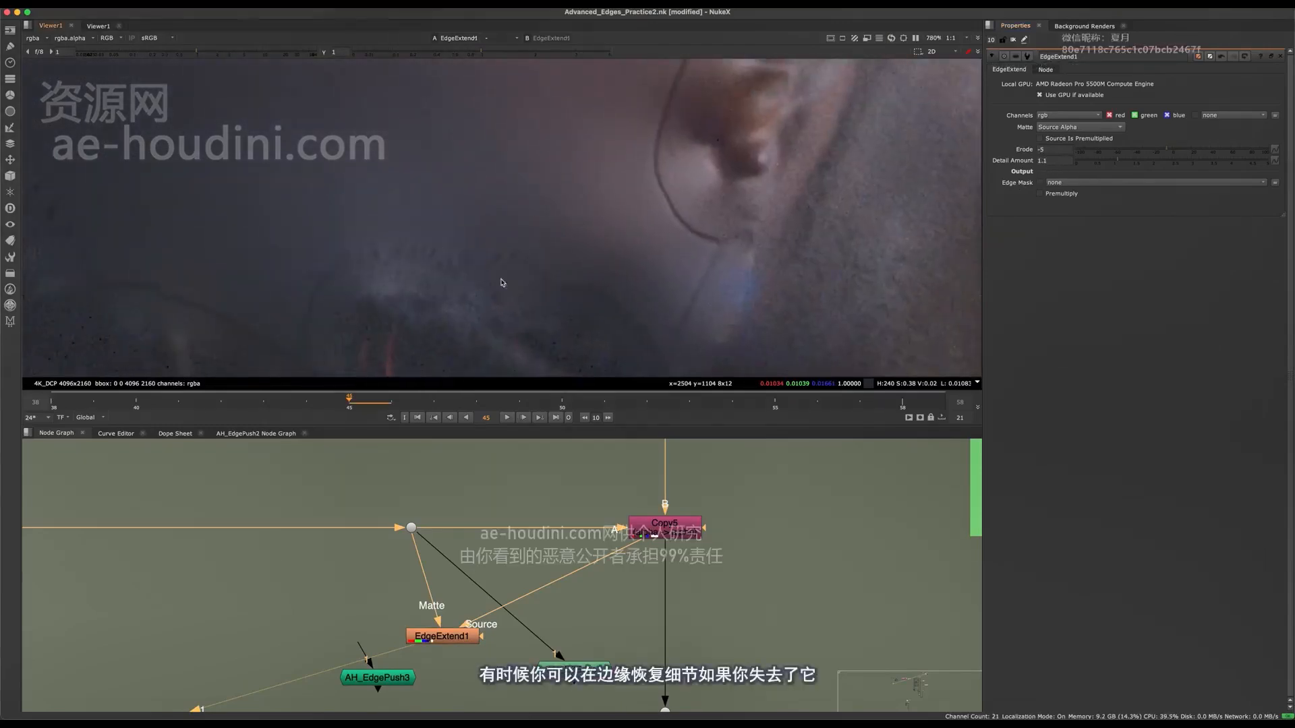
pyautogui.scroll(-3, 502, 283)
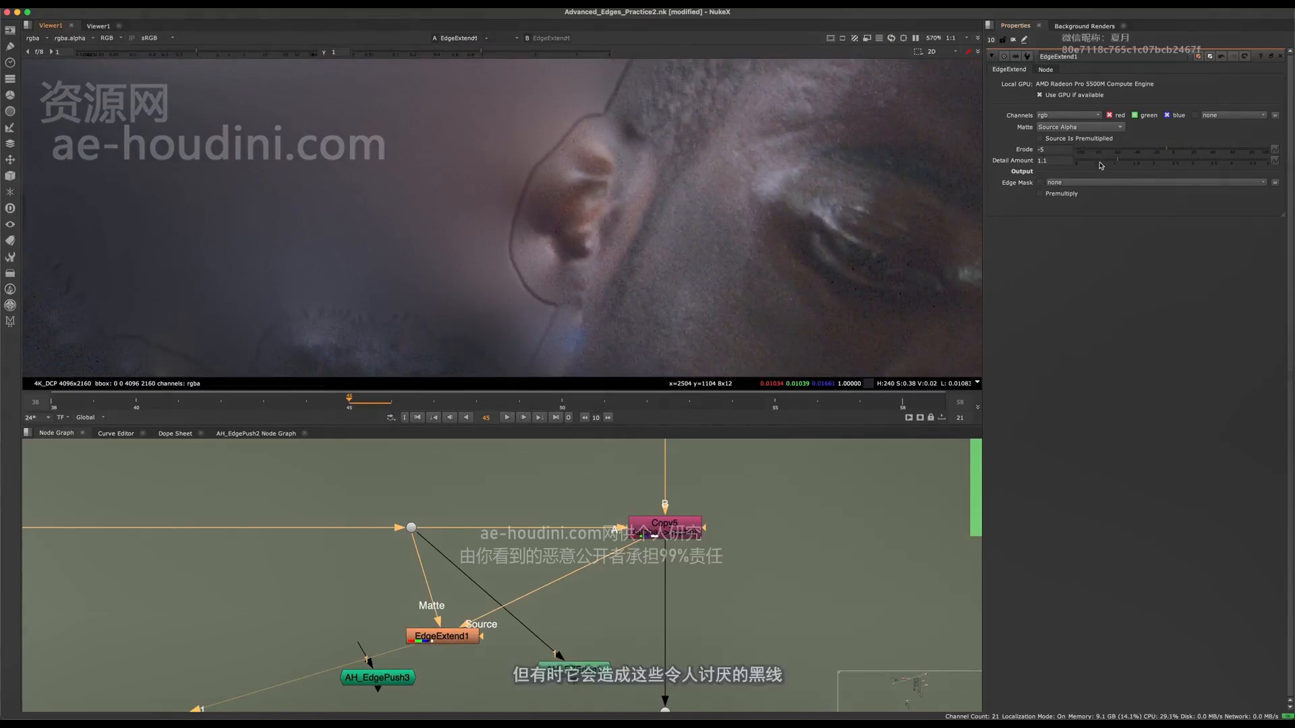
pyautogui.moveTo(1099, 161); pyautogui.dragTo(1066, 159)
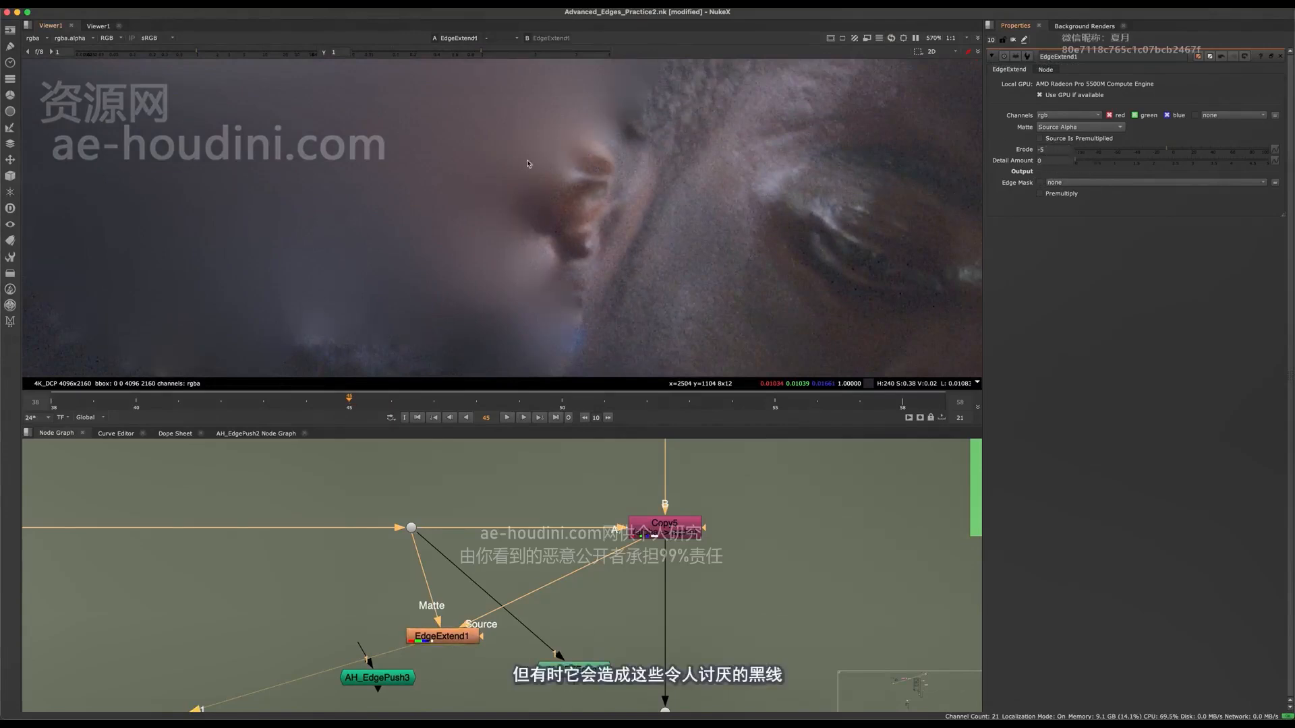
pyautogui.moveTo(1114, 166); pyautogui.dragTo(980, 241)
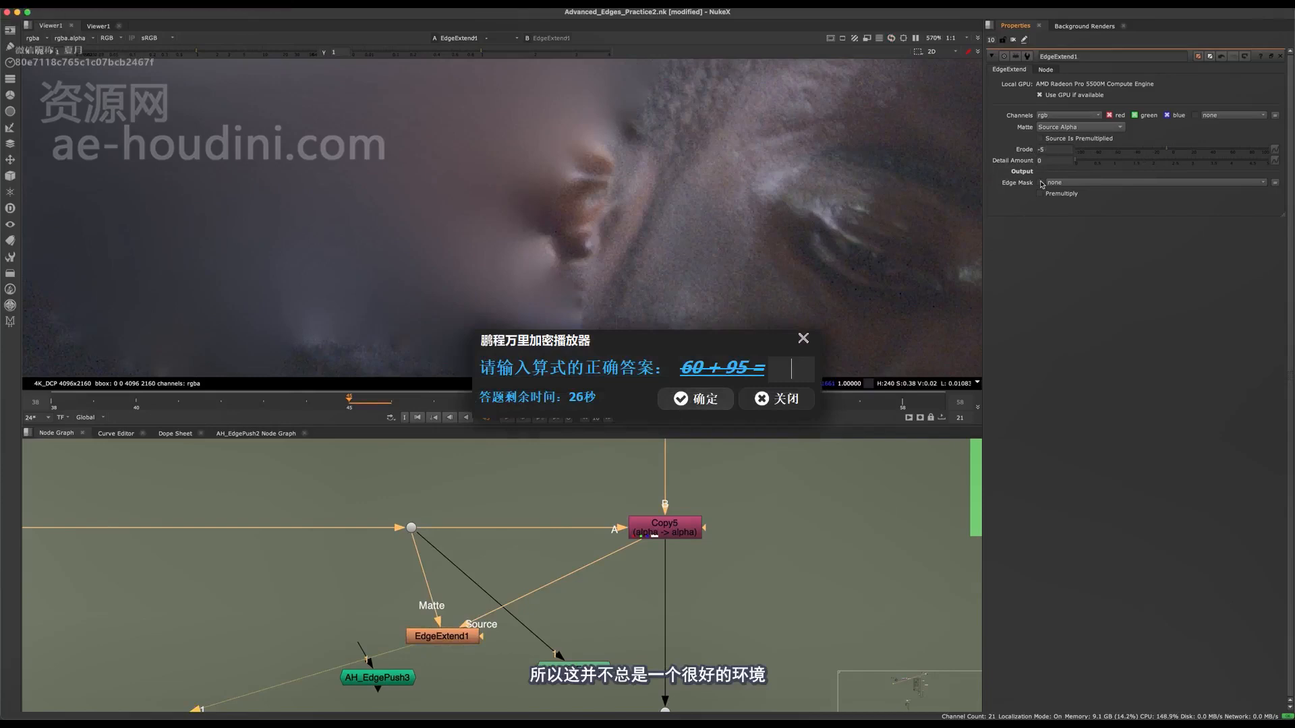
pyautogui.write('15')
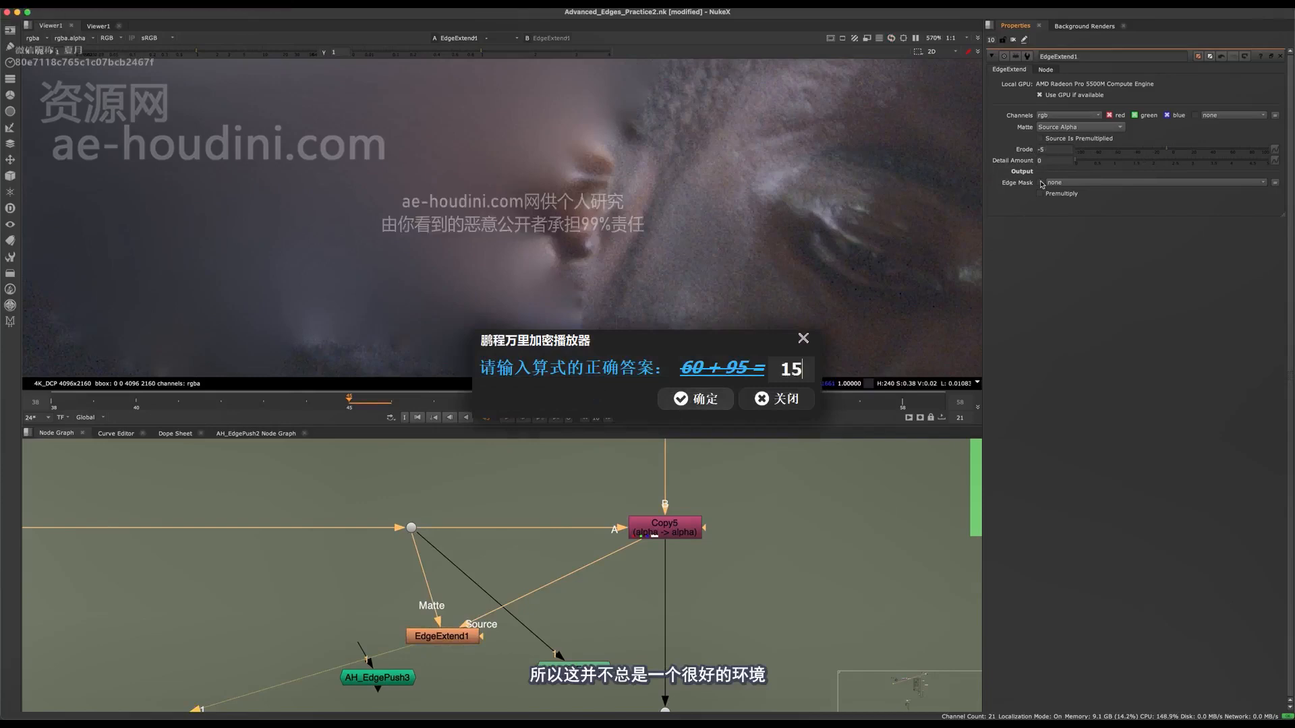
pyautogui.write('5')
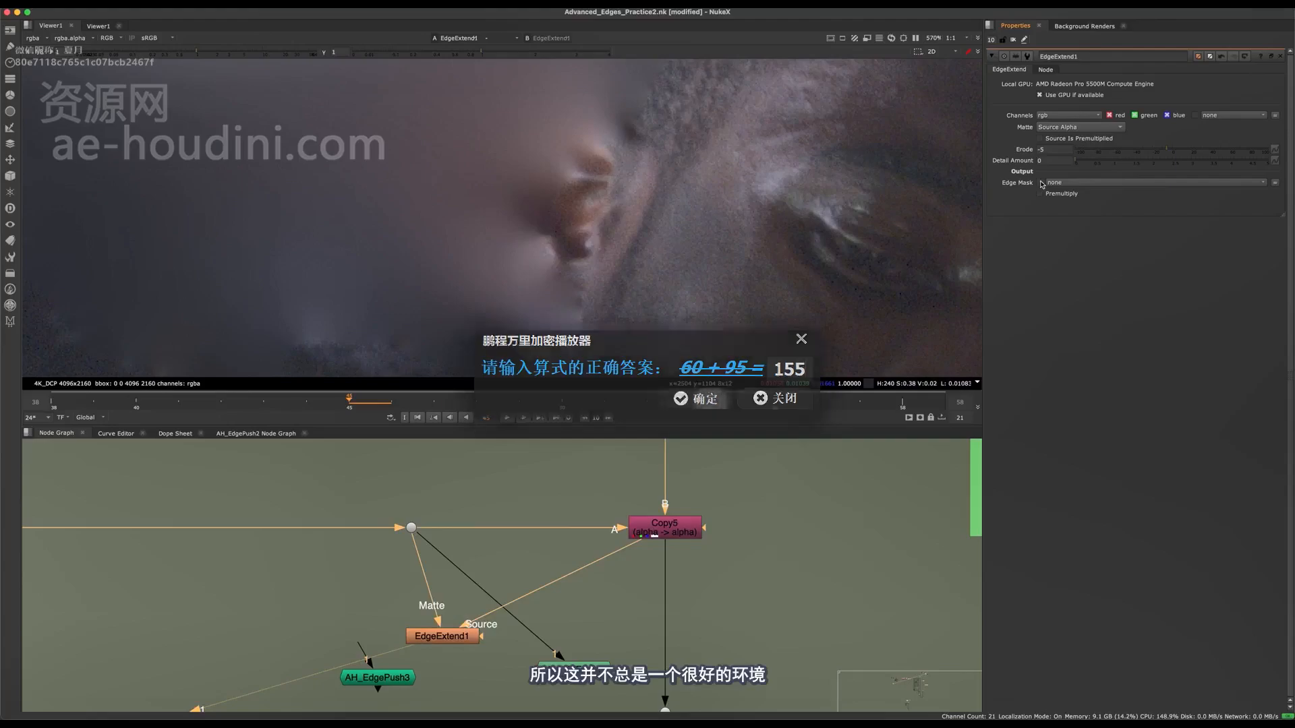
pyautogui.click(695, 399)
# Connect EdgeExtend1's output to the premult node below it and inspect the ear and head edges in the Merge51 composite.
pyautogui.scroll(-3, 602, 625)
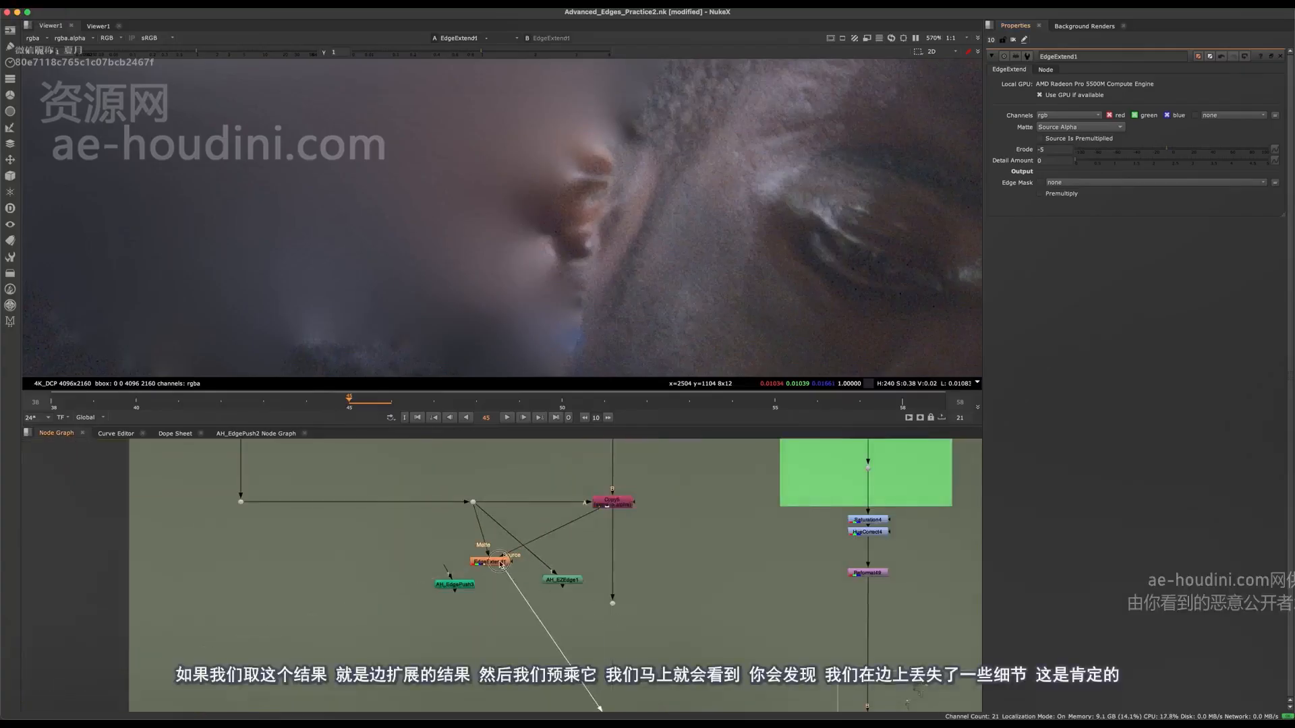
pyautogui.moveTo(500, 564); pyautogui.dragTo(508, 567)
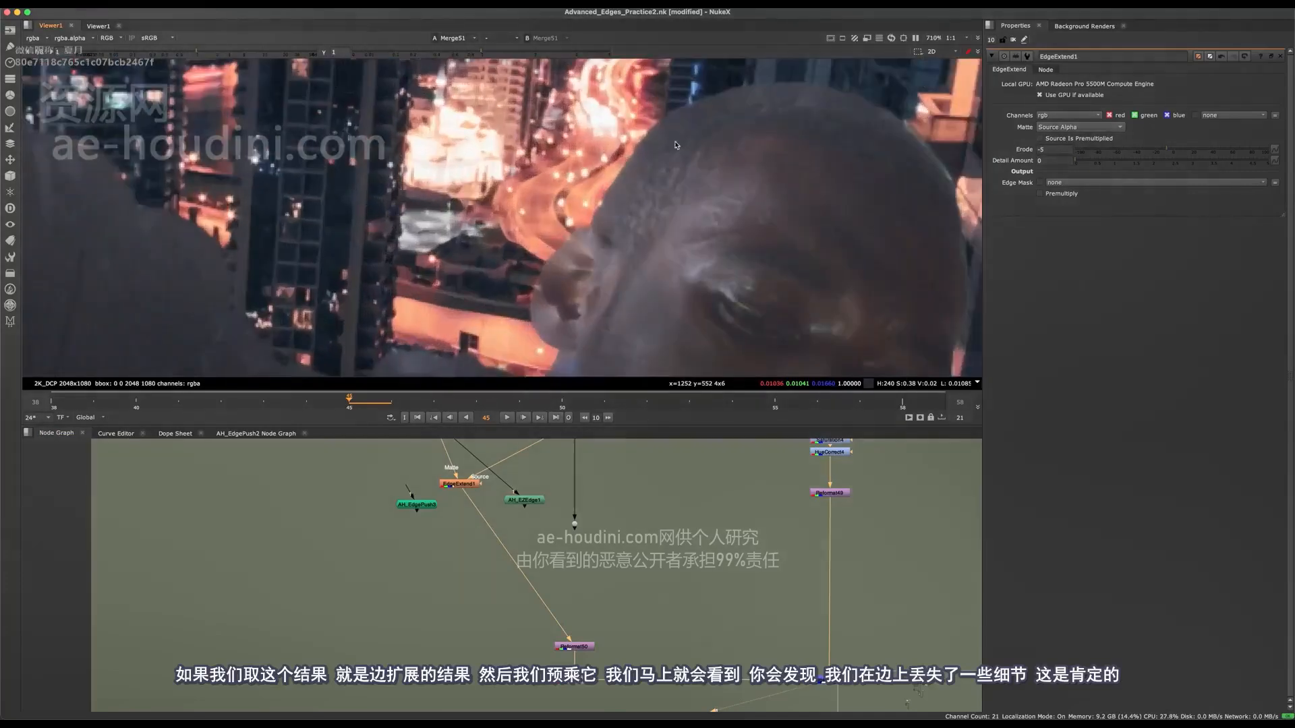
pyautogui.scroll(5, 676, 145)
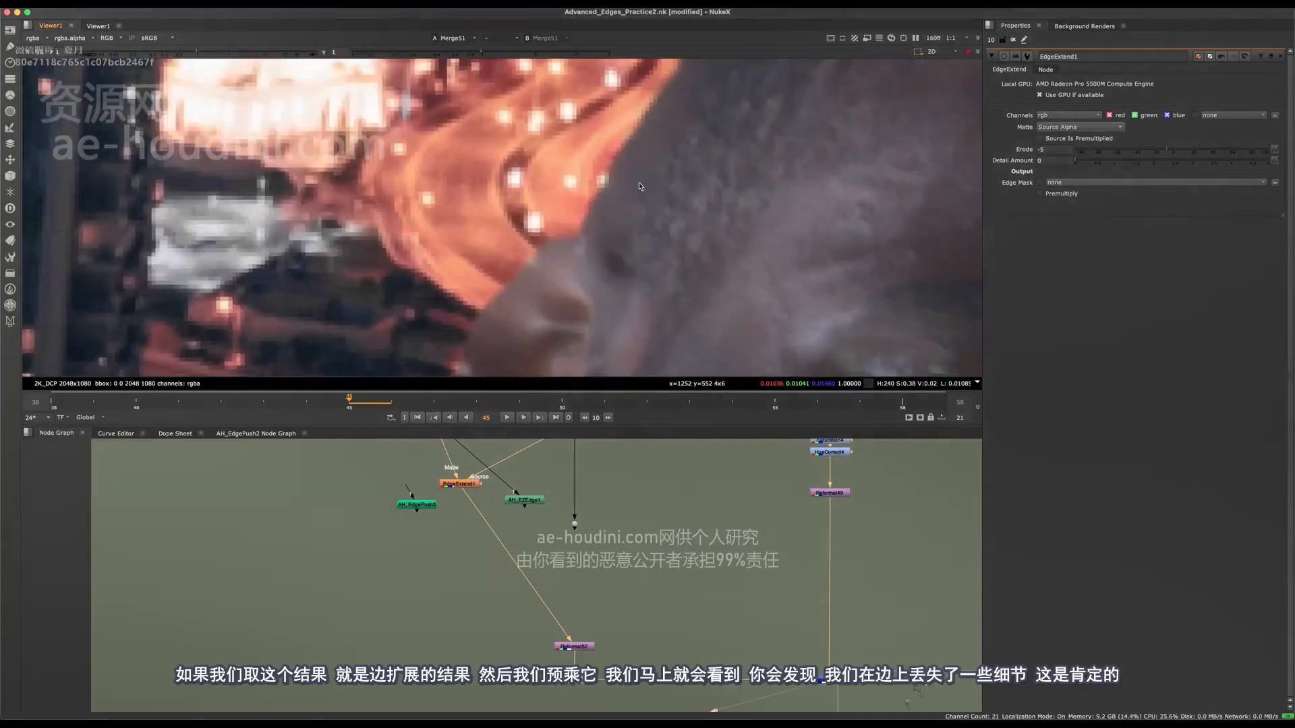
pyautogui.moveTo(641, 188); pyautogui.dragTo(570, 362, button='middle')
pyautogui.moveTo(910, 260); pyautogui.dragTo(819, 283, button='middle')
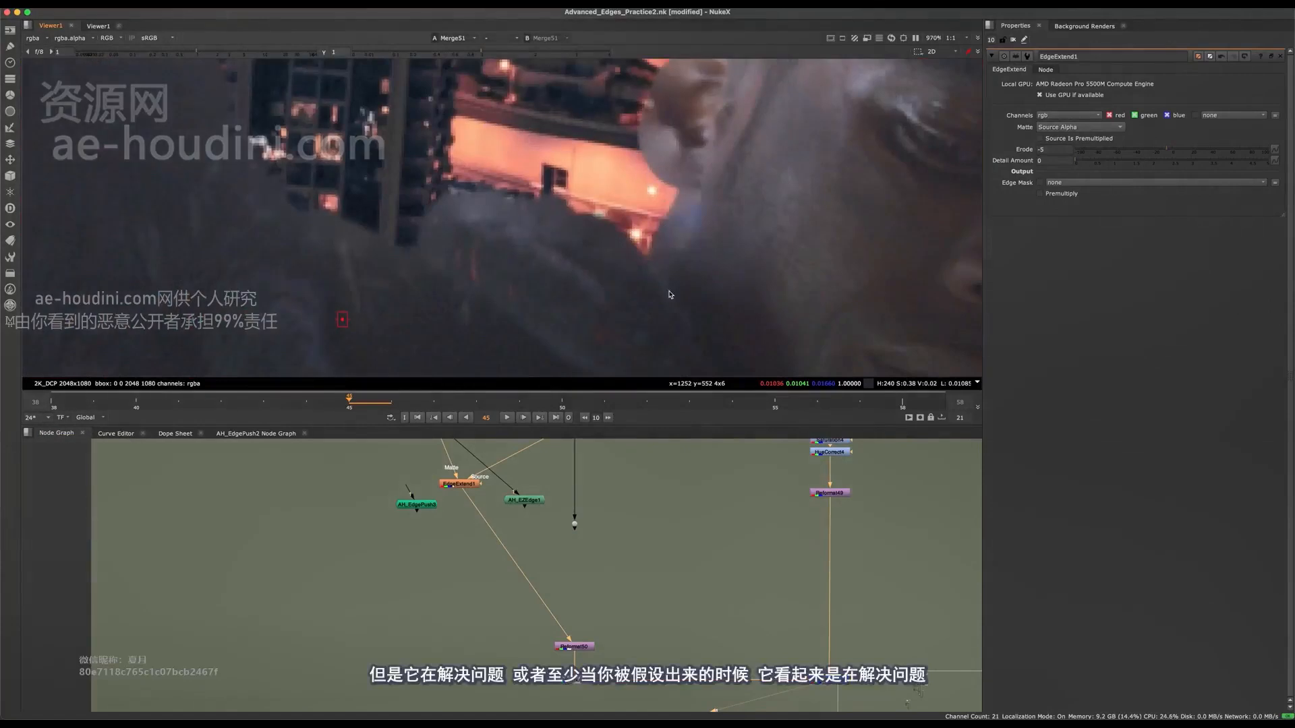
# Review the whole Merge51 composite in an enlarged viewer and return to the normal layout.
pyautogui.scroll(-8, 670, 294)
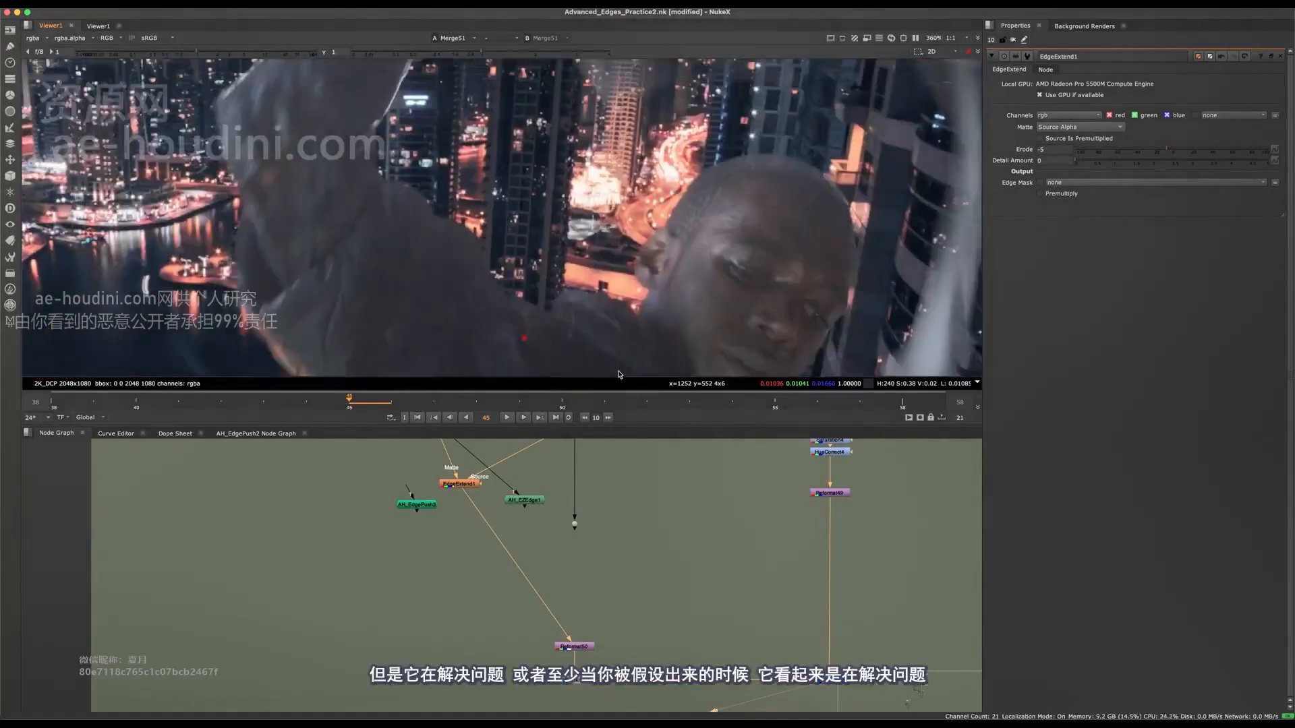
pyautogui.press('f')
pyautogui.press('space')
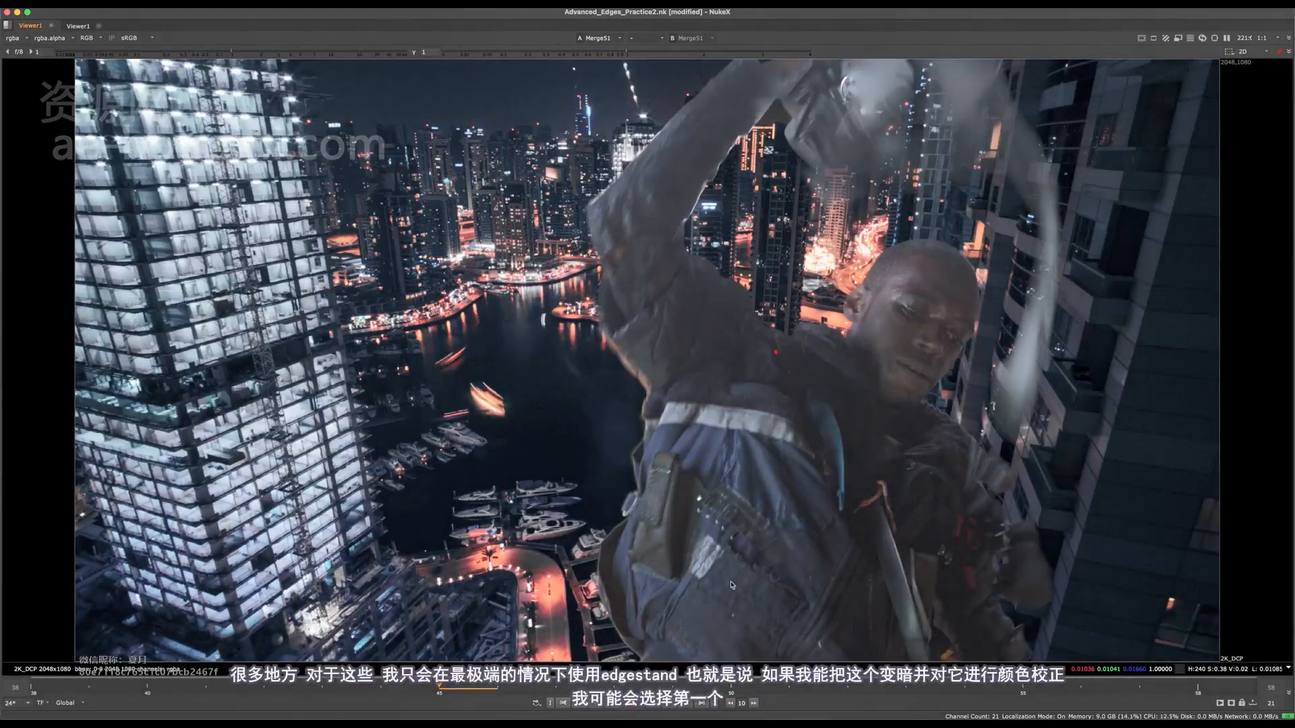
pyautogui.press('space')
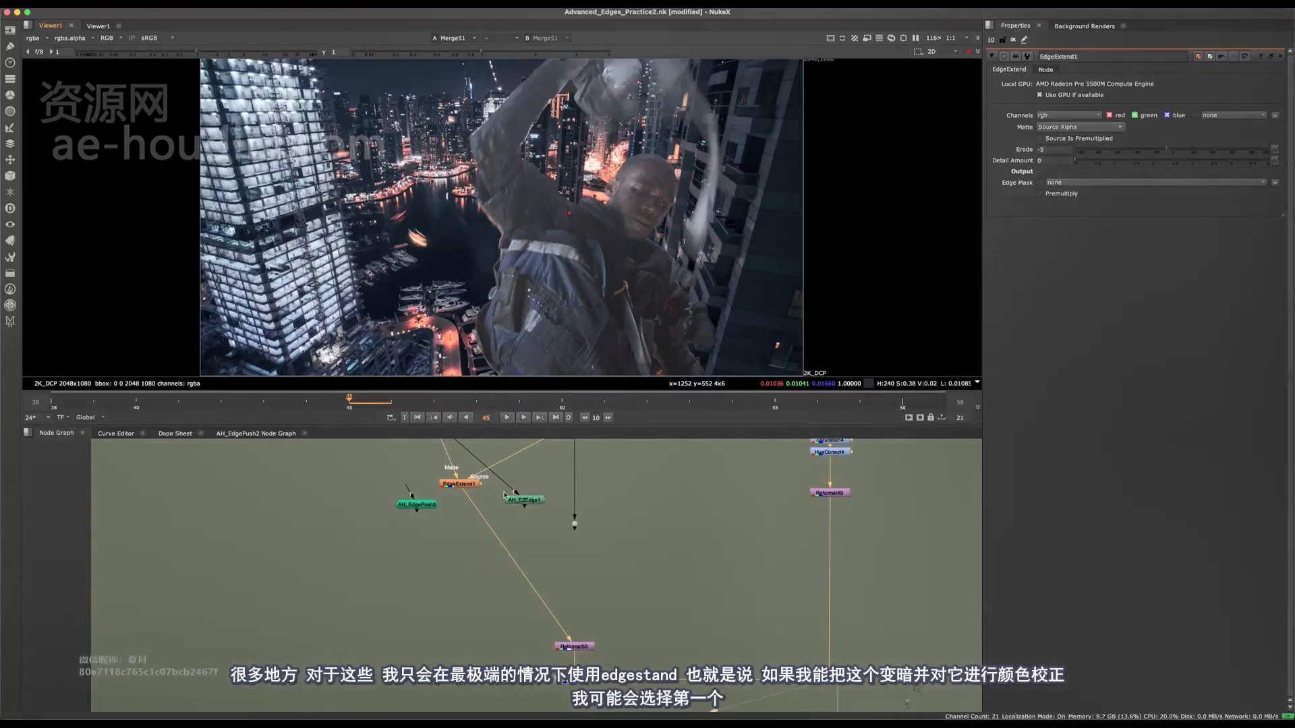
# Compare the character's jacket edge at the waist with EdgeExtend1 disabled and enabled.
pyautogui.scroll(2, 504, 495)
pyautogui.moveTo(497, 560); pyautogui.dragTo(673, 543)
pyautogui.scroll(10, 677, 132)
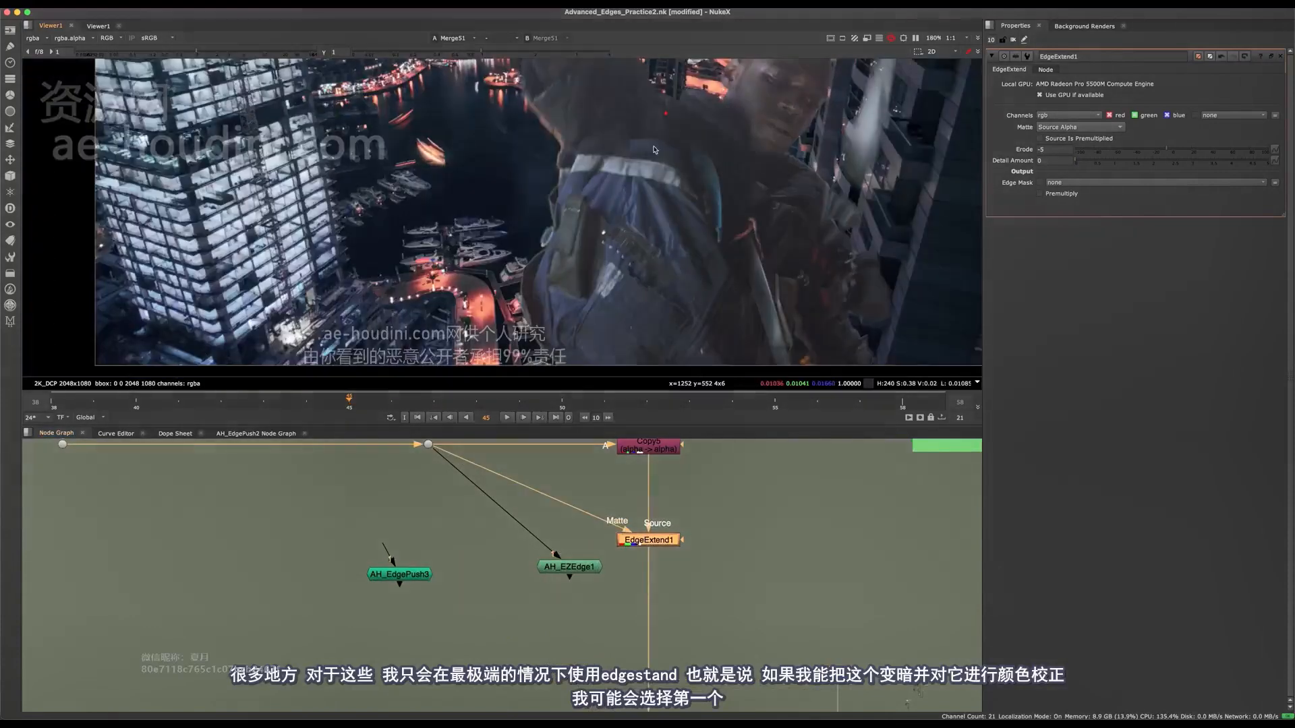
pyautogui.scroll(1, 561, 167)
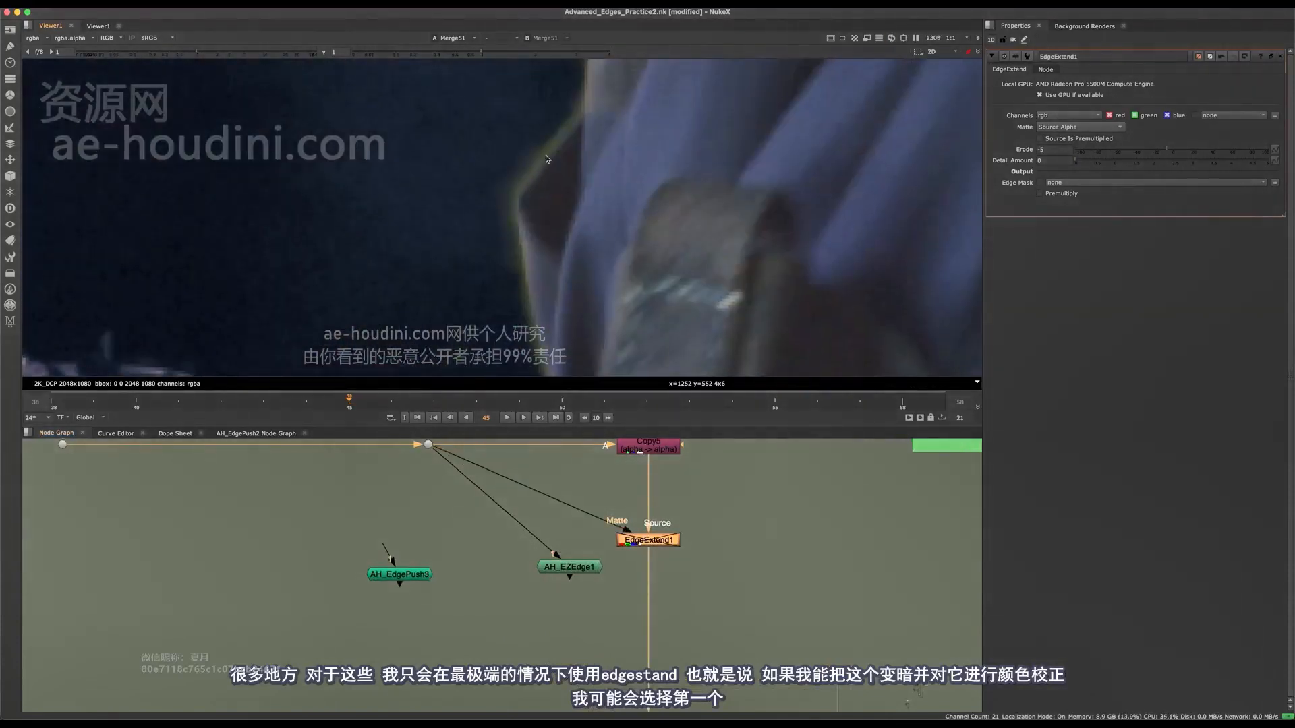
pyautogui.scroll(-6, 549, 165)
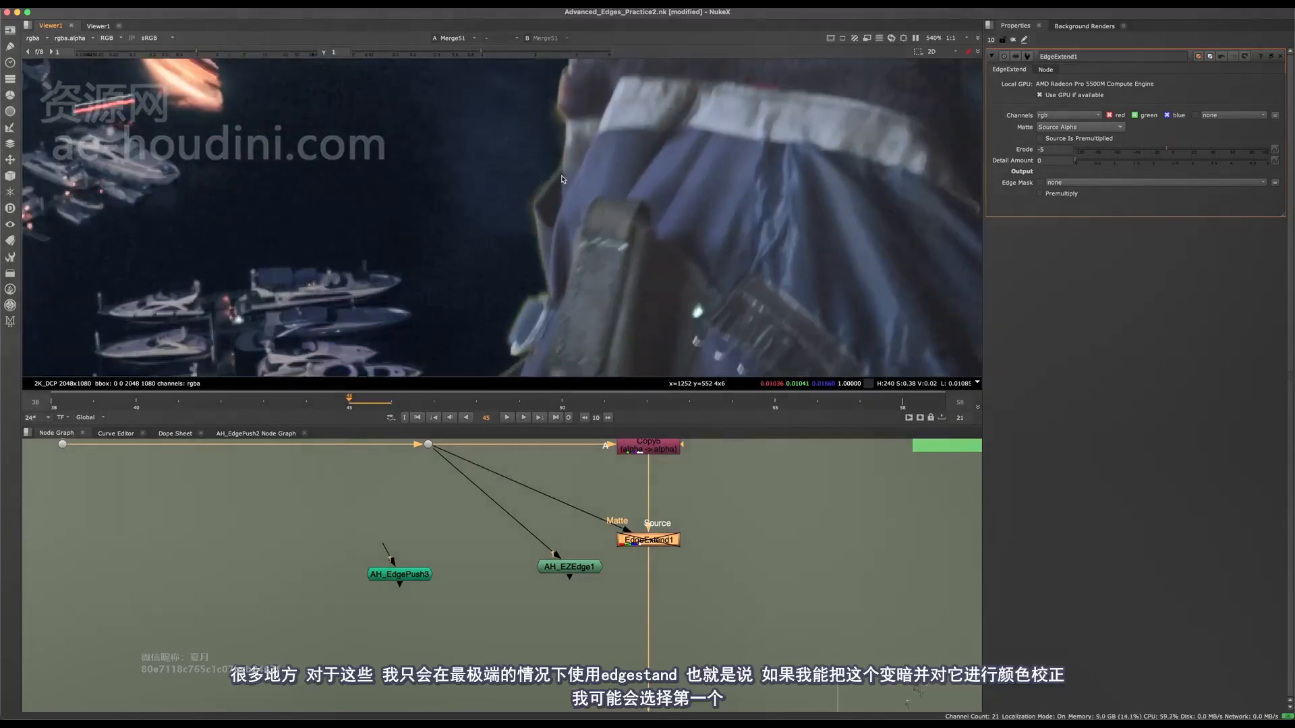
pyautogui.moveTo(735, 519); pyautogui.dragTo(600, 547)
pyautogui.press('d')
# View EdgeExtend1's output and the Premult4 output at the jacket's waist edge.
pyautogui.moveTo(611, 562); pyautogui.dragTo(510, 590, button='middle')
pyautogui.press('1')
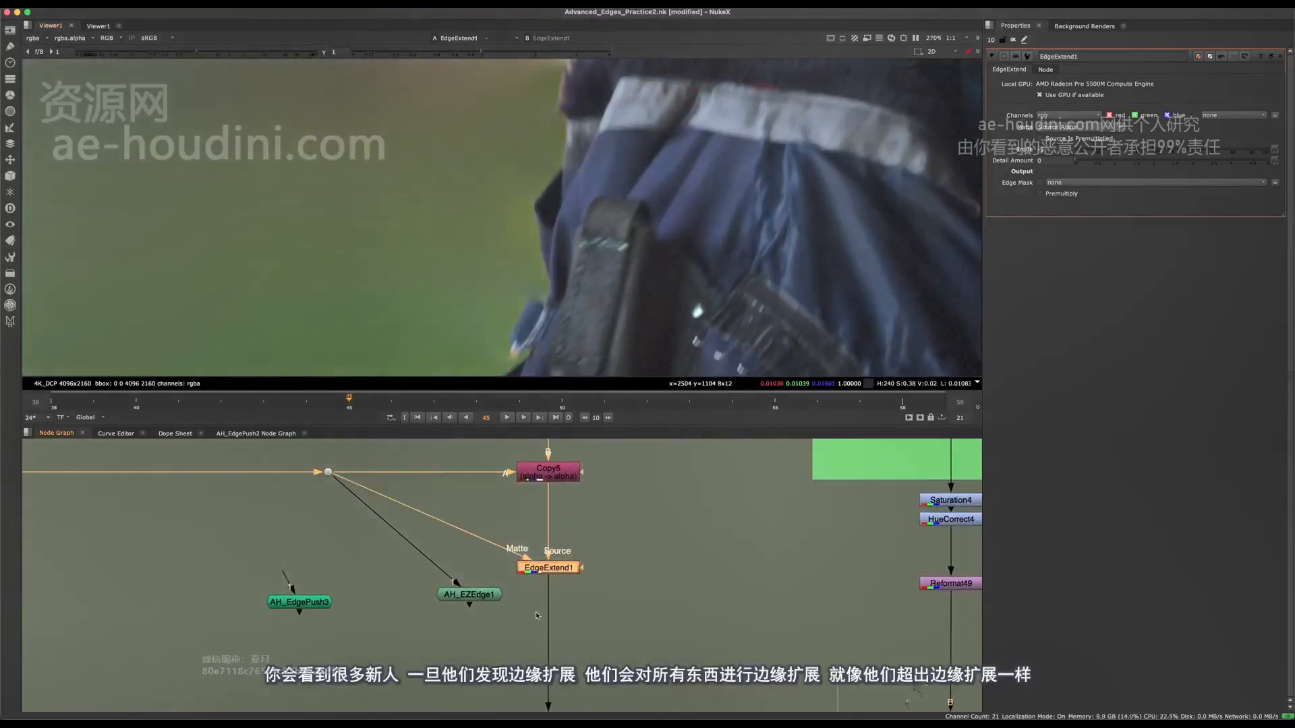
pyautogui.click(624, 570)
pyautogui.moveTo(620, 607); pyautogui.dragTo(542, 453, button='middle')
pyautogui.moveTo(541, 648); pyautogui.dragTo(540, 532, button='middle')
pyautogui.scroll(-2, 533, 522)
pyautogui.moveTo(524, 606); pyautogui.dragTo(406, 660)
pyautogui.press('1')
pyautogui.moveTo(838, 610); pyautogui.dragTo(611, 671)
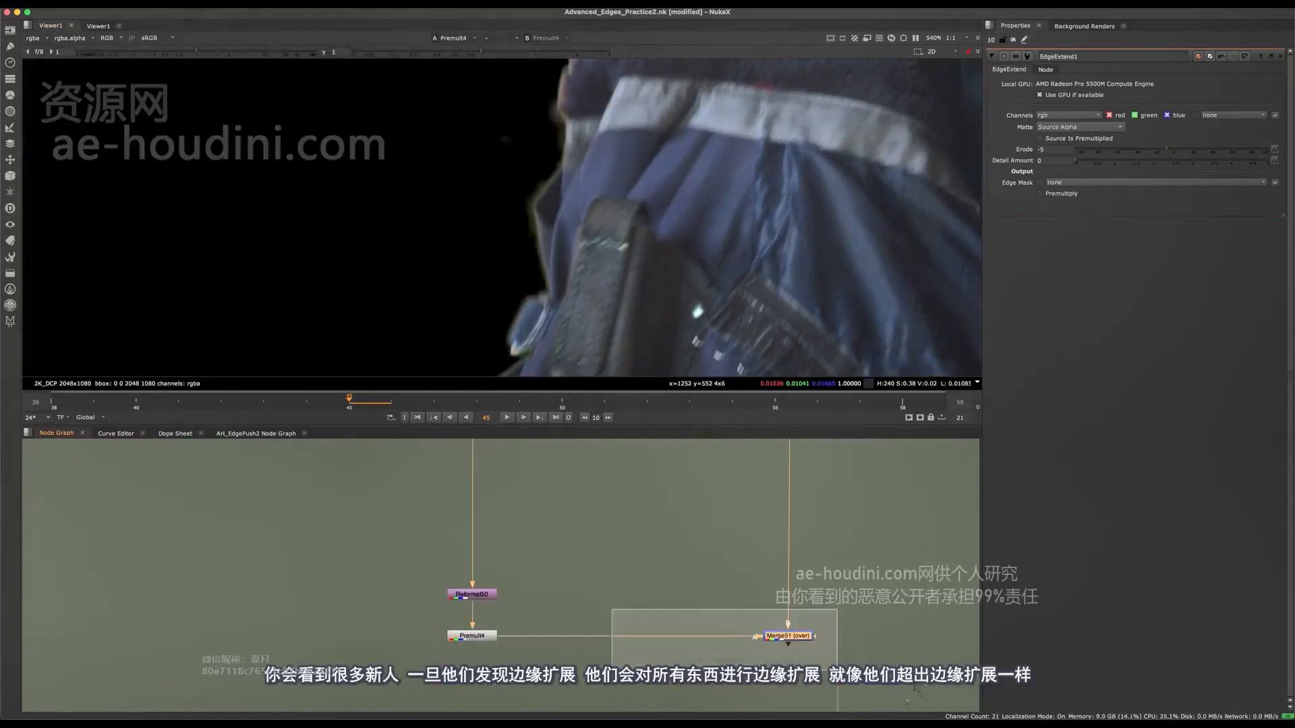
# View Merge51 again and compare the character's head and shoulder edges by toggling EdgeExtend1.
pyautogui.press('1')
pyautogui.moveTo(728, 128); pyautogui.dragTo(607, 196, button='middle')
pyautogui.scroll(-6, 634, 188)
pyautogui.moveTo(664, 165); pyautogui.dragTo(621, 184, button='middle')
pyautogui.scroll(6, 621, 183)
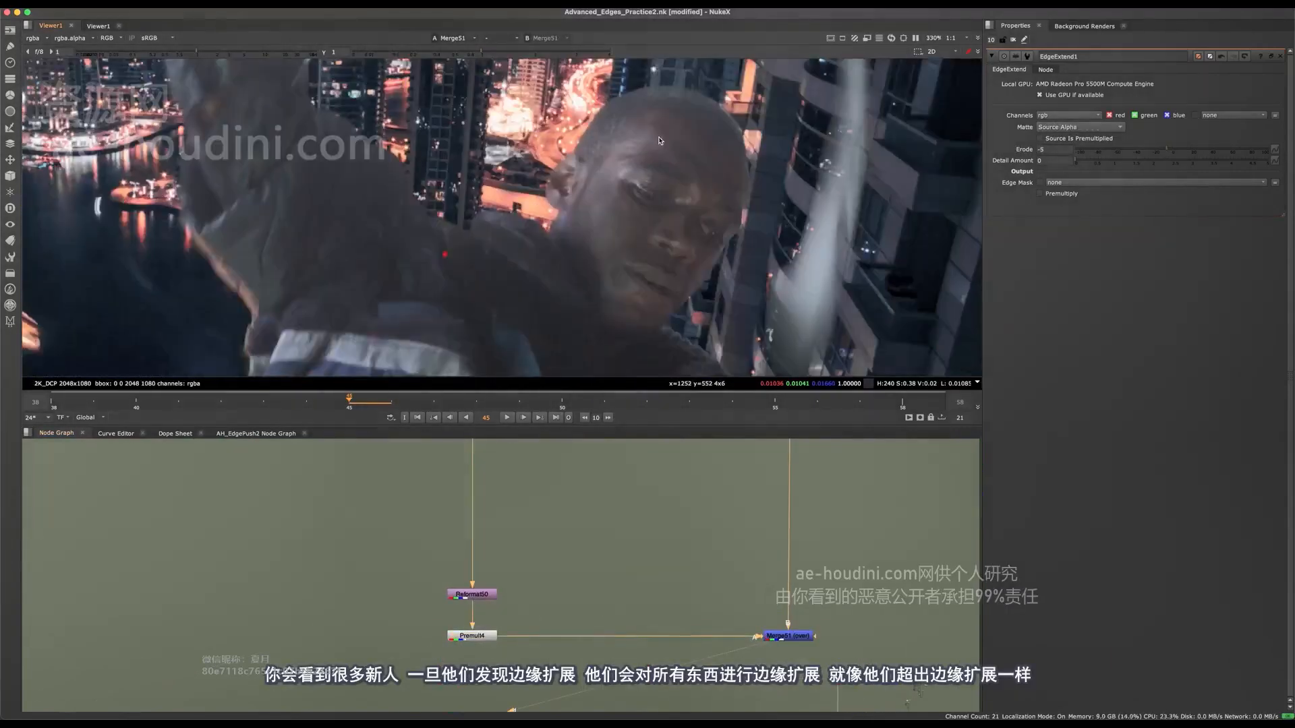
pyautogui.moveTo(466, 448); pyautogui.dragTo(502, 615, button='middle')
pyautogui.moveTo(592, 553); pyautogui.dragTo(466, 592)
pyautogui.press('d')
pyautogui.press('d')
pyautogui.press('d')
pyautogui.press('d')
pyautogui.press('d')
pyautogui.press('d')
pyautogui.press('d')
pyautogui.press('d')
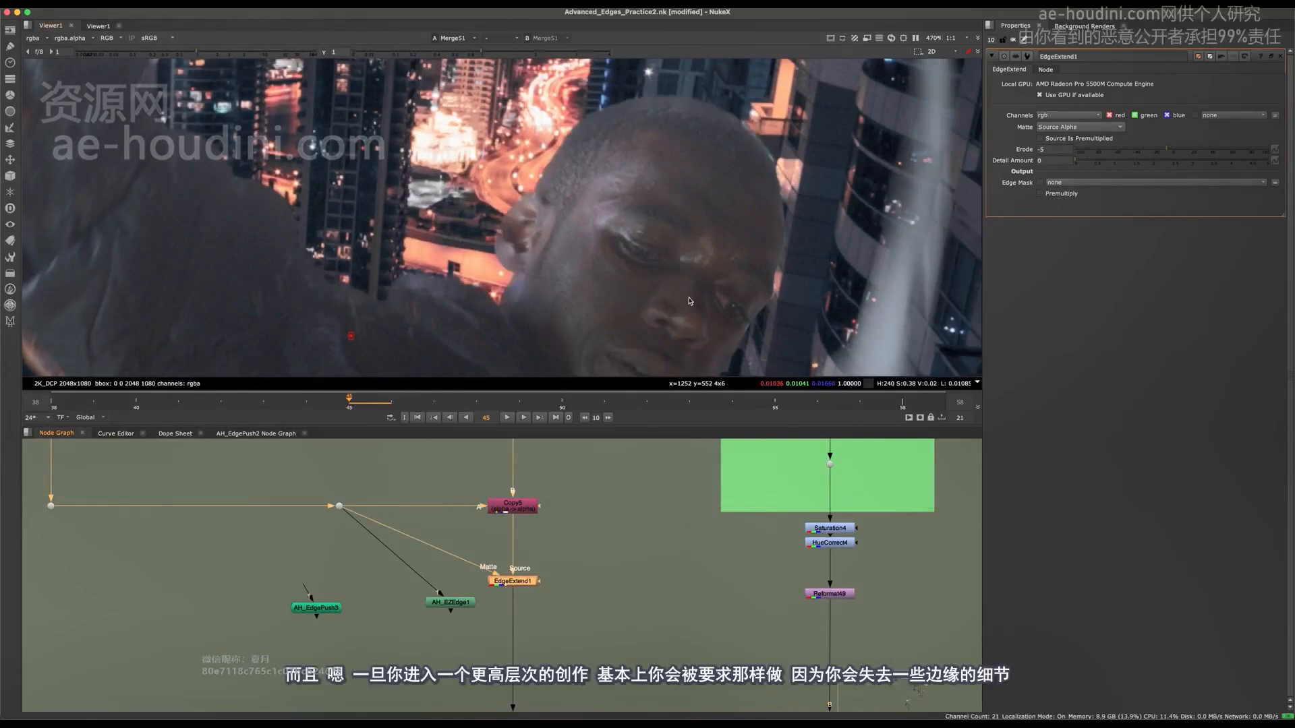
# Examine the top of the head up close in Merge51, switching EdgeExtend1 off and on to judge lost edge detail.
pyautogui.scroll(5, 648, 110)
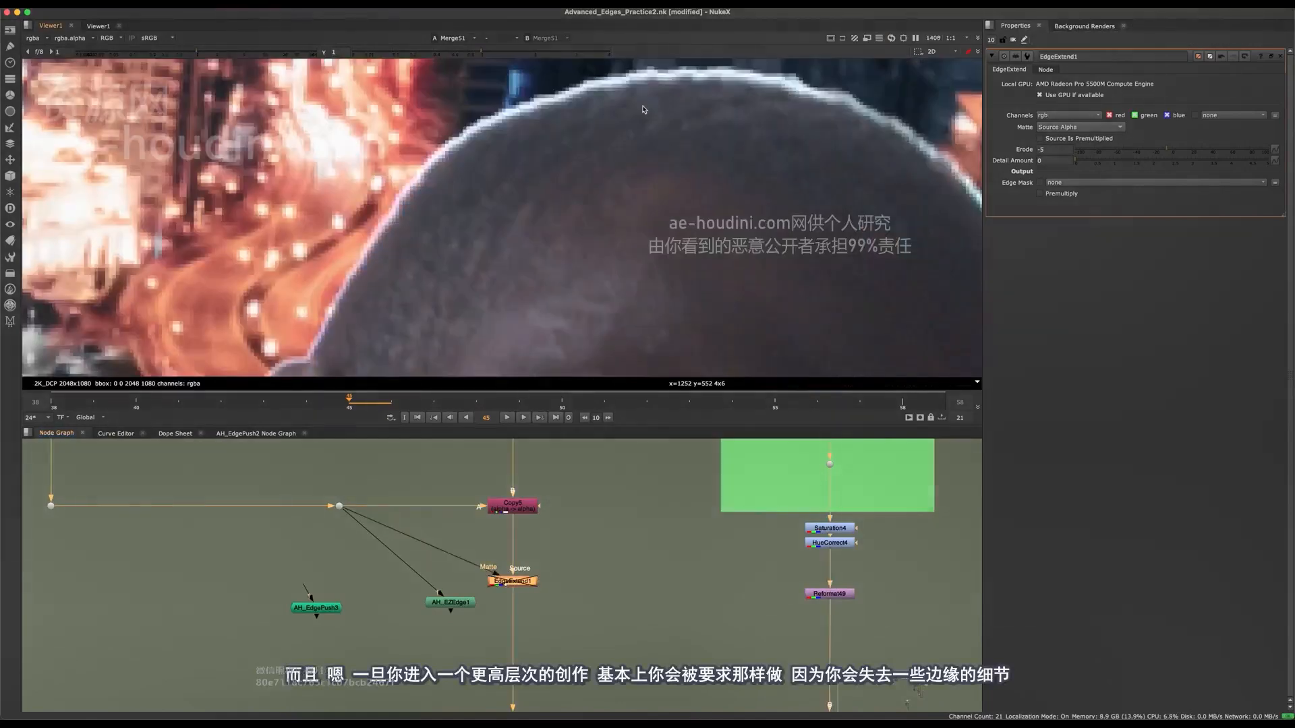
pyautogui.moveTo(841, 258); pyautogui.dragTo(681, 231, button='middle')
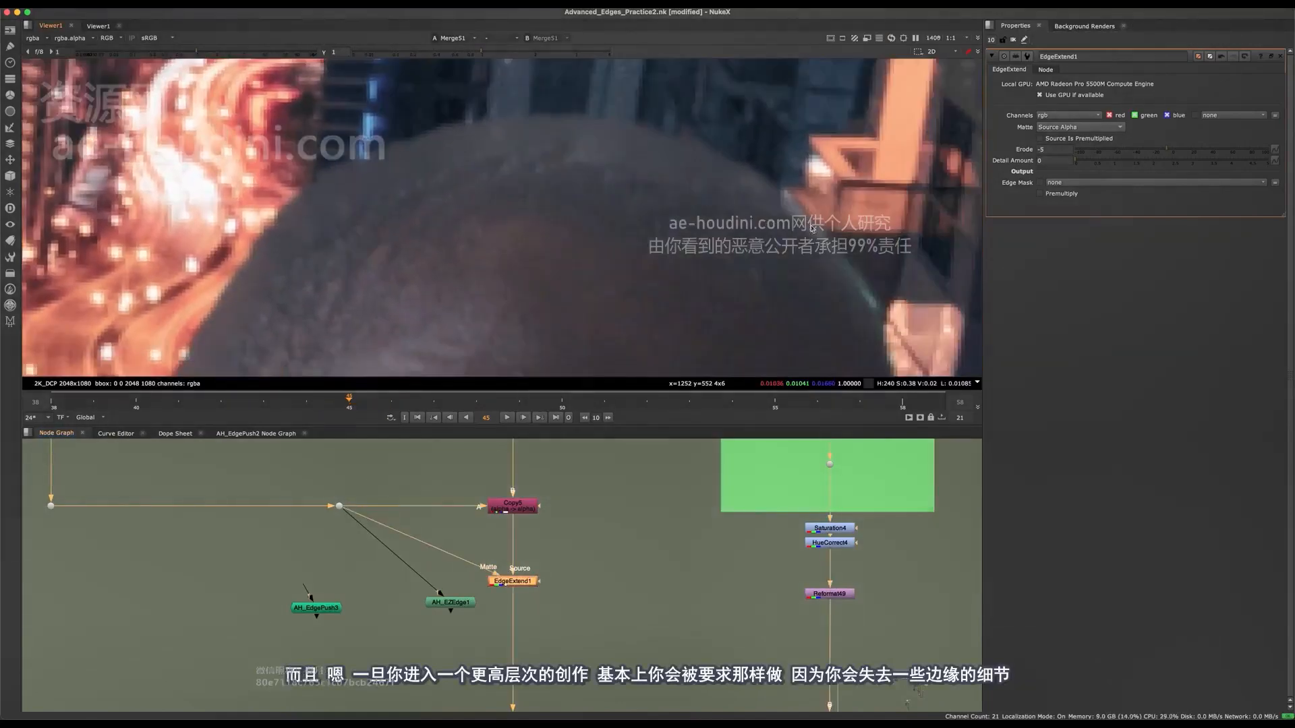
pyautogui.press('d')
pyautogui.press('d')
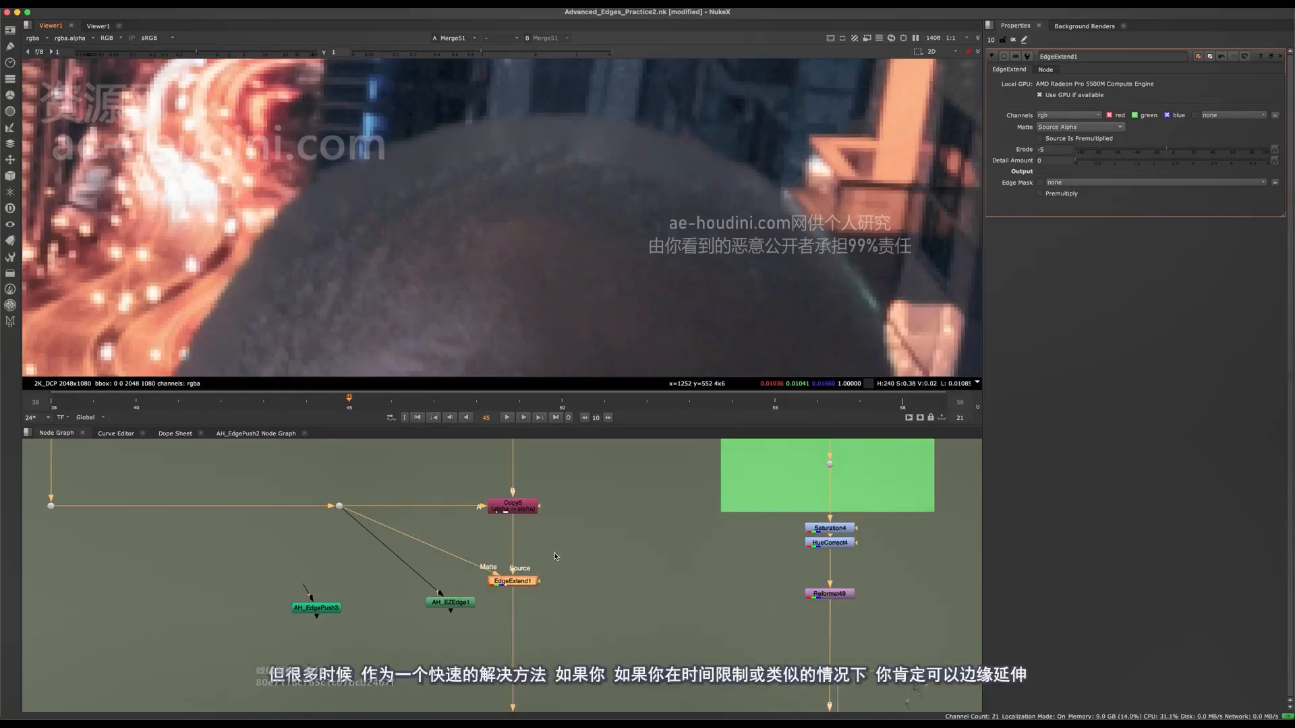
pyautogui.press('d')
pyautogui.press('d')
pyautogui.press('d')
pyautogui.press('d')
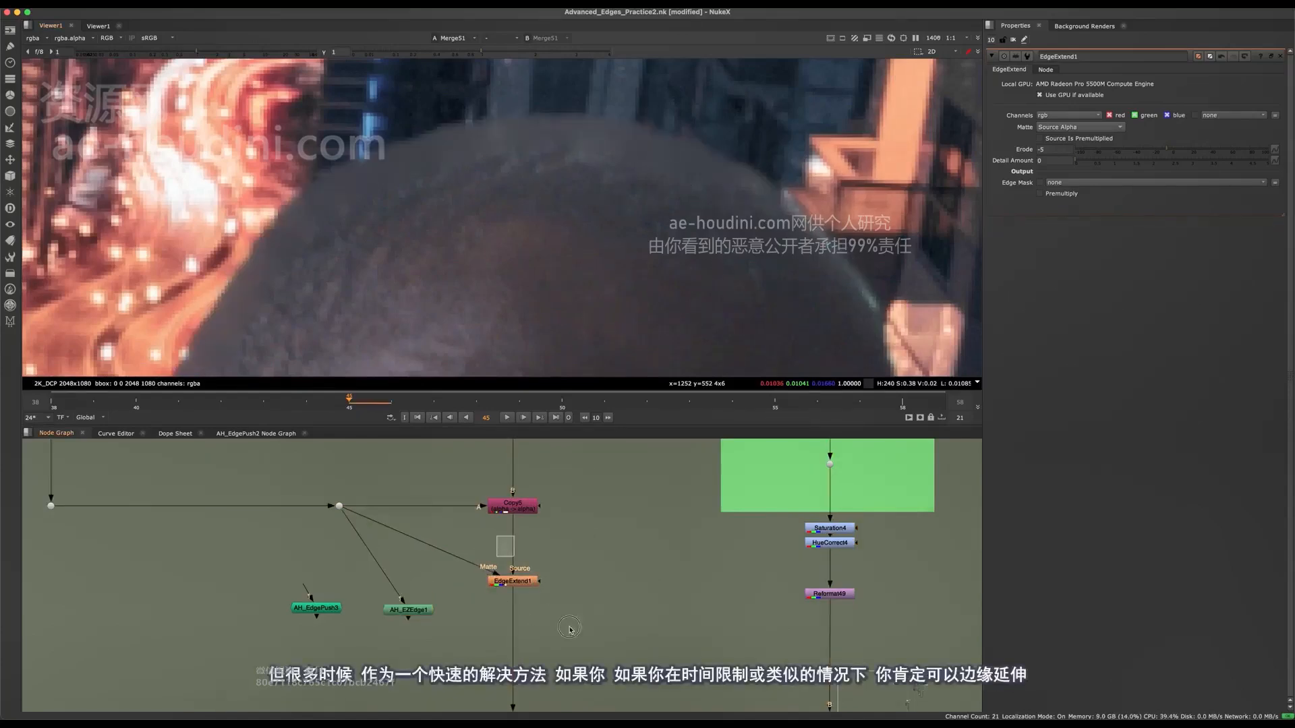
pyautogui.press('d')
pyautogui.scroll(-5, 576, 219)
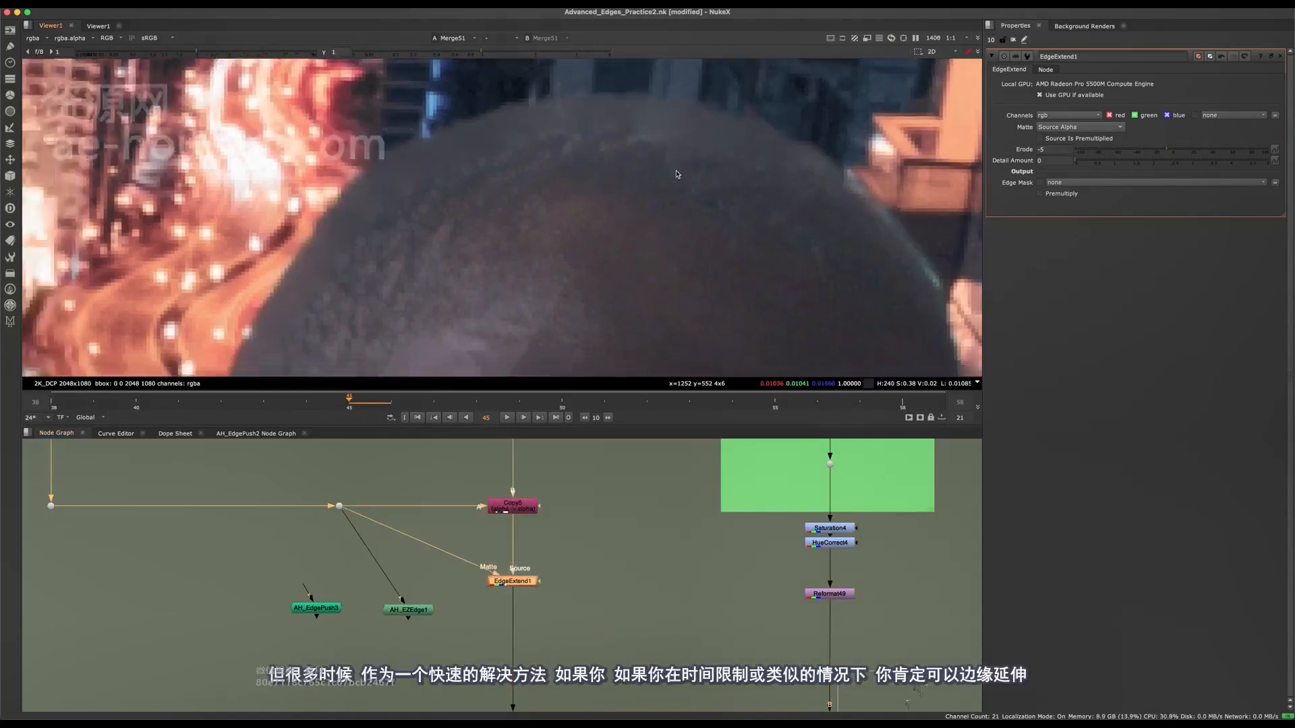
pyautogui.press('d')
# Examine the edge pixels around the ear and the side of the head in the Merge51 composite.
pyautogui.scroll(6, 540, 284)
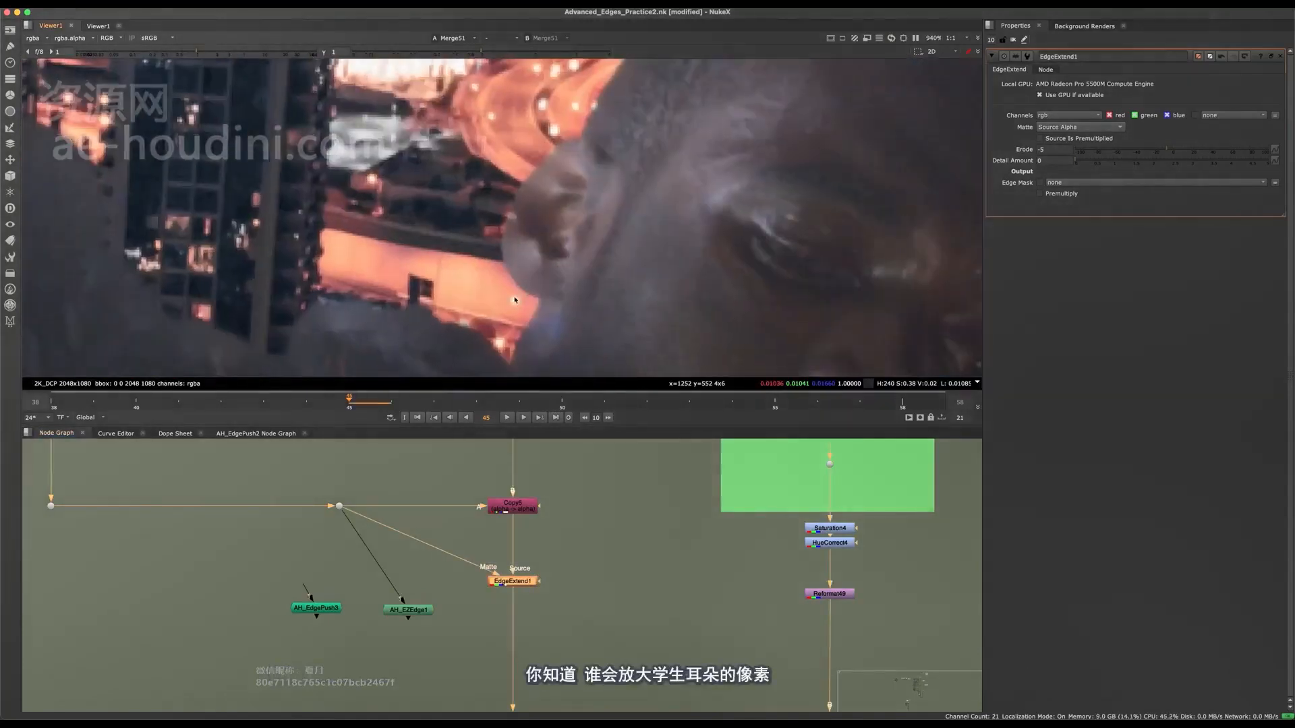
pyautogui.scroll(-5, 543, 276)
pyautogui.scroll(4, 554, 255)
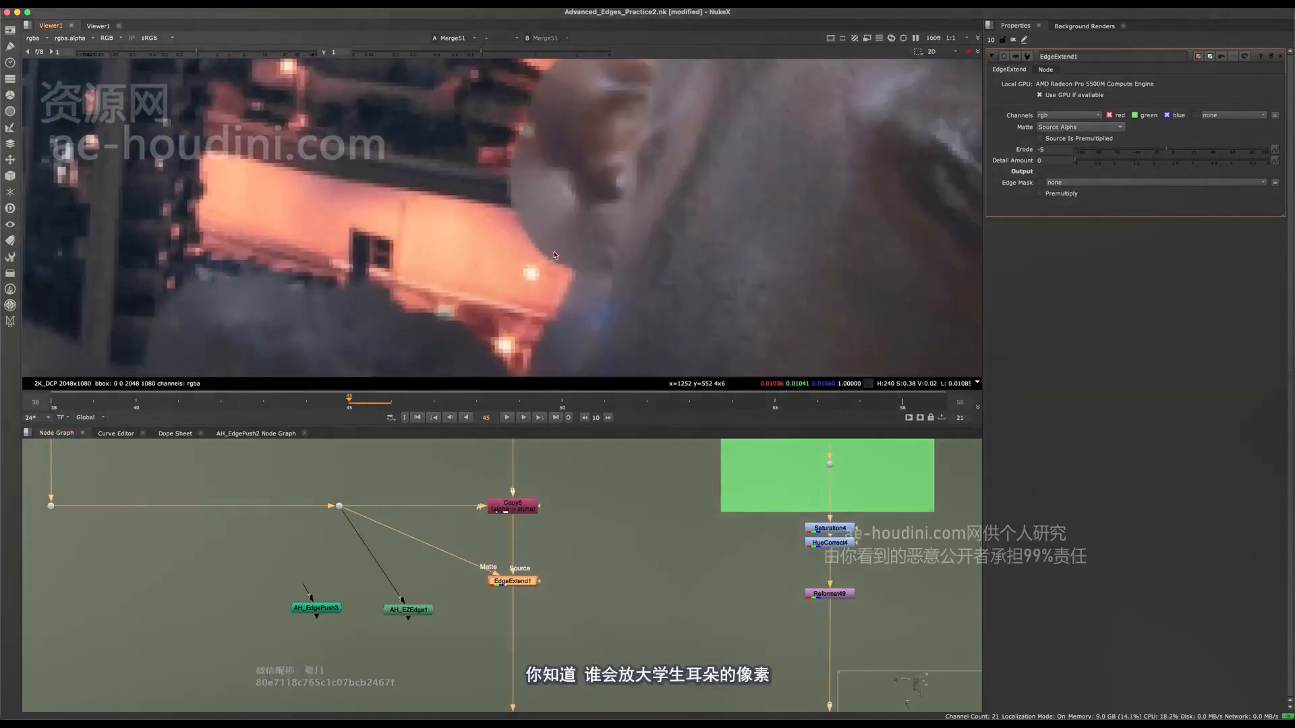
pyautogui.scroll(-5, 555, 337)
pyautogui.scroll(1, 586, 219)
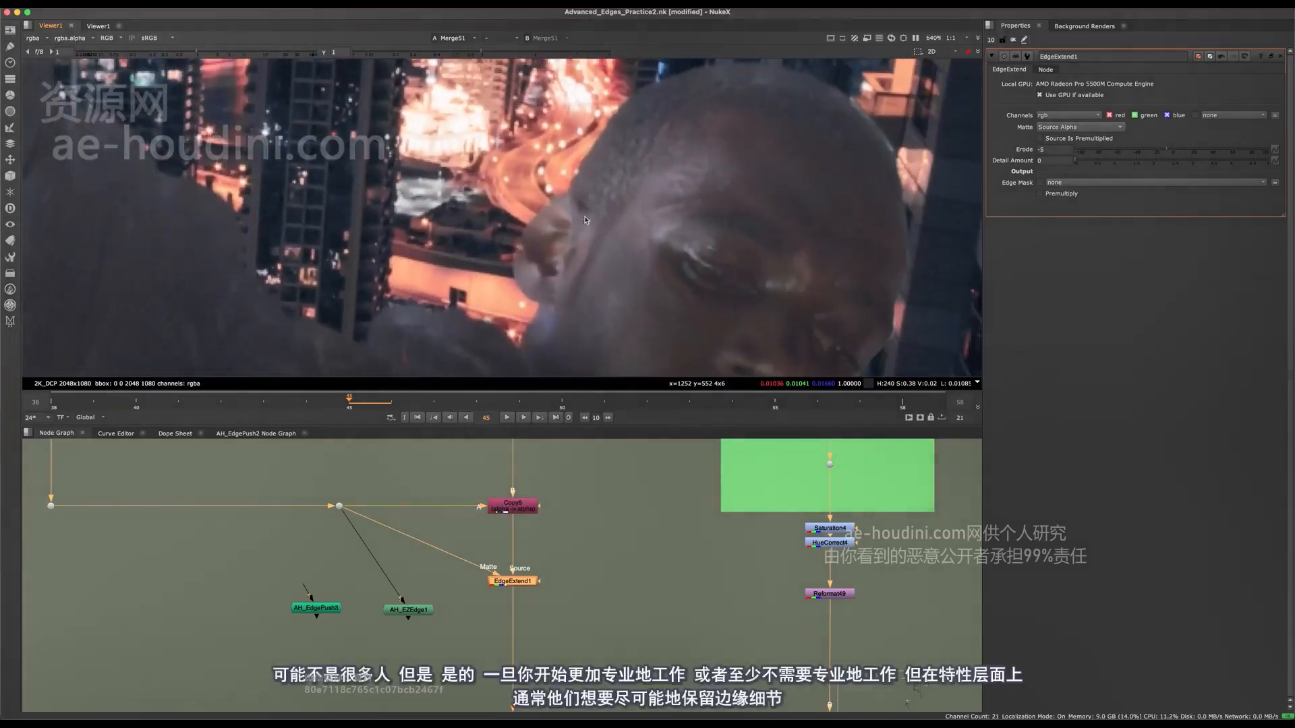
# Compare the raised arm's sleeve edge with EdgeExtend1 disabled and enabled.
pyautogui.moveTo(531, 271); pyautogui.dragTo(721, 313, button='middle')
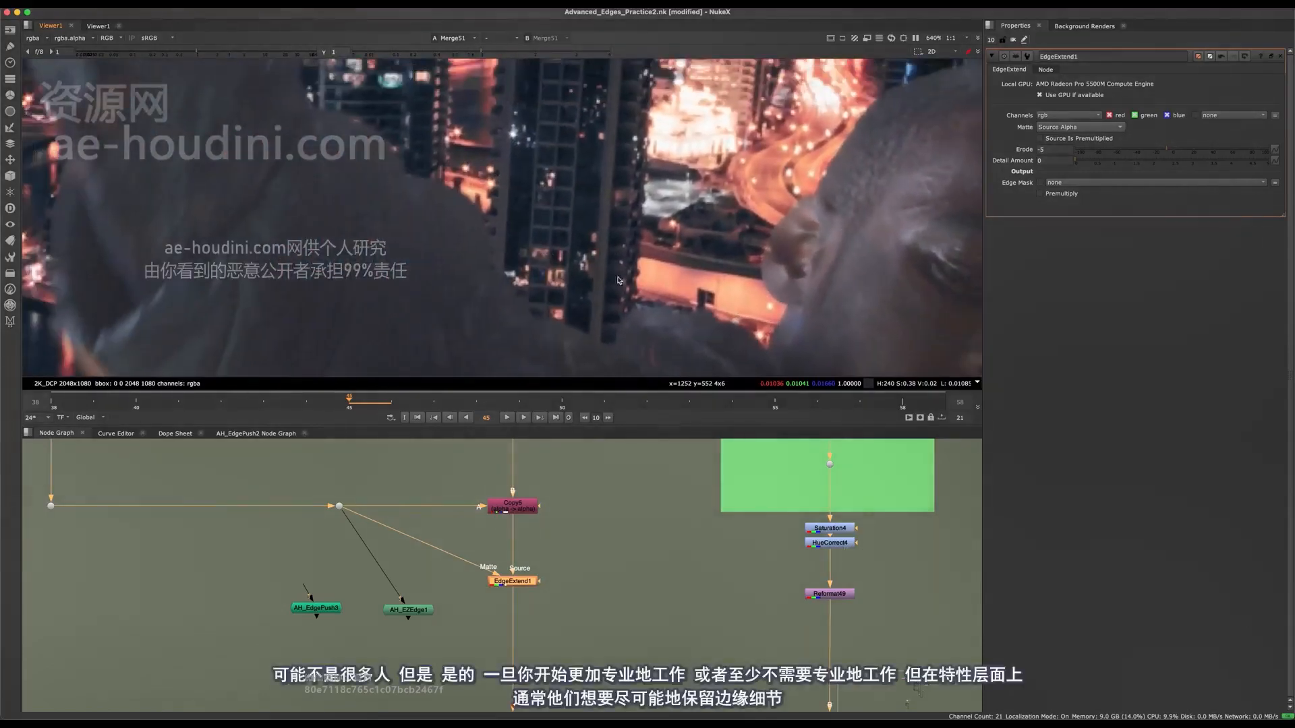
pyautogui.press('d')
pyautogui.press('d')
pyautogui.press('d')
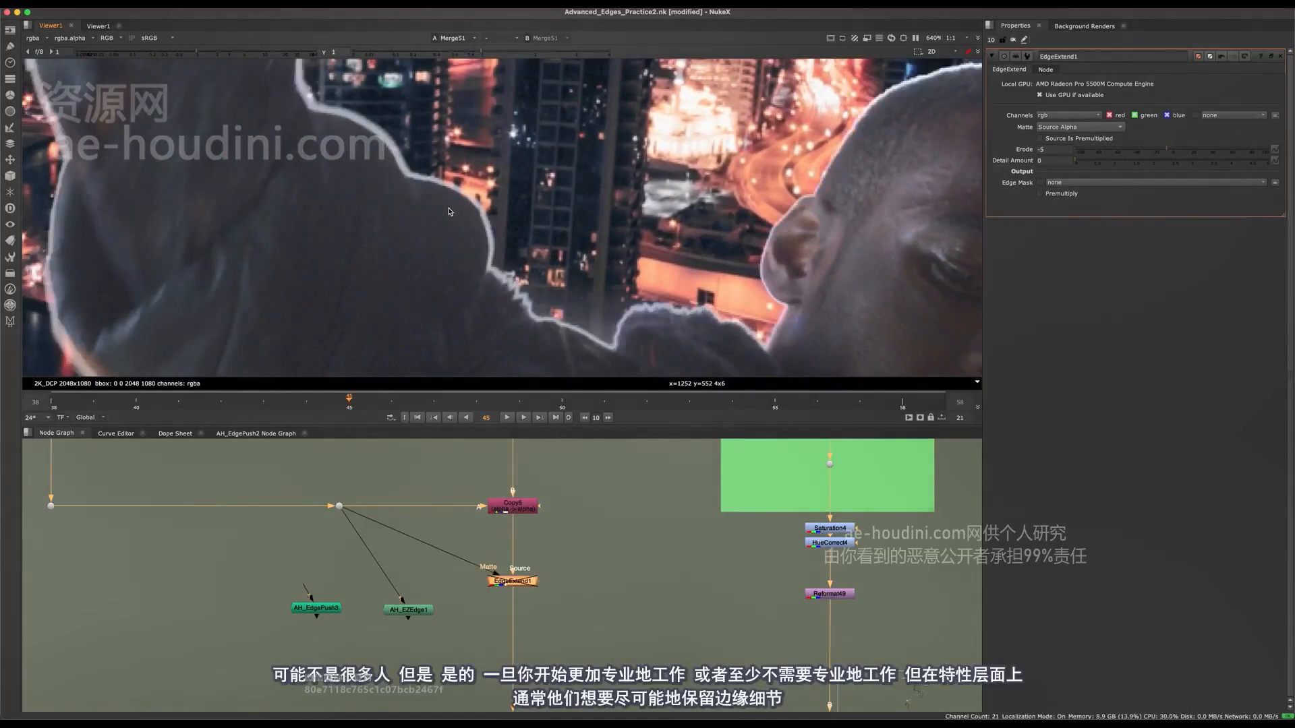
pyautogui.press('d')
pyautogui.moveTo(408, 200); pyautogui.dragTo(493, 267, button='middle')
pyautogui.press('d')
pyautogui.press('d')
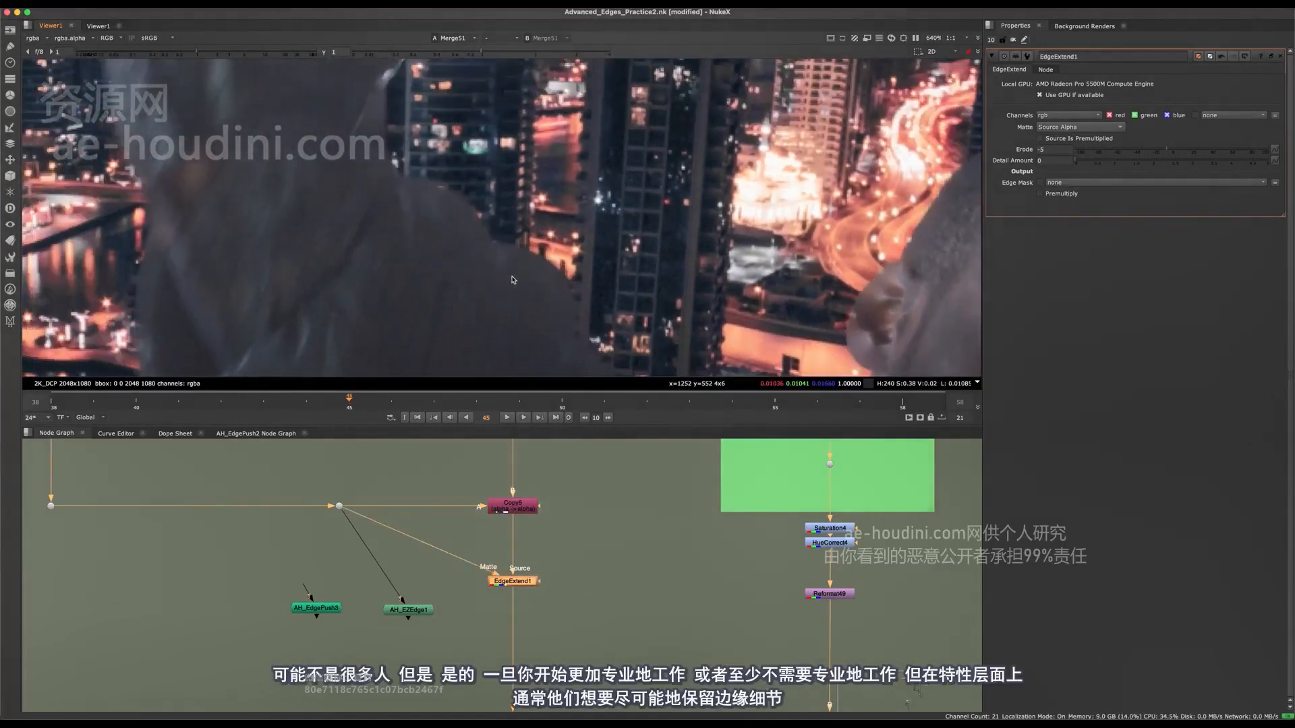
pyautogui.press('d')
pyautogui.press('d')
# Toggle EdgeExtend1 while checking the edges from the shoulder across to the ear.
pyautogui.moveTo(538, 260); pyautogui.dragTo(489, 156, button='middle')
pyautogui.scroll(2, 542, 216)
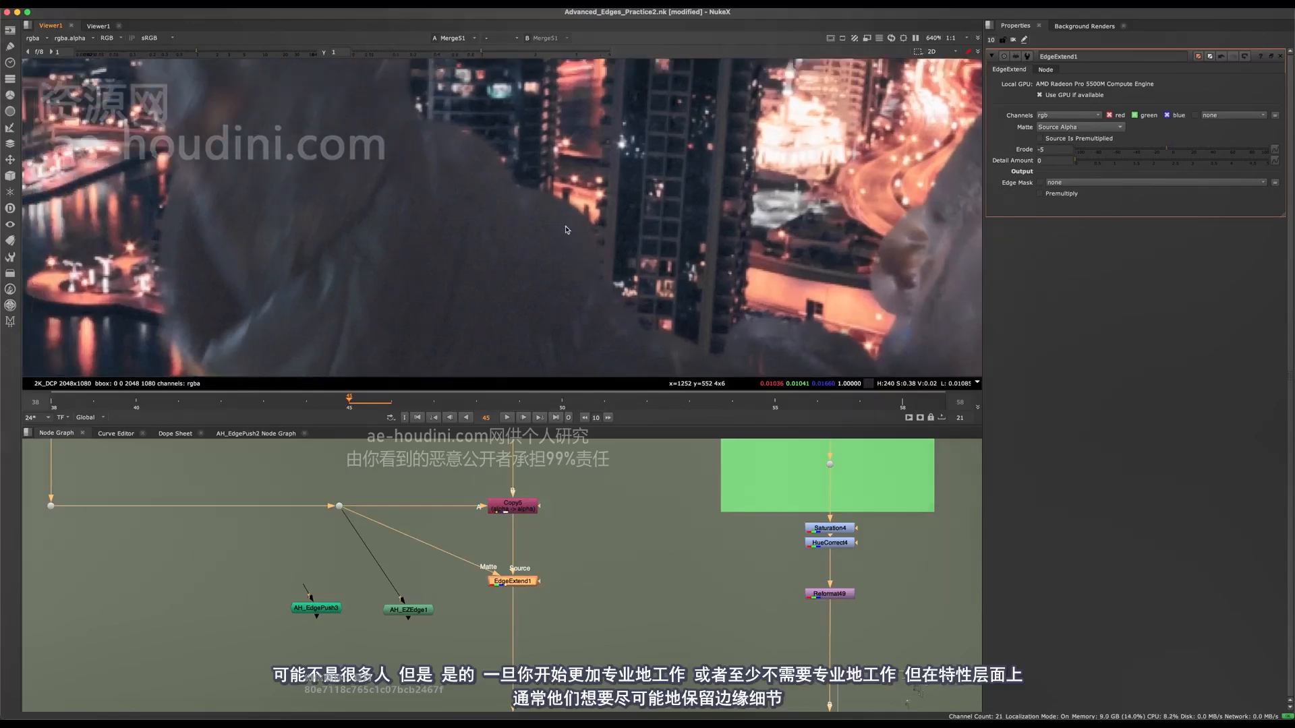
pyautogui.press('d')
pyautogui.scroll(-2, 593, 261)
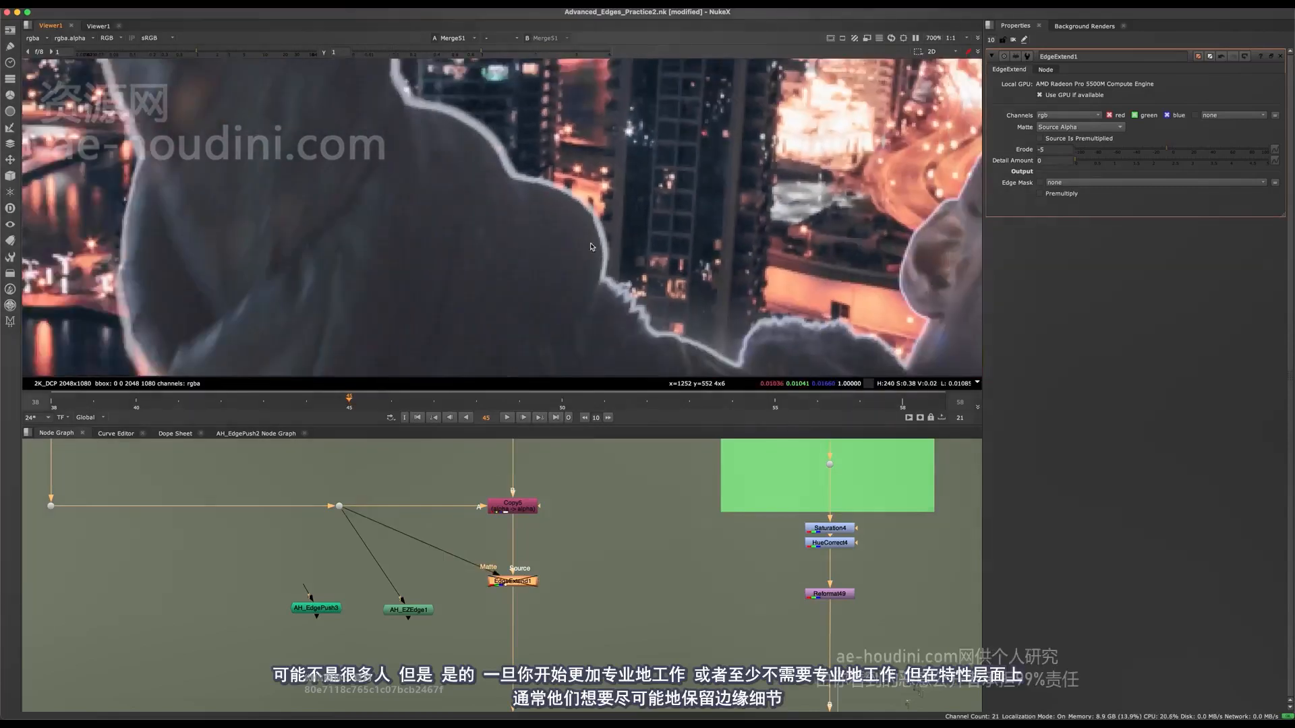
pyautogui.moveTo(632, 307); pyautogui.dragTo(480, 290, button='middle')
pyautogui.moveTo(606, 558); pyautogui.dragTo(455, 614)
pyautogui.press('d')
pyautogui.press('d')
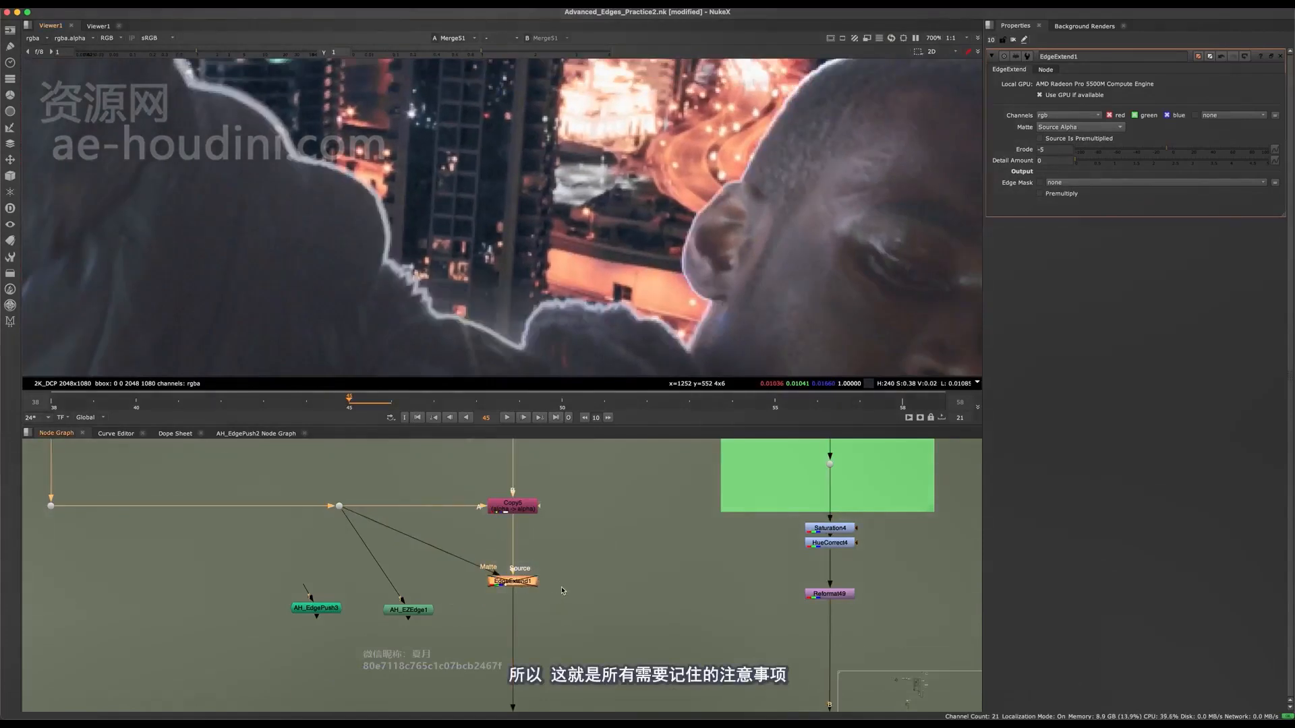
pyautogui.press('d')
pyautogui.moveTo(566, 364); pyautogui.dragTo(433, 382, button='middle')
# Set EdgeExtend1's Erode to -20 and check the ear's edge in the composite.
pyautogui.click(507, 584)
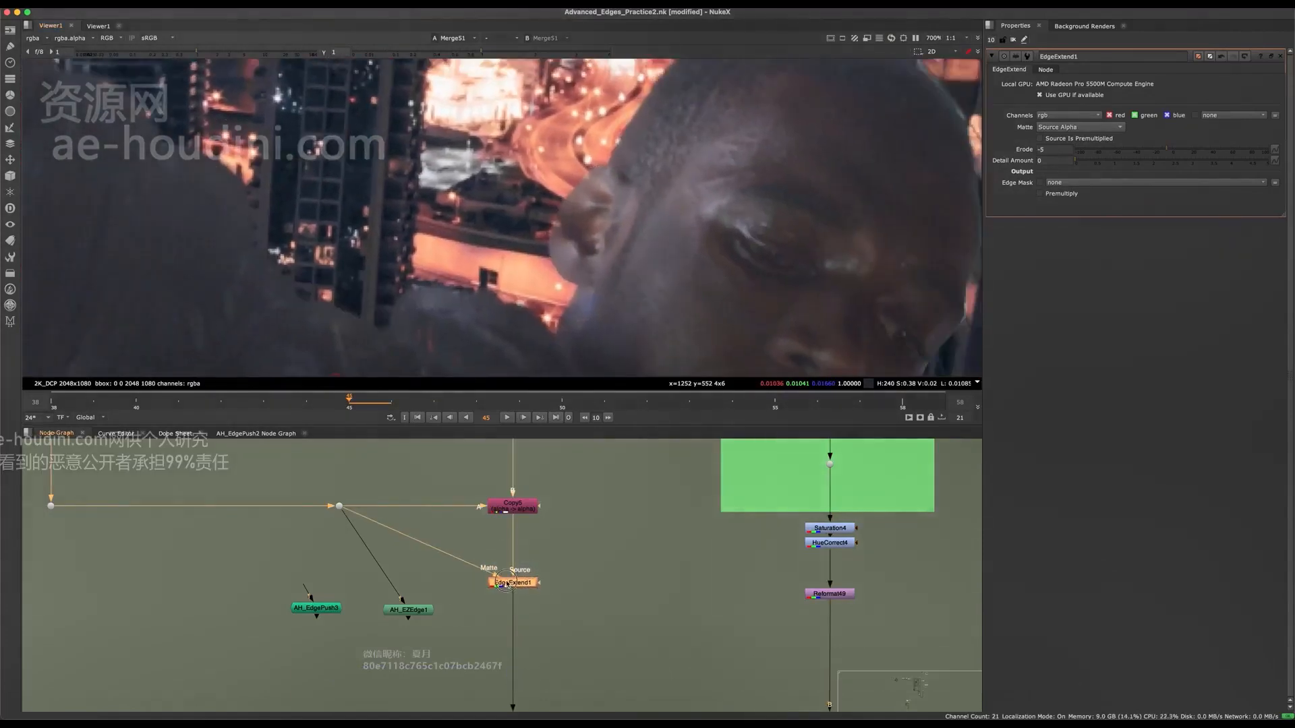
pyautogui.moveTo(1158, 151); pyautogui.dragTo(1151, 151)
pyautogui.scroll(5, 593, 229)
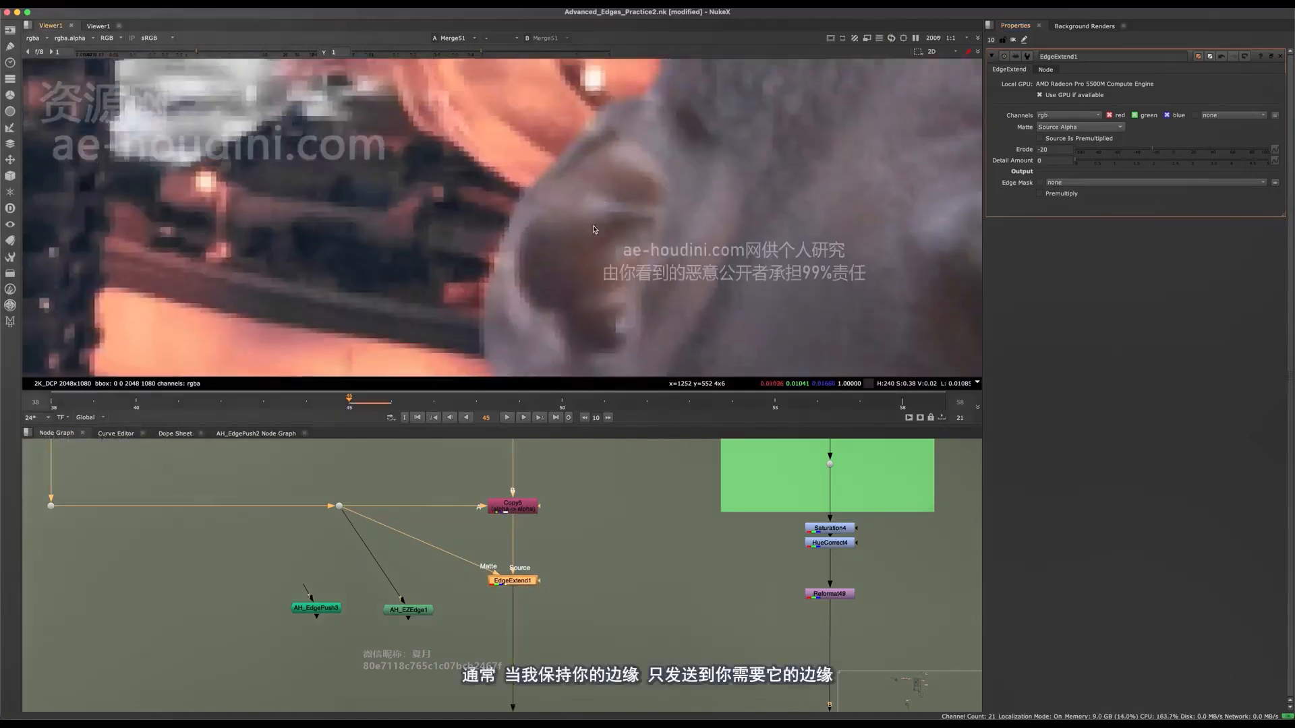
pyautogui.scroll(-3, 593, 229)
pyautogui.scroll(-4, 546, 306)
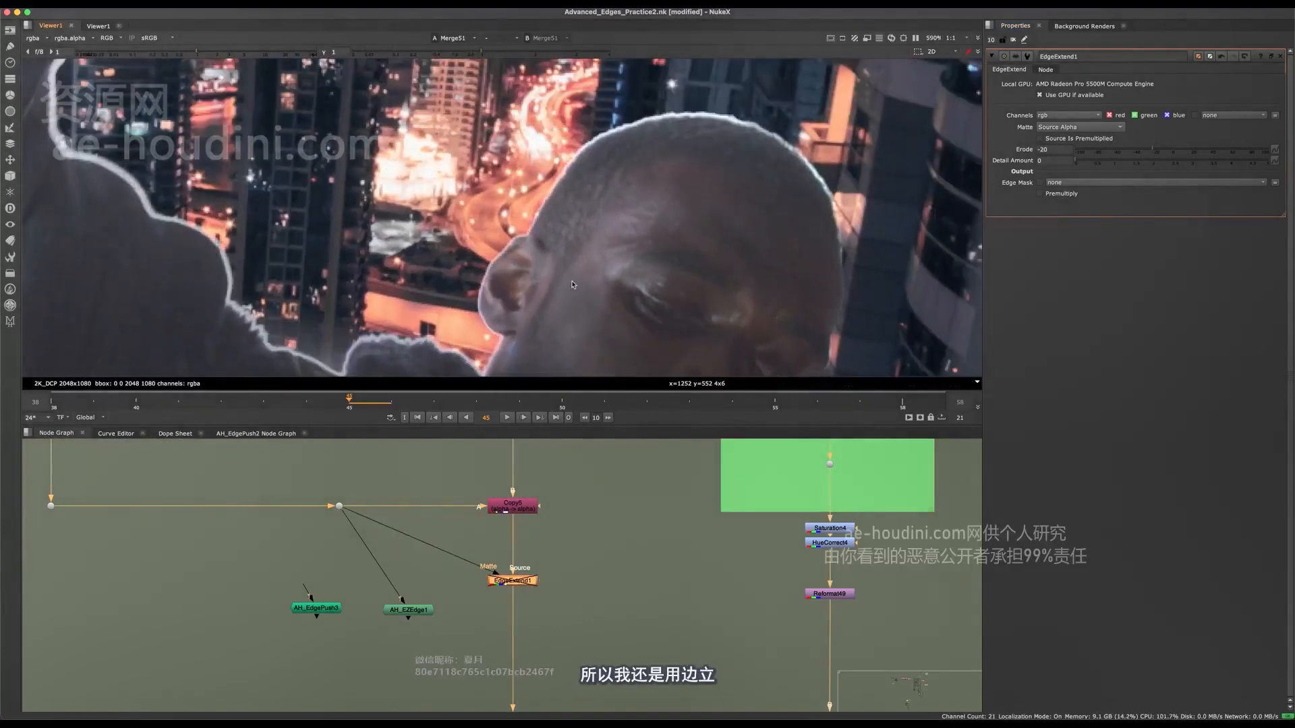
# Compare the -20 Erode result with EdgeExtend1 disabled on the head and on the whole character.
pyautogui.press('d')
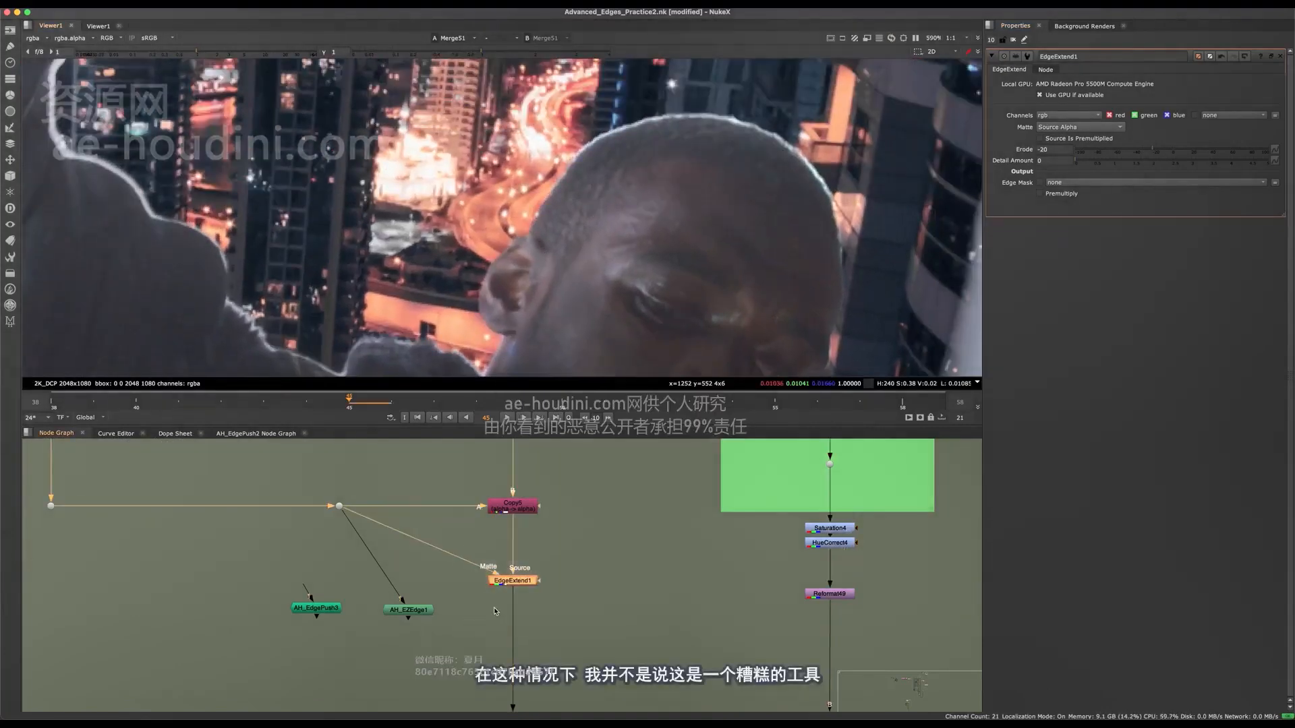
pyautogui.press('d')
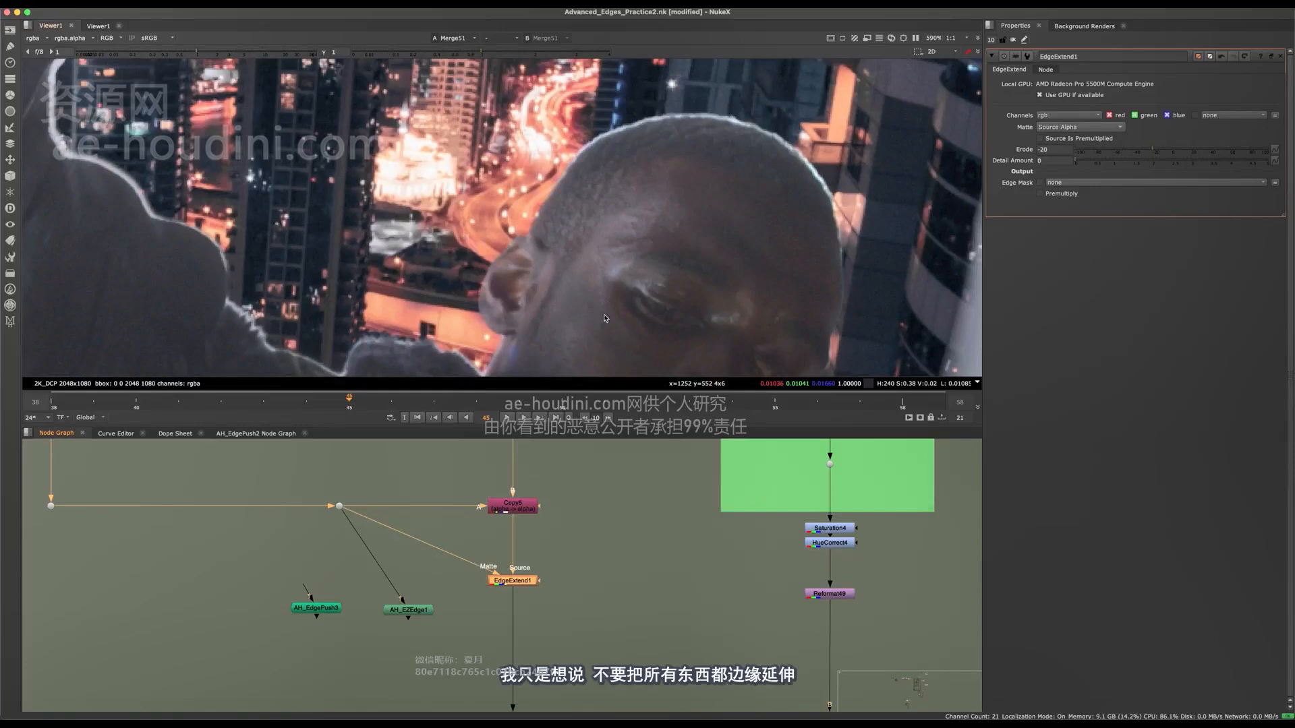
pyautogui.scroll(-3, 515, 140)
pyautogui.scroll(-4, 515, 140)
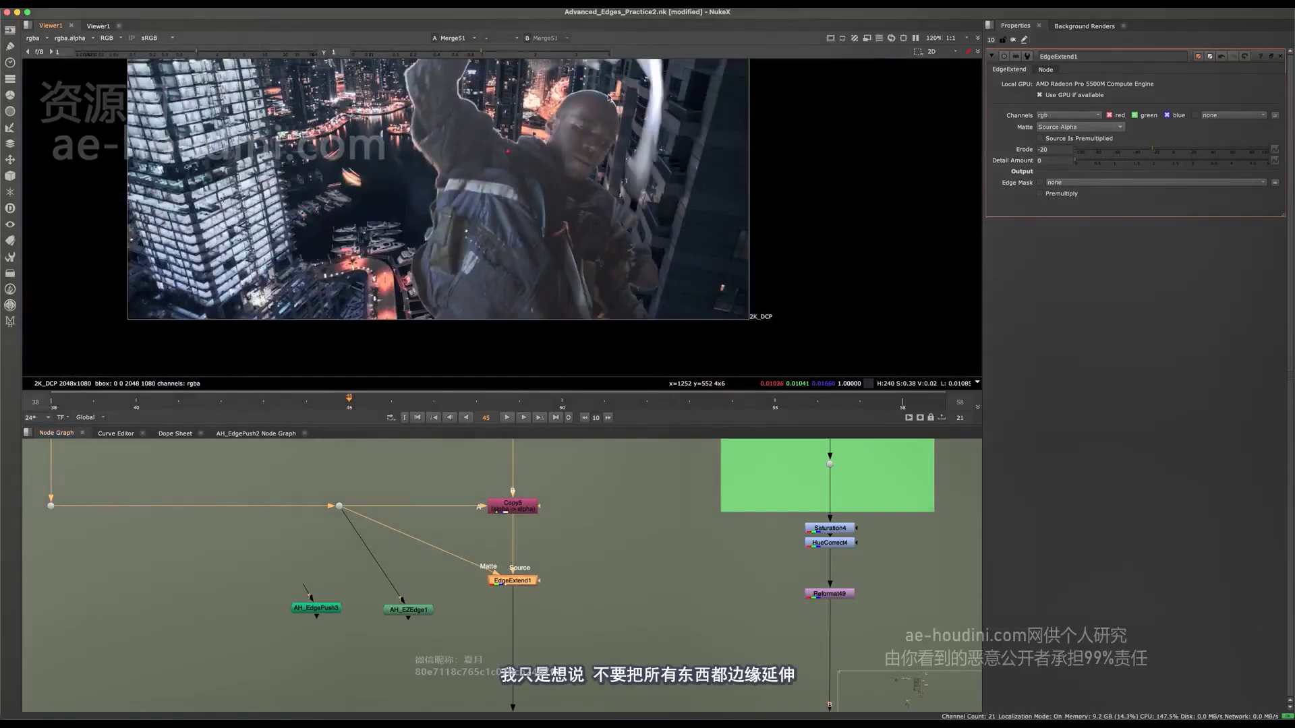
pyautogui.press('d')
# Check the edges of the lower arm and hand with EdgeExtend1 toggled off and on.
pyautogui.scroll(4, 681, 246)
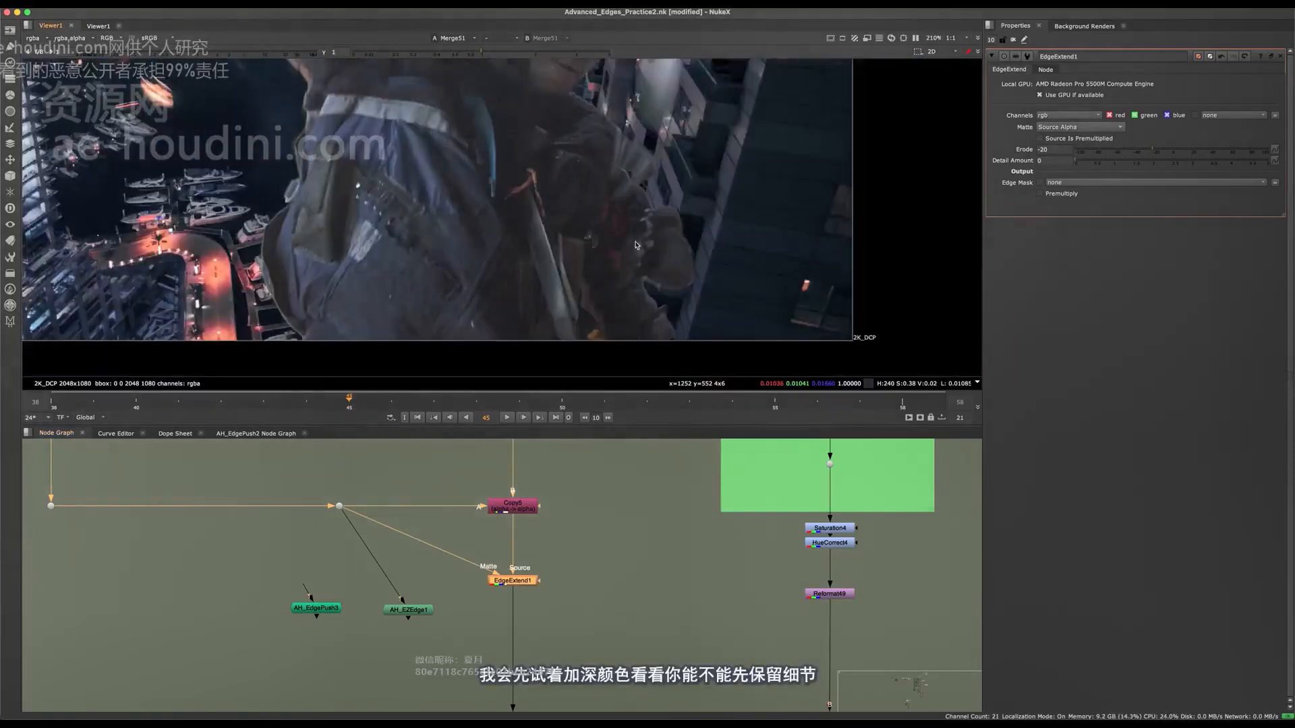
pyautogui.scroll(4, 695, 241)
pyautogui.press('d')
pyautogui.press('d')
pyautogui.press('d')
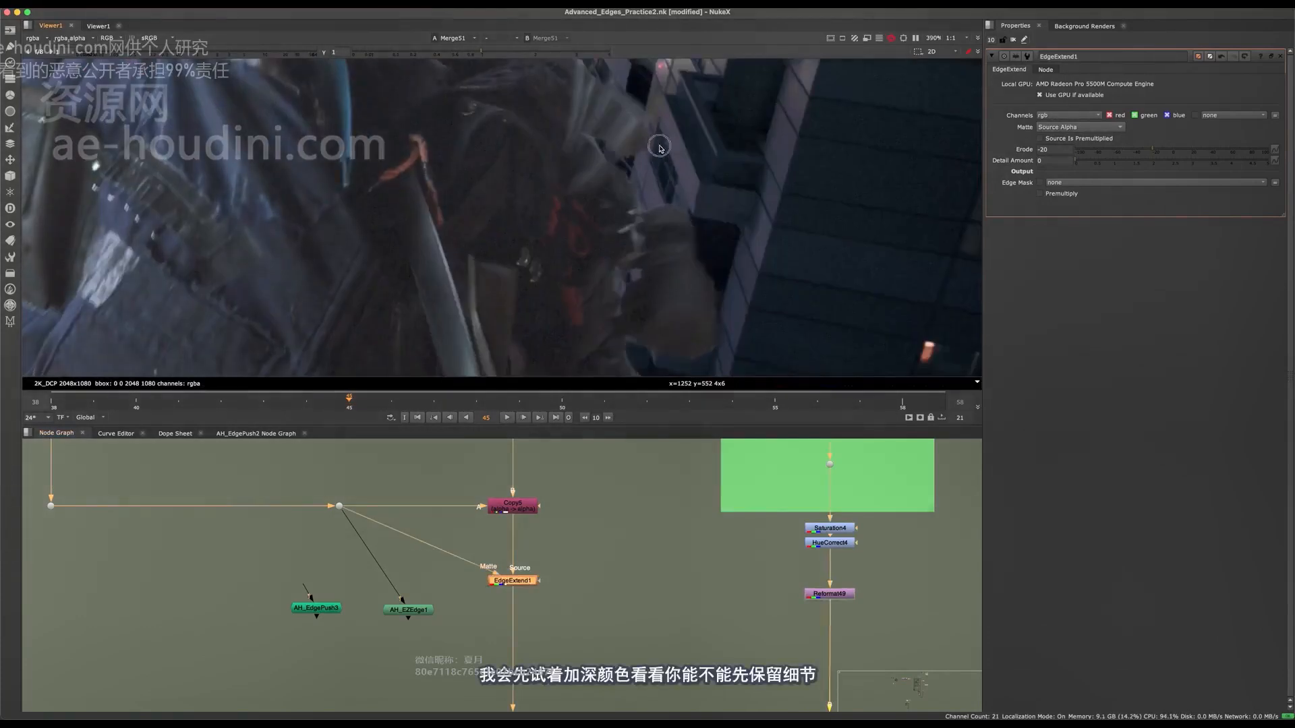
pyautogui.scroll(4, 657, 158)
pyautogui.scroll(-8, 647, 158)
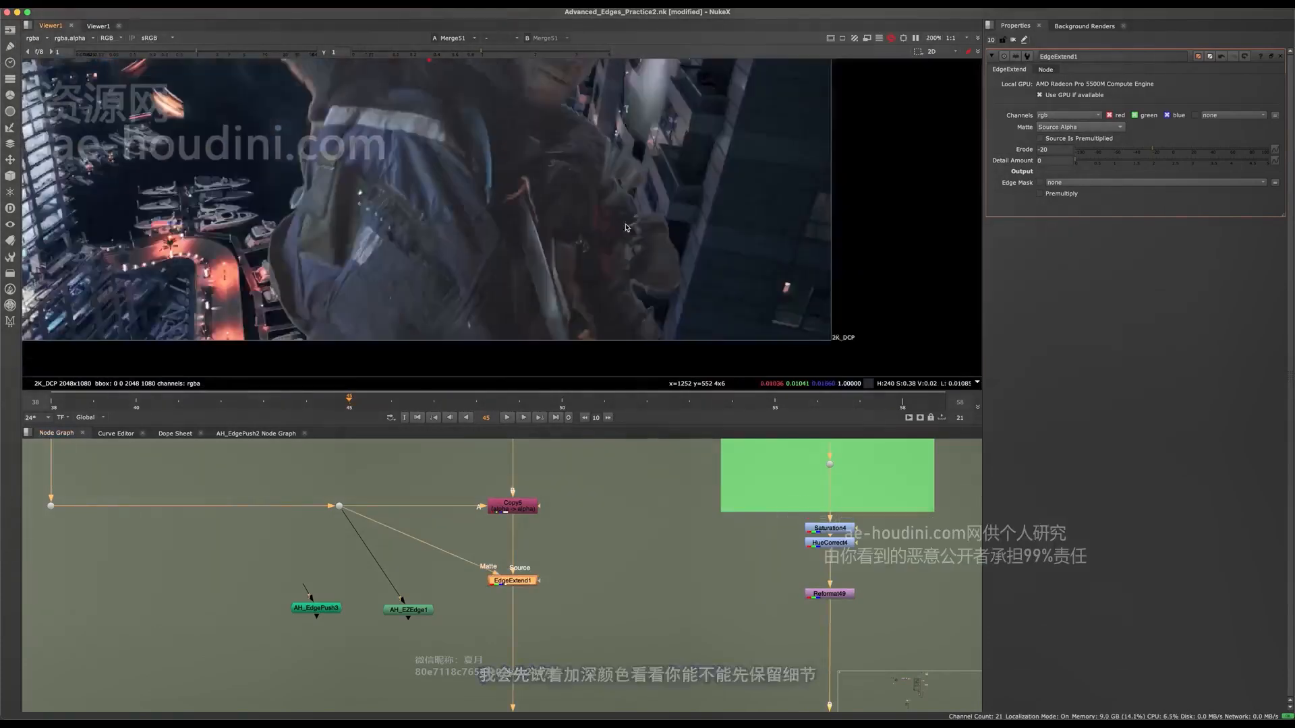
# Compare the bright rim along the top of the head with EdgeExtend1 at -20 Erode disabled and enabled.
pyautogui.moveTo(647, 157); pyautogui.dragTo(618, 331, button='middle')
pyautogui.scroll(5, 574, 175)
pyautogui.scroll(3, 507, 85)
pyautogui.press('d')
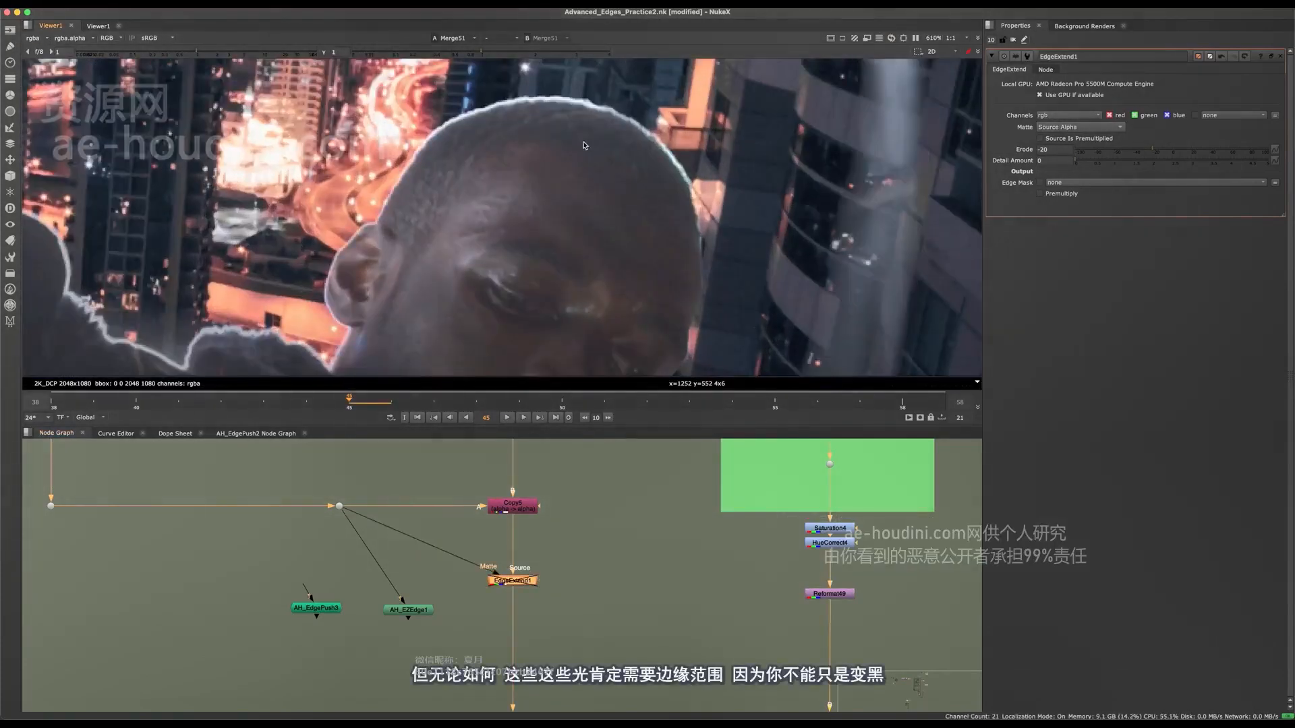
pyautogui.press('d')
pyautogui.moveTo(446, 126); pyautogui.dragTo(571, 172, button='middle')
pyautogui.press('d')
pyautogui.press('d')
pyautogui.press('d')
pyautogui.press('d')
pyautogui.scroll(5, 576, 130)
pyautogui.press('d')
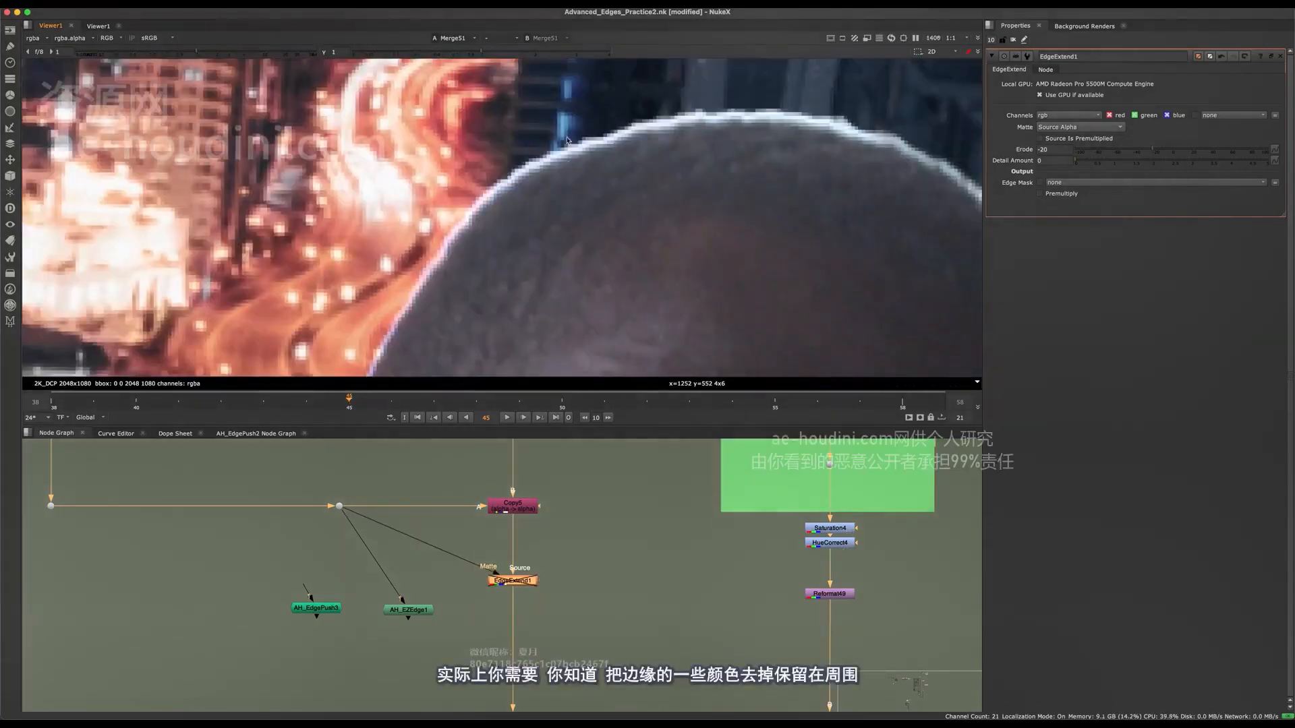
# Examine the untreated rim around the head and face, and re-enable EdgeExtend1.
pyautogui.moveTo(659, 232); pyautogui.dragTo(447, 264, button='middle')
pyautogui.moveTo(667, 260); pyautogui.dragTo(529, 173, button='middle')
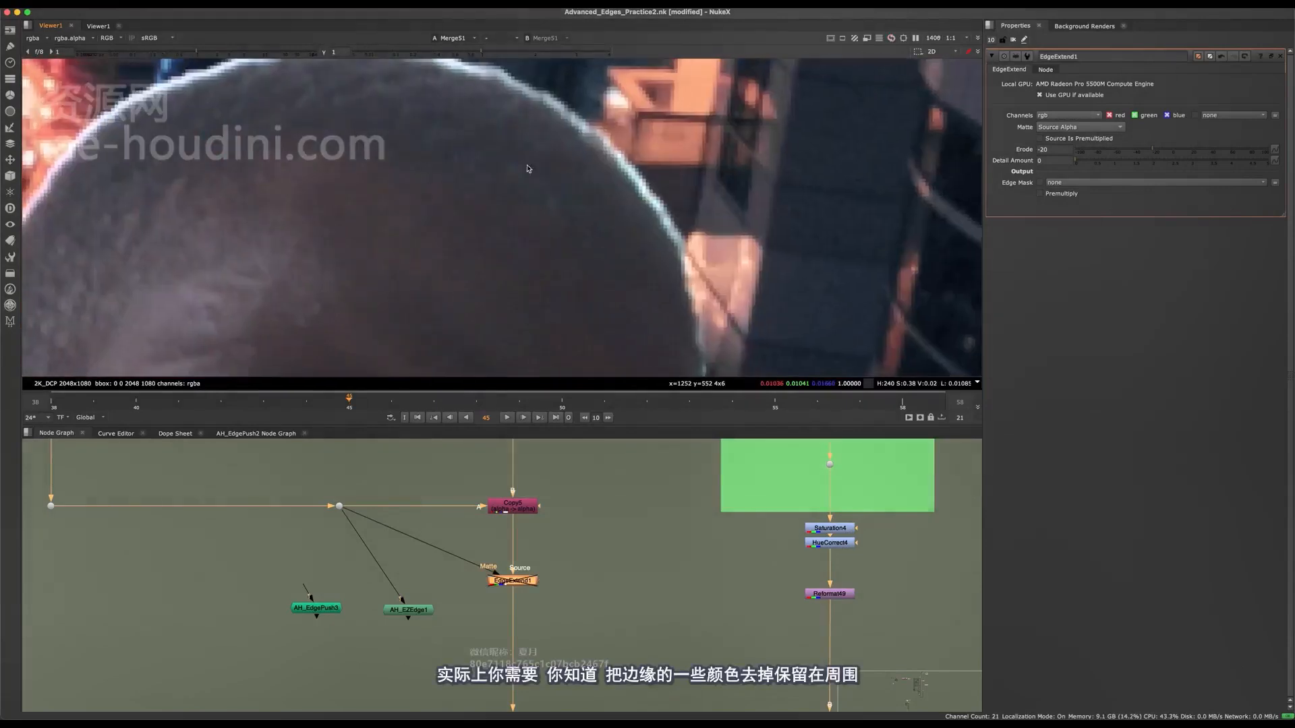
pyautogui.moveTo(667, 361); pyautogui.dragTo(659, 209, button='middle')
pyautogui.scroll(-4, 668, 297)
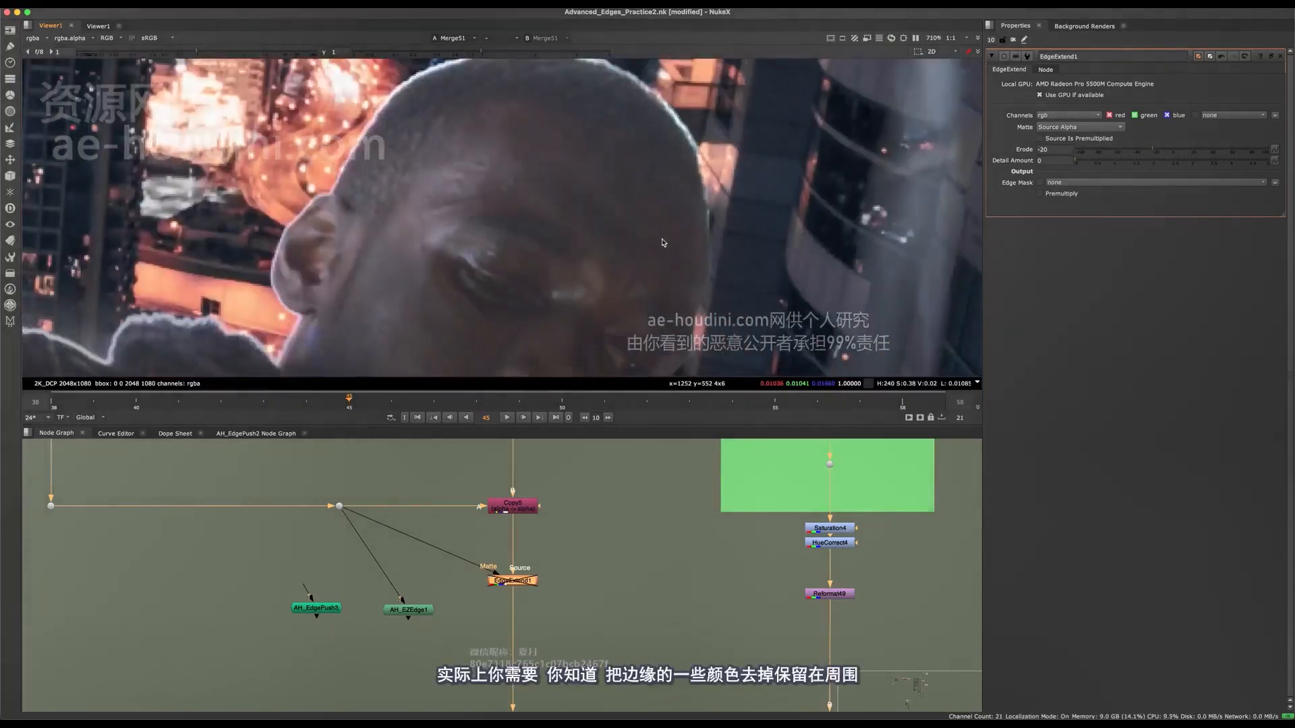
pyautogui.press('d')
pyautogui.moveTo(517, 270); pyautogui.dragTo(554, 287, button='middle')
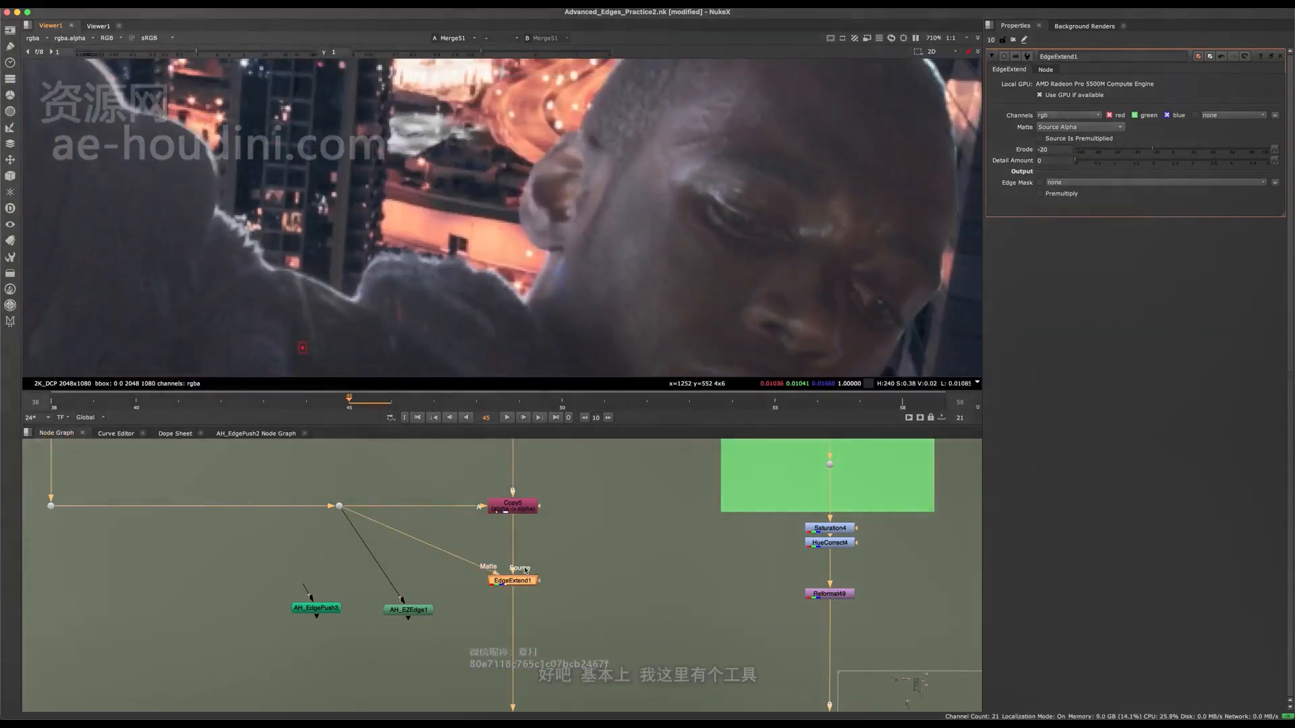
# Move the AH_EdgePush3 node between AH_EZEdge1 and EdgeExtend1 in the node graph.
pyautogui.moveTo(524, 584); pyautogui.dragTo(602, 554, button='middle')
pyautogui.click(397, 579)
pyautogui.moveTo(396, 579)
pyautogui.mouseDown()
pyautogui.moveTo(517, 562)
pyautogui.moveTo(398, 587)
pyautogui.mouseUp()
pyautogui.scroll(2, 532, 582)
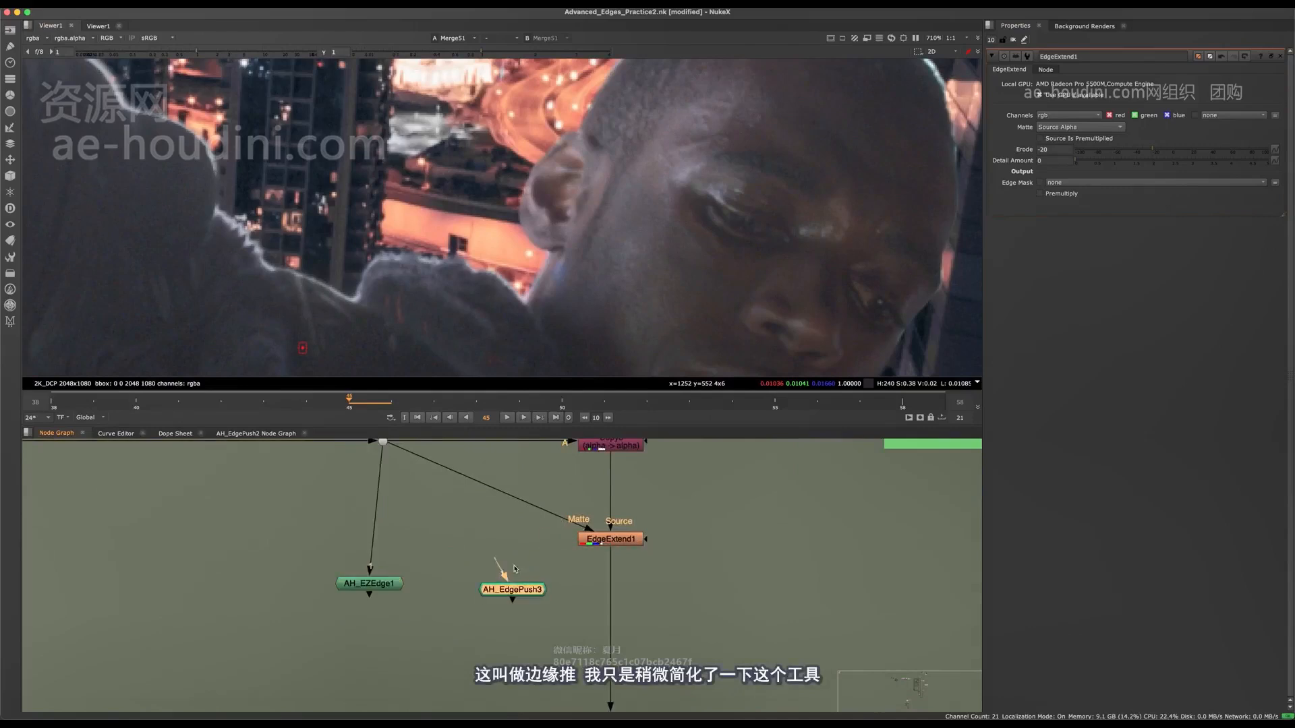
pyautogui.scroll(3, 514, 569)
pyautogui.moveTo(515, 571); pyautogui.dragTo(548, 596, button='middle')
# View EdgeExtend1's output and connect AH_EdgePush3's input to the alpha Dot that feeds EdgeExtend1's matte.
pyautogui.click(698, 559)
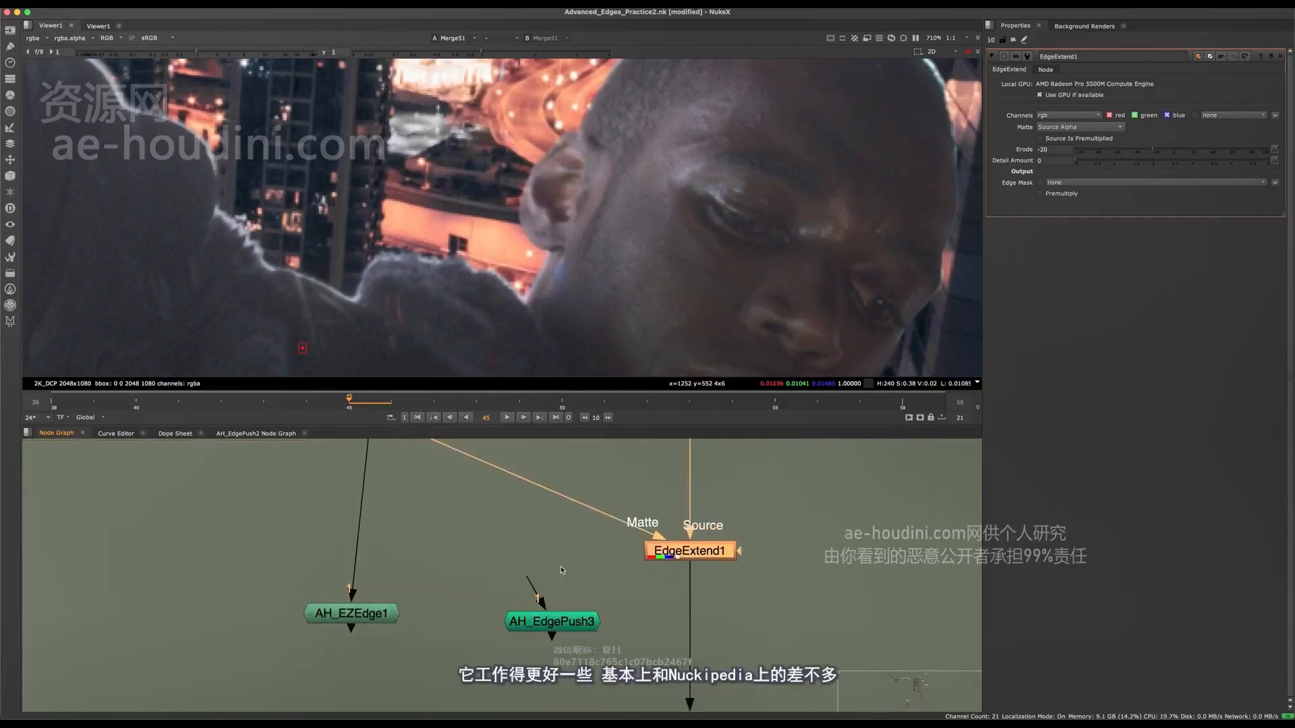
pyautogui.scroll(-2, 560, 571)
pyautogui.press('1')
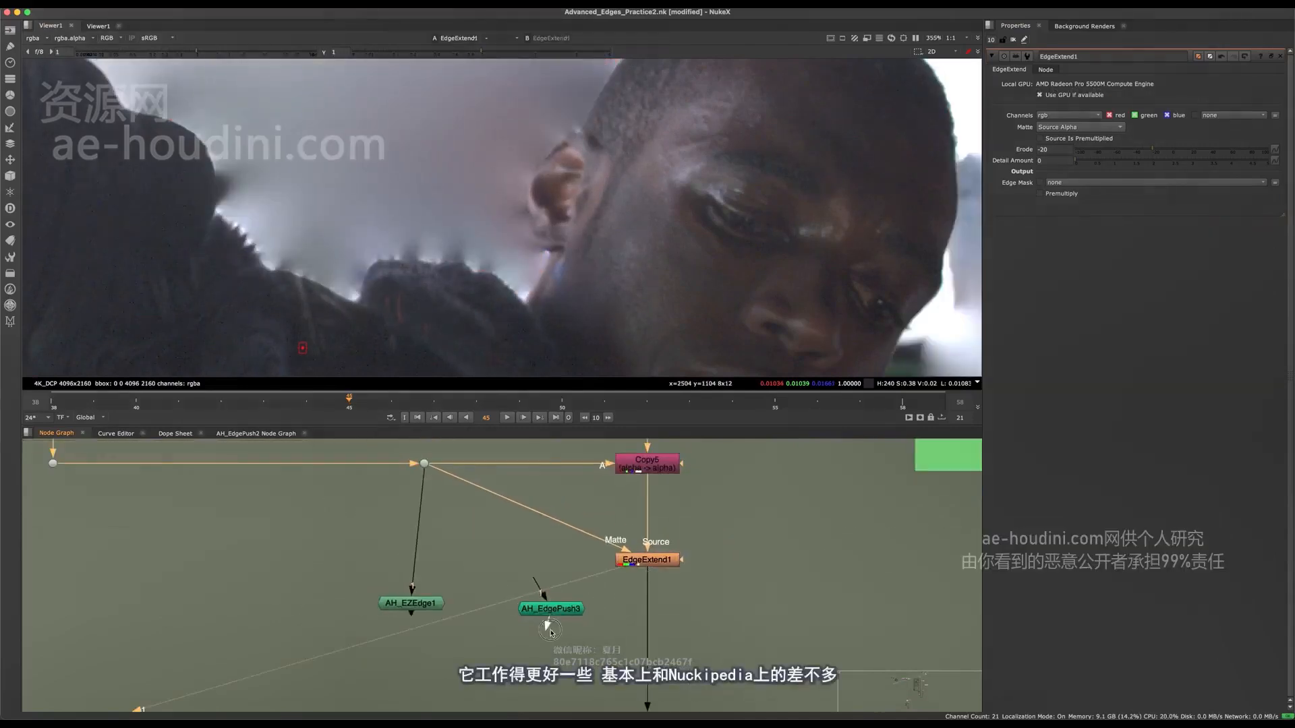
pyautogui.moveTo(553, 613)
pyautogui.mouseDown()
pyautogui.moveTo(557, 626)
pyautogui.moveTo(554, 607)
pyautogui.mouseUp()
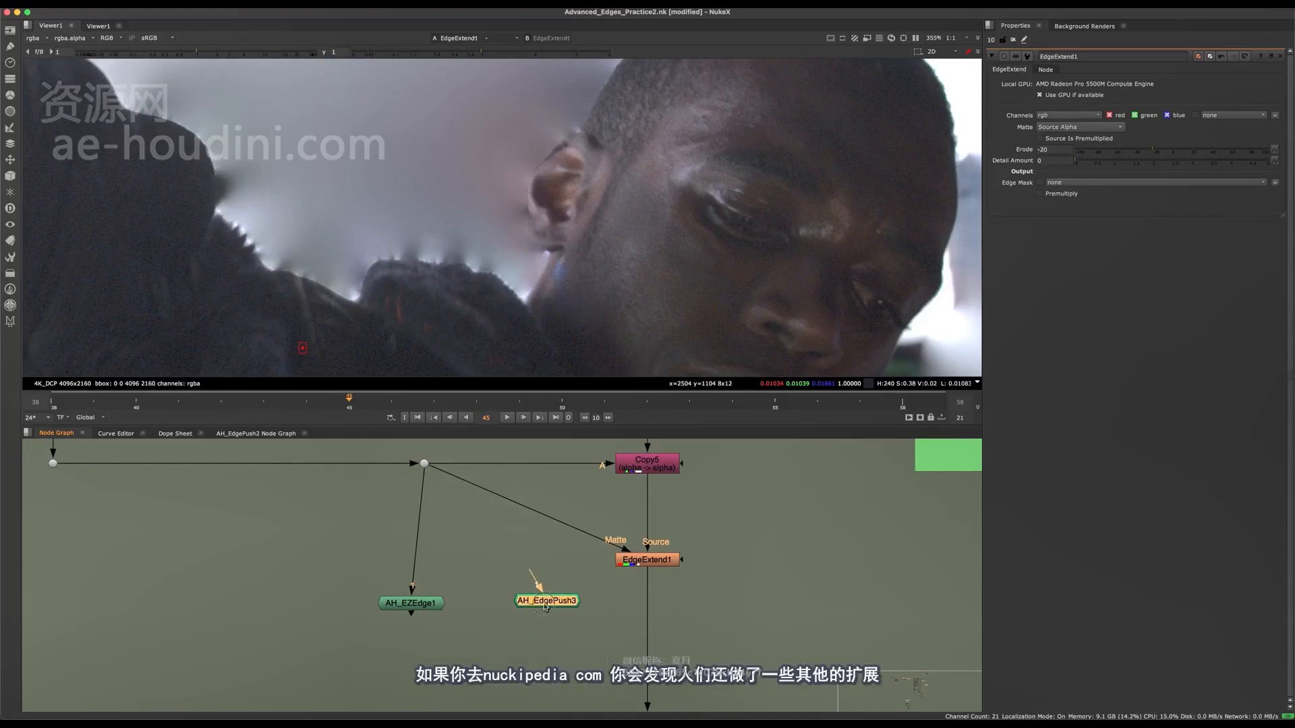
pyautogui.moveTo(547, 608); pyautogui.dragTo(553, 614)
pyautogui.click(632, 561)
pyautogui.click(526, 592)
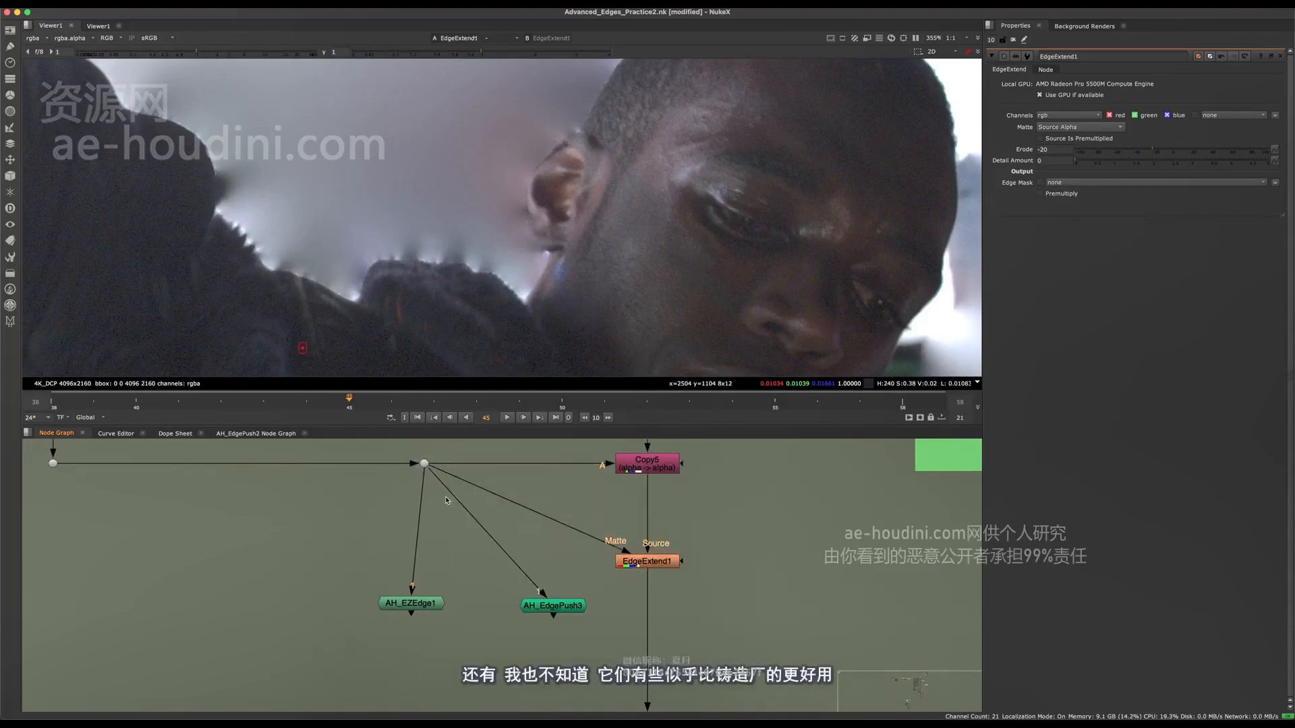
# Compare AH_EdgePush3's output with EdgeExtend1's output around the head and shoulder.
pyautogui.scroll(1, 546, 610)
pyautogui.press('1')
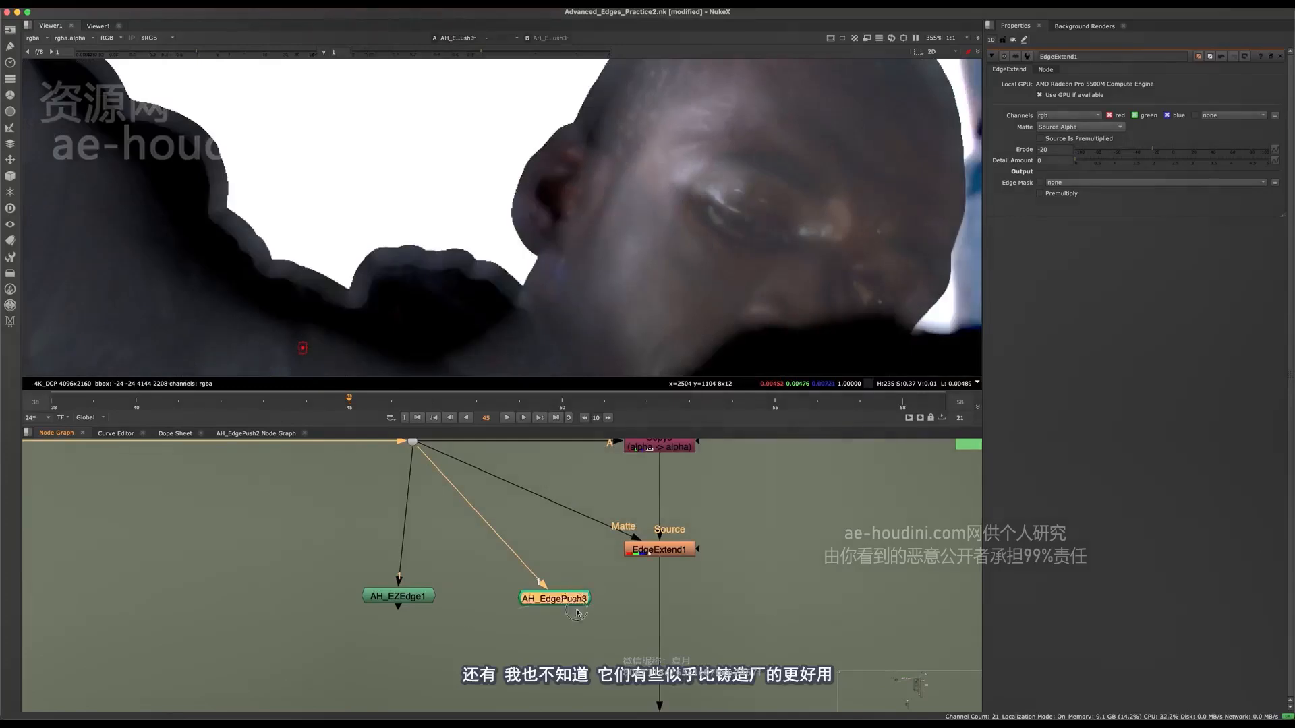
pyautogui.click(657, 551)
pyautogui.press('1')
pyautogui.click(626, 610)
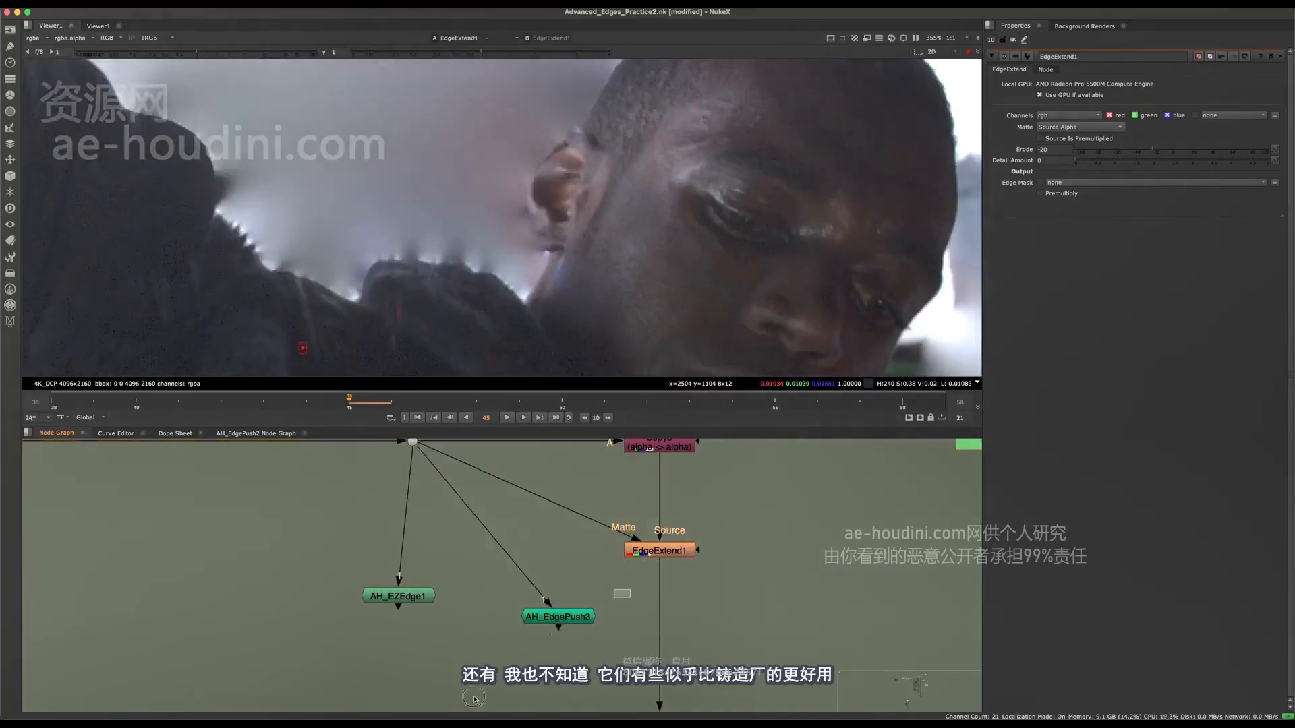
# Pull EdgeExtend1 out of the main pipe and place it beside the pipe as a side branch of Copy5.
pyautogui.click(561, 615)
pyautogui.moveTo(558, 559); pyautogui.dragTo(507, 529, button='middle')
pyautogui.click(632, 527)
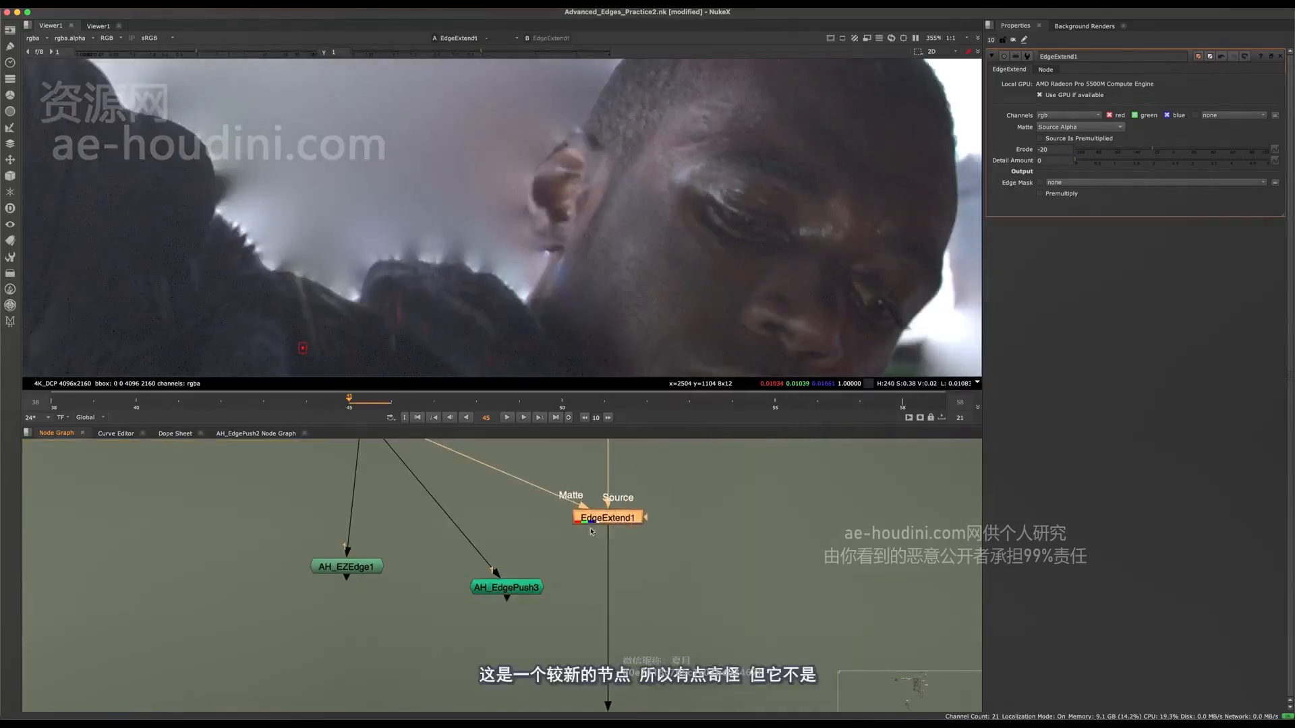
pyautogui.moveTo(591, 531); pyautogui.dragTo(625, 607, button='middle')
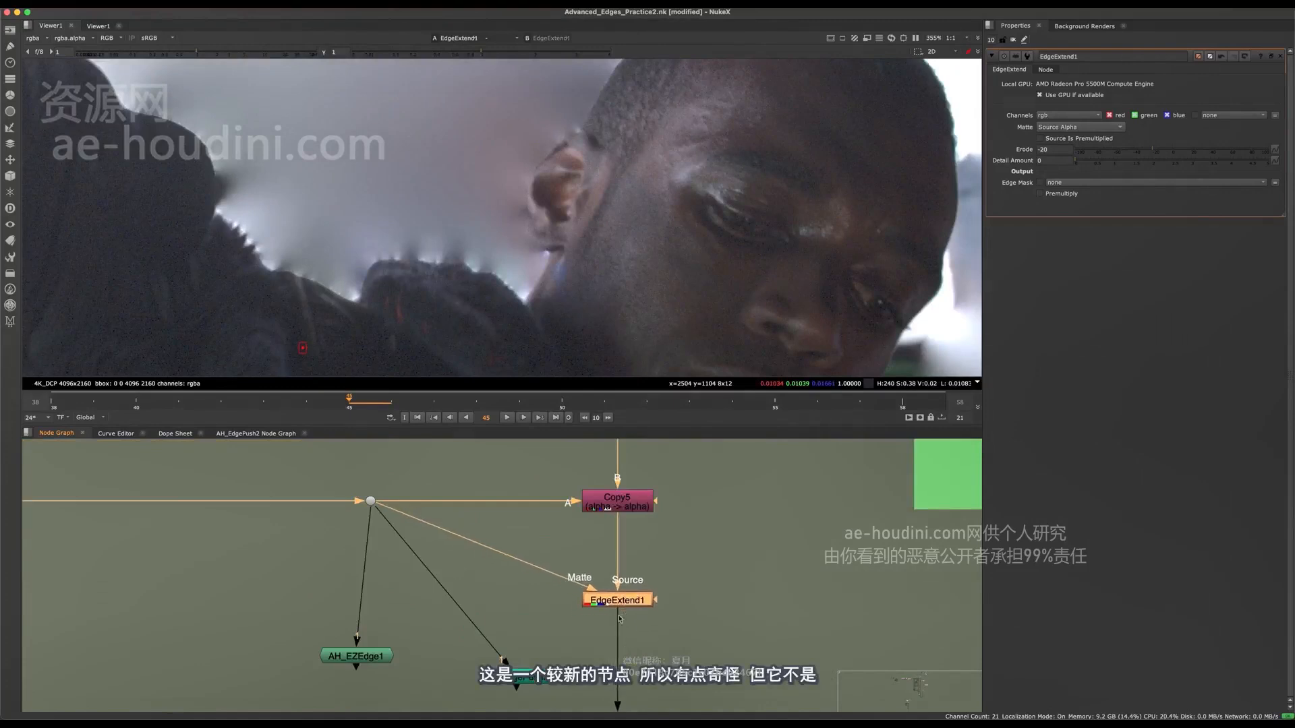
pyautogui.moveTo(587, 600); pyautogui.dragTo(551, 581)
pyautogui.press('d')
pyautogui.press('d')
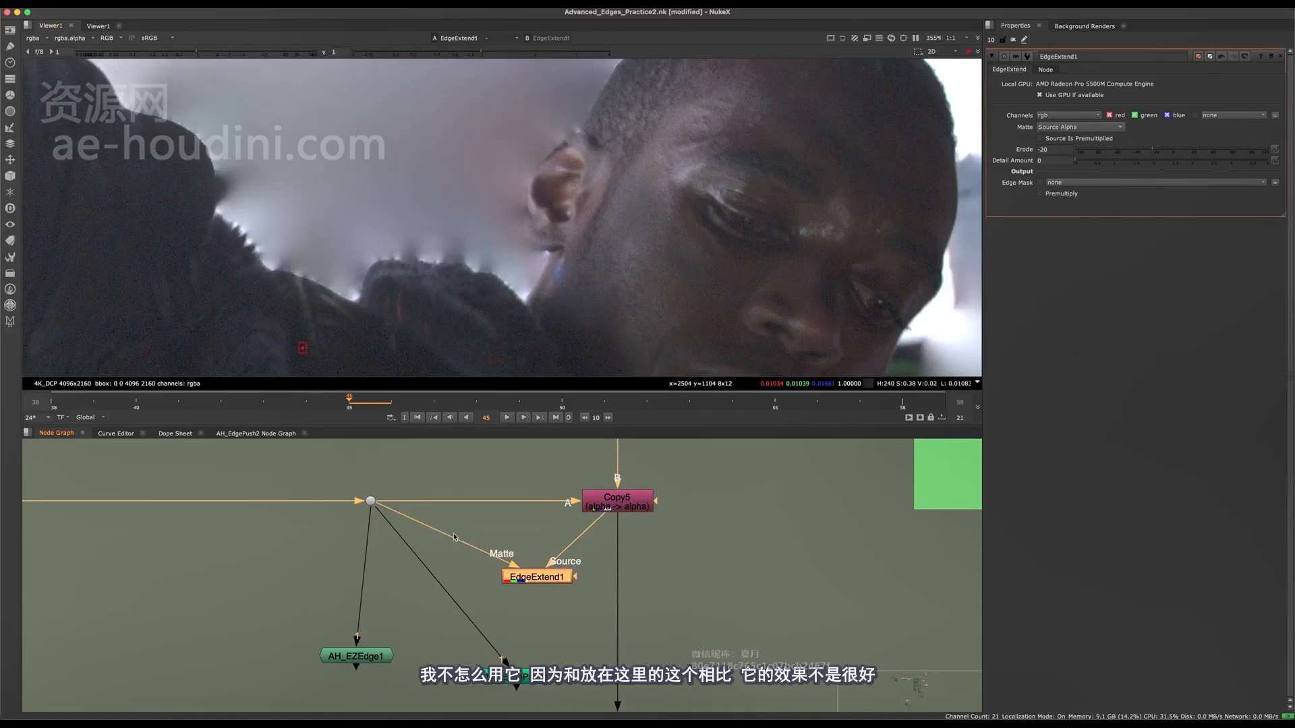
# View AH_EdgePush3, open its properties, and toggle it off and on to check its effect.
pyautogui.moveTo(508, 691); pyautogui.dragTo(546, 685, button='middle')
pyautogui.moveTo(569, 683); pyautogui.dragTo(533, 634)
pyautogui.press('1')
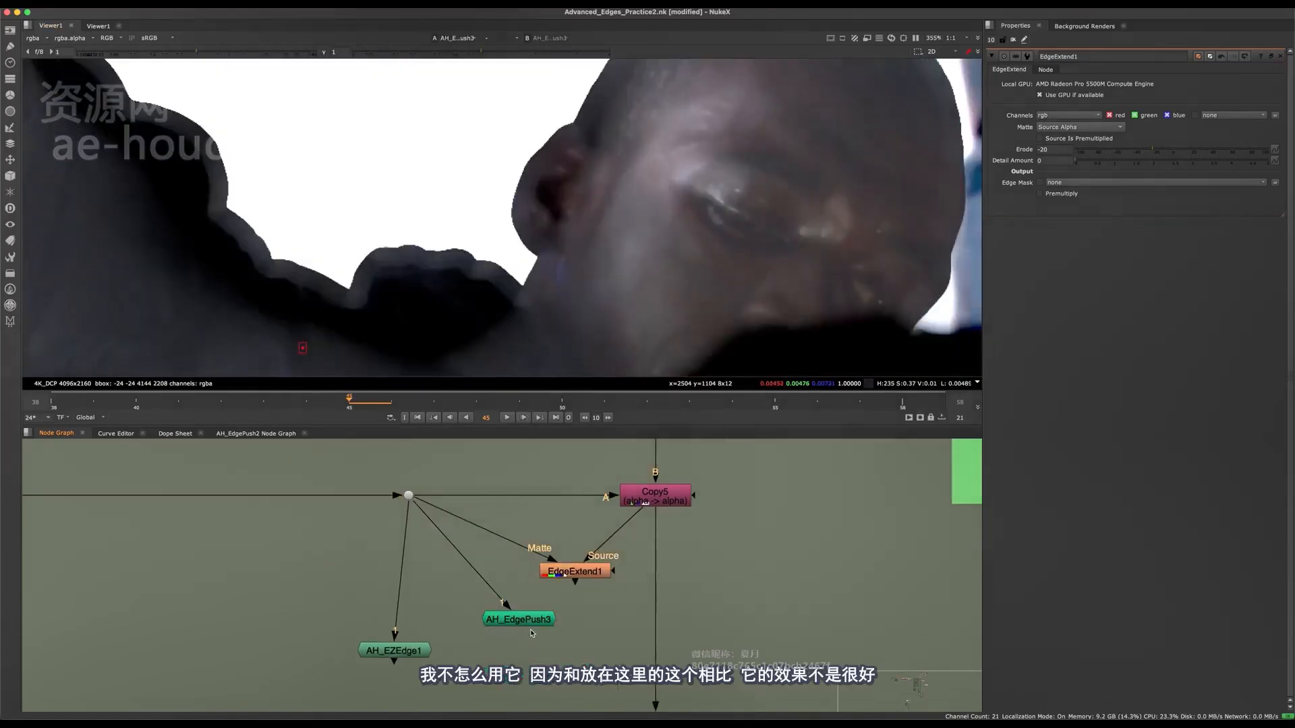
pyautogui.doubleClick(531, 624)
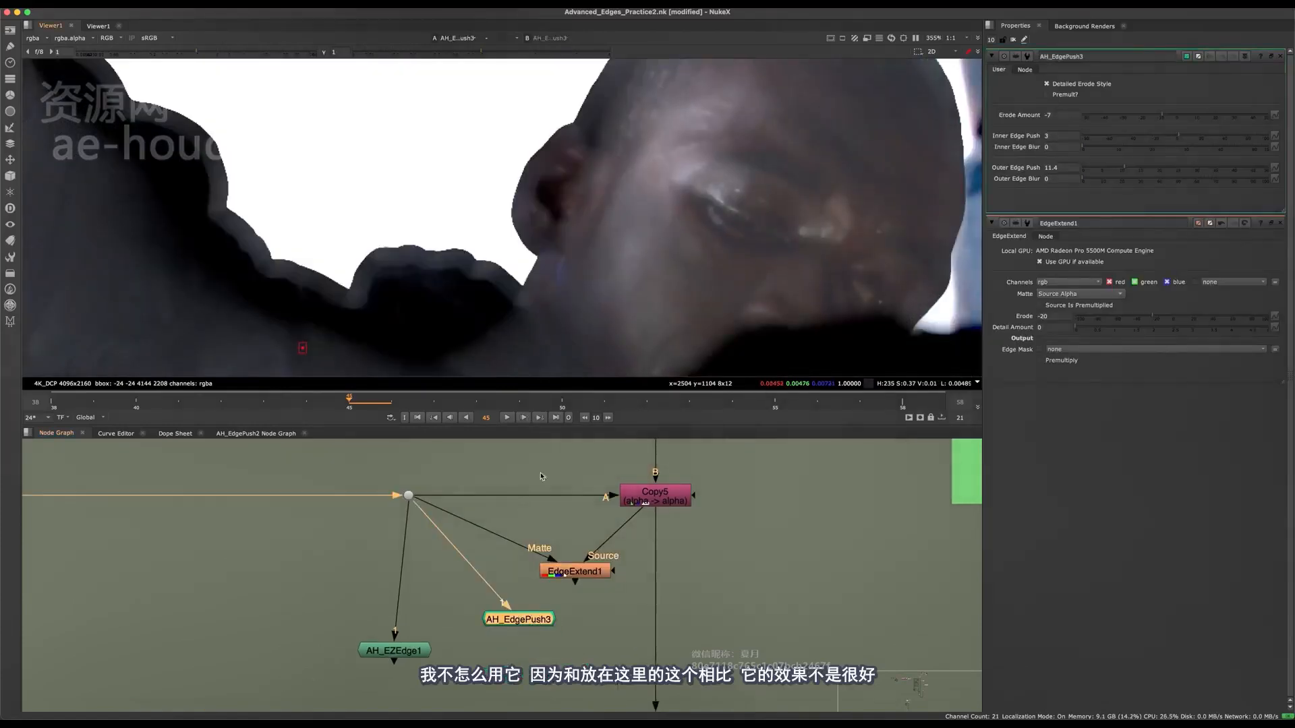
pyautogui.press('d')
pyautogui.moveTo(514, 526); pyautogui.dragTo(541, 601, button='middle')
pyautogui.press('d')
# Reconnect AH_EdgePush3's input to Copy5 and place it across the main pipe from EdgeExtend1.
pyautogui.click(437, 571)
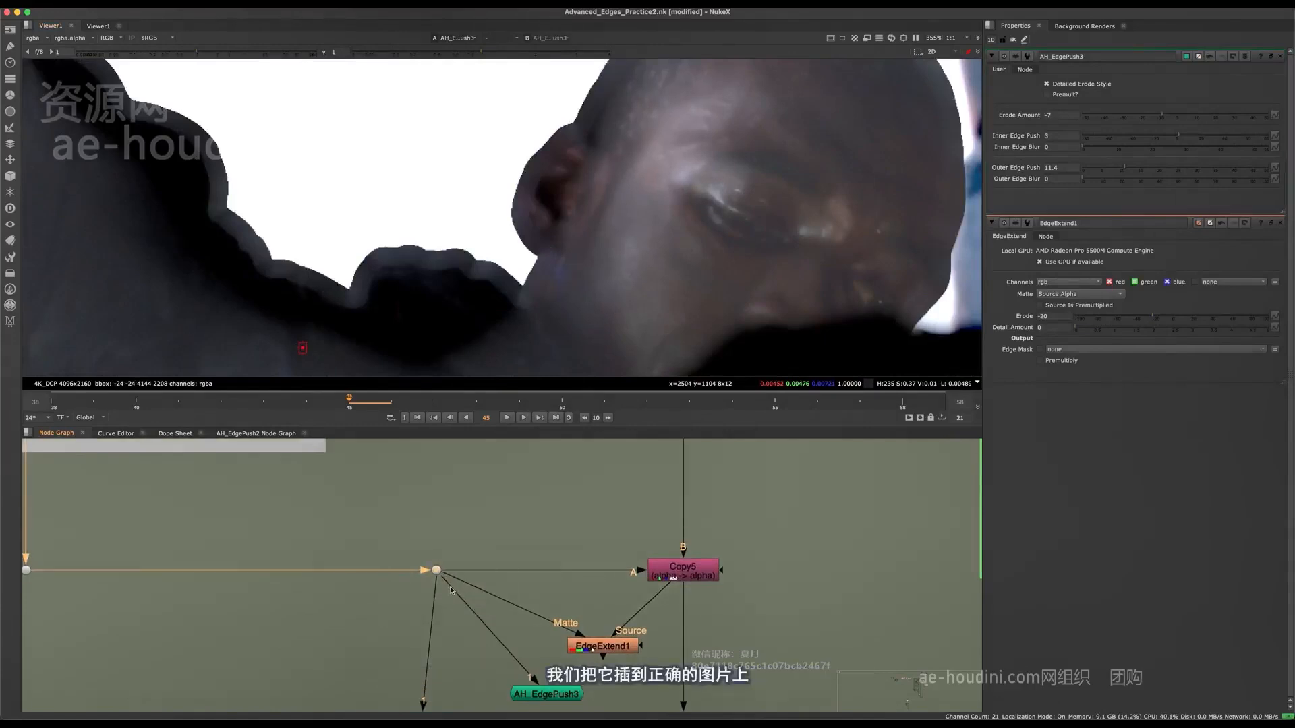
pyautogui.moveTo(677, 601); pyautogui.dragTo(681, 573)
pyautogui.moveTo(647, 603); pyautogui.dragTo(598, 557, button='middle')
pyautogui.moveTo(497, 648); pyautogui.dragTo(741, 582)
# Inspect the RGB and alpha channels at the Dot carrying the precomped alpha, over the whole character.
pyautogui.moveTo(455, 468); pyautogui.dragTo(383, 534)
pyautogui.moveTo(383, 535); pyautogui.dragTo(343, 530, button='middle')
pyautogui.press('1')
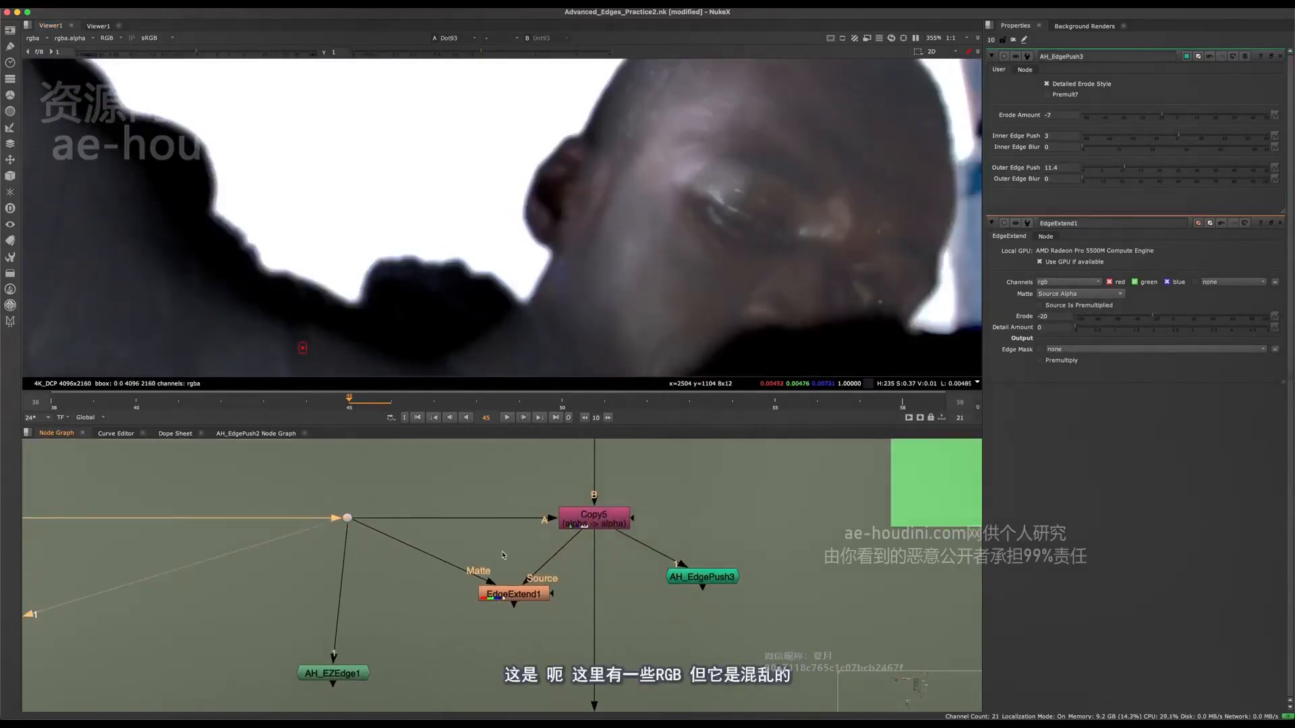
pyautogui.press('a')
pyautogui.press('a')
pyautogui.press('f')
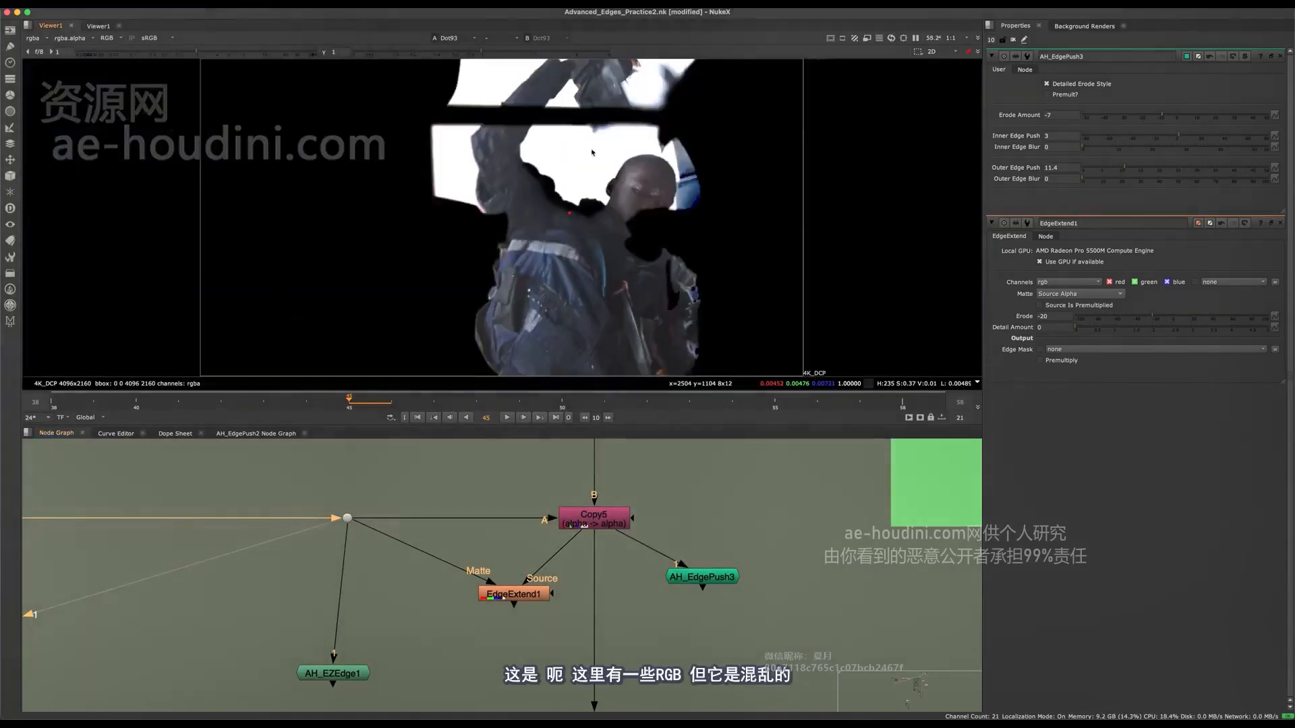
pyautogui.press('a')
pyautogui.press('a')
pyautogui.scroll(5, 646, 172)
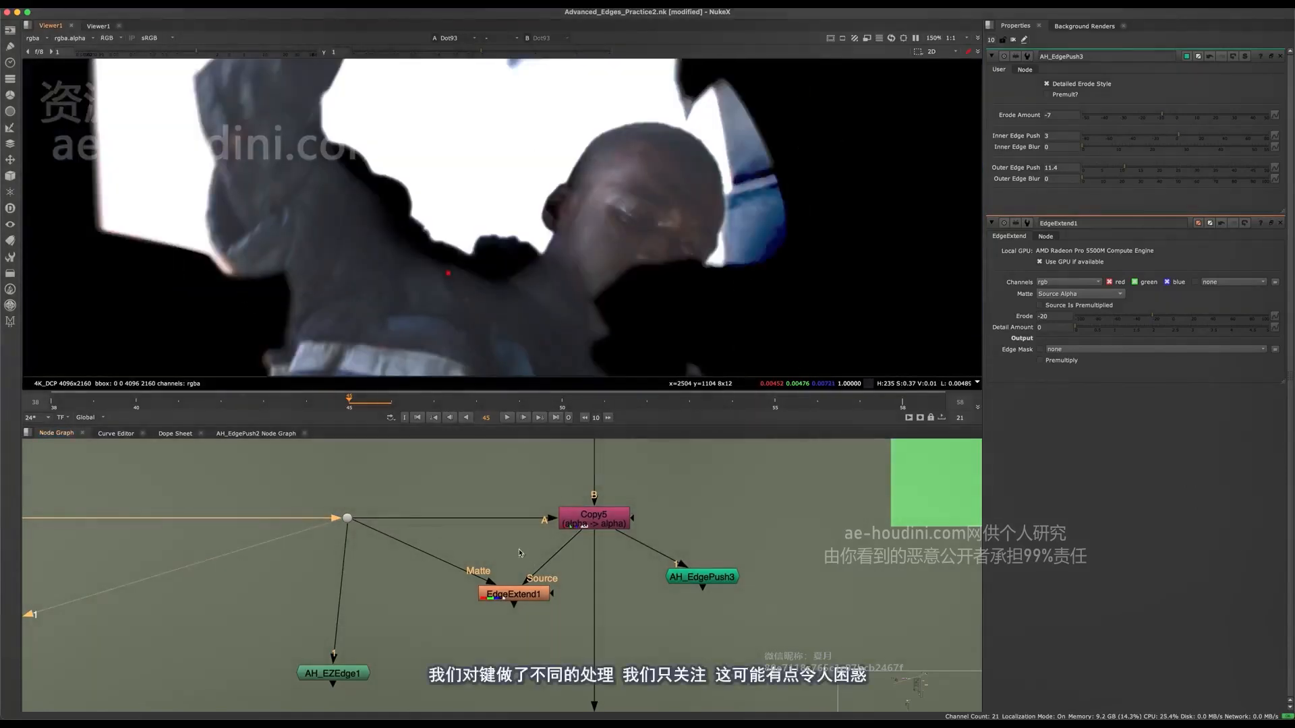
pyautogui.moveTo(302, 458); pyautogui.dragTo(367, 571)
pyautogui.press('a')
pyautogui.press('f')
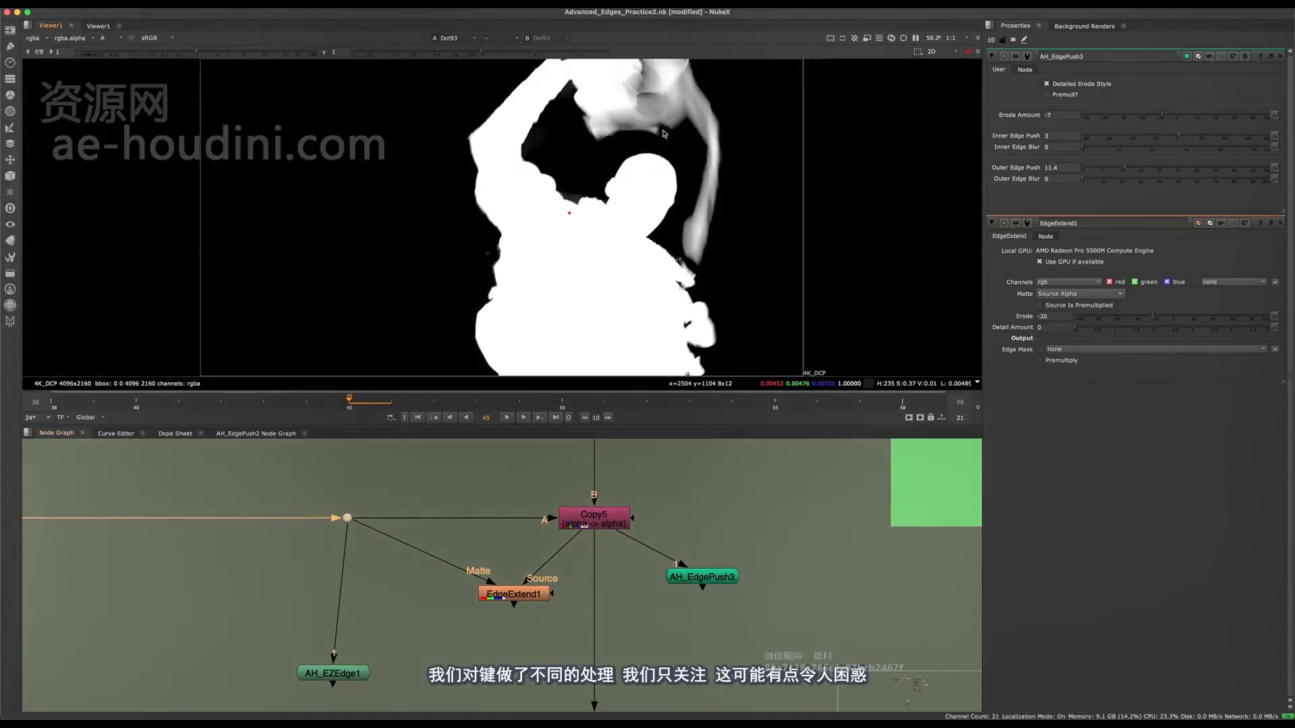
# Compare Copy5's alpha and RGB with the RGB at the Dot below the Alpha (precomped) read.
pyautogui.click(596, 526)
pyautogui.scroll(-5, 474, 514)
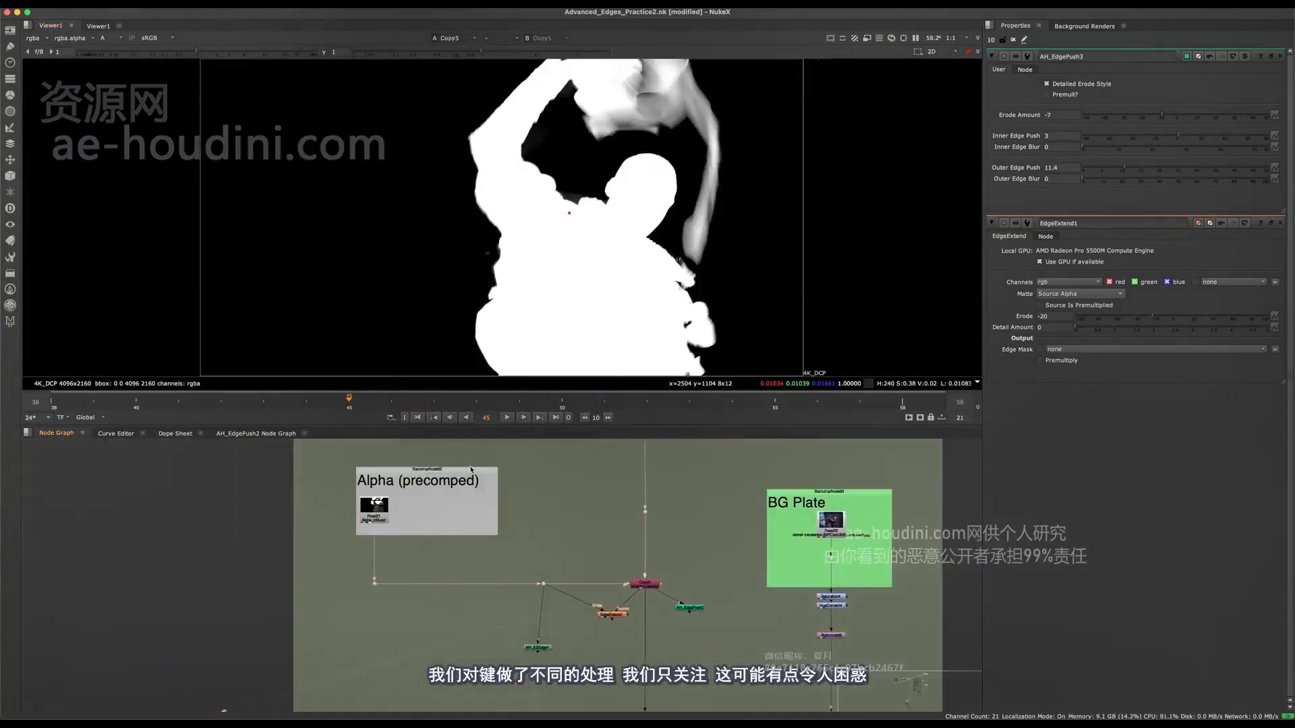
pyautogui.press('a')
pyautogui.moveTo(475, 513); pyautogui.dragTo(474, 527, button='middle')
pyautogui.click(375, 596)
pyautogui.press('1')
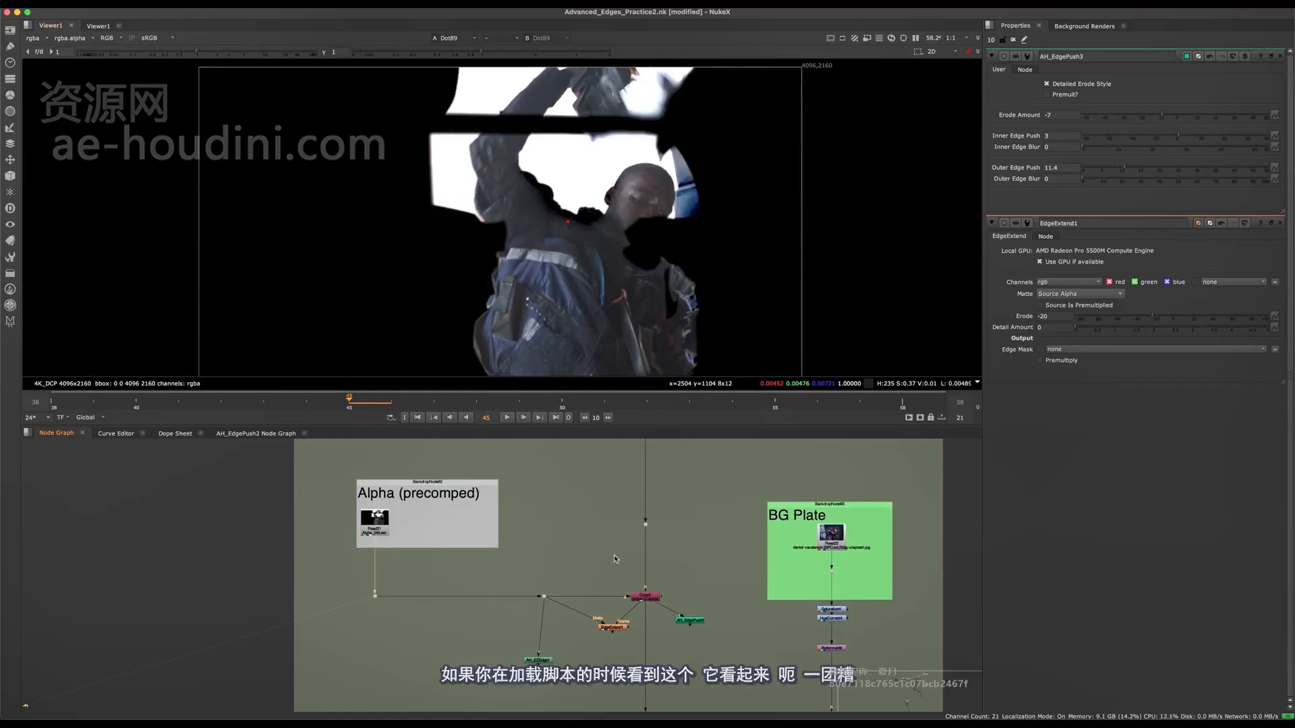
pyautogui.scroll(5, 546, 529)
pyautogui.moveTo(610, 587); pyautogui.dragTo(383, 533, button='middle')
pyautogui.click(504, 495)
pyautogui.press('1')
pyautogui.click(379, 610)
# View AH_EdgePush3's output from Copy5 on the head and shoulder edges, and disable the node.
pyautogui.moveTo(786, 544); pyautogui.dragTo(611, 642)
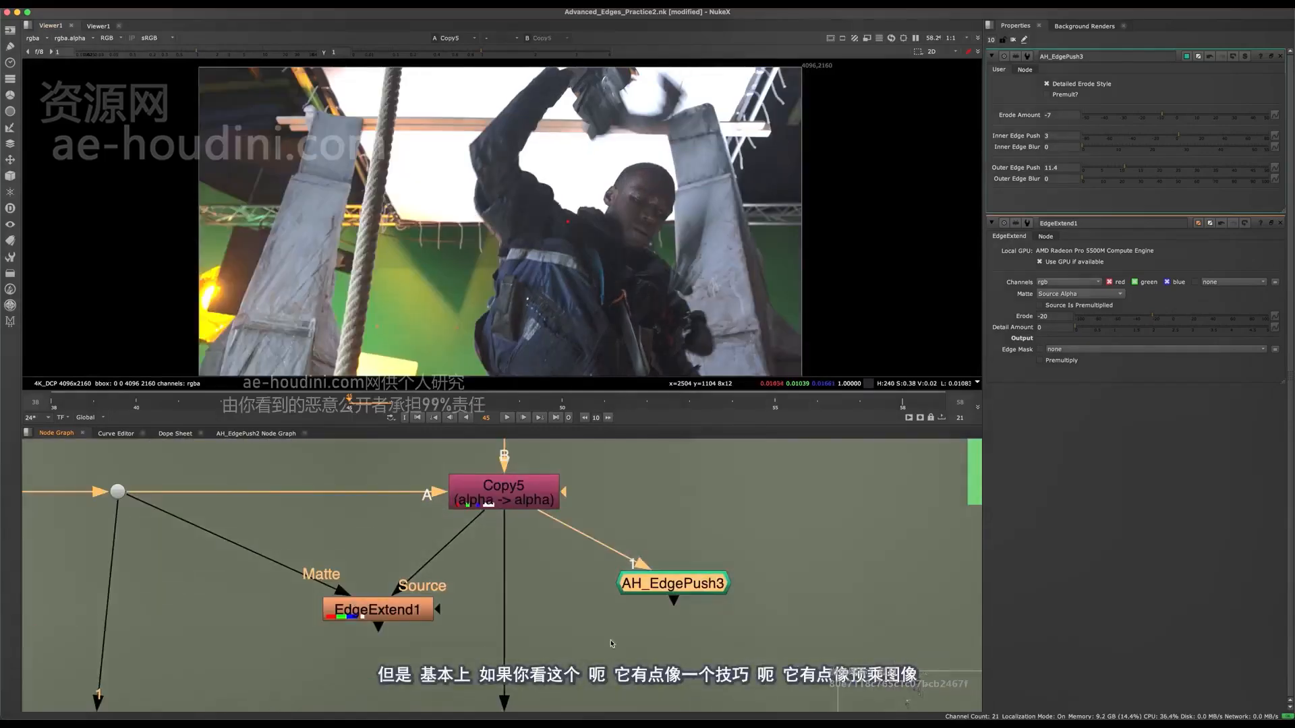
pyautogui.moveTo(676, 586); pyautogui.dragTo(644, 589)
pyautogui.press('1')
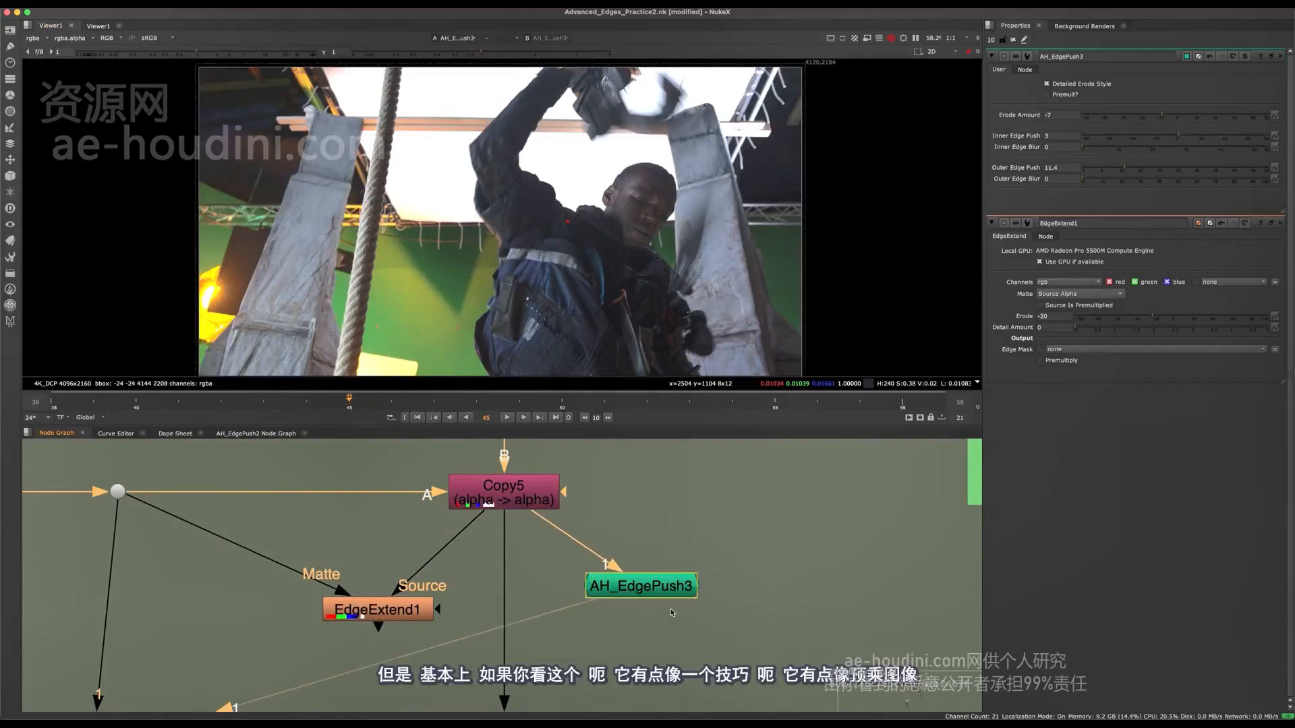
pyautogui.click(671, 612)
pyautogui.scroll(8, 608, 197)
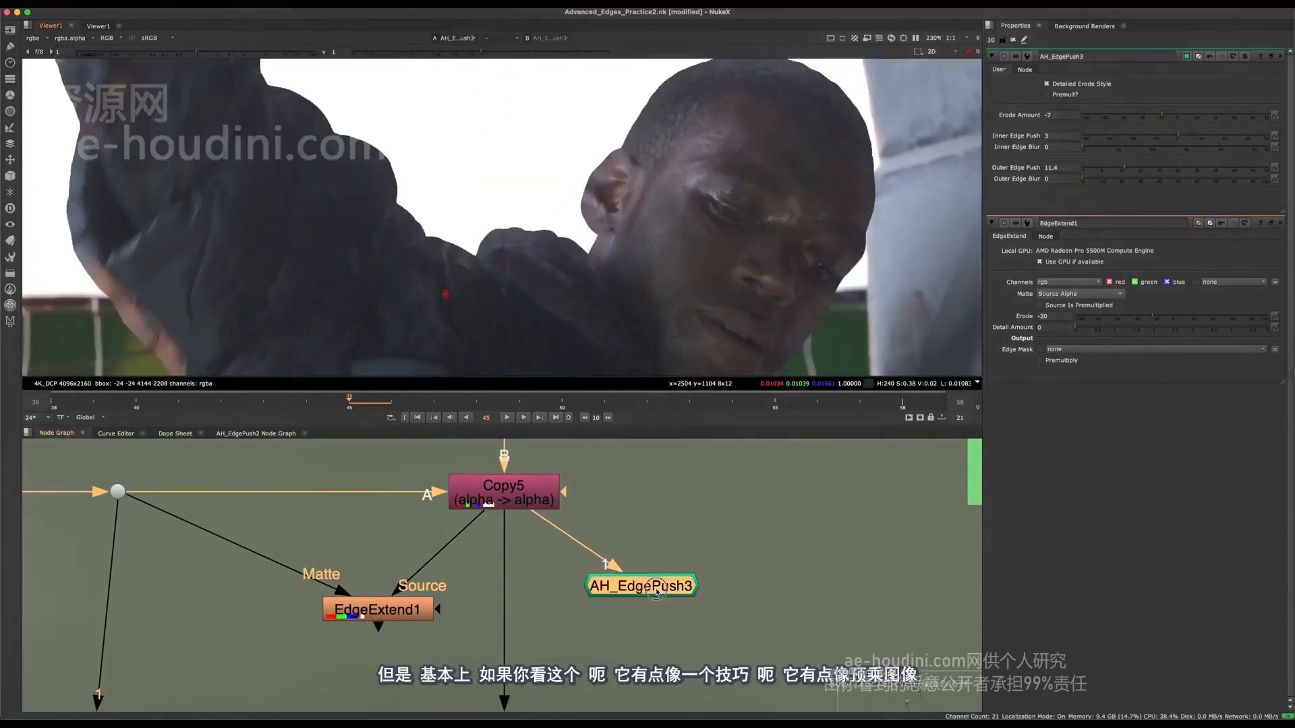
pyautogui.scroll(3, 622, 287)
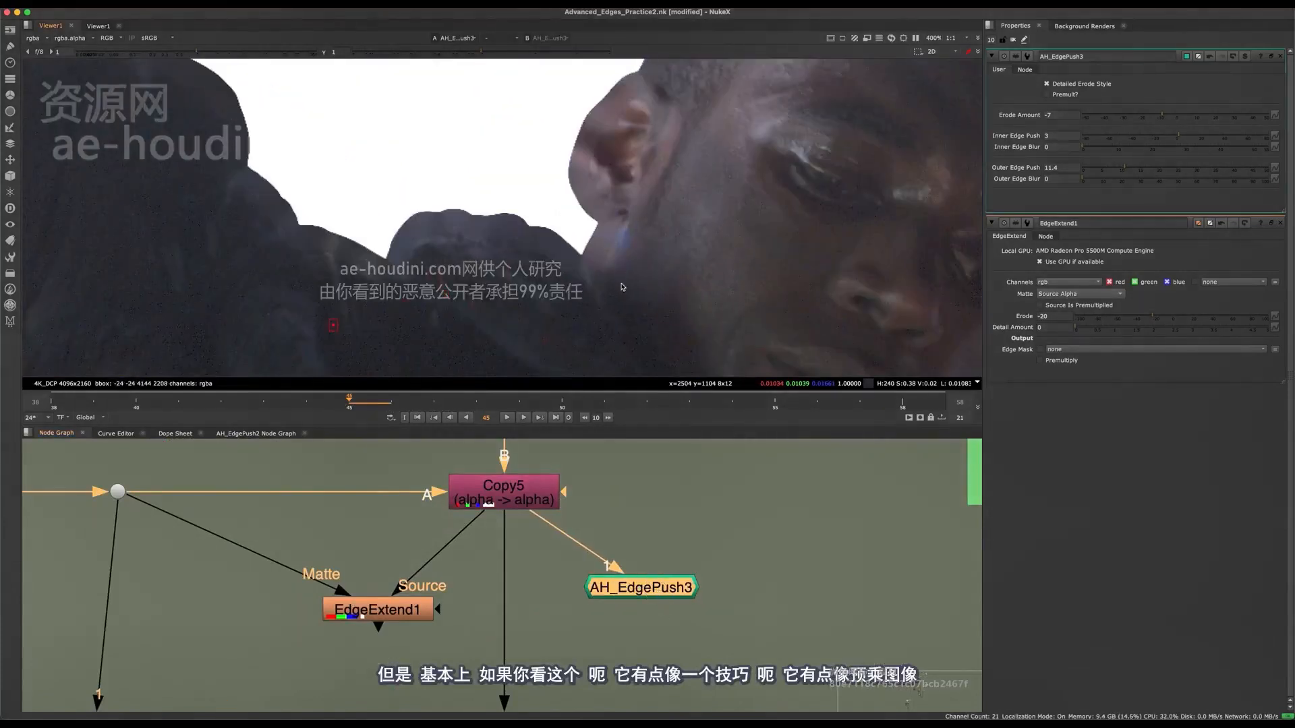
pyautogui.press('d')
# Branch a Premult node off Copy5 and follow it with a Blur of size 52.5.
pyautogui.moveTo(680, 498); pyautogui.dragTo(584, 488, button='middle')
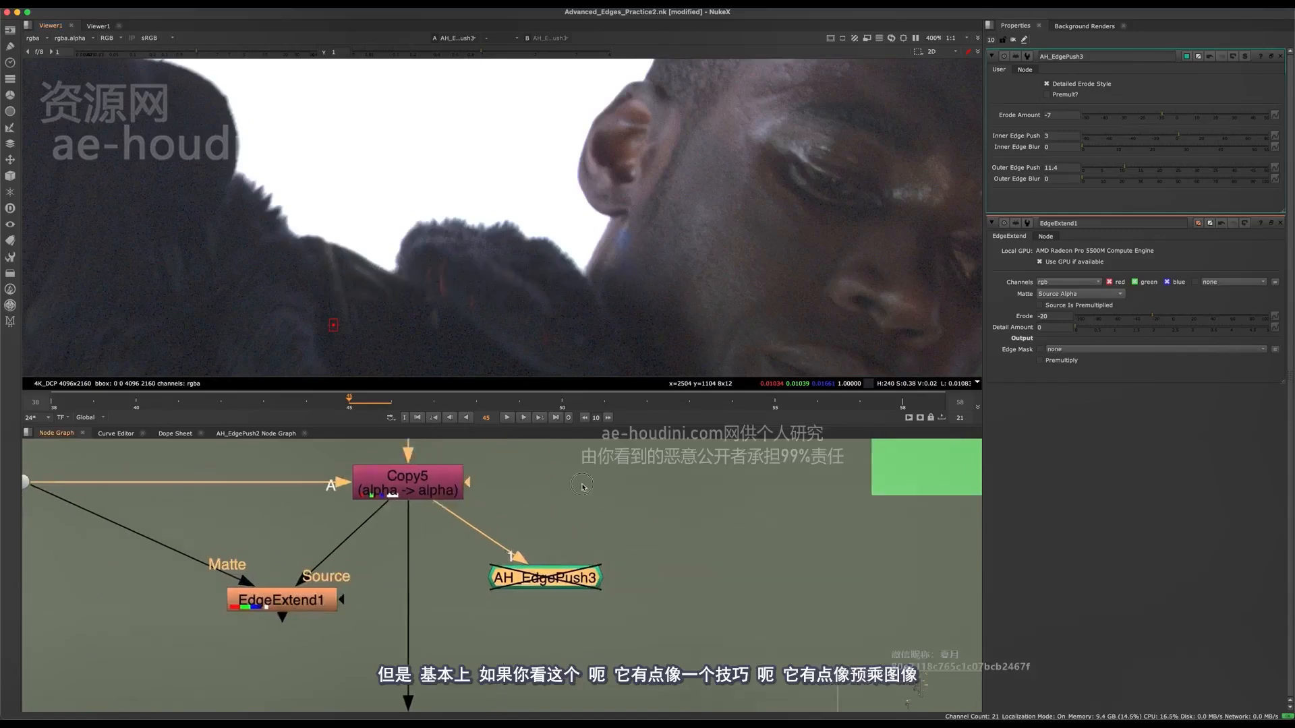
pyautogui.click(613, 486)
pyautogui.press('Tab')
pyautogui.write('pre')
pyautogui.press('Return')
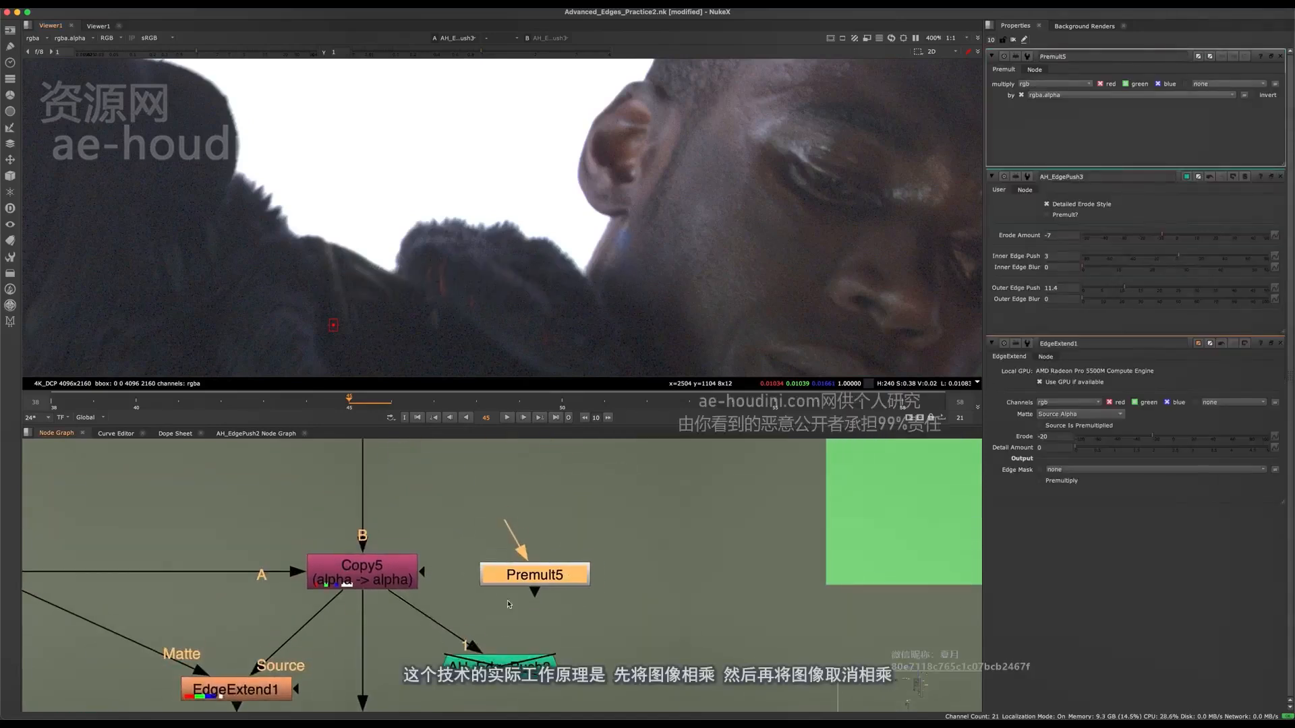
pyautogui.press('b')
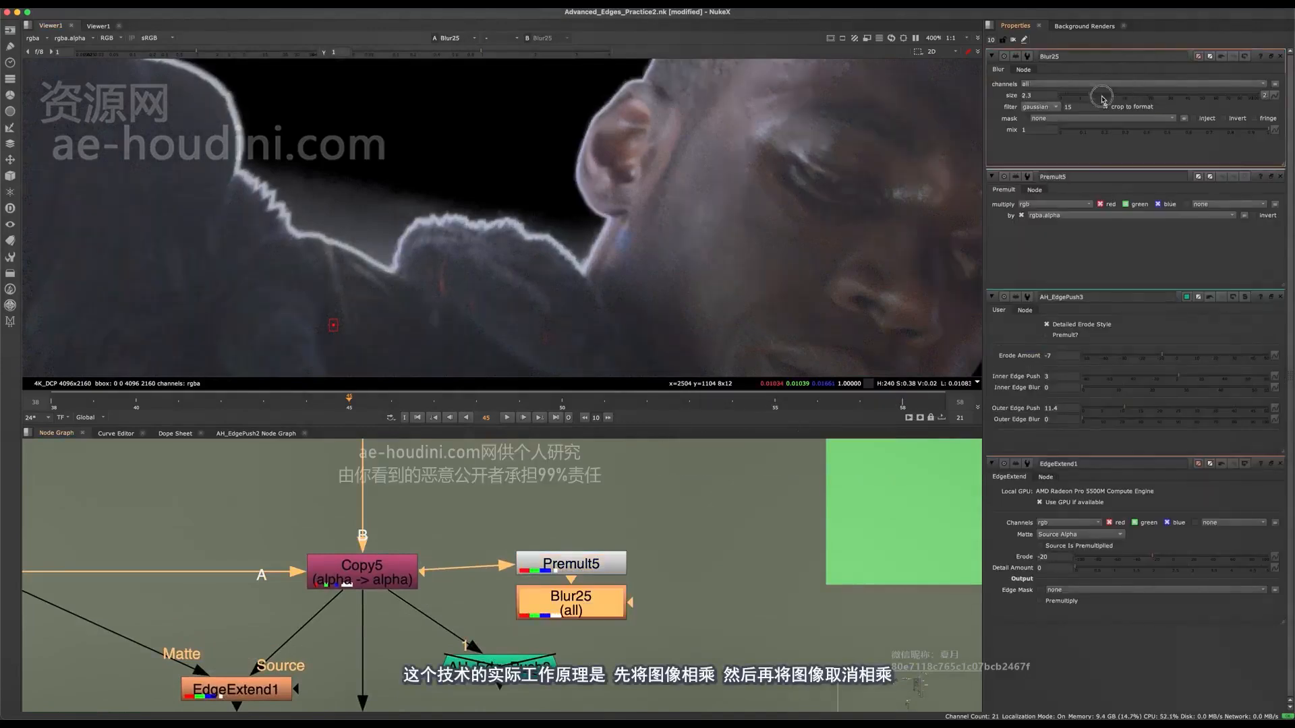
pyautogui.moveTo(1088, 98); pyautogui.dragTo(1203, 97)
# Add an Unpremult node after the Blur and view the smeared colours around the character.
pyautogui.press('Tab')
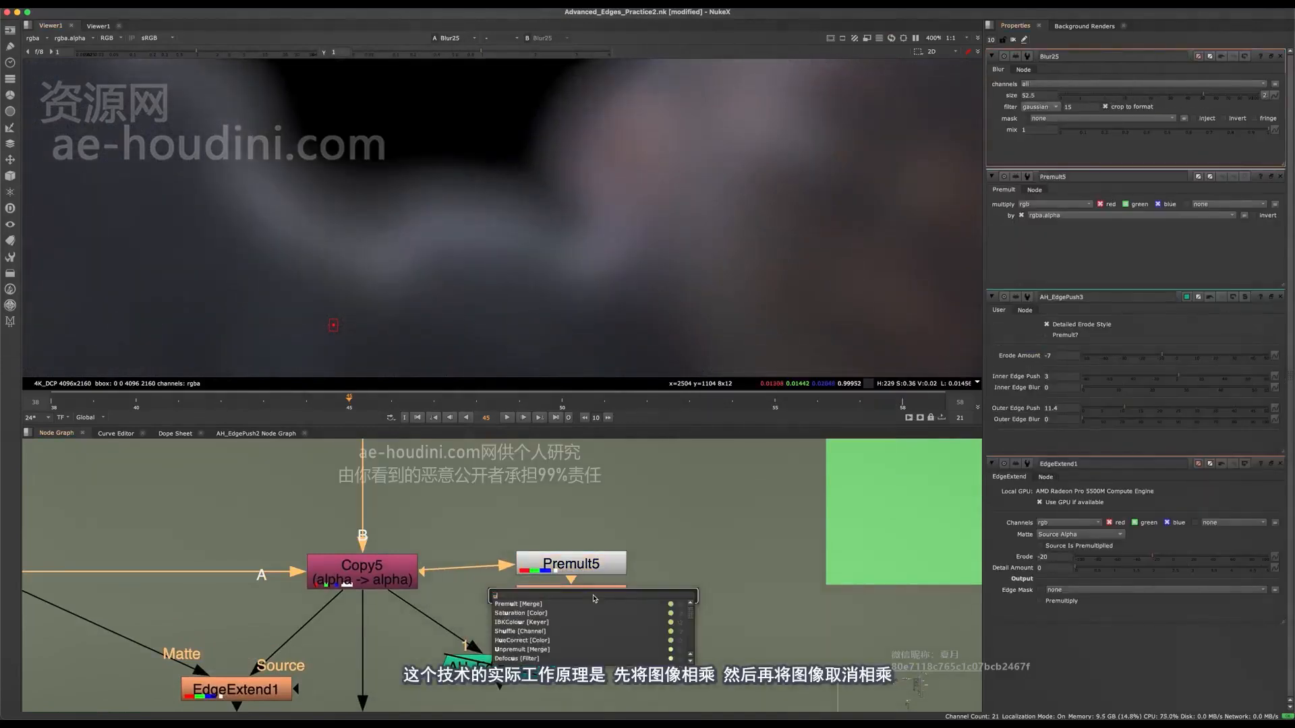
pyautogui.write('unprem')
pyautogui.press('Return')
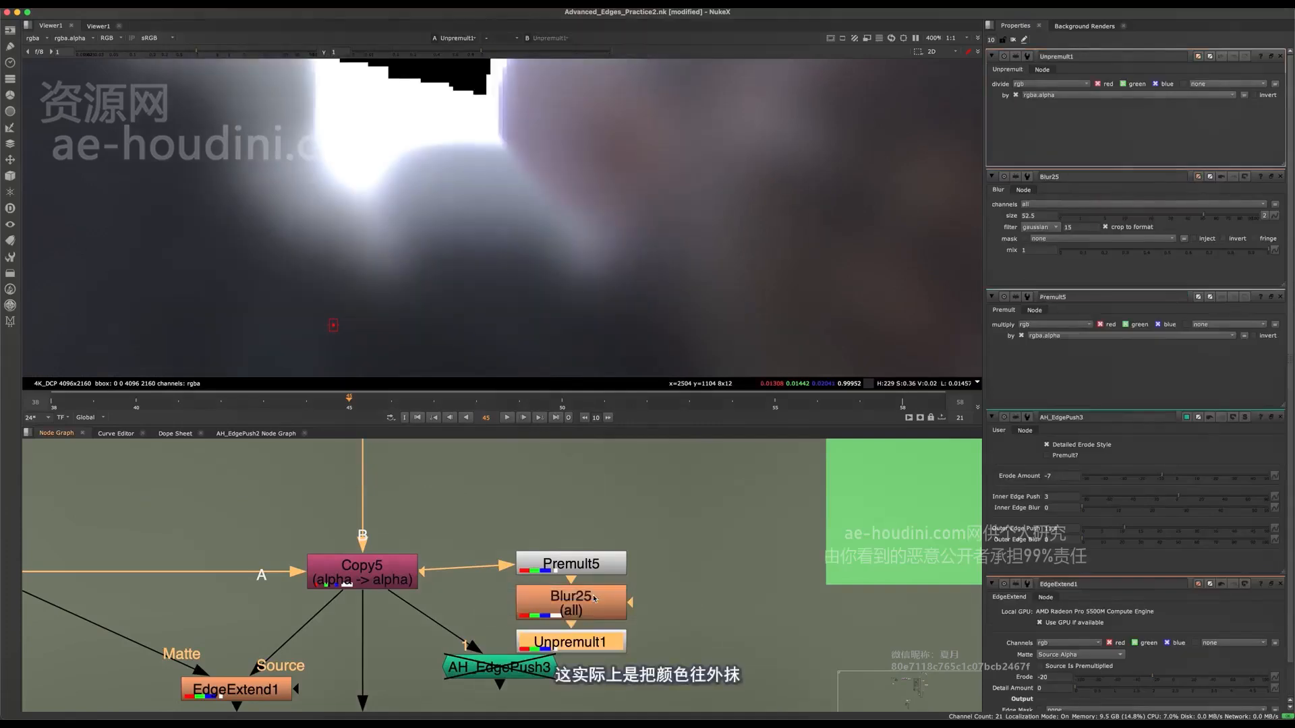
pyautogui.scroll(-4, 639, 265)
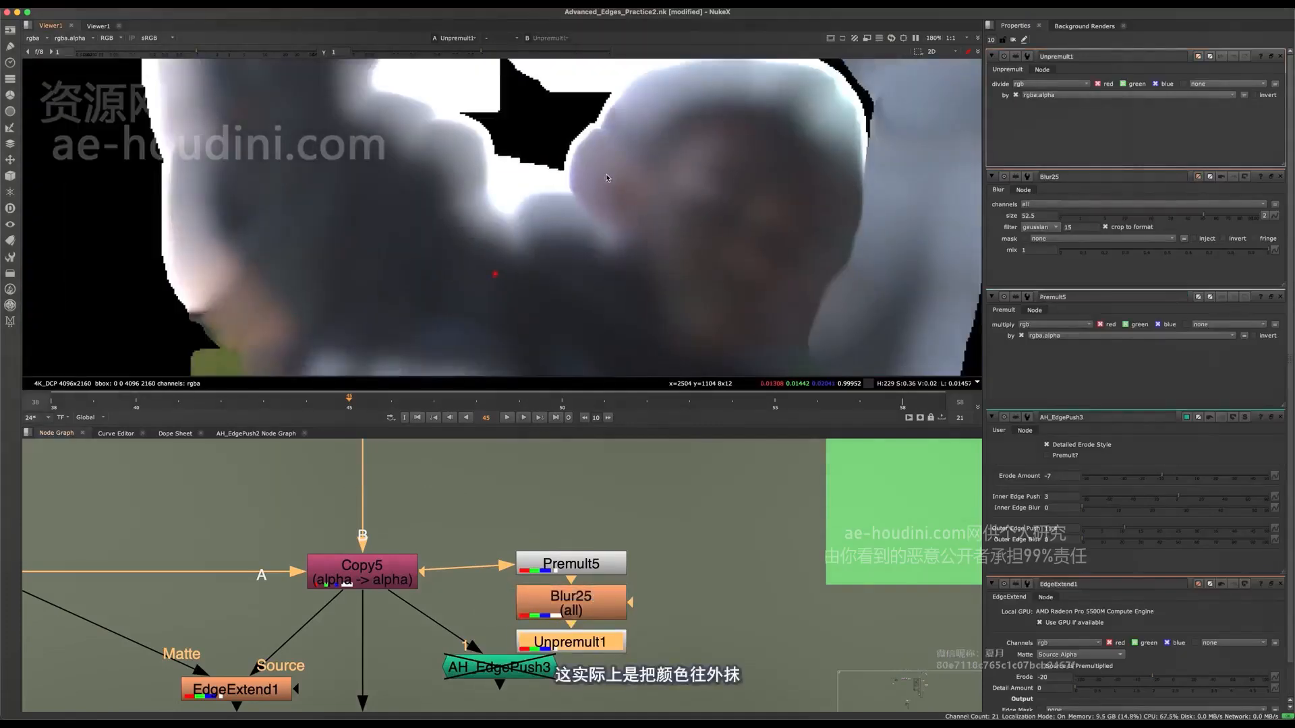
# Move the Premult, Blur and Unpremult chain clear of AH_EdgePush3, and space out Unpremult and AH_EdgePush3.
pyautogui.moveTo(500, 534); pyautogui.dragTo(640, 648)
pyautogui.moveTo(605, 605); pyautogui.dragTo(710, 545)
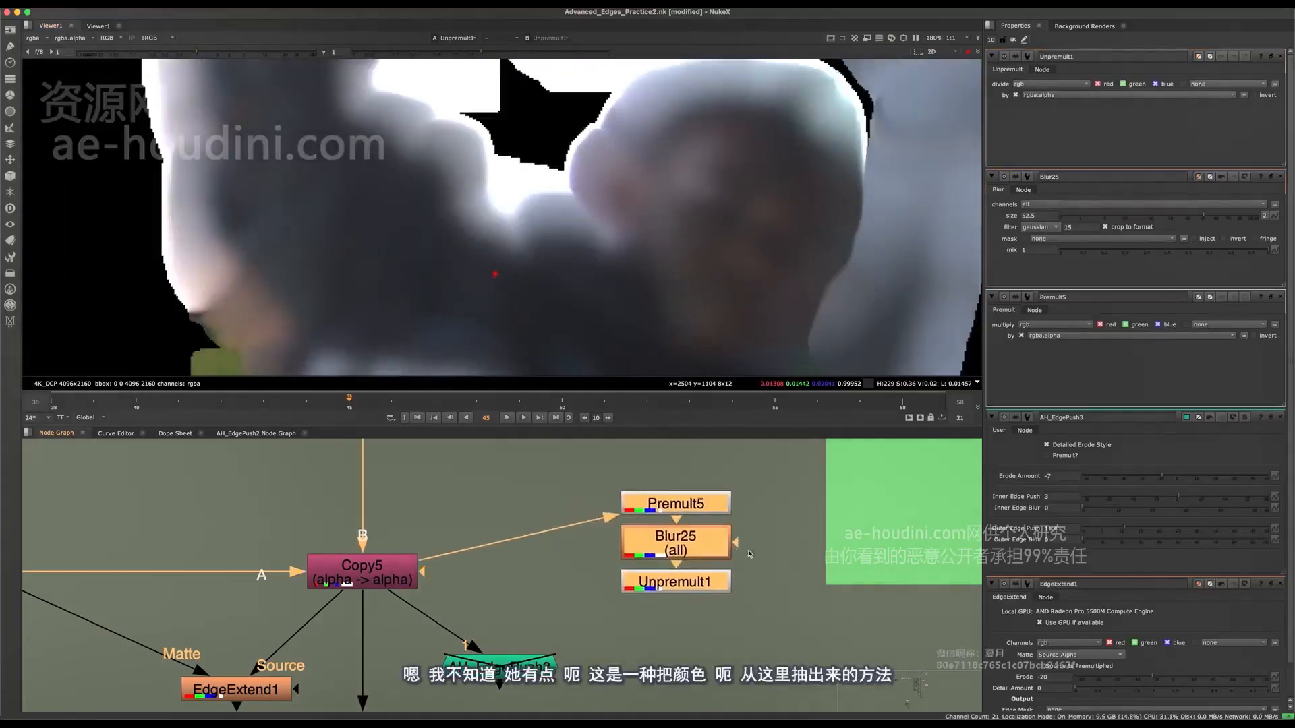
pyautogui.click(748, 552)
pyautogui.moveTo(698, 590); pyautogui.dragTo(701, 622)
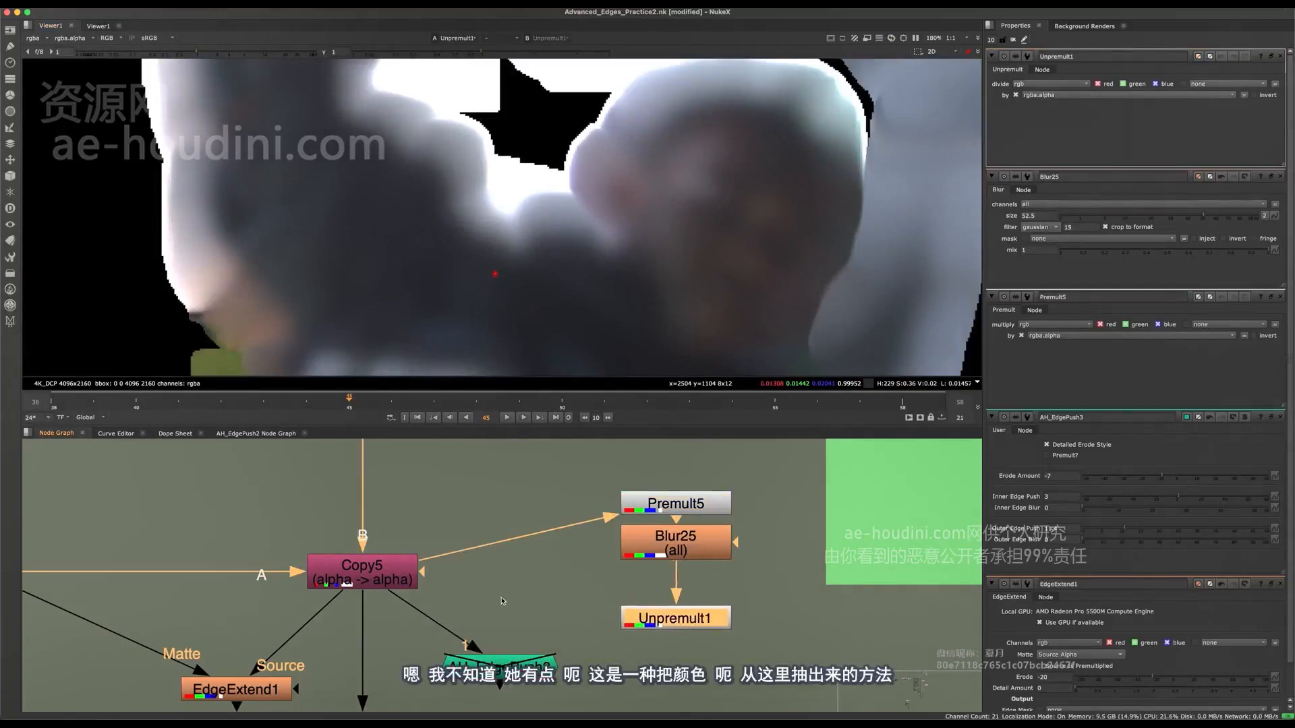
pyautogui.moveTo(581, 653); pyautogui.dragTo(553, 597, button='middle')
pyautogui.moveTo(499, 625); pyautogui.dragTo(449, 670)
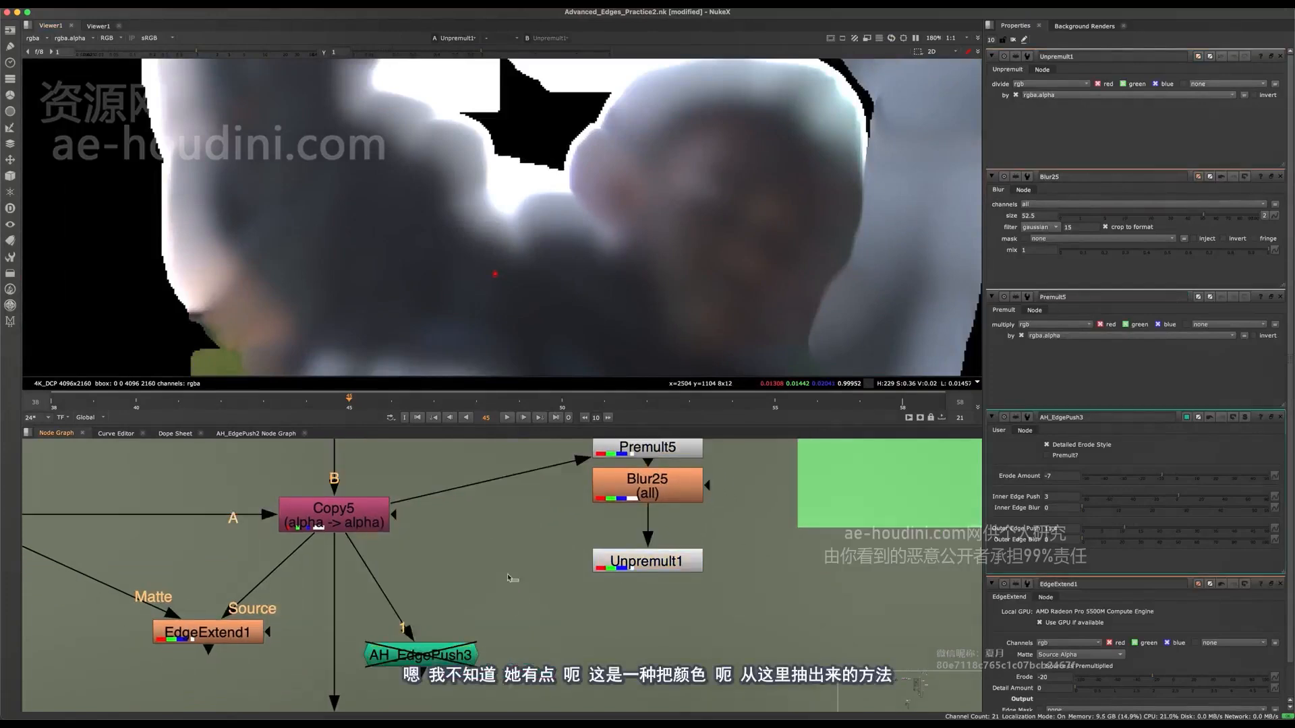
# Add a Copy node after Unpremult1 that takes its alpha from Copy5, and follow it with a Premult node.
pyautogui.press('Tab')
pyautogui.write('copy')
pyautogui.press('Return')
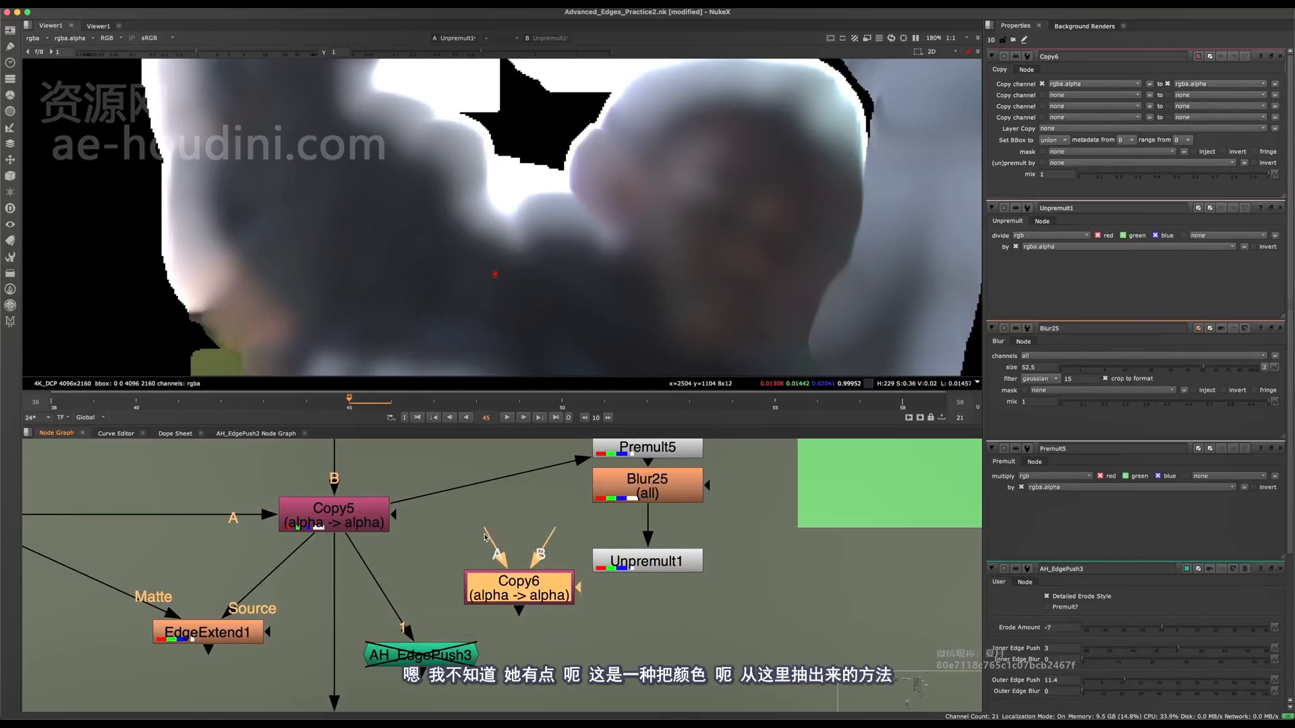
pyautogui.moveTo(485, 538); pyautogui.dragTo(344, 517)
pyautogui.moveTo(521, 588); pyautogui.dragTo(707, 607)
pyautogui.press('Tab')
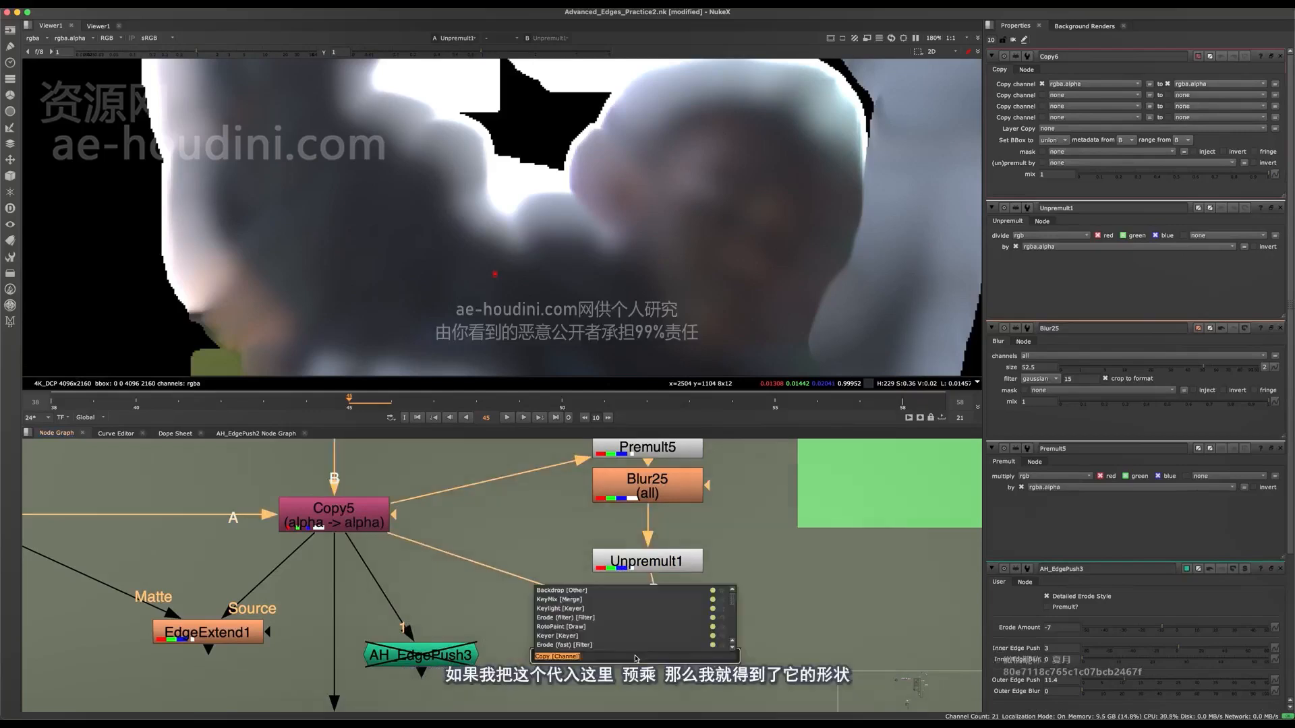
pyautogui.write('sprem')
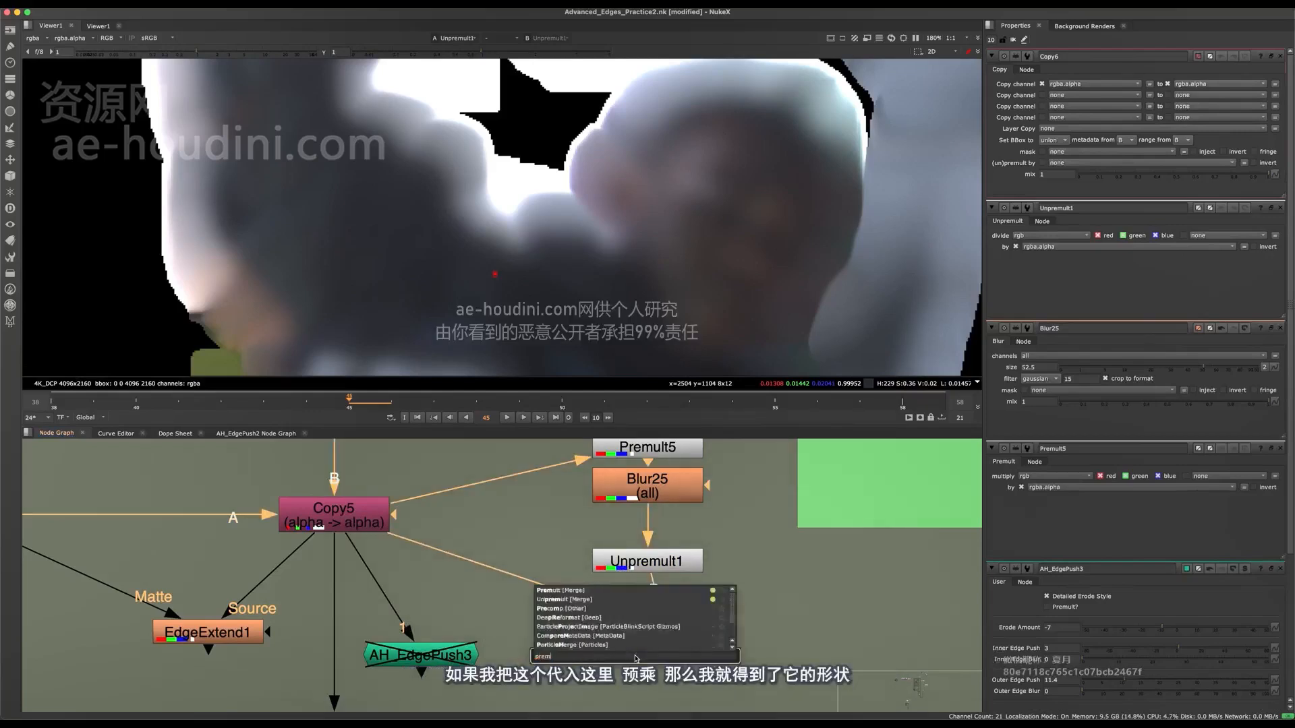
pyautogui.press('Return')
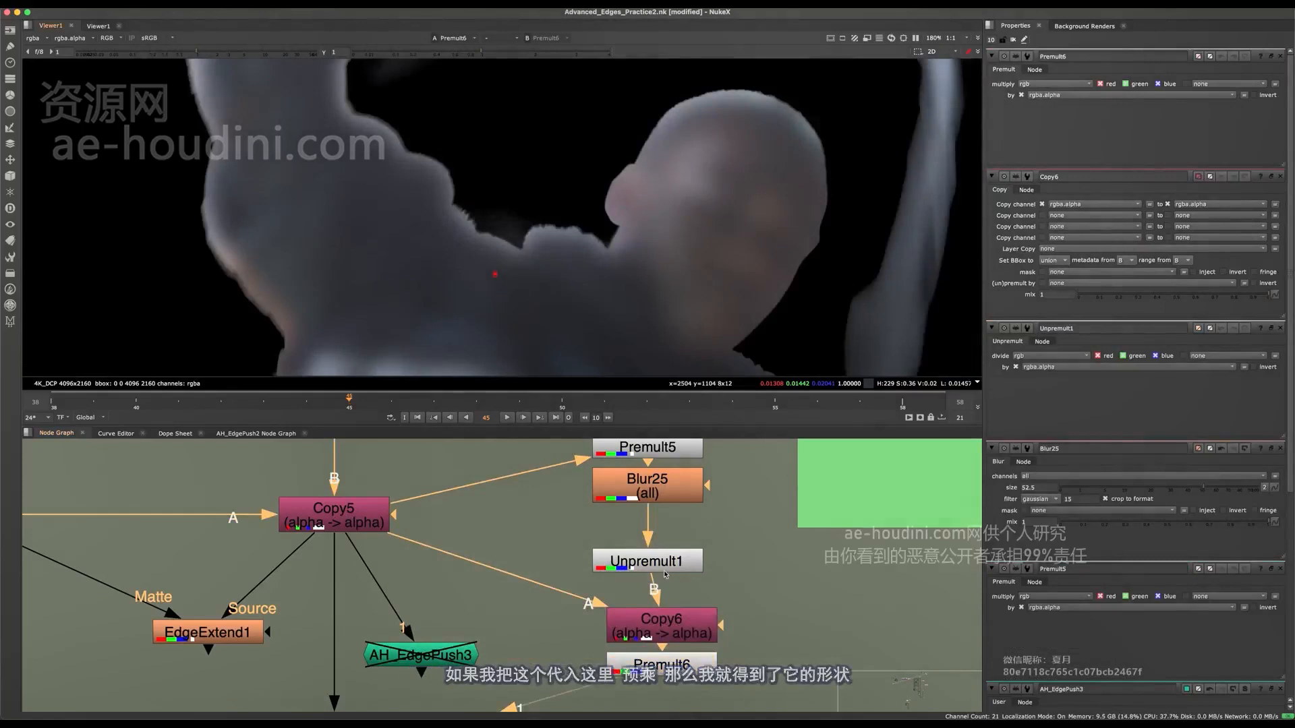
# Reduce the size of Blur25 to 23.5 and view the effect on the ear and shoulder edges.
pyautogui.doubleClick(676, 481)
pyautogui.scroll(5, 636, 201)
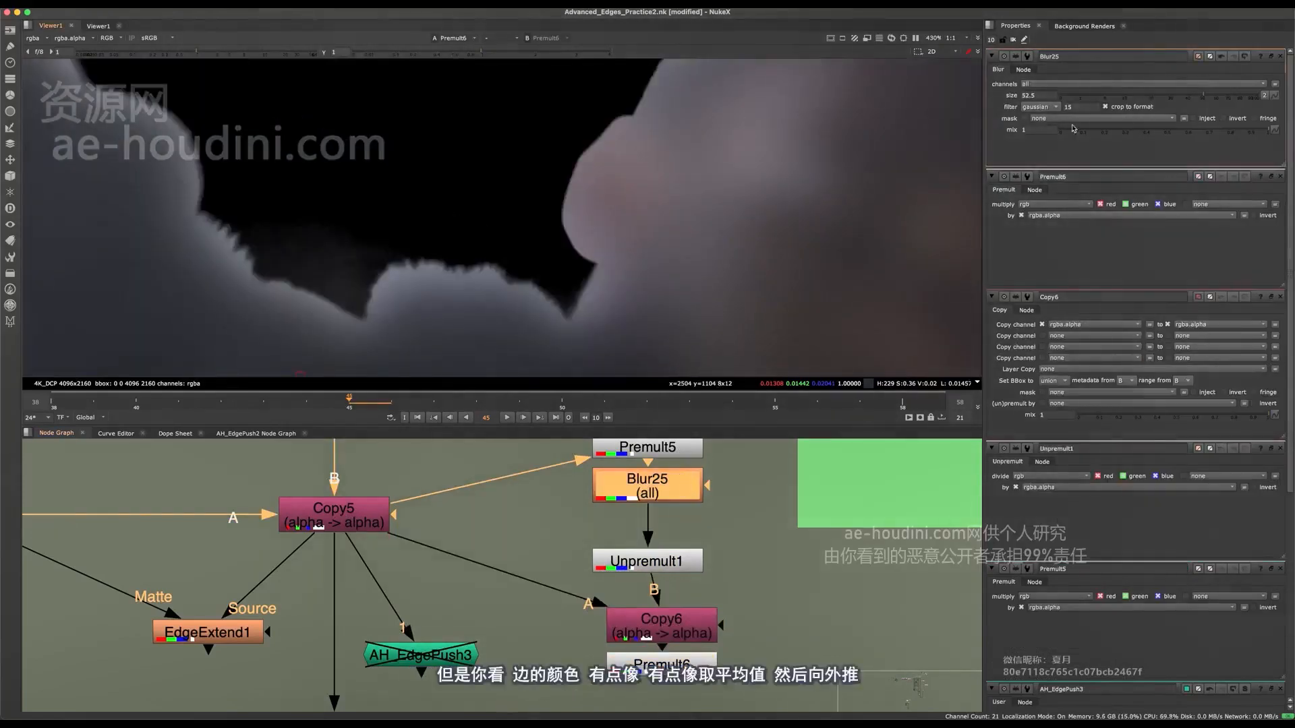
pyautogui.moveTo(1124, 103); pyautogui.dragTo(1154, 100)
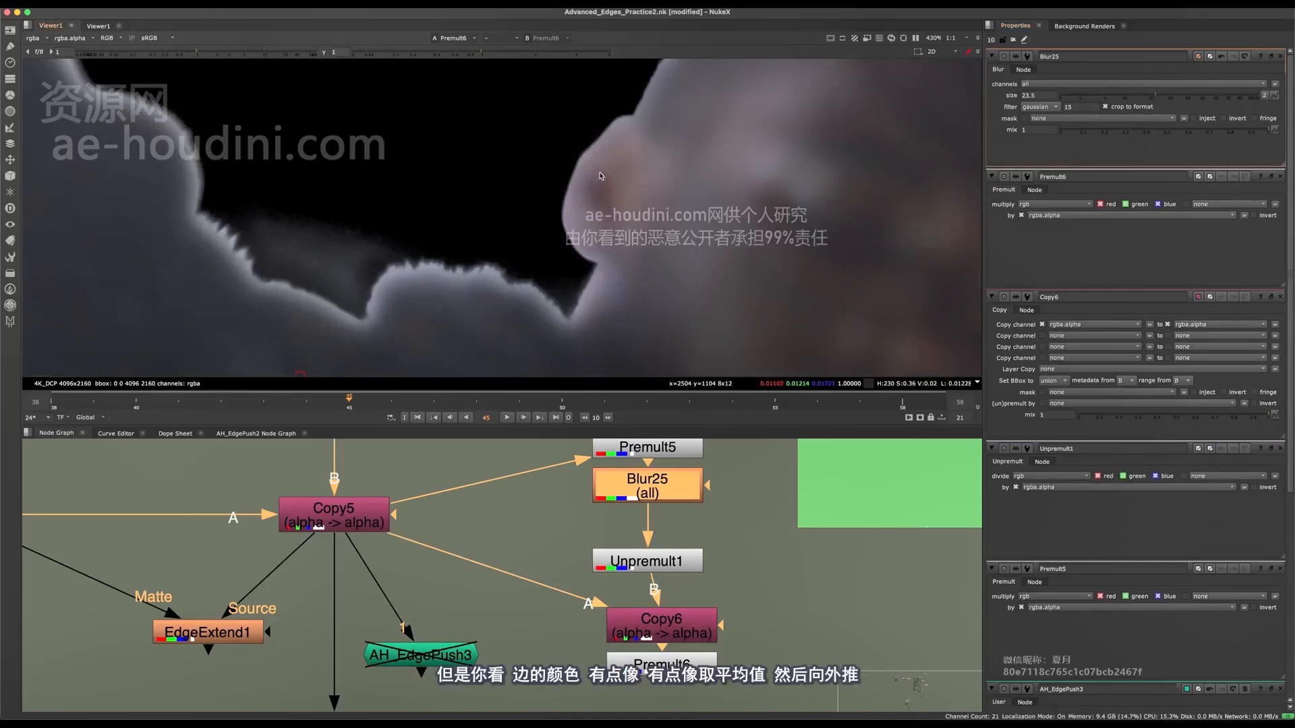
# Delete the whole demonstration branch from Premult5 and Blur25 through Unpremult1, Copy6 and Premult6.
pyautogui.scroll(-5, 622, 585)
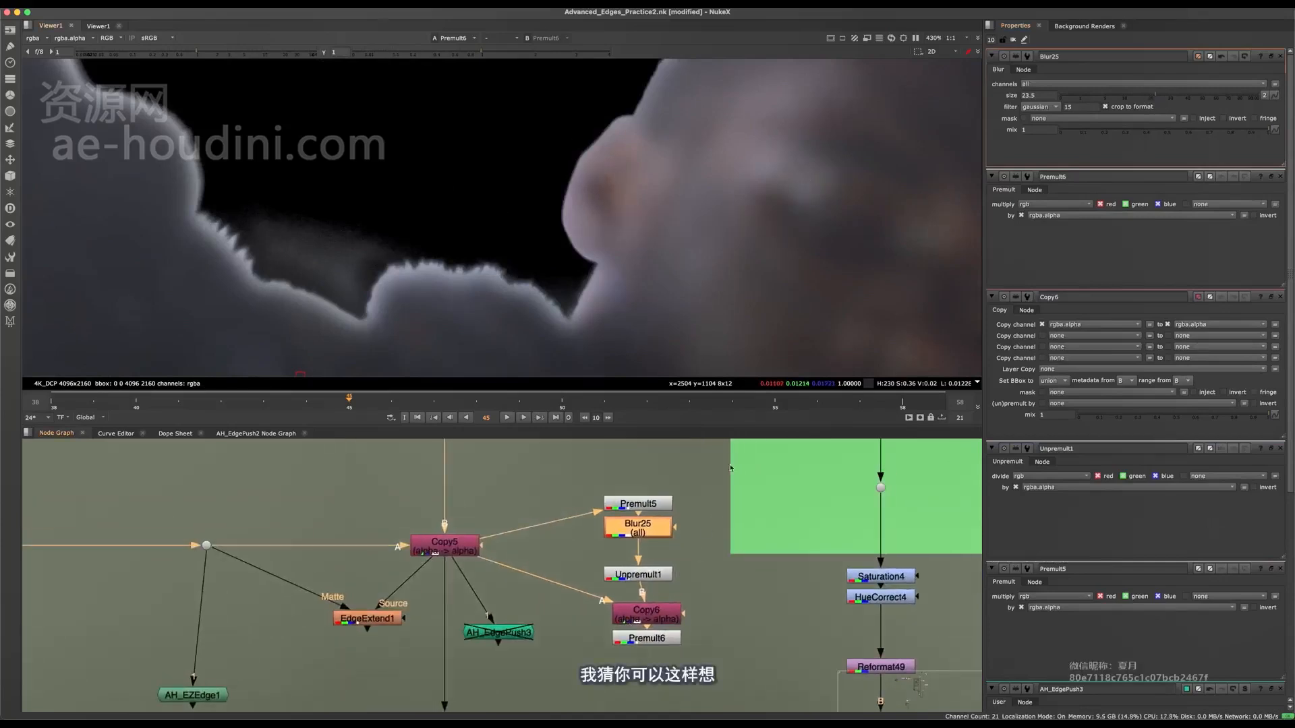
pyautogui.moveTo(732, 454); pyautogui.dragTo(561, 656)
pyautogui.moveTo(589, 554); pyautogui.dragTo(627, 516, button='middle')
pyautogui.scroll(4, 627, 515)
pyautogui.scroll(-2, 613, 536)
pyautogui.press('Delete')
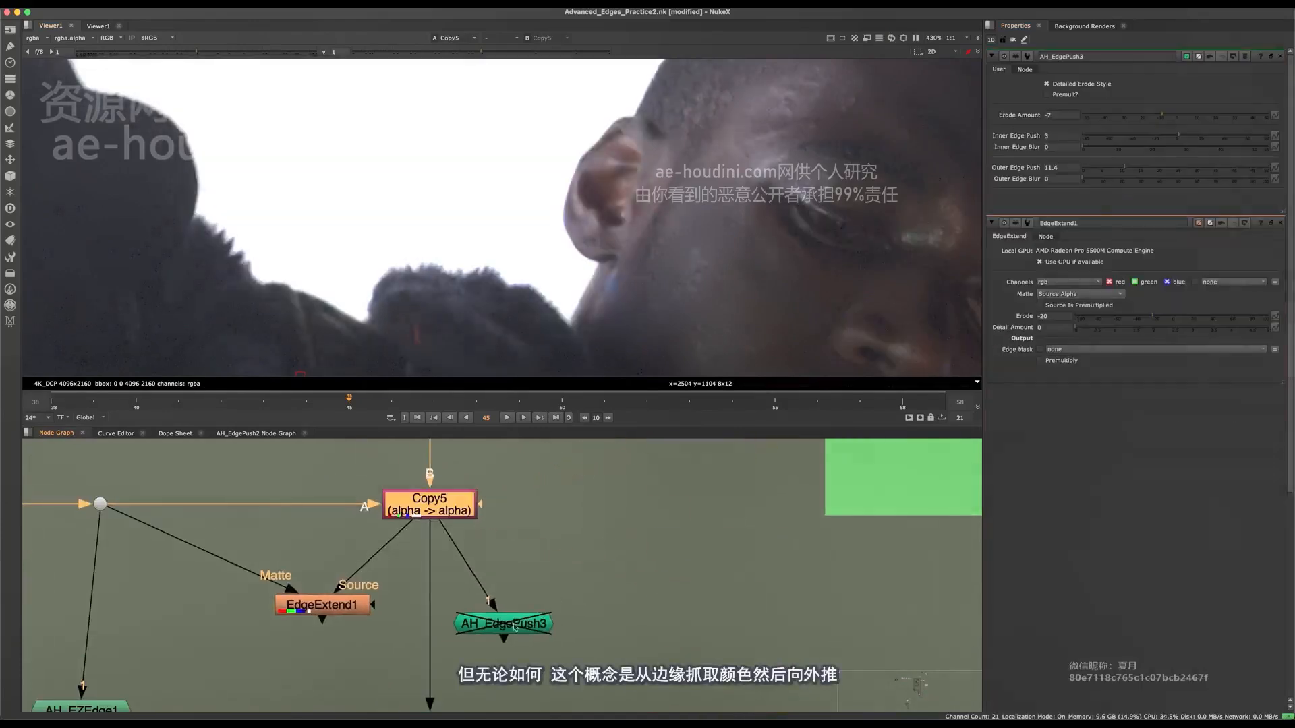
# Move AH_EdgePush3 away from Copy5's main pipe, re-enable it, and compare the ear edge with the node off and on.
pyautogui.moveTo(500, 630); pyautogui.dragTo(584, 616)
pyautogui.press('1')
pyautogui.press('d')
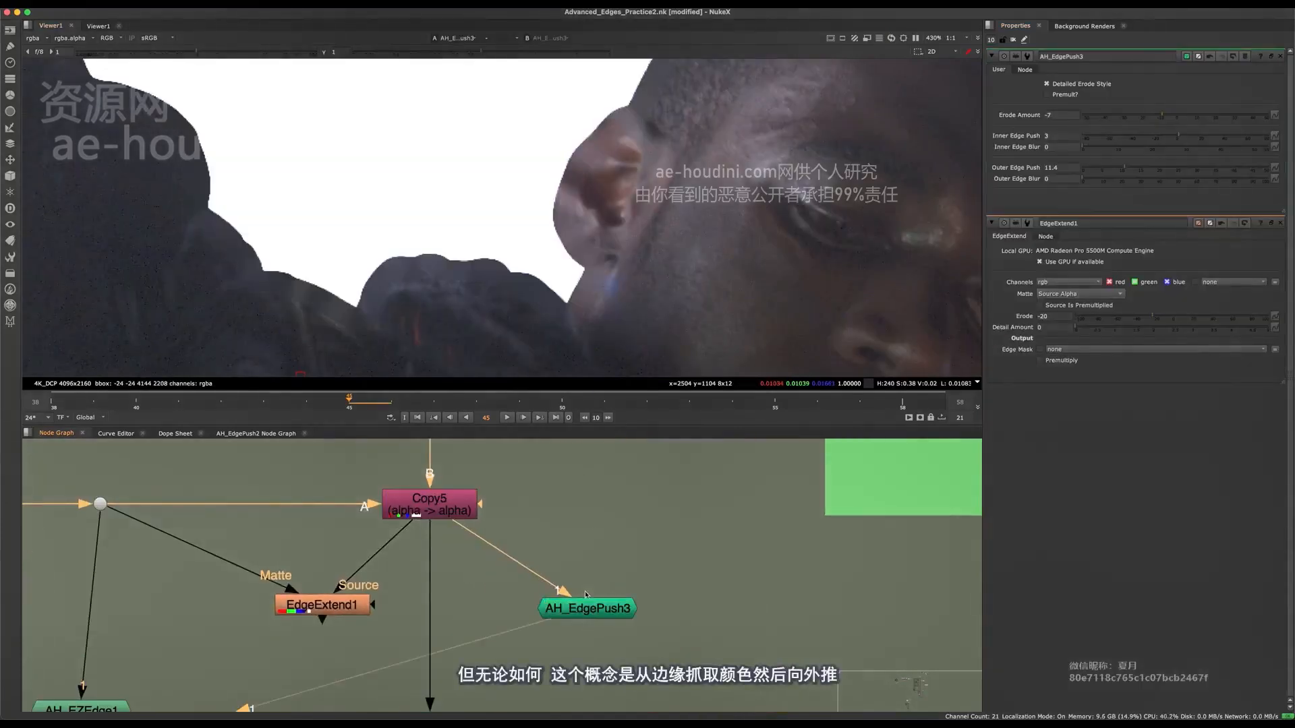
pyautogui.scroll(3, 603, 245)
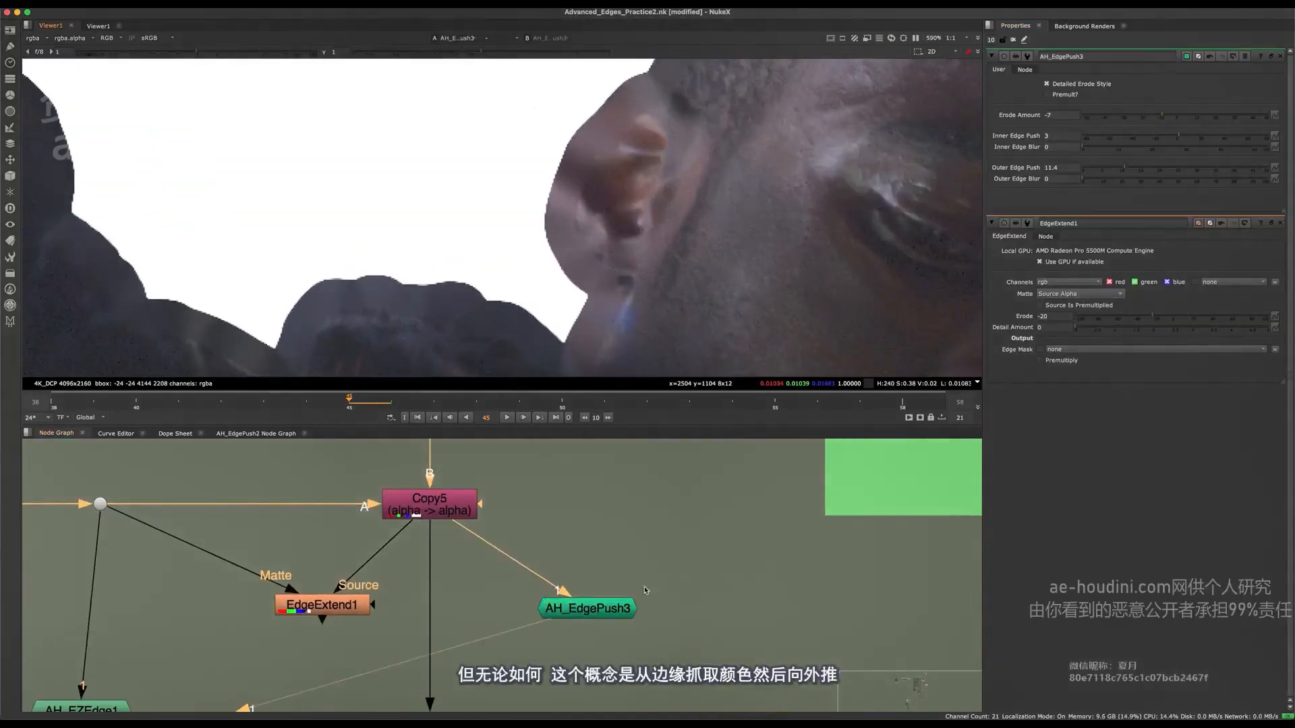
pyautogui.click(602, 599)
pyautogui.press('d')
pyautogui.press('d')
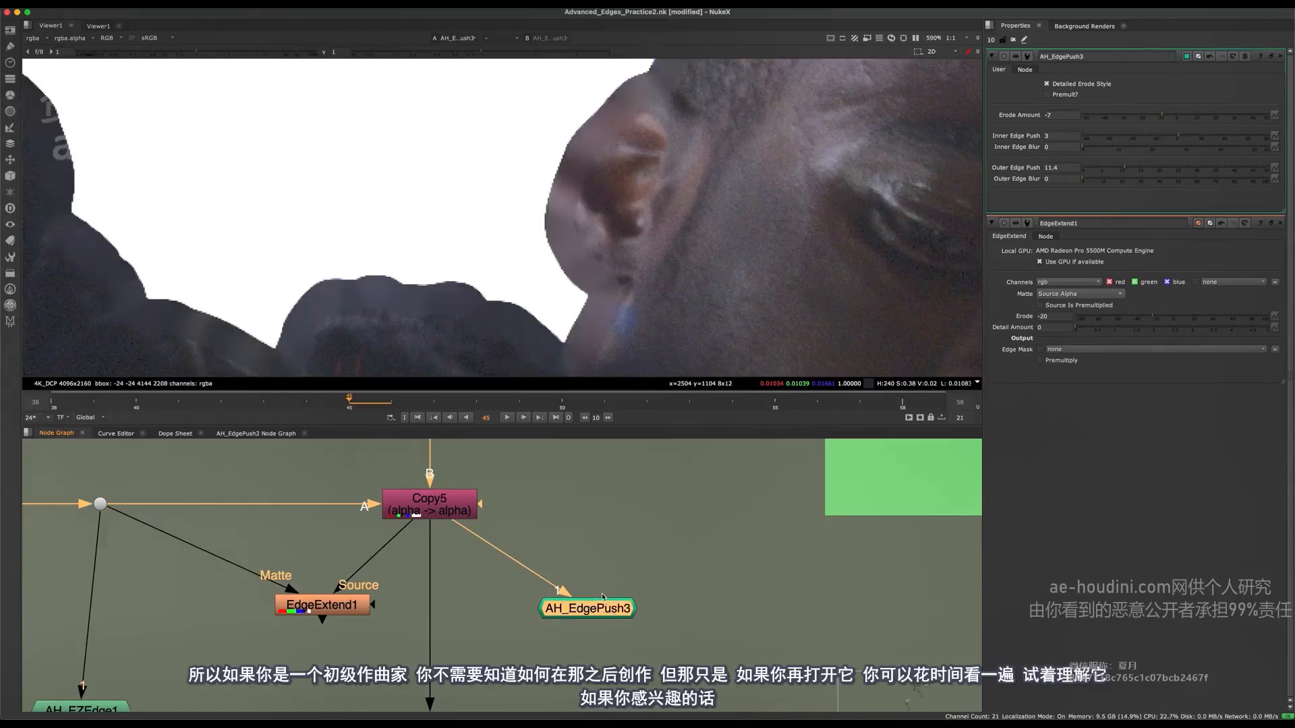
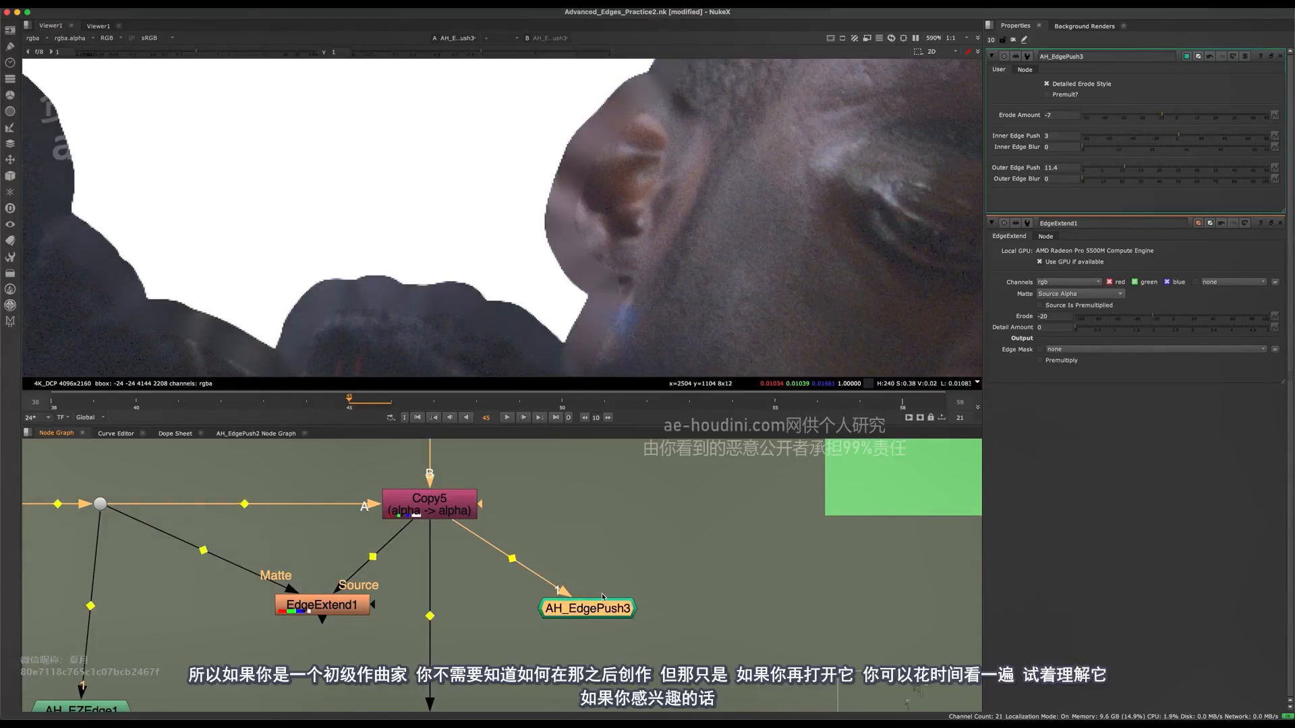
# Examine the internal node network of AH_EdgePush3, then return to the main node graph.
pyautogui.hotkey('ctrl', 'Return')
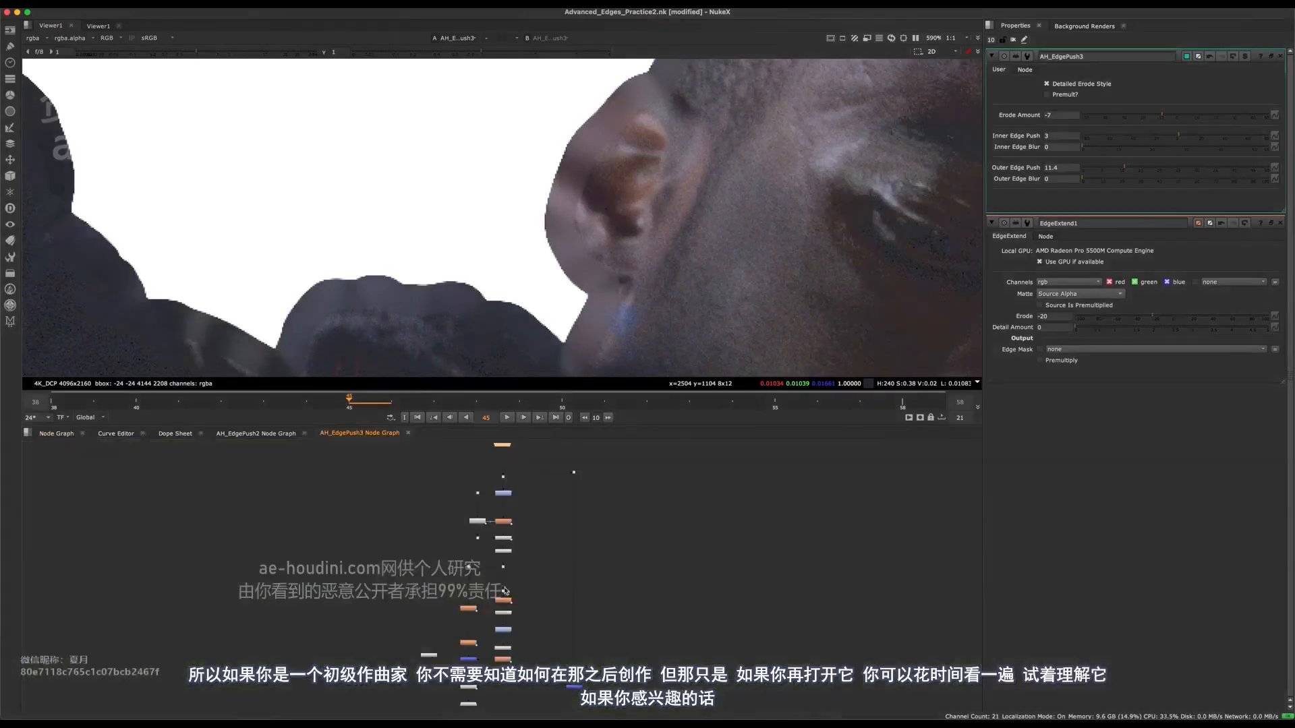
pyautogui.scroll(3, 505, 591)
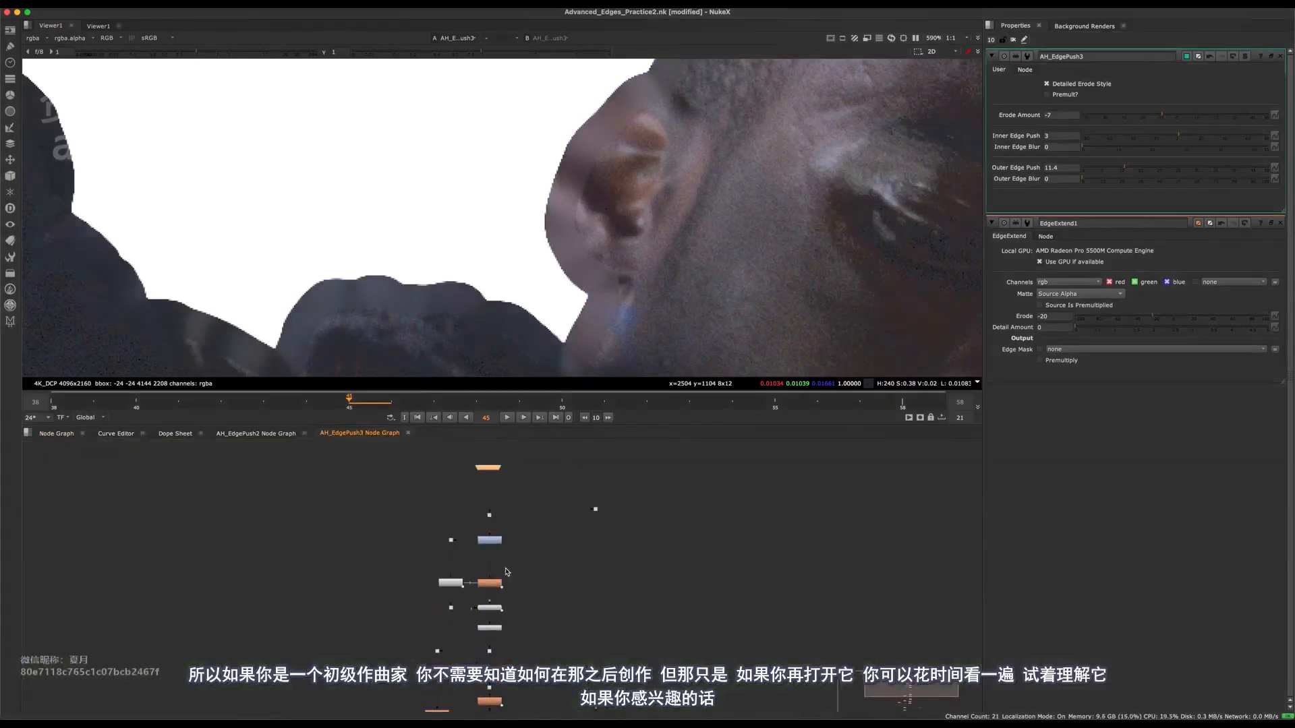
pyautogui.moveTo(497, 621); pyautogui.dragTo(482, 515, button='middle')
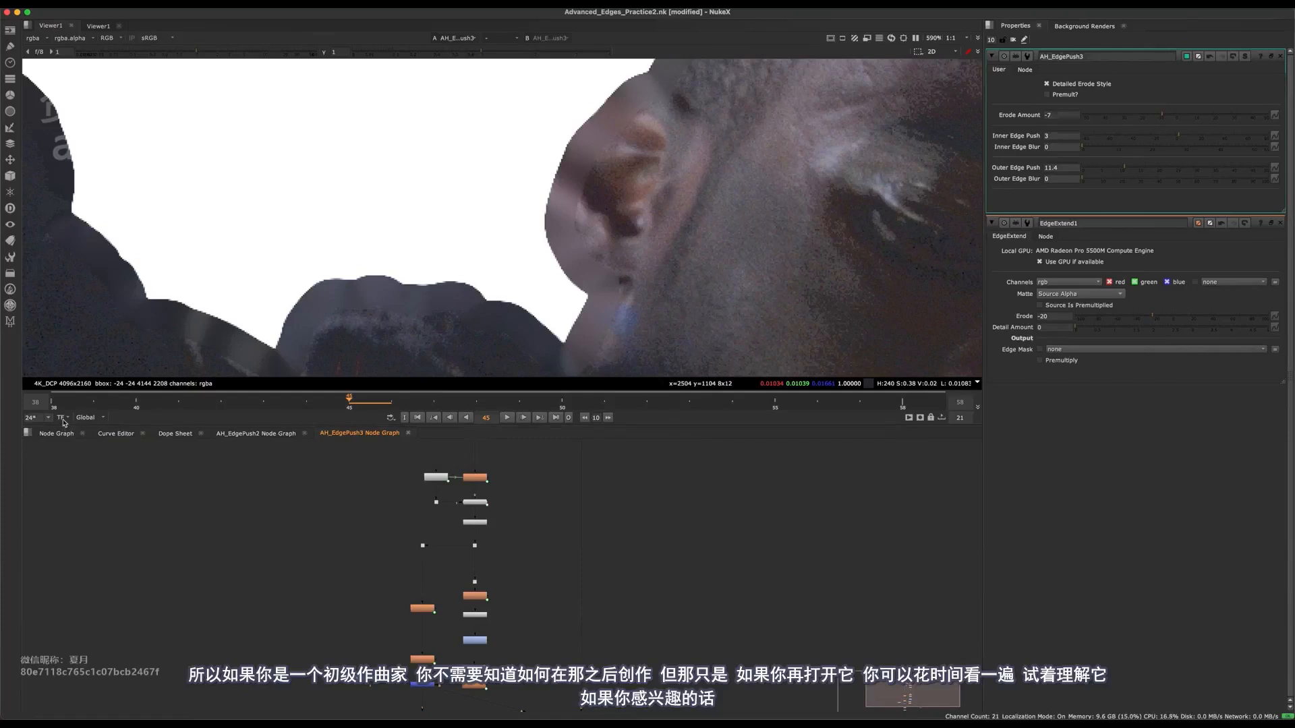
pyautogui.click(60, 436)
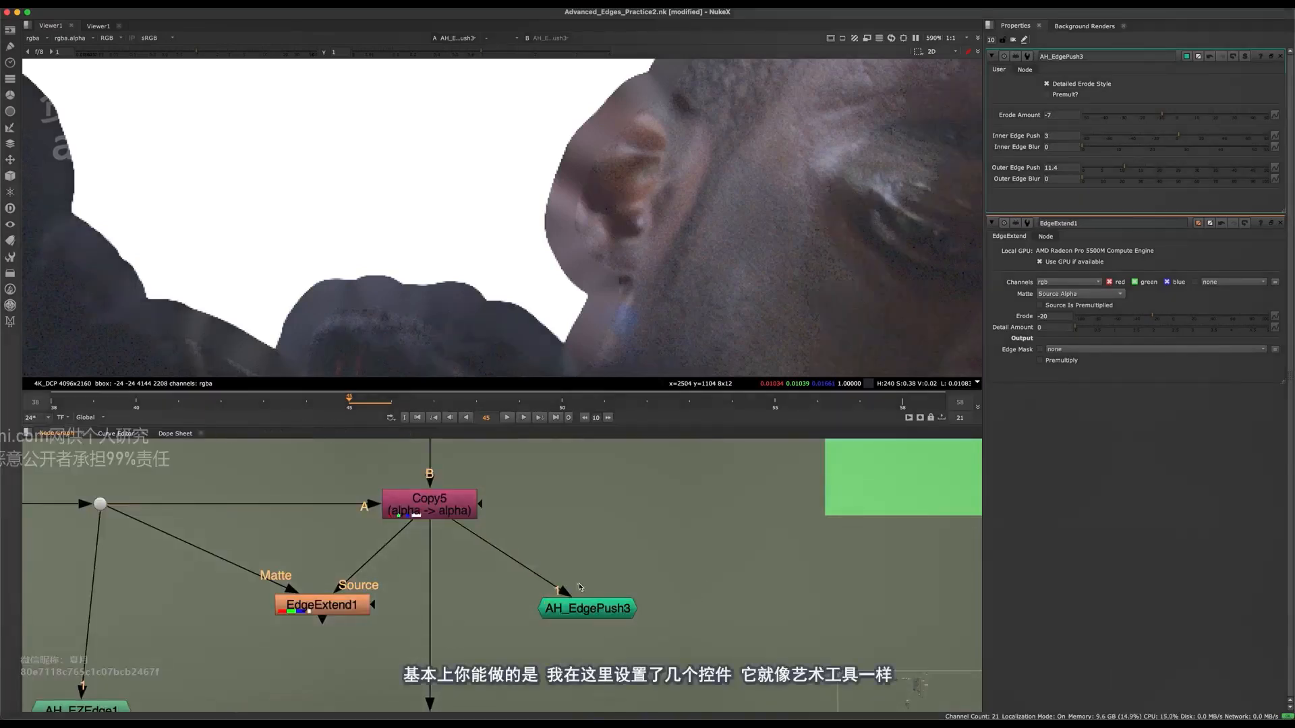
# Set AH_EdgePush3's Erode Amount to -2.5 and Outer Edge Push to 14.4, and lower Inner Edge Push into negative values.
pyautogui.click(583, 607)
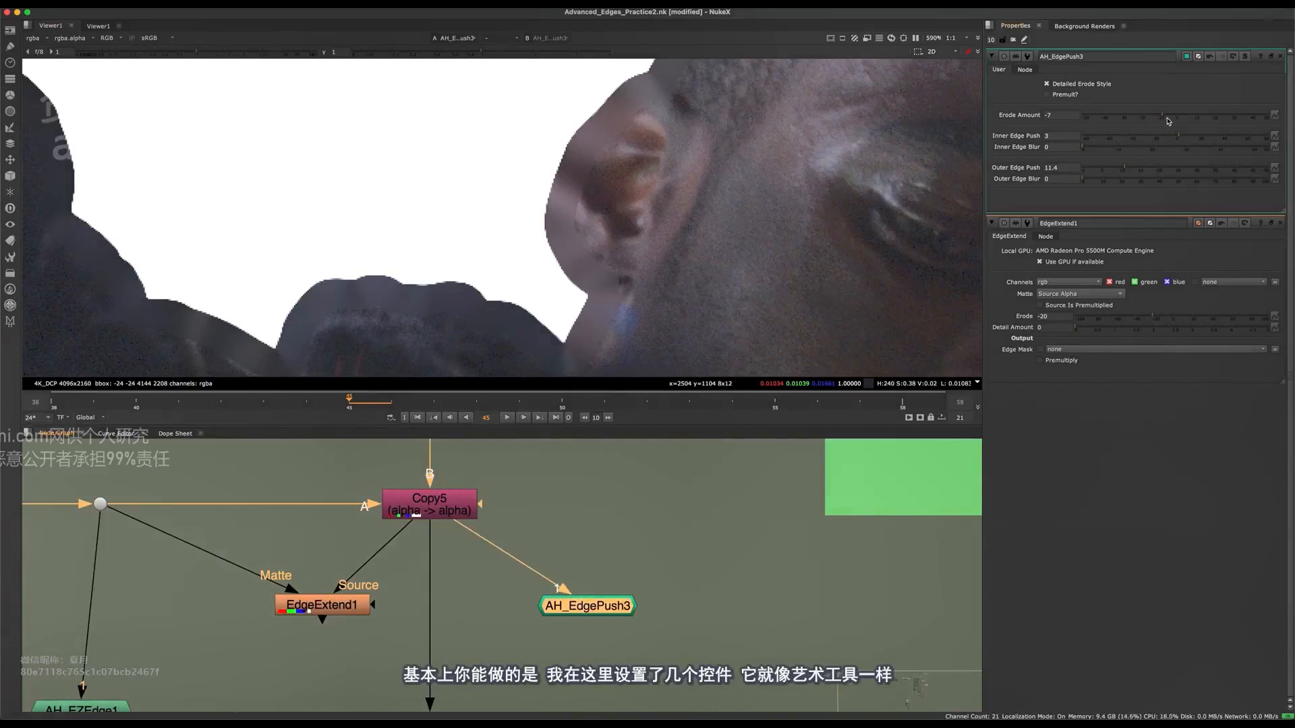
pyautogui.moveTo(1171, 117)
pyautogui.mouseDown()
pyautogui.moveTo(1181, 120)
pyautogui.moveTo(1170, 117)
pyautogui.mouseUp()
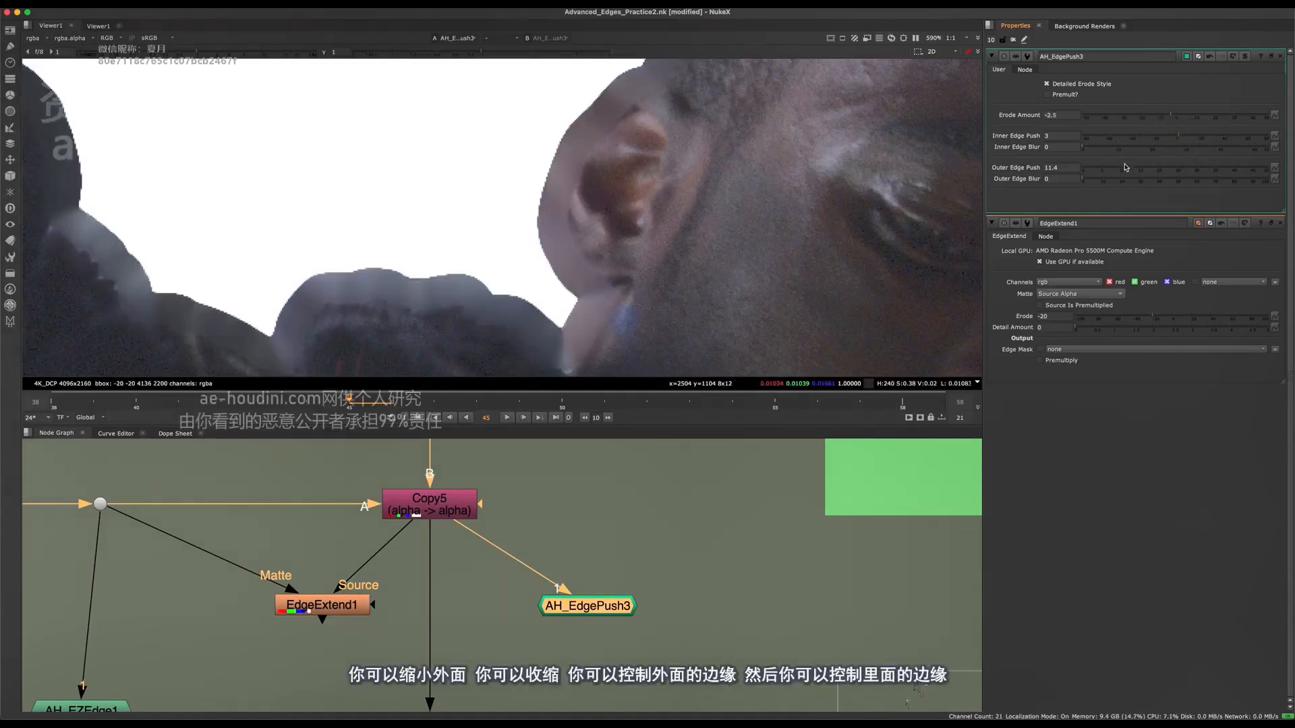
pyautogui.moveTo(1122, 171); pyautogui.dragTo(1149, 139)
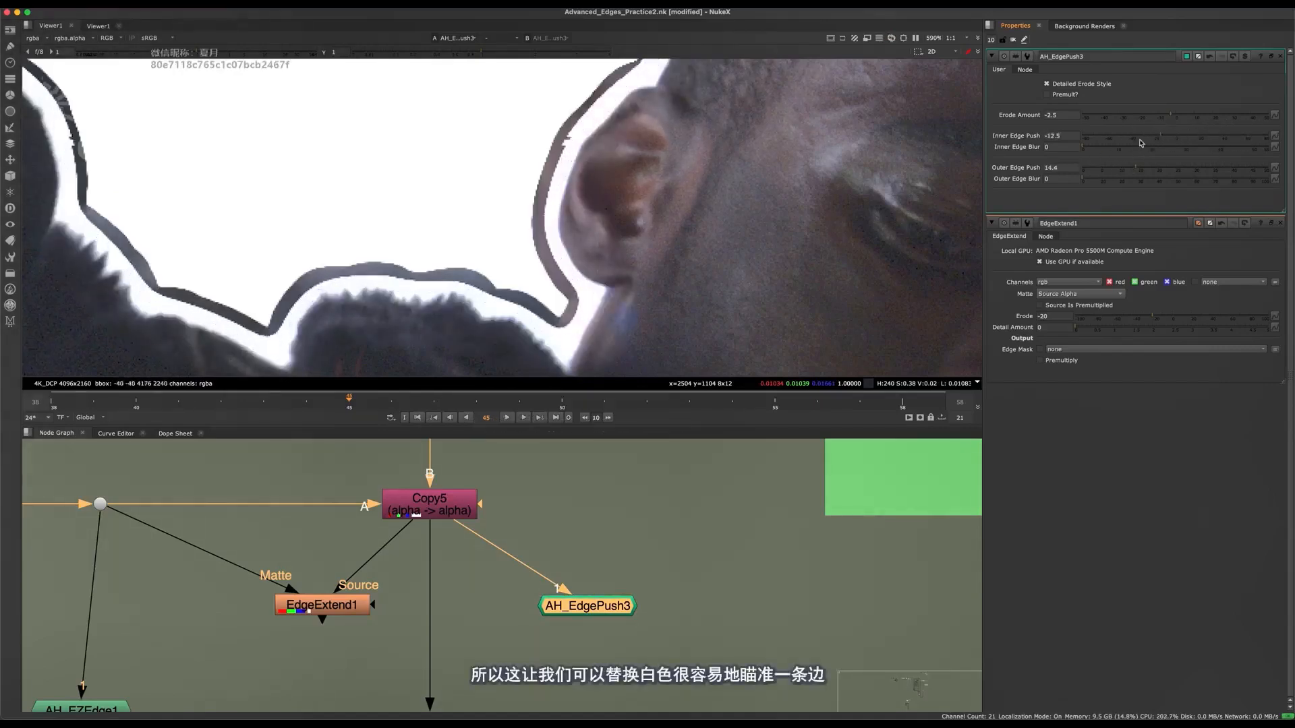
# Try Inner Edge Push values from -22 up to -1.5 on AH_EdgePush3 and check the gap around the ear.
pyautogui.moveTo(608, 221); pyautogui.dragTo(509, 278, button='middle')
pyautogui.scroll(3, 489, 180)
pyautogui.scroll(2, 489, 180)
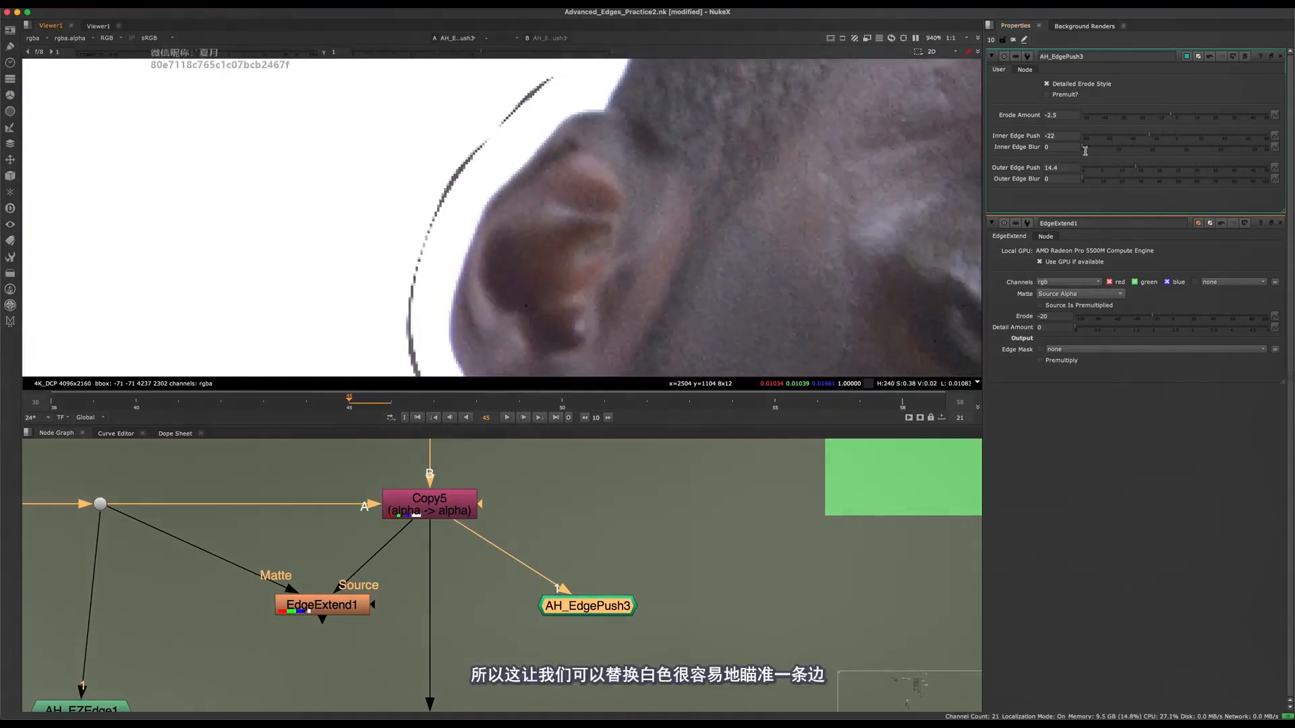
pyautogui.moveTo(1166, 139); pyautogui.dragTo(1174, 140)
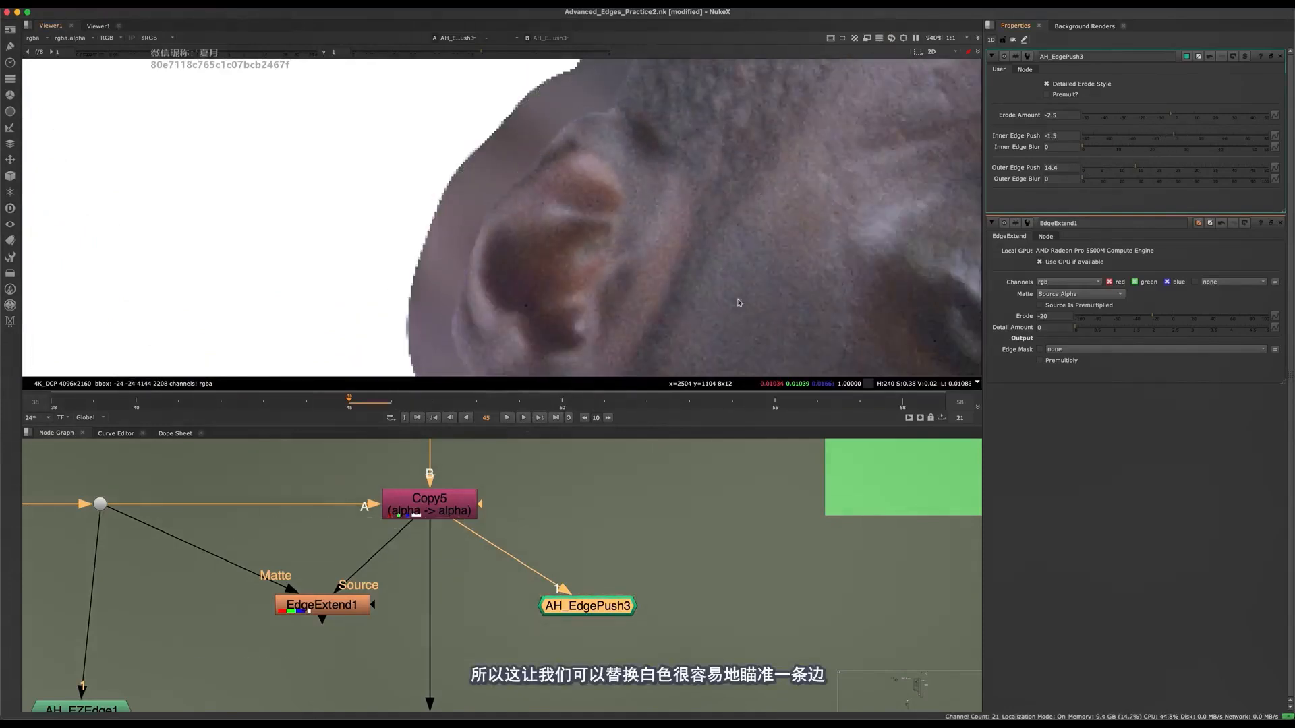
pyautogui.press('-')
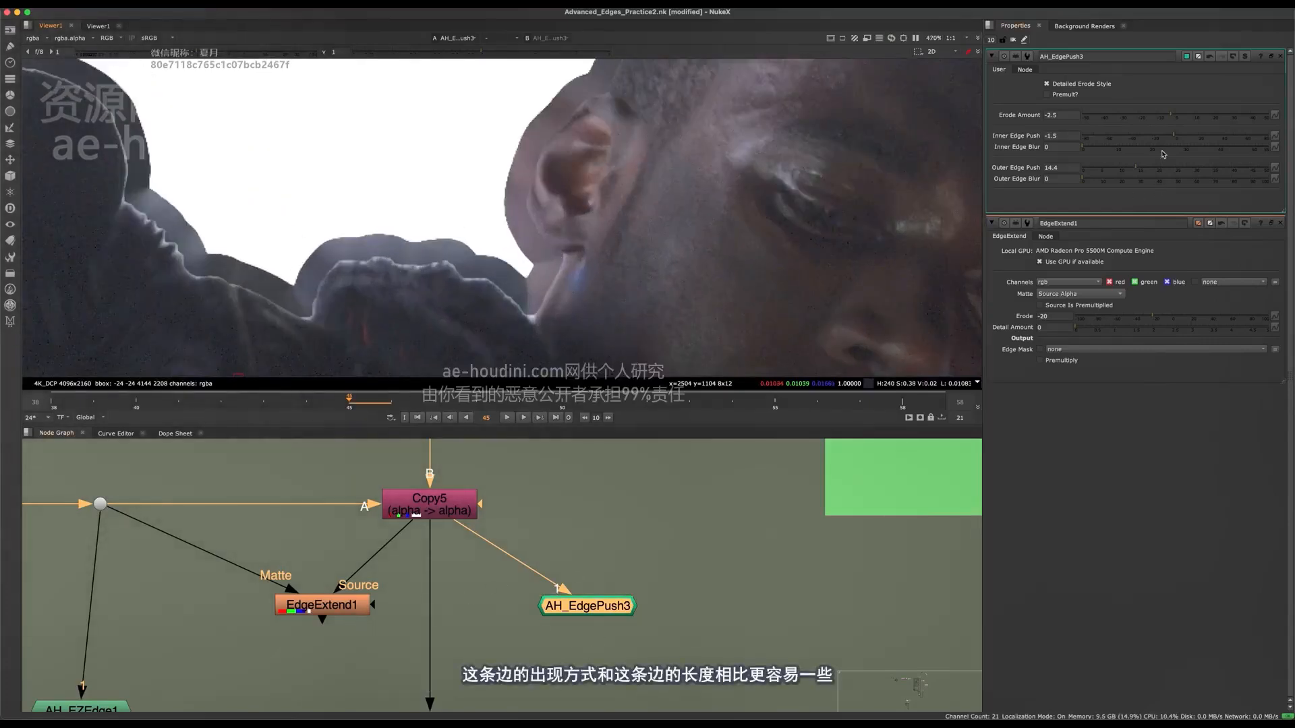
# Set AH_EdgePush3's Inner Edge Push to 16.5 and Inner Edge Blur to 12.8, checking the blend along the shoulder edge.
pyautogui.moveTo(323, 605); pyautogui.dragTo(309, 603)
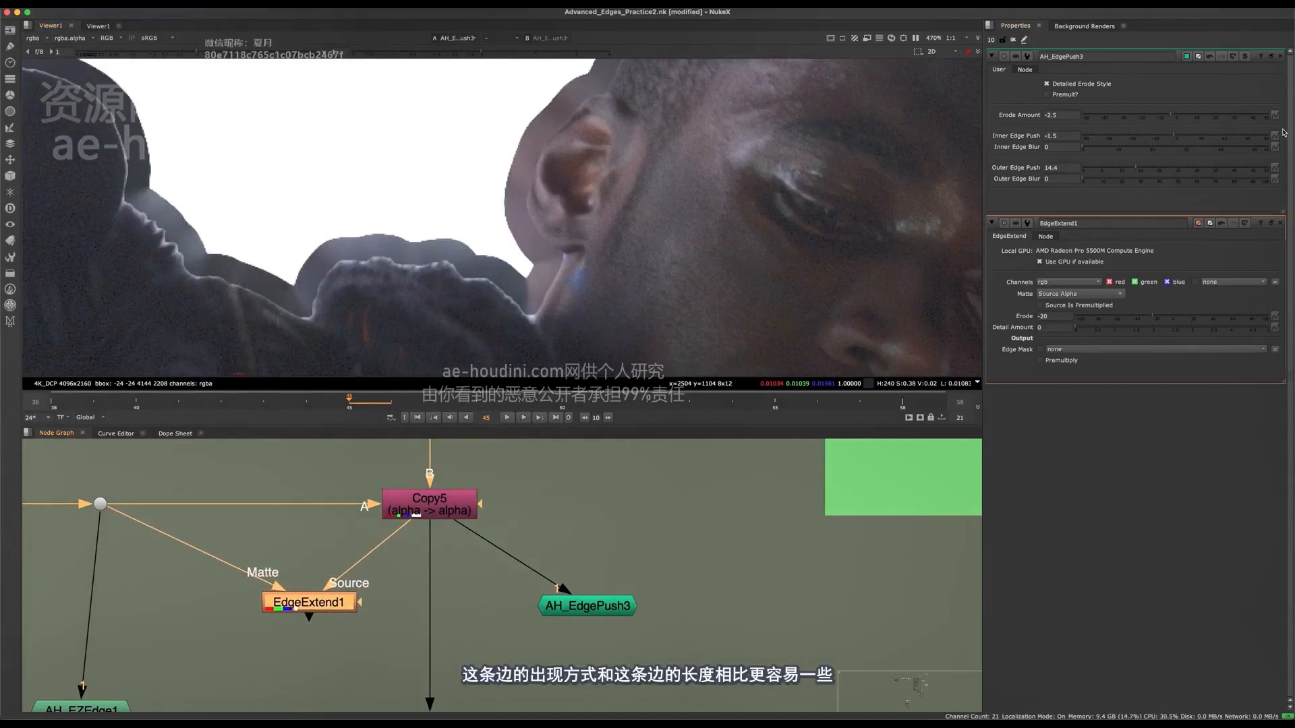
pyautogui.moveTo(1178, 136); pyautogui.dragTo(1180, 141)
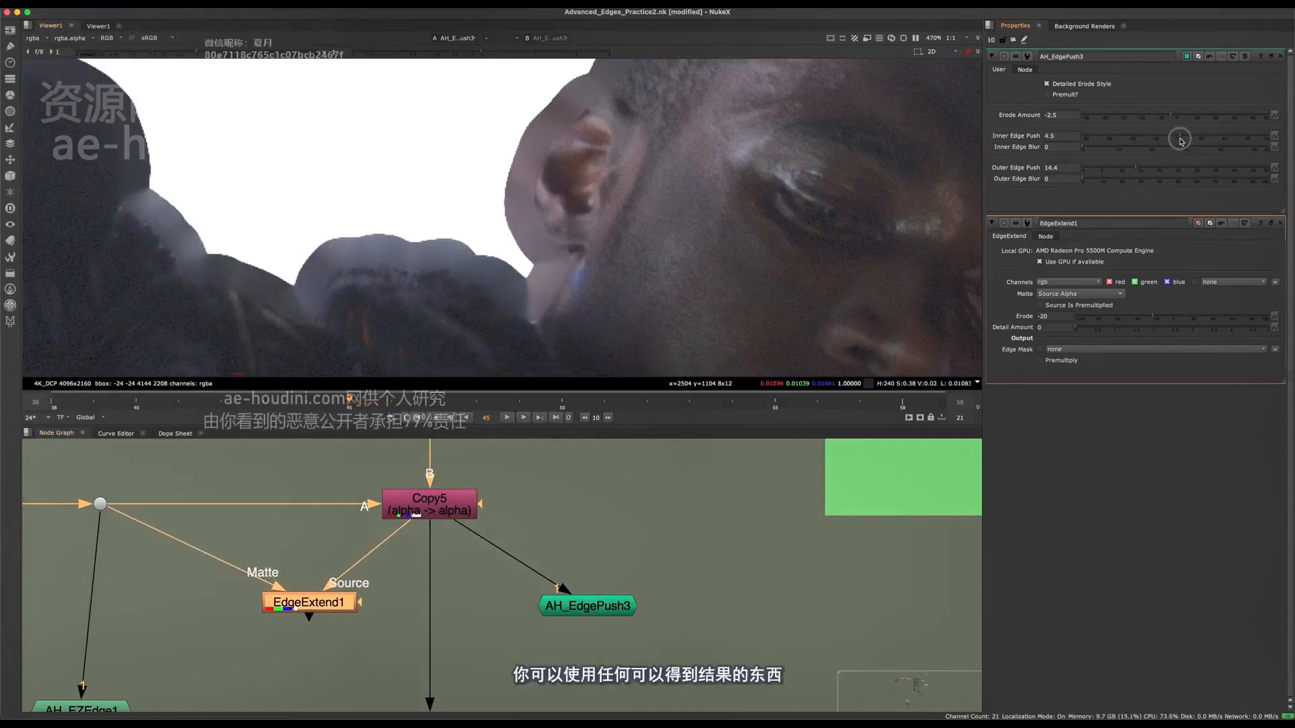
pyautogui.scroll(5, 449, 170)
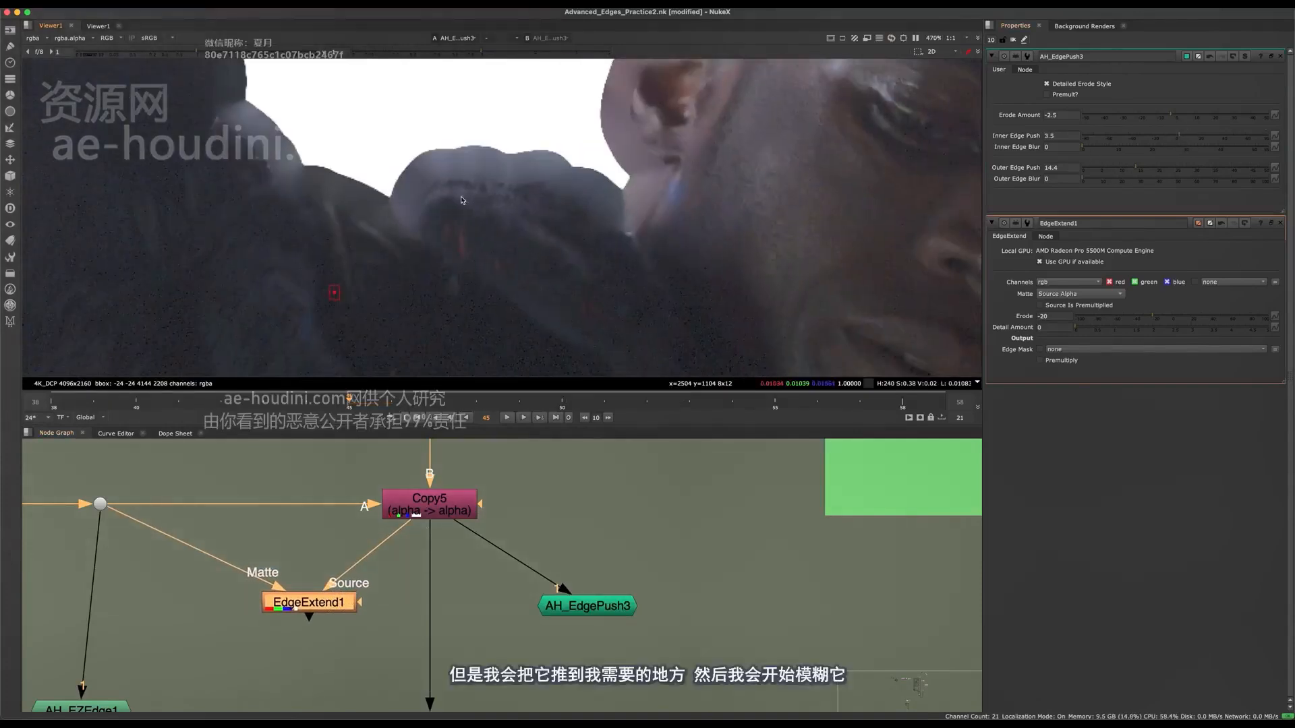
pyautogui.moveTo(449, 169); pyautogui.dragTo(471, 198, button='middle')
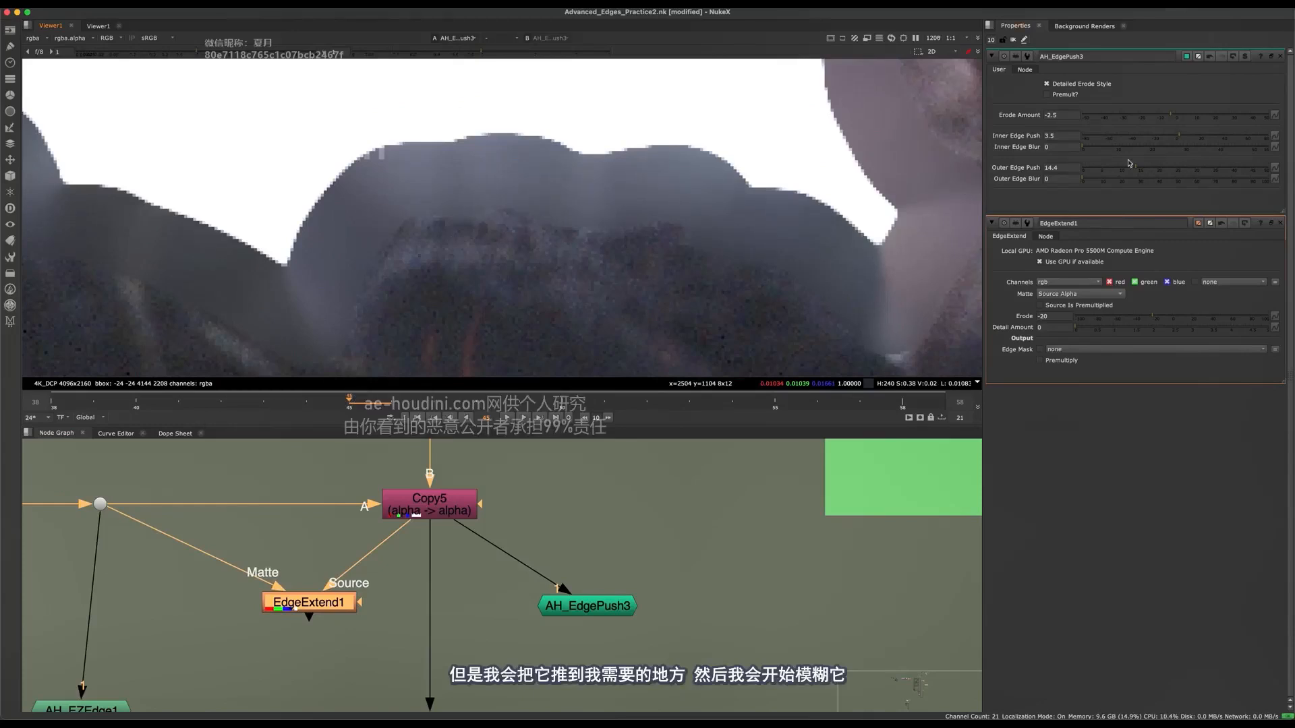
pyautogui.moveTo(1109, 143); pyautogui.dragTo(1195, 139)
pyautogui.click(1189, 139)
pyautogui.scroll(-5, 723, 284)
pyautogui.scroll(5, 731, 301)
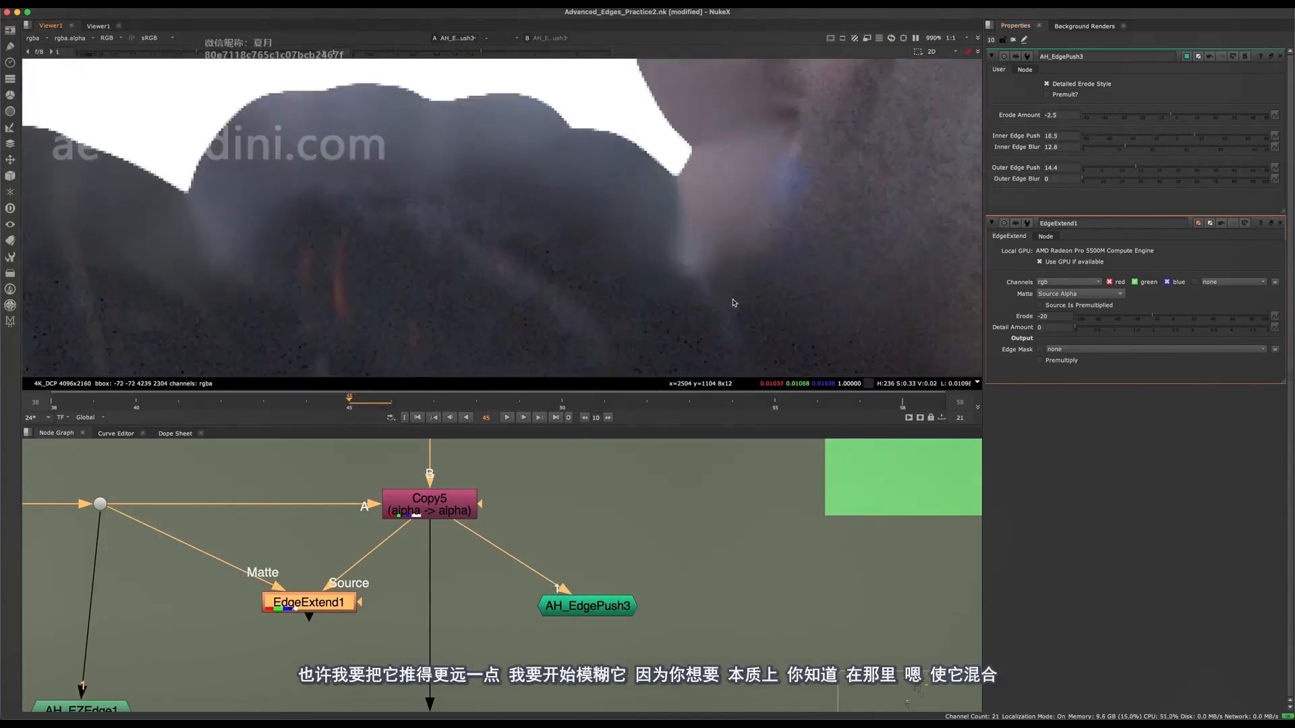
pyautogui.moveTo(731, 301); pyautogui.dragTo(419, 317, button='middle')
pyautogui.scroll(-4, 418, 317)
pyautogui.scroll(4, 584, 269)
pyautogui.moveTo(584, 269); pyautogui.dragTo(770, 209, button='middle')
pyautogui.scroll(-4, 567, 210)
pyautogui.moveTo(637, 203); pyautogui.dragTo(542, 201, button='middle')
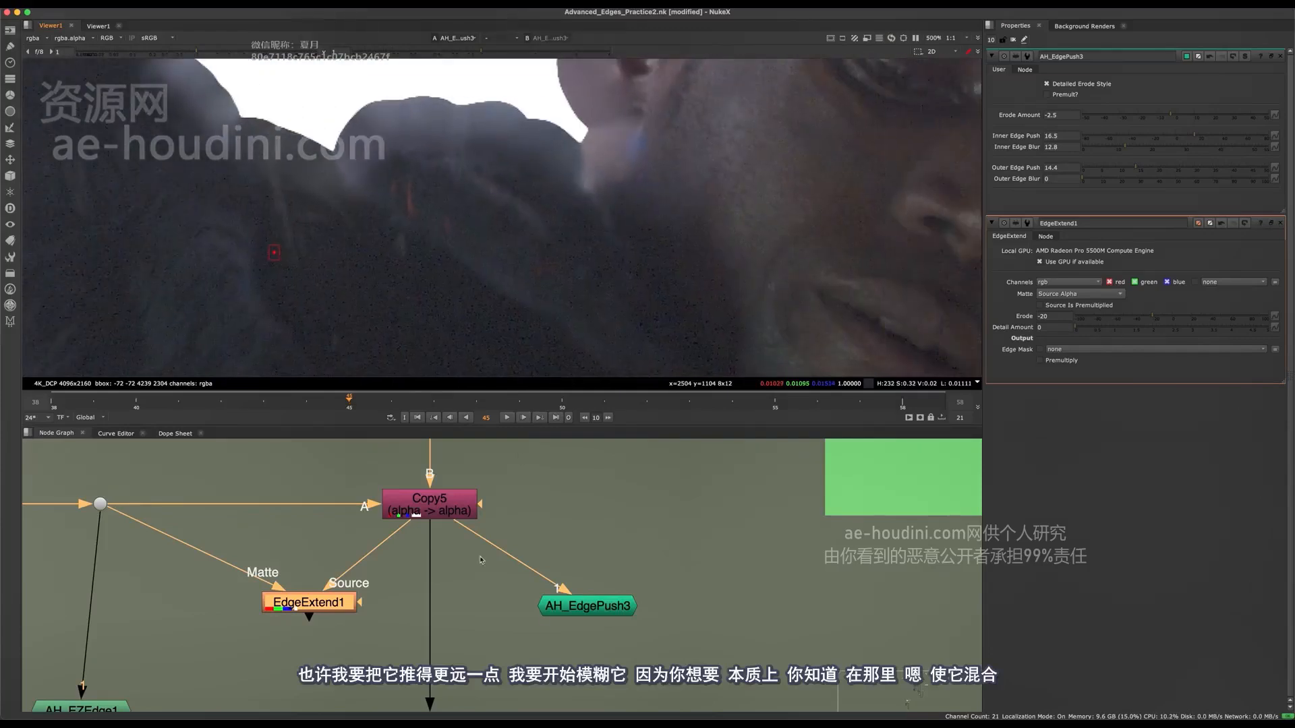
# Select AH_EdgePush3 and compare the shoulder and neck edges with the node disabled and enabled.
pyautogui.click(473, 586)
pyautogui.click(561, 607)
pyautogui.moveTo(625, 191); pyautogui.dragTo(614, 245, button='middle')
pyautogui.scroll(4, 613, 246)
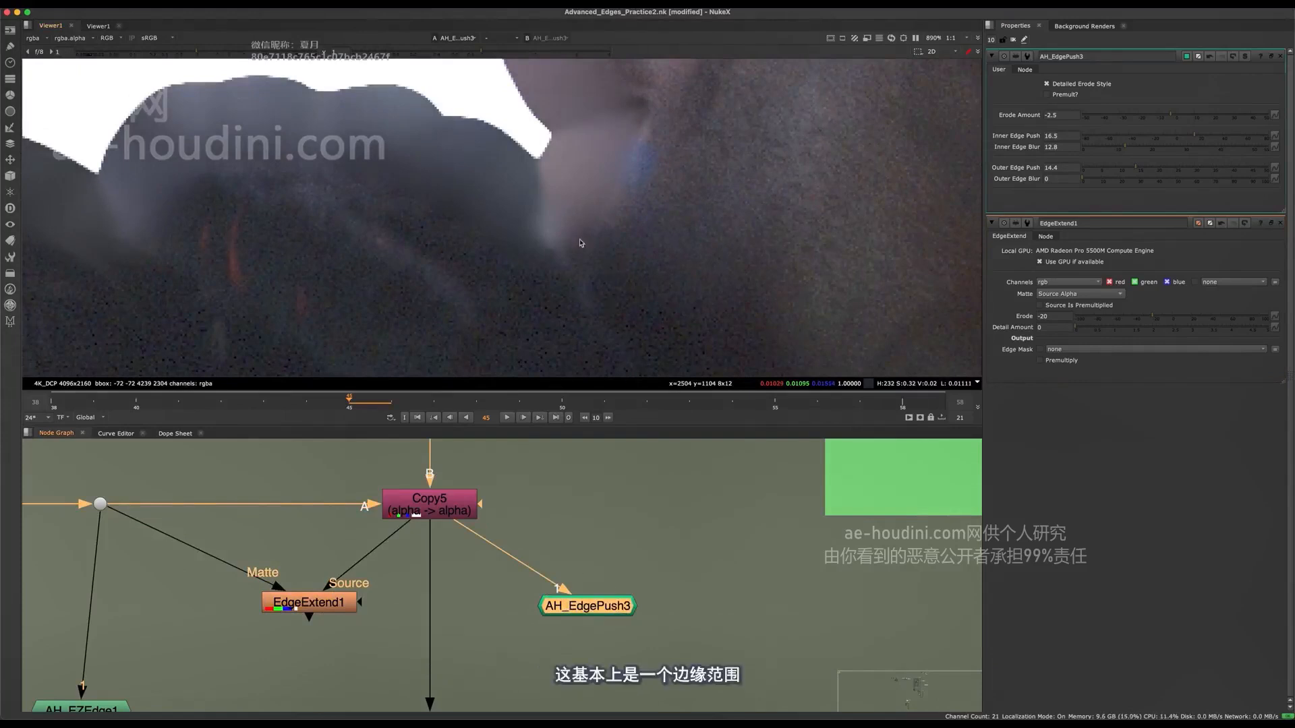
pyautogui.scroll(-7, 582, 243)
pyautogui.moveTo(657, 210); pyautogui.dragTo(769, 151, button='middle')
pyautogui.scroll(4, 603, 267)
pyautogui.press('d')
pyautogui.press('d')
pyautogui.press('d')
pyautogui.press('d')
pyautogui.scroll(5, 604, 268)
pyautogui.scroll(-5, 735, 159)
pyautogui.press('d')
pyautogui.press('d')
pyautogui.press('d')
# Compare how far AH_EdgePush3 extends the ear edge and the shoulder by toggling the node off and on.
pyautogui.press('d')
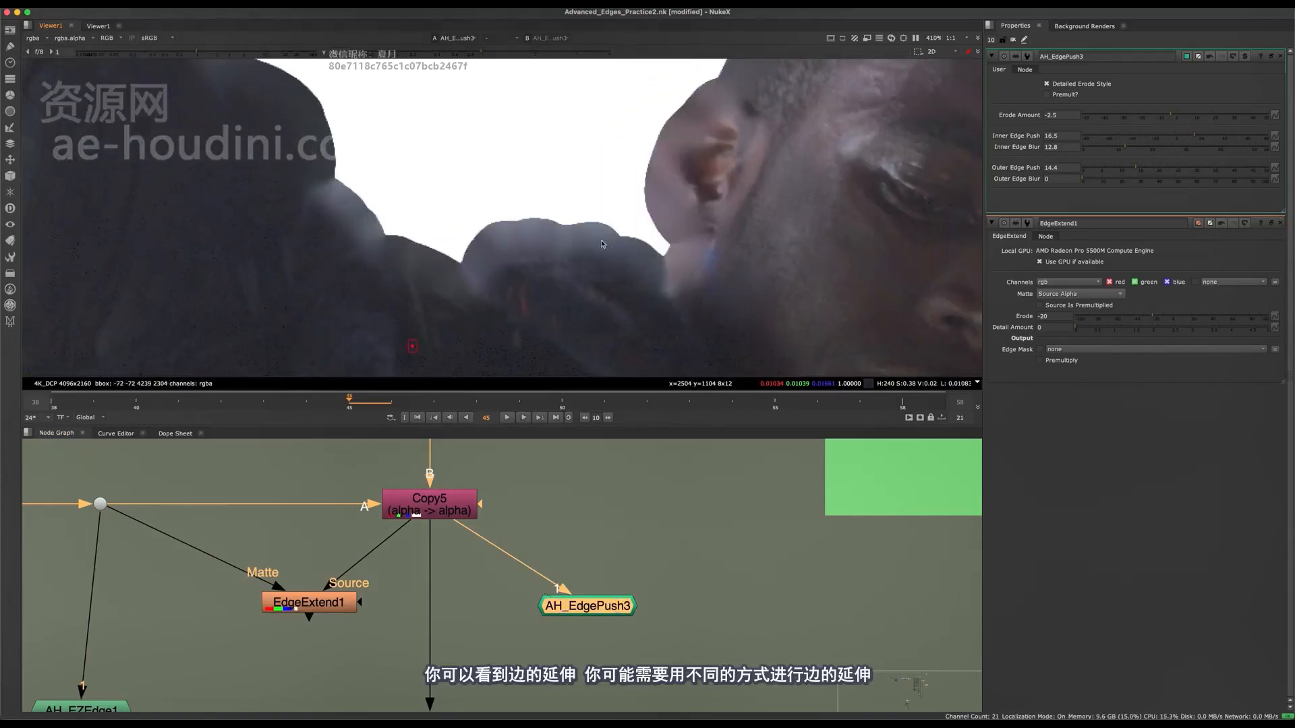
pyautogui.press('d')
pyautogui.press('d')
pyautogui.scroll(3, 632, 236)
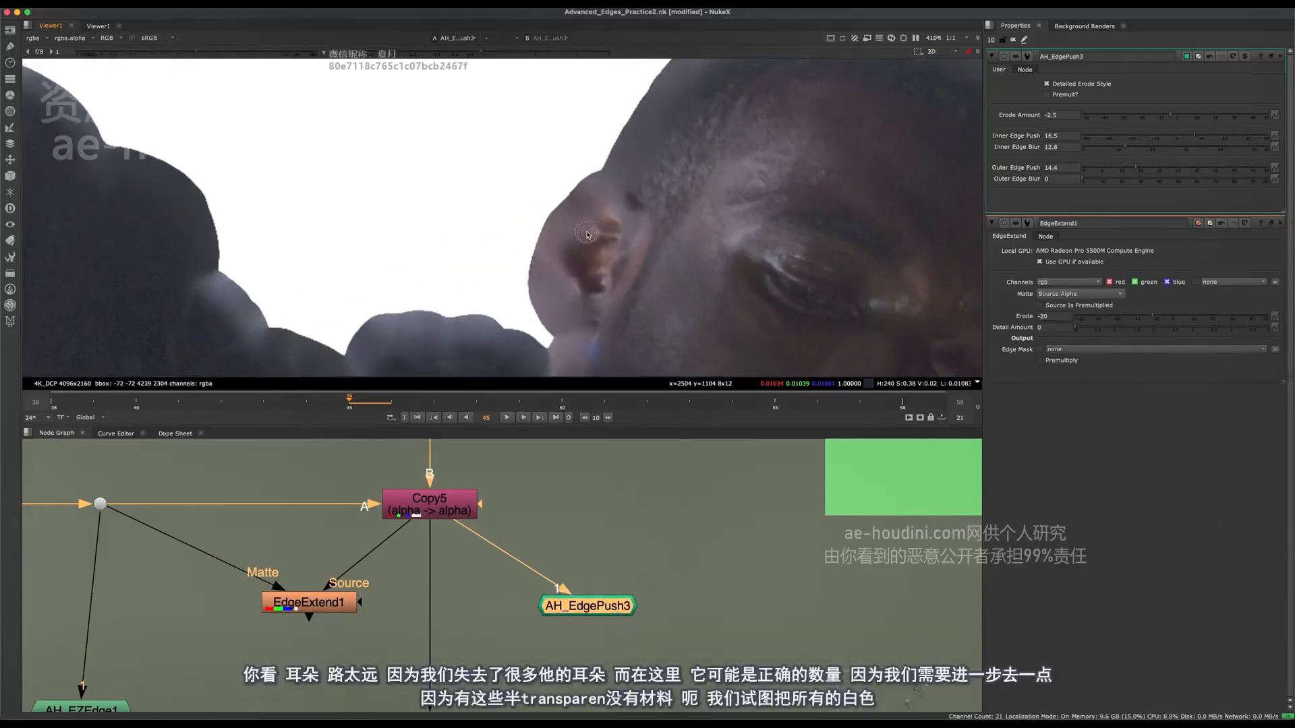
pyautogui.scroll(2, 571, 245)
pyautogui.press('d')
pyautogui.press('d')
pyautogui.press('d')
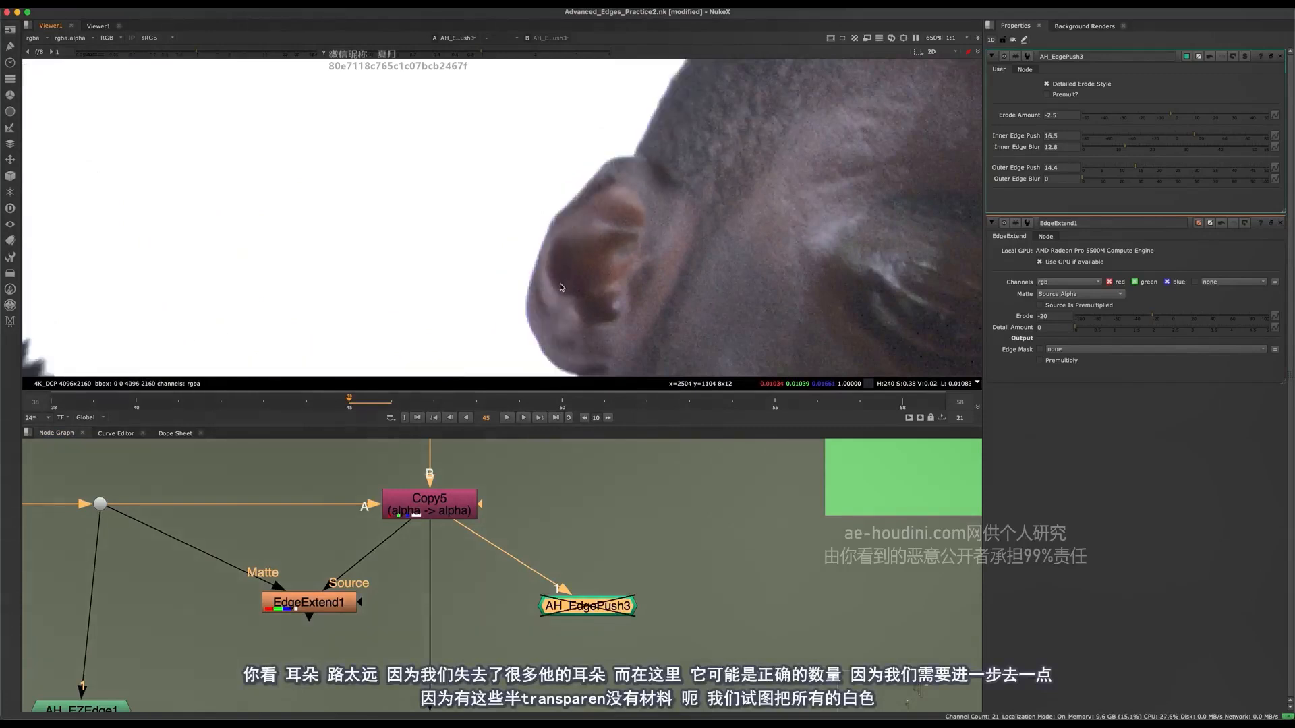
pyautogui.press('d')
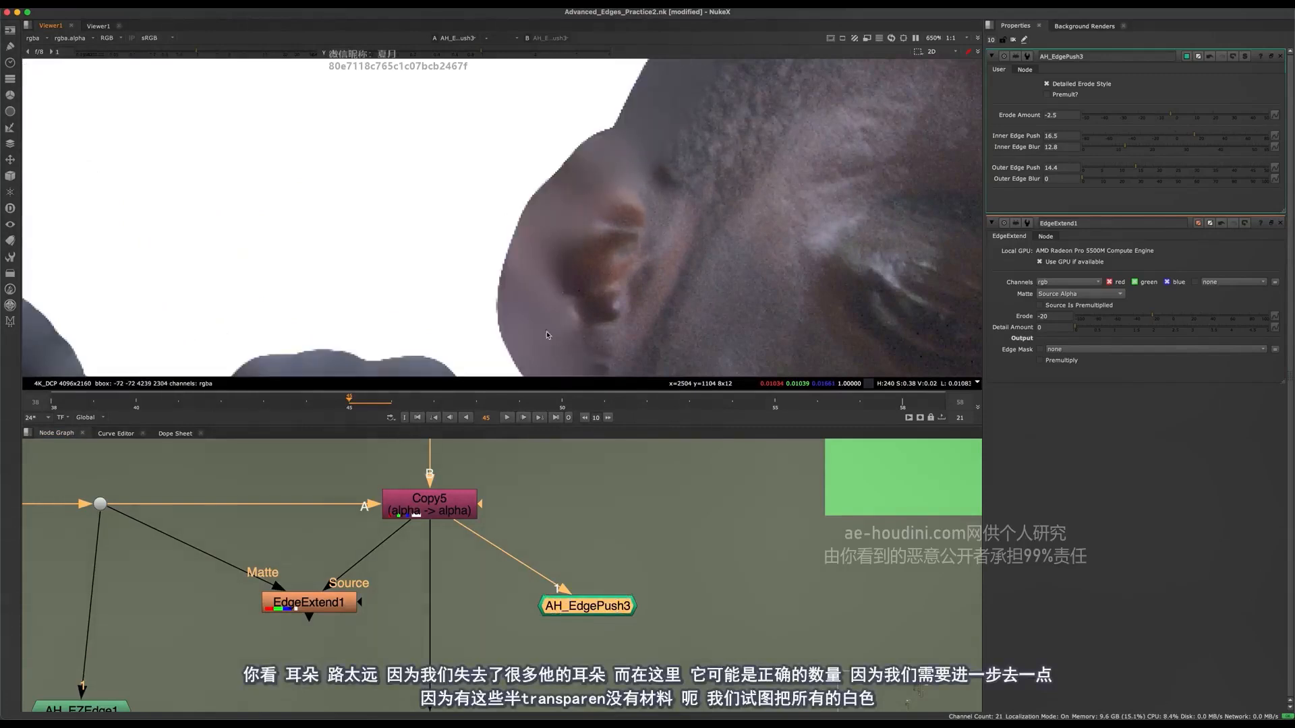
pyautogui.moveTo(547, 335); pyautogui.dragTo(636, 104, button='middle')
pyautogui.press('d')
pyautogui.press('d')
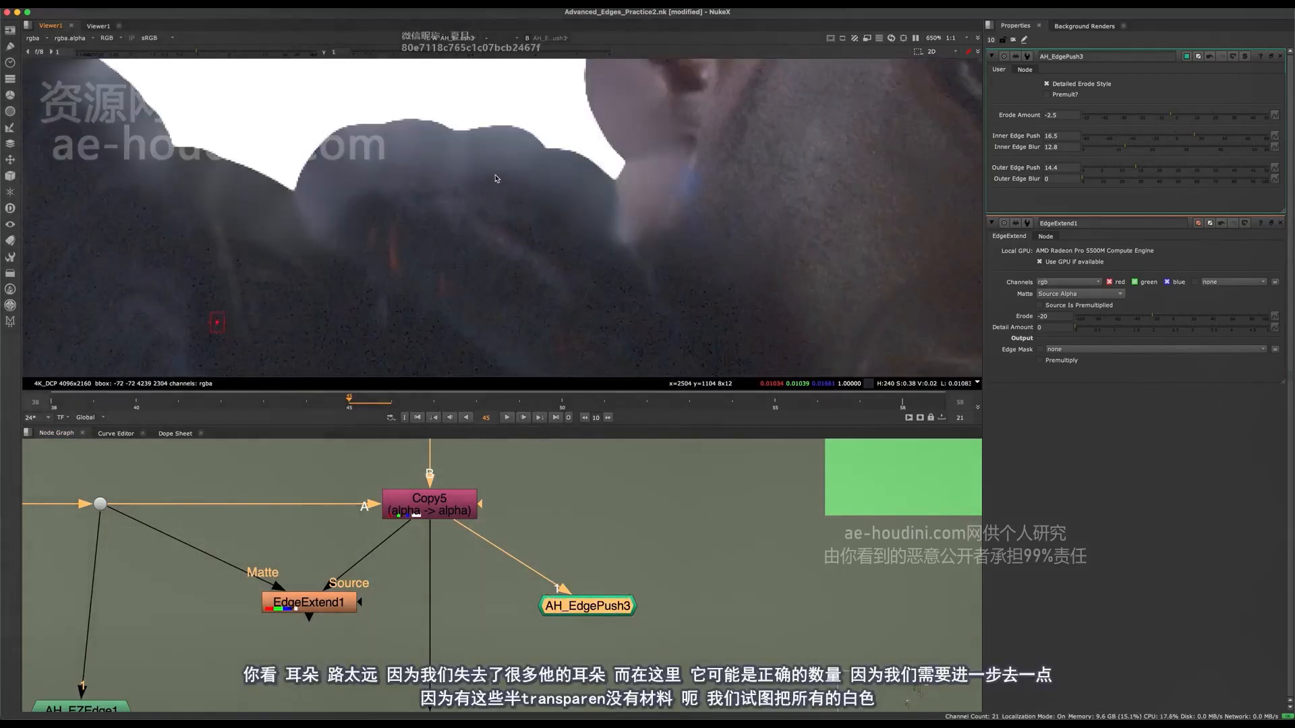
pyautogui.press('d')
pyautogui.press('d')
# Examine the fuzzy, semi-transparent shoulder edge up close with AH_EdgePush3 bypassed and active.
pyautogui.scroll(-8, 492, 545)
pyautogui.moveTo(498, 694); pyautogui.dragTo(433, 510, button='middle')
pyautogui.scroll(5, 432, 509)
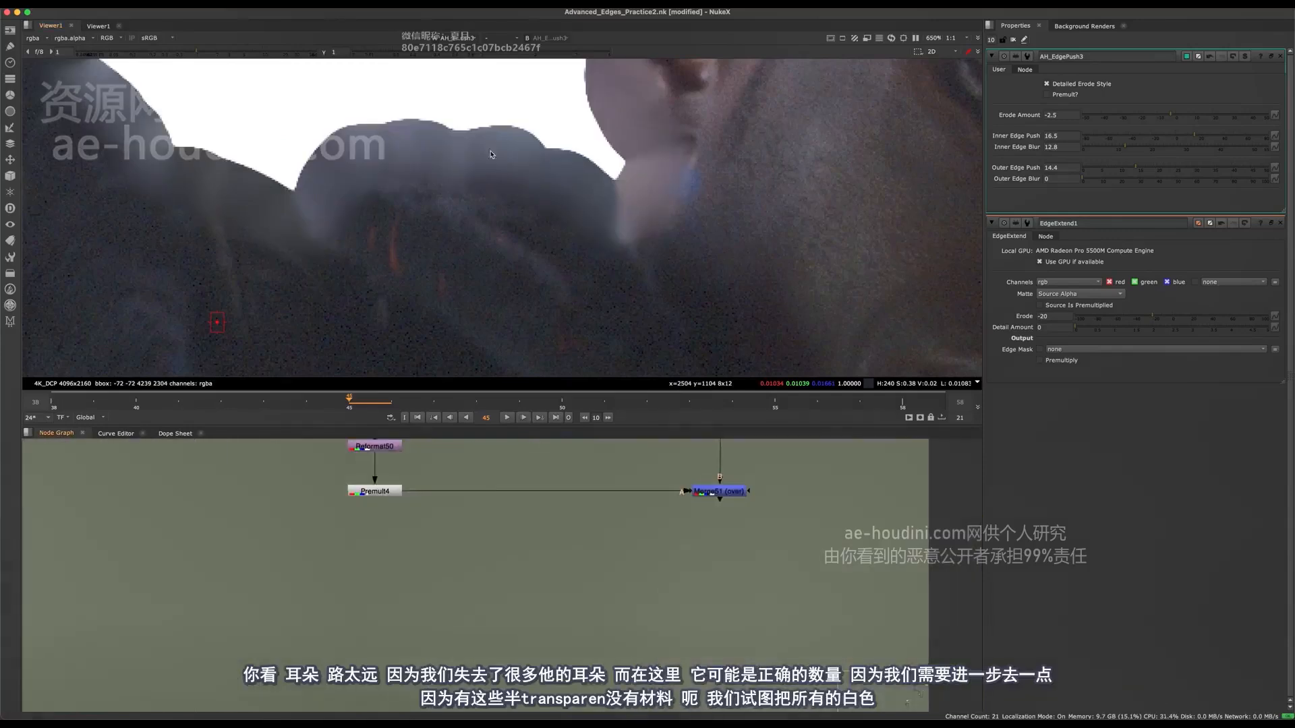
pyautogui.scroll(3, 493, 163)
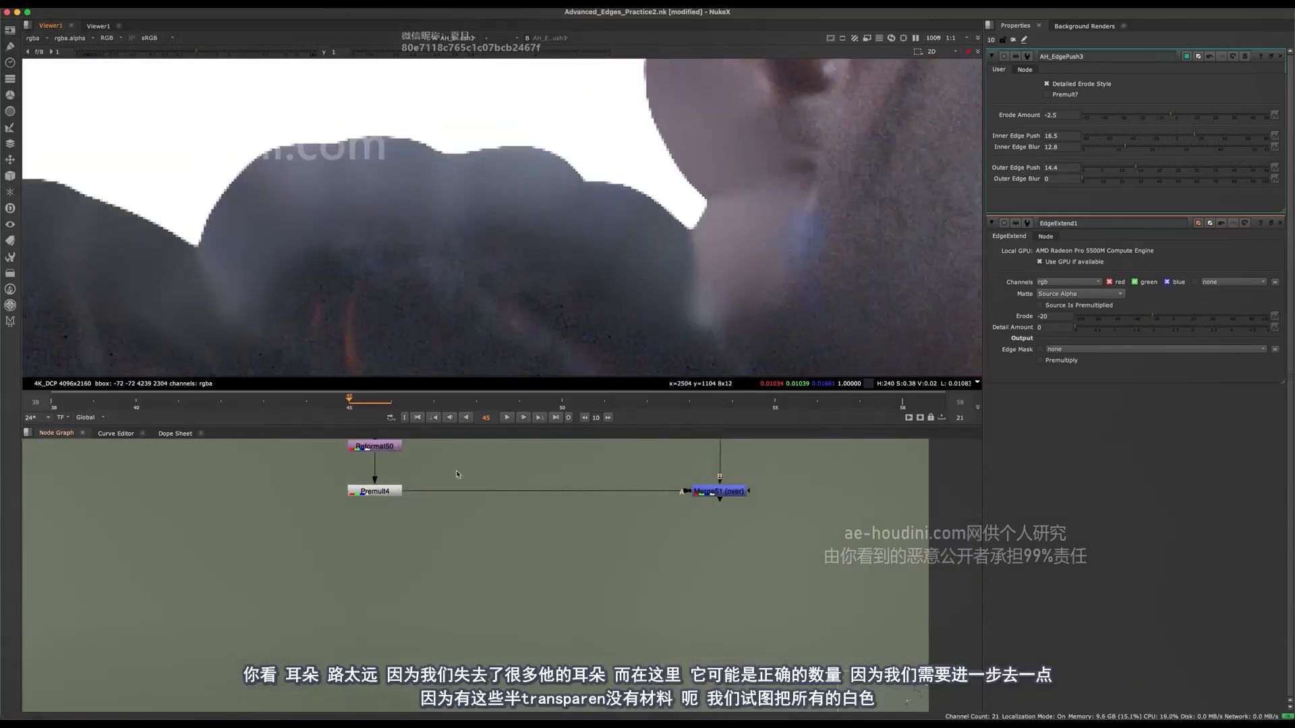
pyautogui.moveTo(457, 474); pyautogui.dragTo(483, 542, button='middle')
pyautogui.scroll(-8, 442, 490)
pyautogui.moveTo(447, 448); pyautogui.dragTo(454, 557, button='middle')
pyautogui.scroll(5, 452, 559)
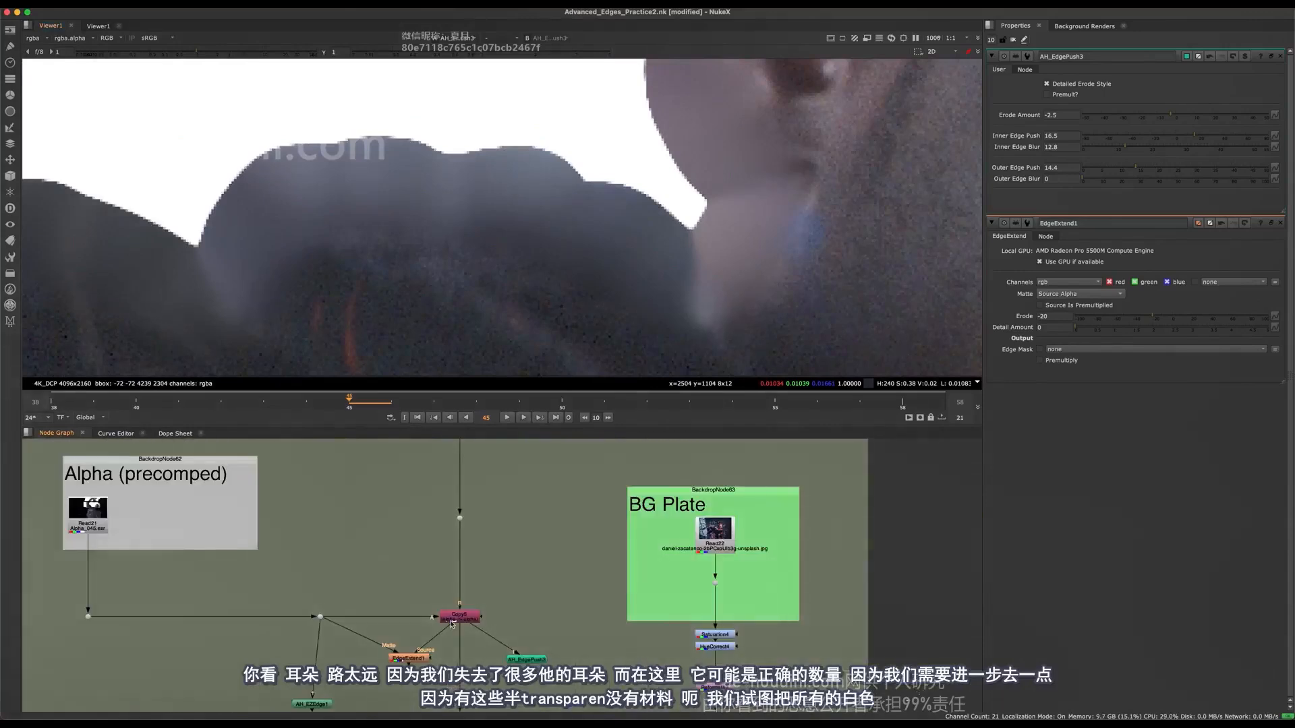
pyautogui.moveTo(590, 633); pyautogui.dragTo(506, 664)
pyautogui.scroll(5, 506, 664)
pyautogui.press('d')
pyautogui.press('d')
pyautogui.press('d')
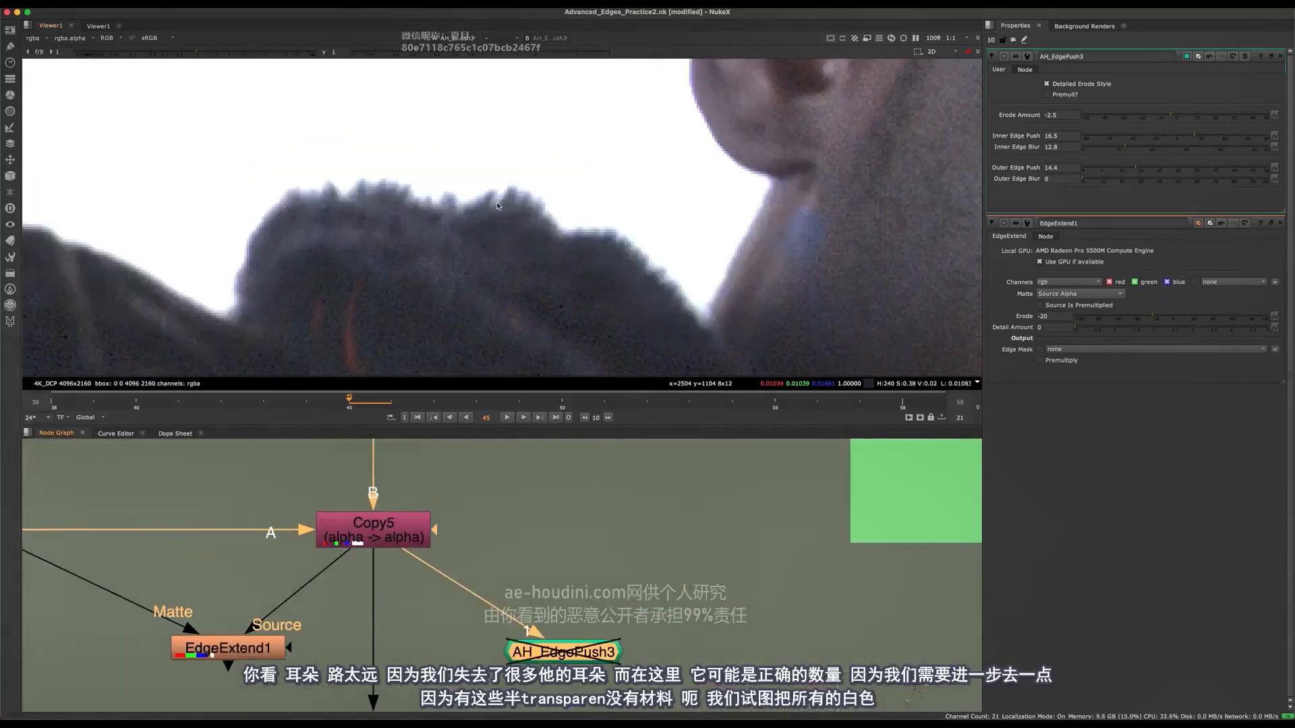
pyautogui.press('d')
pyautogui.press('d')
pyautogui.press('d')
pyautogui.scroll(-2, 450, 635)
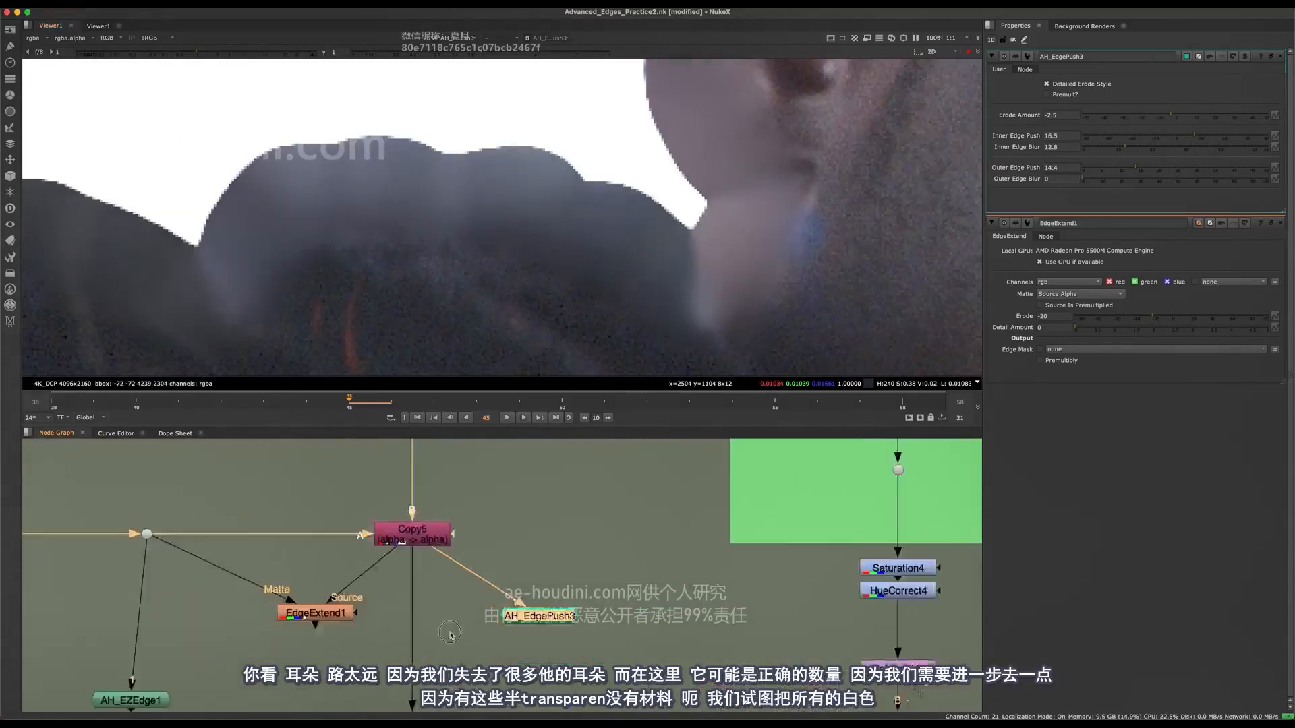
# Insert AH_EdgePush3 into the main pipe directly below Copy5, checking both the Premult4 and AH_EdgePush3 outputs.
pyautogui.scroll(-6, 451, 635)
pyautogui.moveTo(451, 635); pyautogui.dragTo(492, 613, button='middle')
pyautogui.scroll(4, 482, 610)
pyautogui.click(482, 555)
pyautogui.press('1')
pyautogui.moveTo(465, 482); pyautogui.dragTo(459, 644, button='middle')
pyautogui.moveTo(453, 641); pyautogui.dragTo(518, 665)
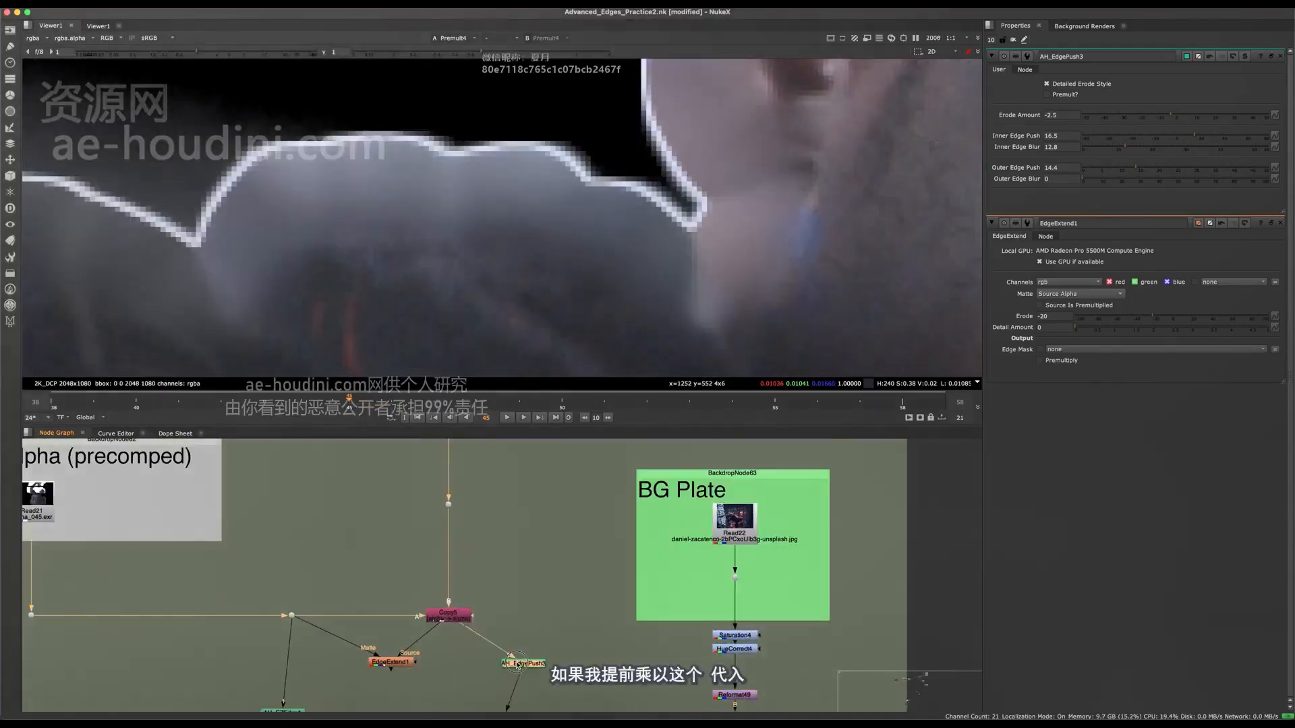
pyautogui.press('1')
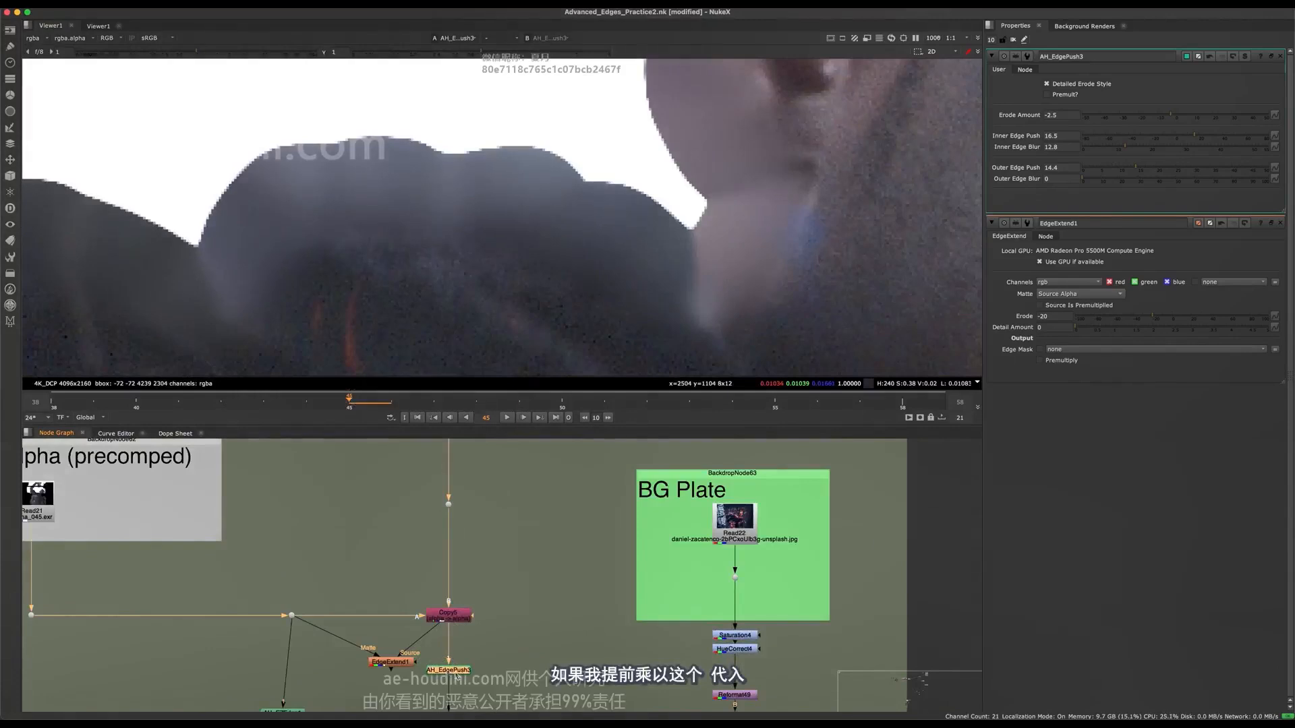
# View Premult4's result and then the Merge51 composite over the background plate to examine the character's edges.
pyautogui.moveTo(464, 674); pyautogui.dragTo(461, 462, button='middle')
pyautogui.moveTo(471, 630); pyautogui.dragTo(475, 471, button='middle')
pyautogui.click(460, 530)
pyautogui.press('1')
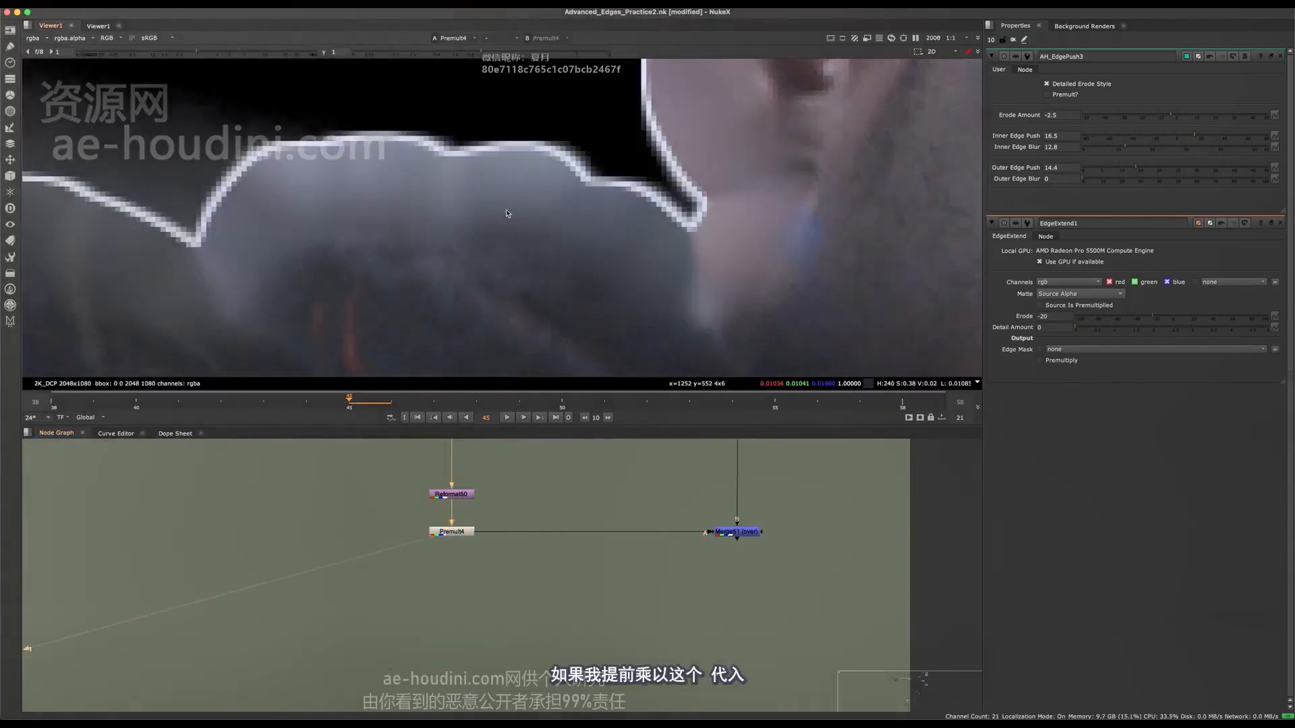
pyautogui.press('f')
pyautogui.click(736, 531)
pyautogui.press('1')
pyautogui.moveTo(513, 429); pyautogui.dragTo(487, 671, button='middle')
pyautogui.scroll(10, 579, 204)
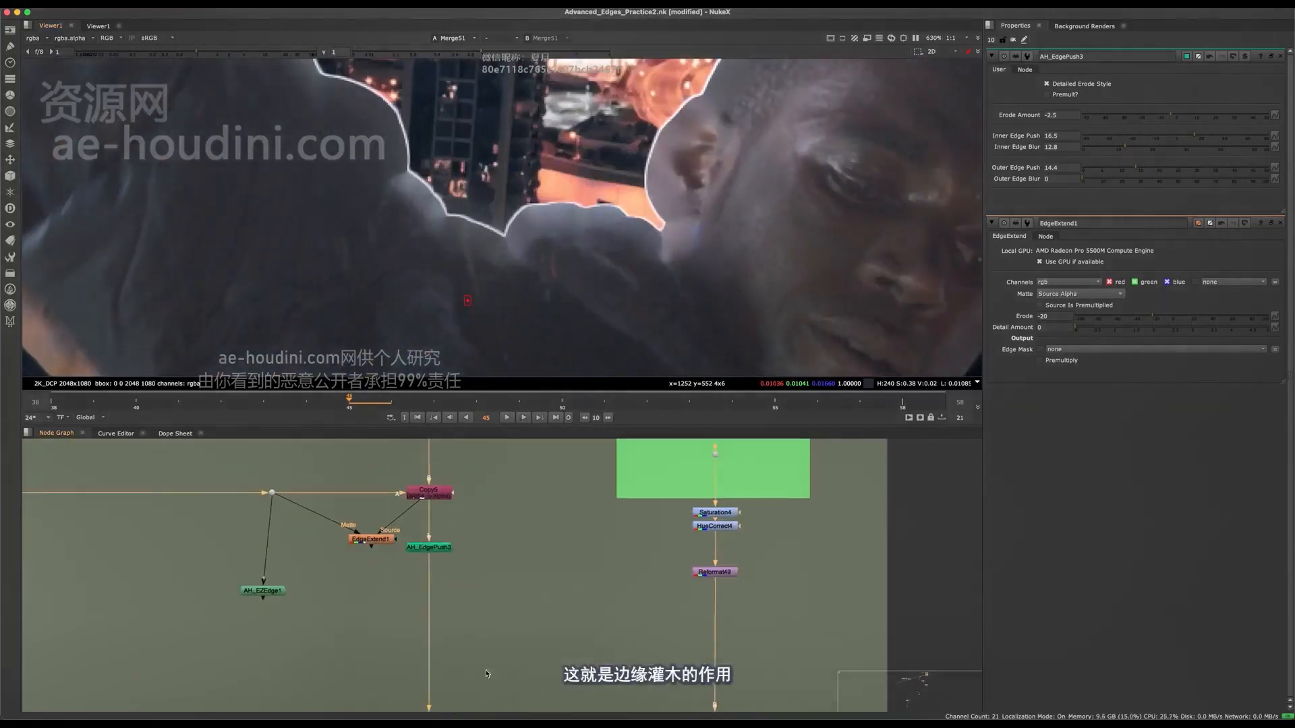
# Add a Copy node below AH_EdgePush3 in the main pipe, taking its alpha from the dot carrying the precomped alpha.
pyautogui.click(430, 547)
pyautogui.scroll(4, 431, 548)
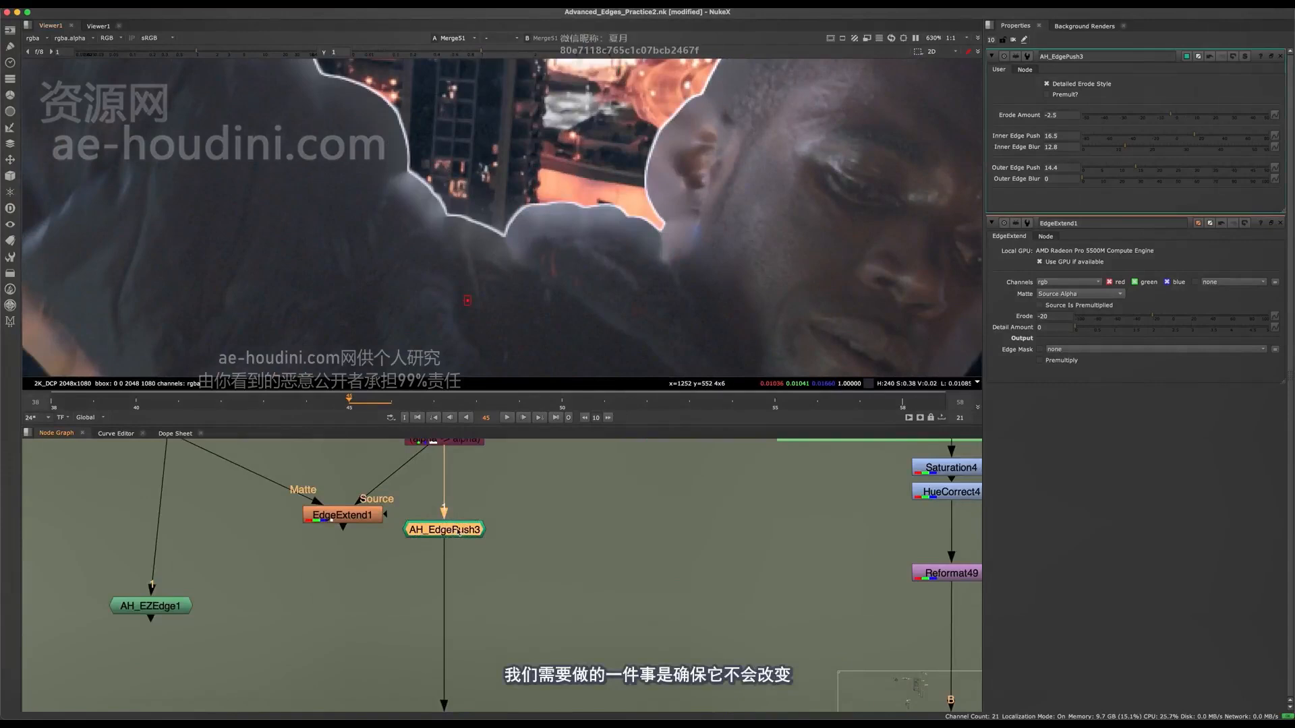
pyautogui.scroll(3, 458, 532)
pyautogui.scroll(-5, 634, 574)
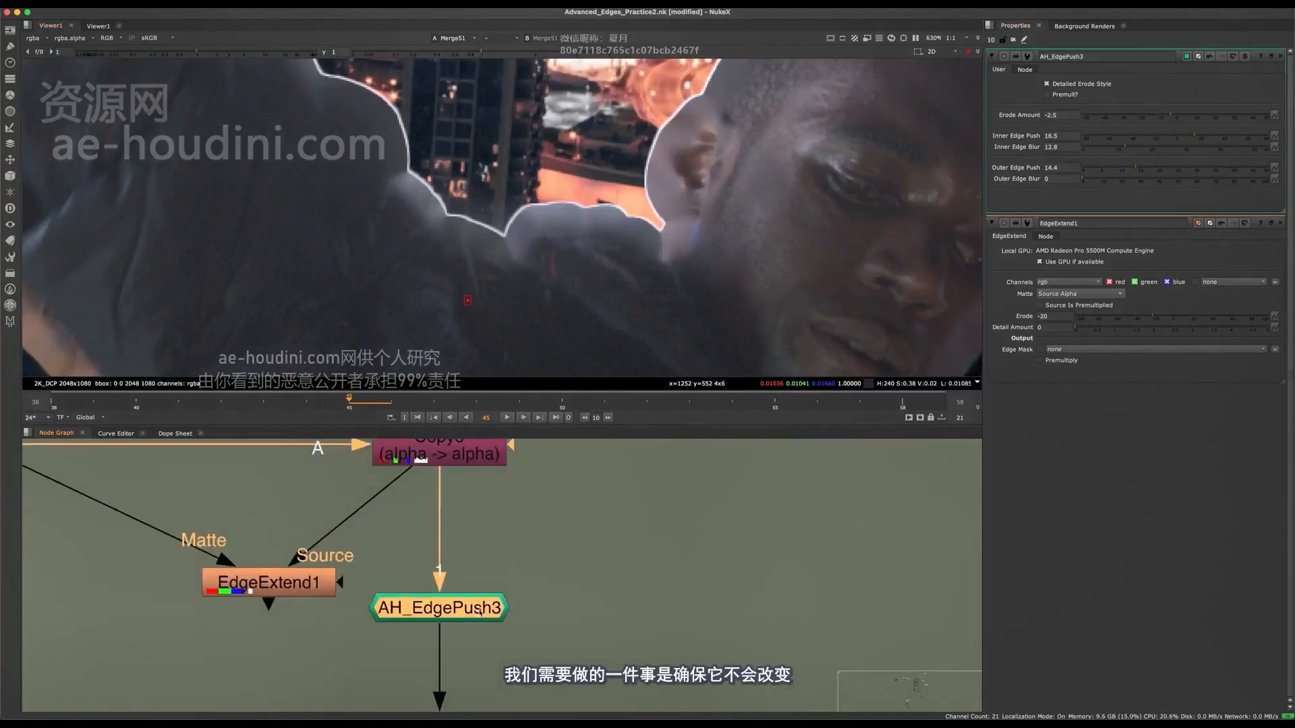
pyautogui.press('Tab')
pyautogui.write('d')
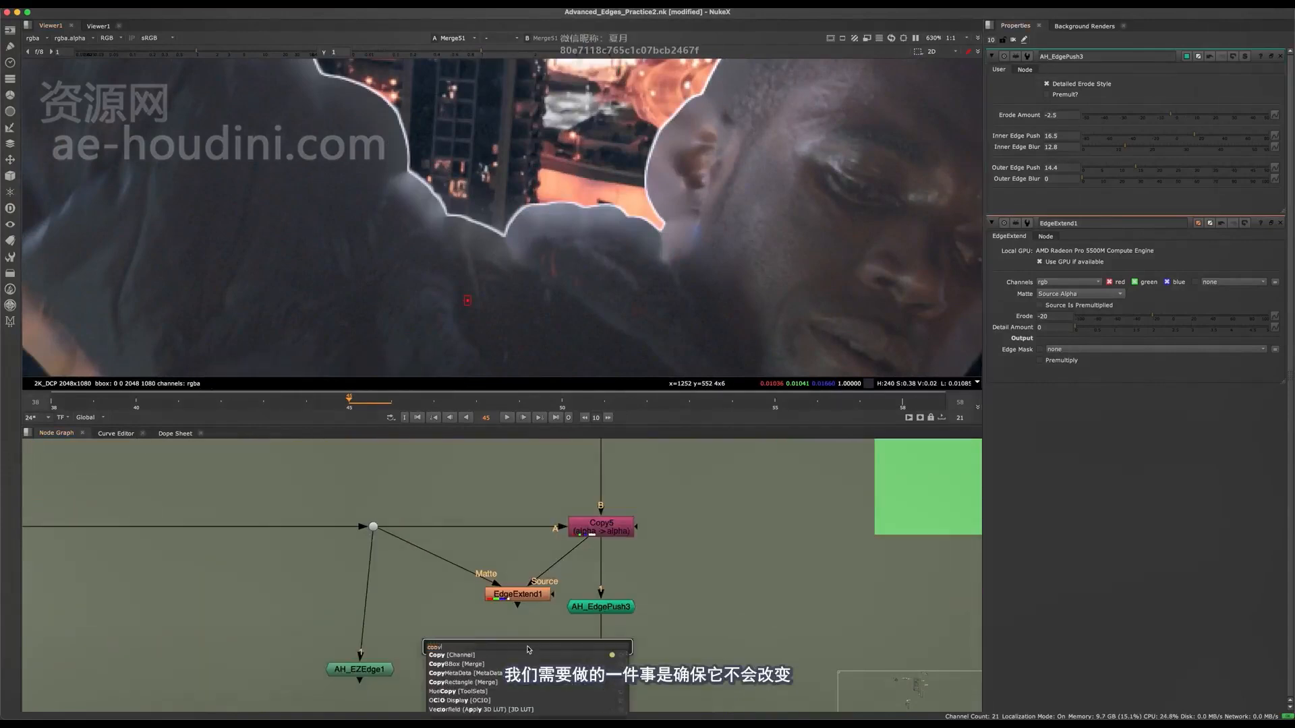
pyautogui.press('Return')
pyautogui.moveTo(523, 623); pyautogui.dragTo(436, 614)
pyautogui.moveTo(376, 528); pyautogui.dragTo(373, 526)
pyautogui.moveTo(472, 669); pyautogui.dragTo(593, 658)
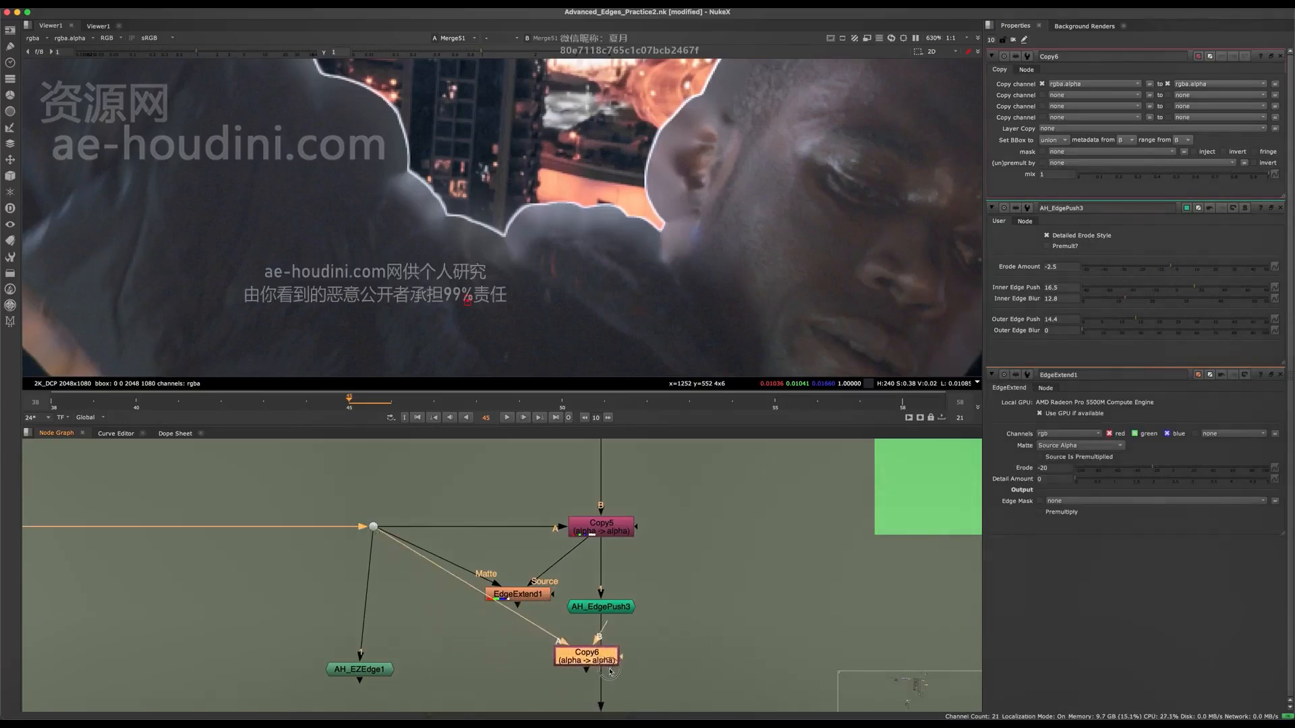
# Delete the Copy node below AH_EdgePush3 and open AH_EdgePush3's internal node graph to inspect its network down to Output1.
pyautogui.scroll(3, 572, 693)
pyautogui.press('Delete')
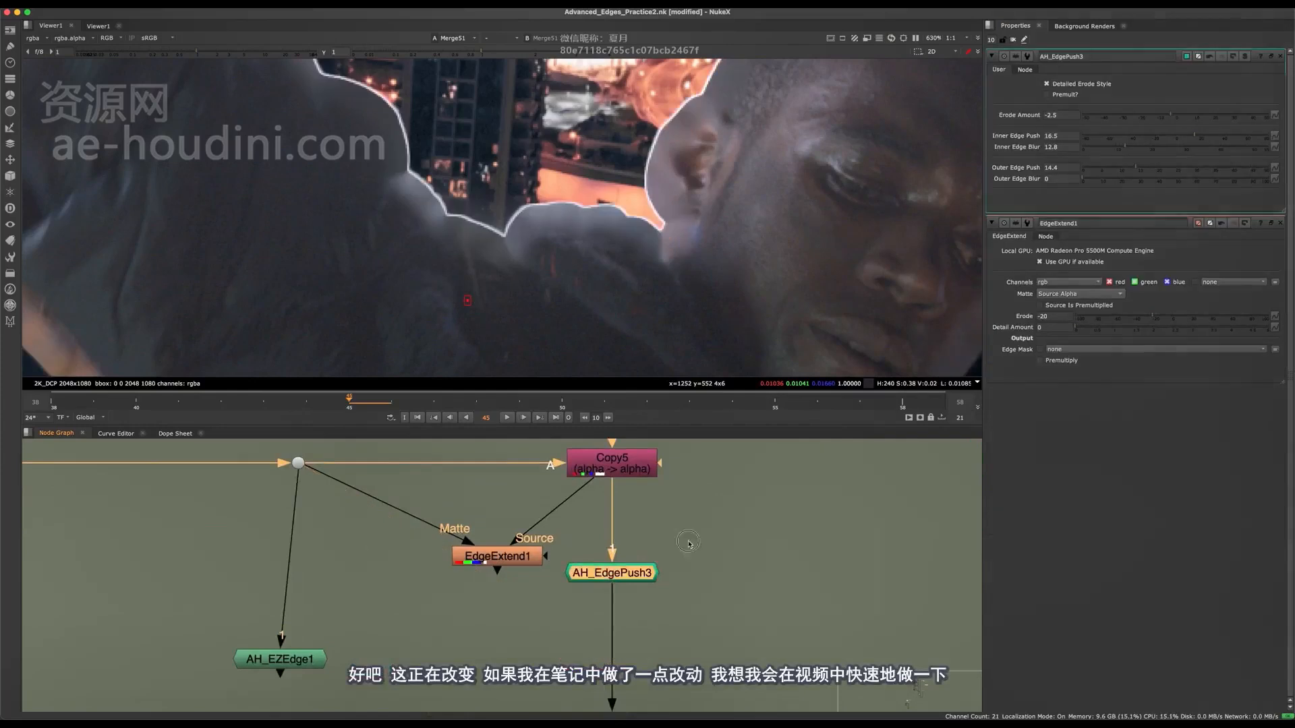
pyautogui.hotkey('ctrl', 'Return')
pyautogui.scroll(3, 530, 681)
pyautogui.moveTo(530, 681); pyautogui.dragTo(559, 550, button='middle')
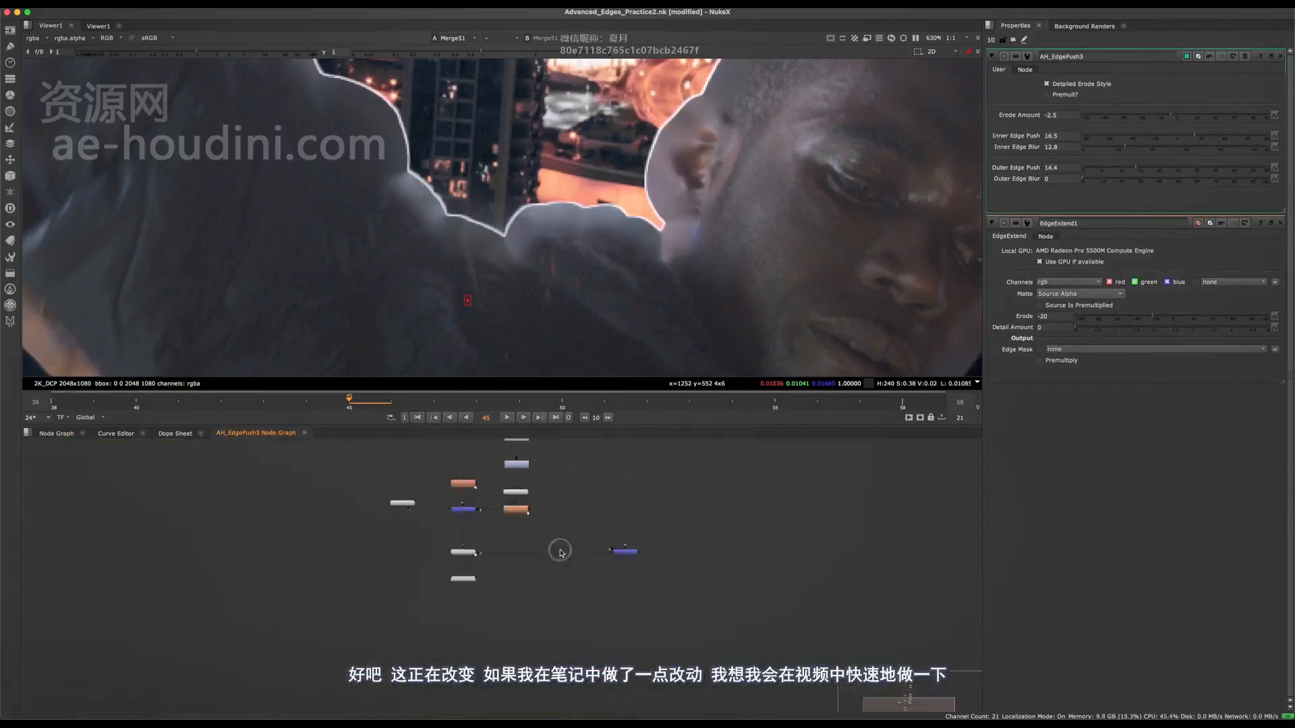
pyautogui.scroll(6, 502, 597)
pyautogui.moveTo(559, 593); pyautogui.dragTo(621, 647, button='middle')
pyautogui.click(574, 624)
pyautogui.scroll(-2, 587, 648)
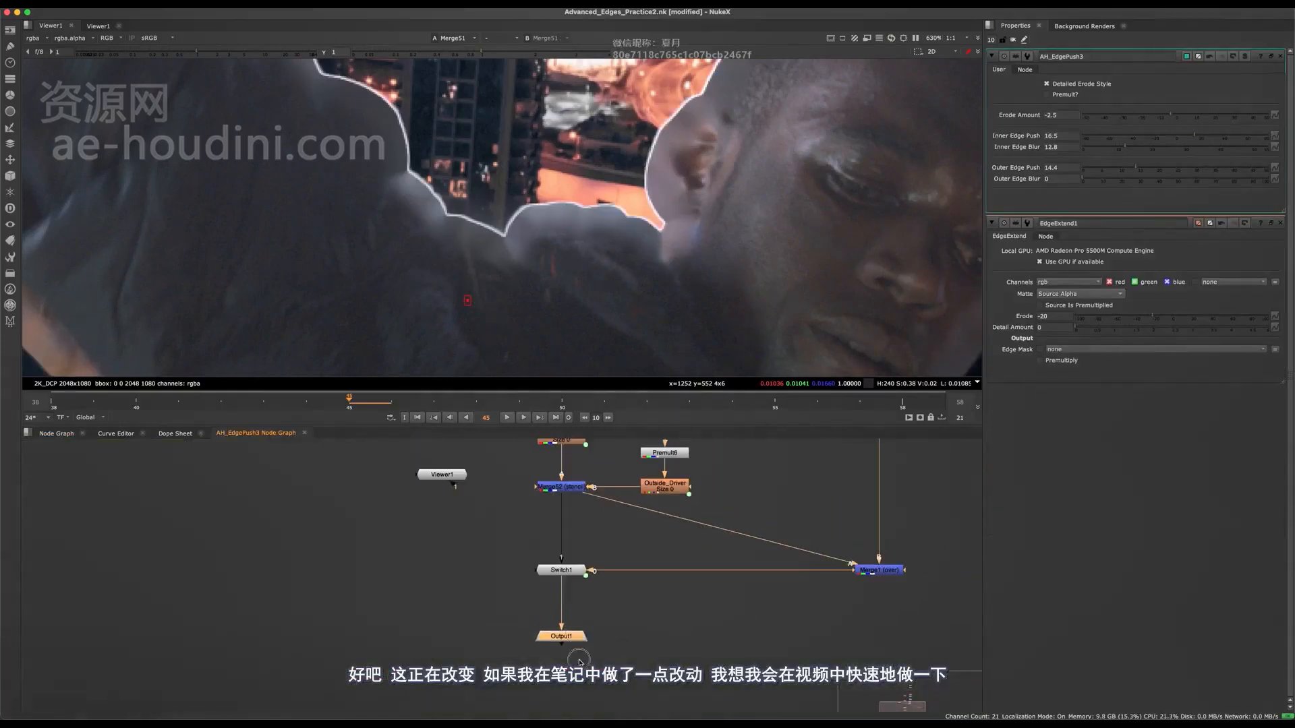
pyautogui.scroll(2, 578, 662)
pyautogui.scroll(-5, 553, 633)
pyautogui.press('space')
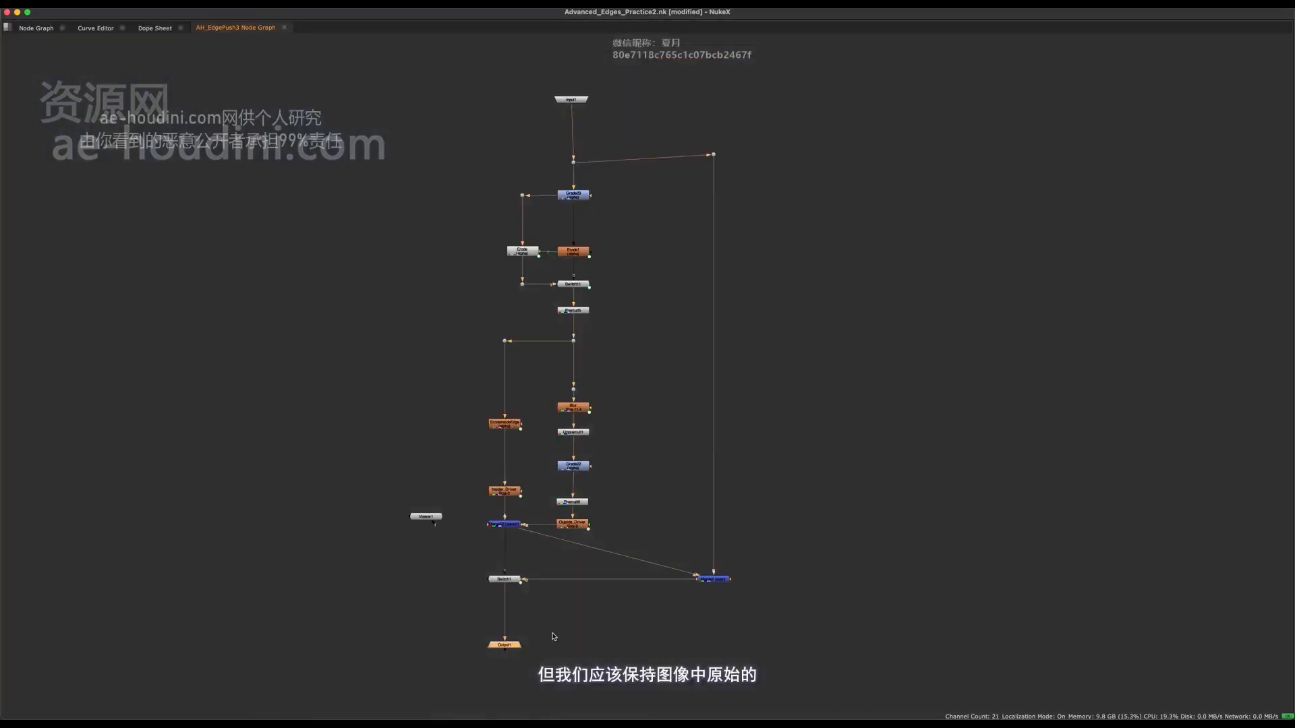
pyautogui.press('Tab')
pyautogui.write('col')
pyautogui.press('Return')
pyautogui.scroll(5, 528, 673)
pyautogui.press('Delete')
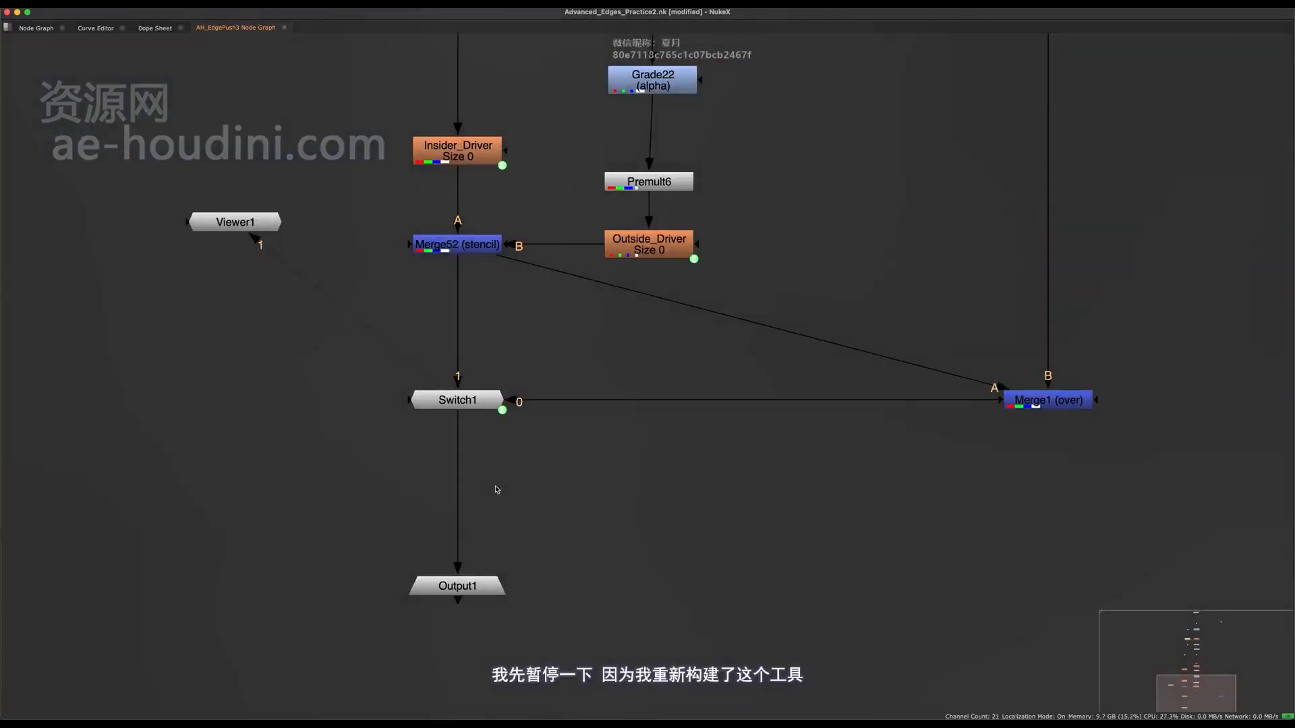
# Insert a Copy node between Switch1 and Output1 inside AH_EdgePush3, and feed its A input from a new dot.
pyautogui.press('k')
pyautogui.moveTo(489, 478); pyautogui.dragTo(464, 507)
pyautogui.click(600, 512)
pyautogui.moveTo(600, 512); pyautogui.dragTo(579, 566, button='middle')
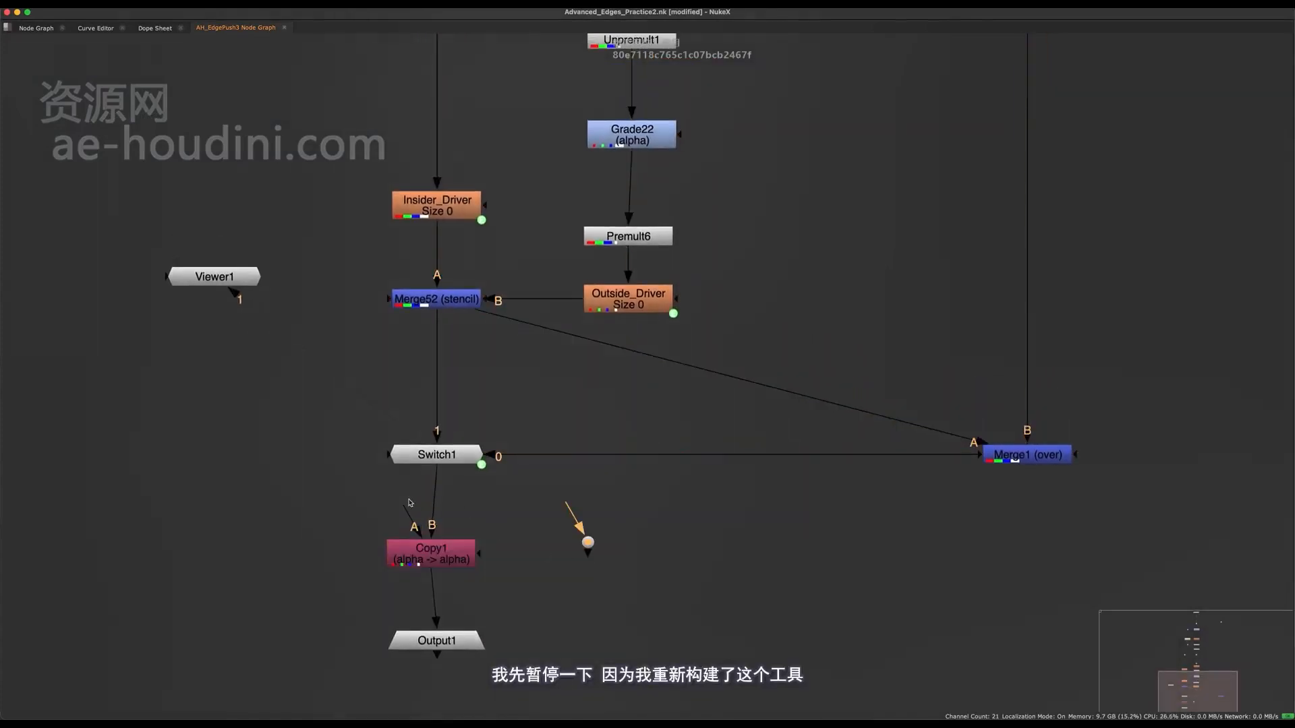
pyautogui.moveTo(439, 553); pyautogui.dragTo(455, 554)
pyautogui.moveTo(604, 506); pyautogui.dragTo(591, 574, button='middle')
pyautogui.scroll(-2, 591, 574)
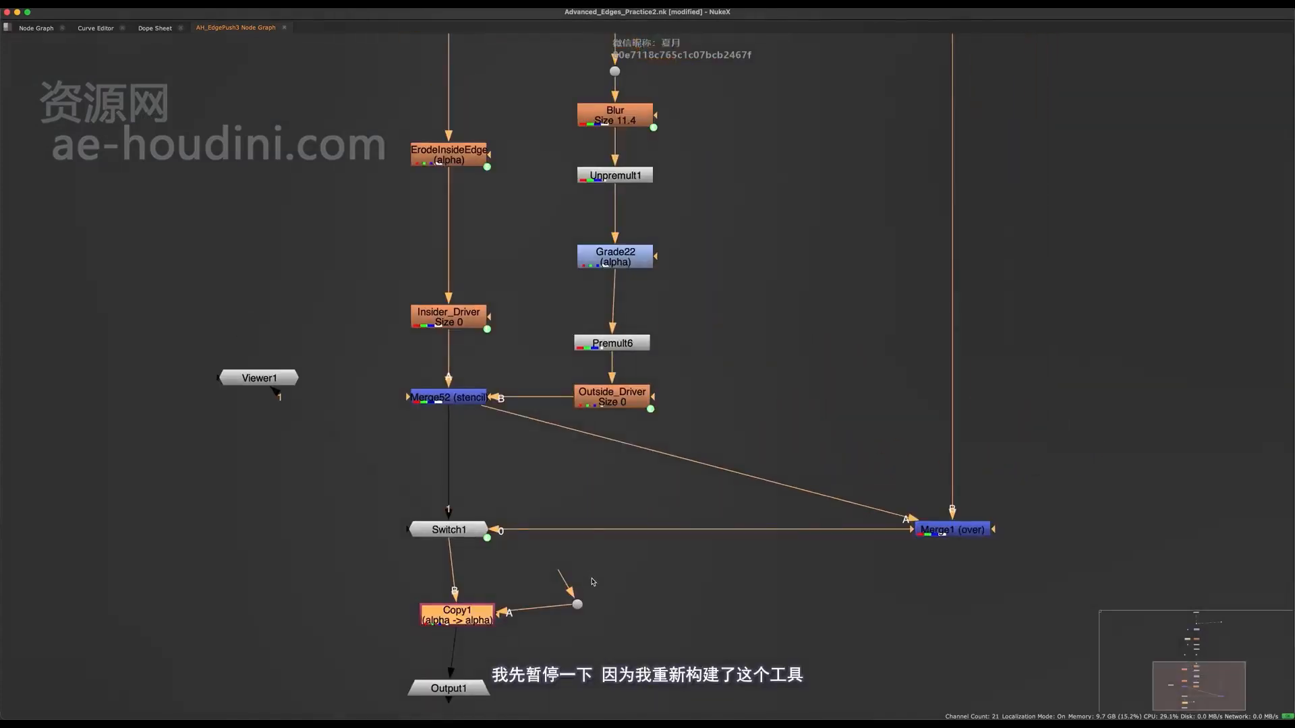
# Route the Copy node's A input around the outside of the network through two dots up to the group's Input node.
pyautogui.moveTo(577, 601); pyautogui.dragTo(750, 612)
pyautogui.click(889, 602)
pyautogui.moveTo(889, 602); pyautogui.dragTo(1075, 571)
pyautogui.press('.')
pyautogui.click(1009, 431)
pyautogui.moveTo(1073, 570); pyautogui.dragTo(969, 646, button='middle')
pyautogui.scroll(-4, 1009, 431)
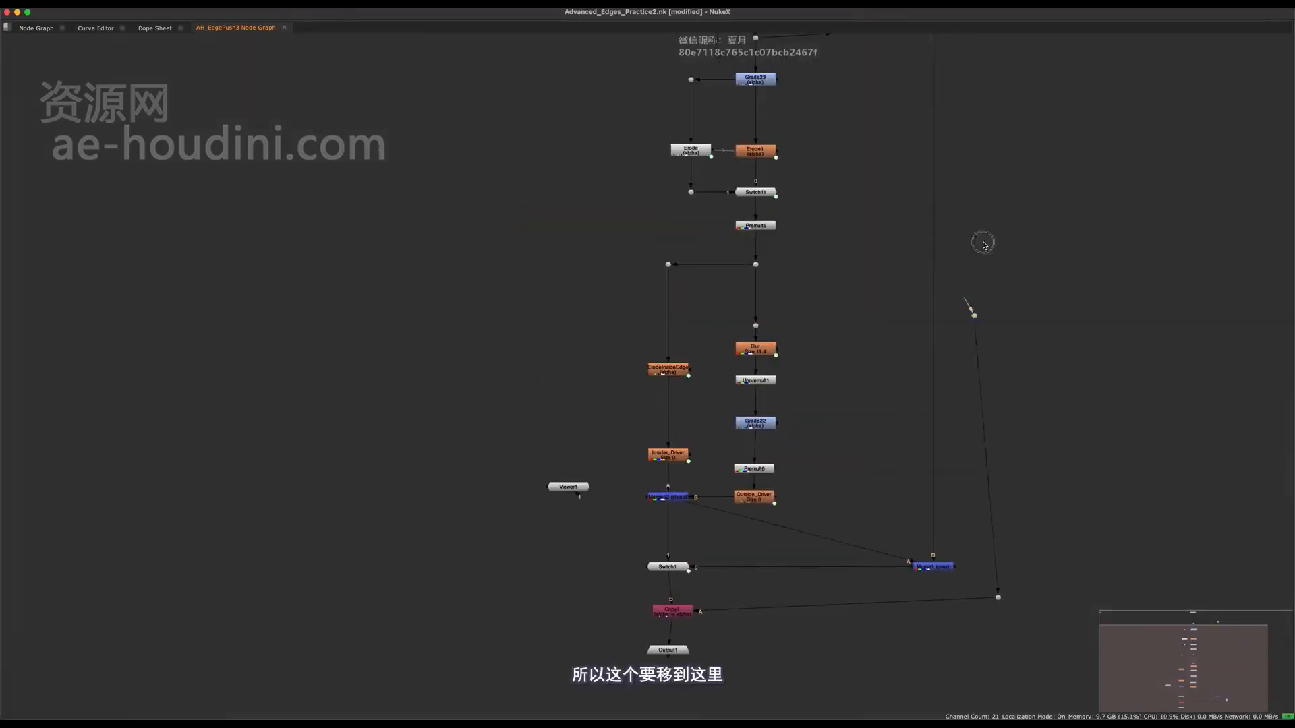
pyautogui.moveTo(983, 244); pyautogui.dragTo(924, 466, button='middle')
pyautogui.moveTo(829, 263); pyautogui.dragTo(702, 181)
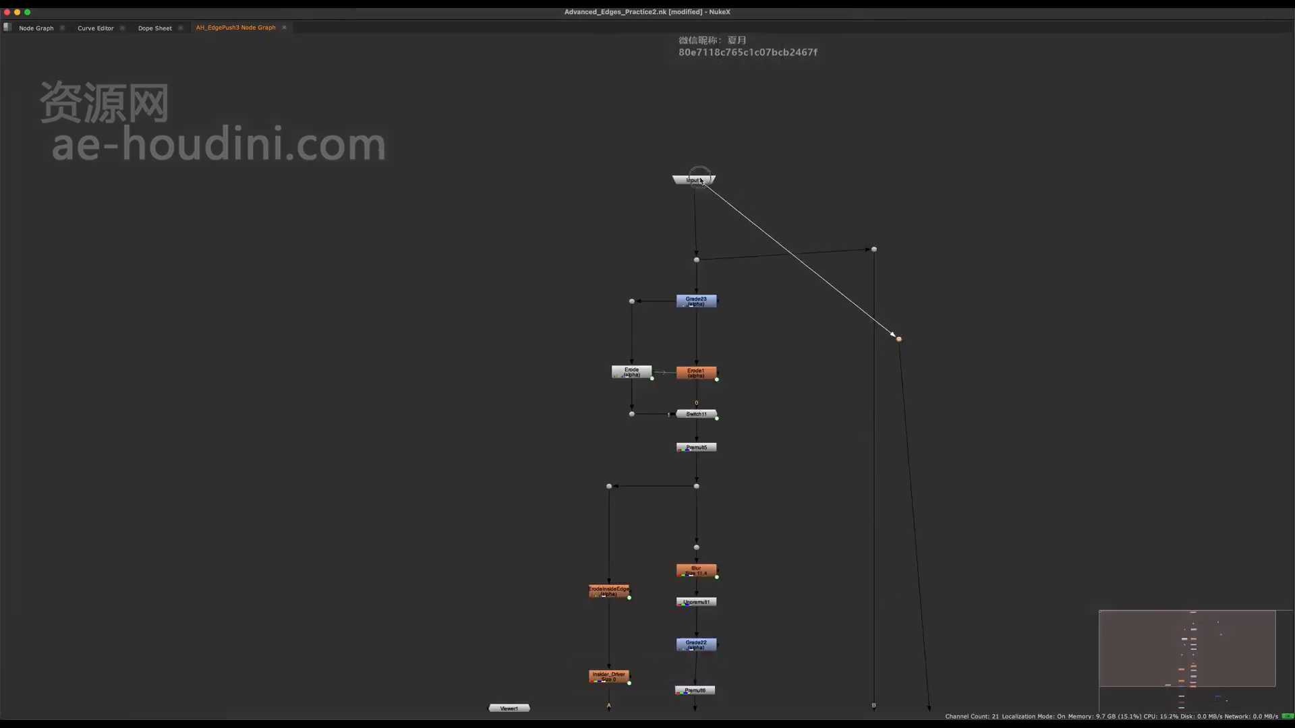
pyautogui.moveTo(822, 372); pyautogui.dragTo(845, 215, button='middle')
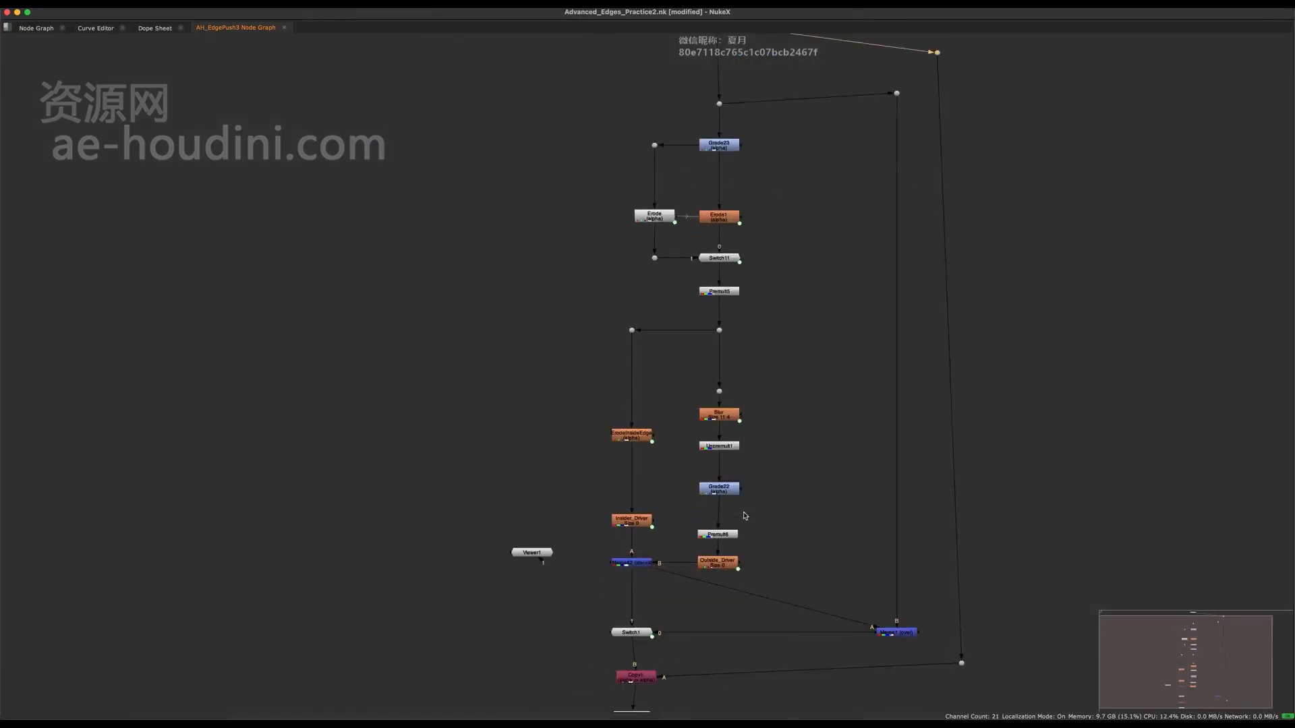
pyautogui.moveTo(681, 630); pyautogui.dragTo(851, 261, button='middle')
pyautogui.scroll(4, 851, 262)
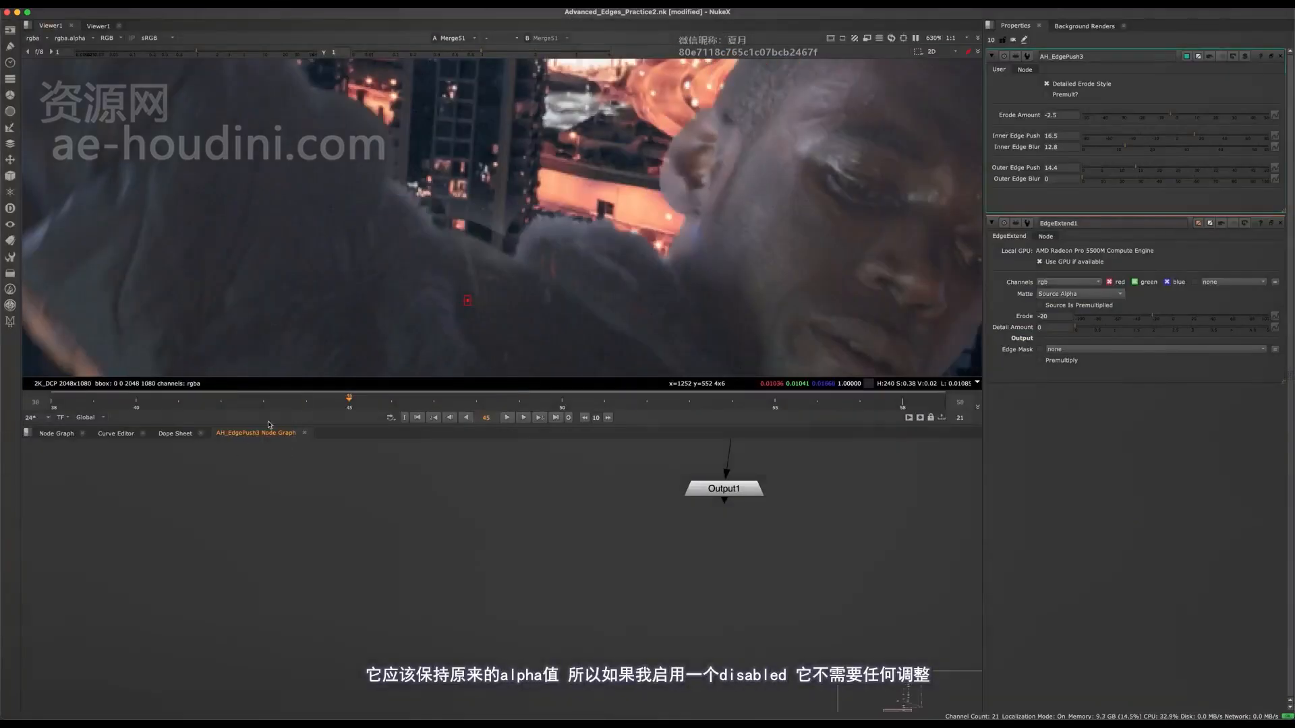
# Return to the main node graph and compare the shoulder edges in the Merge51 composite with AH_EdgePush3 bypassed and active.
pyautogui.scroll(-4, 408, 593)
pyautogui.moveTo(270, 501); pyautogui.dragTo(406, 648, button='middle')
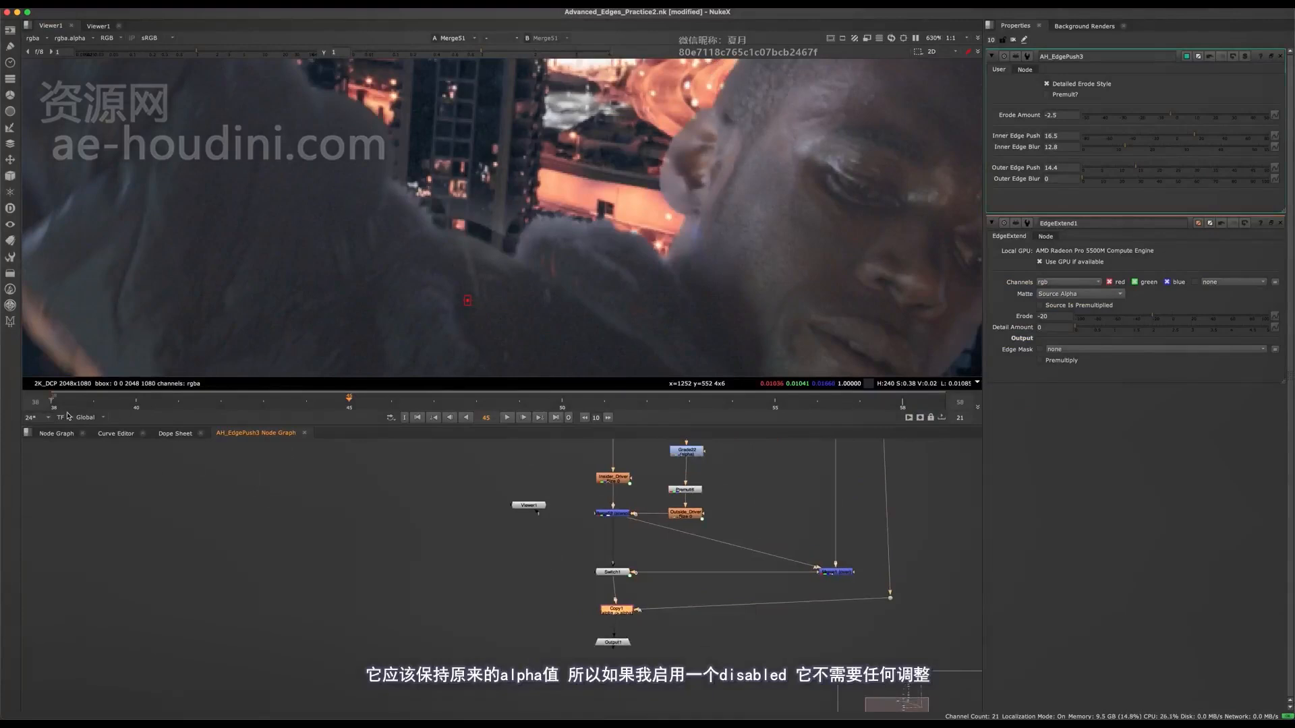
pyautogui.click(64, 434)
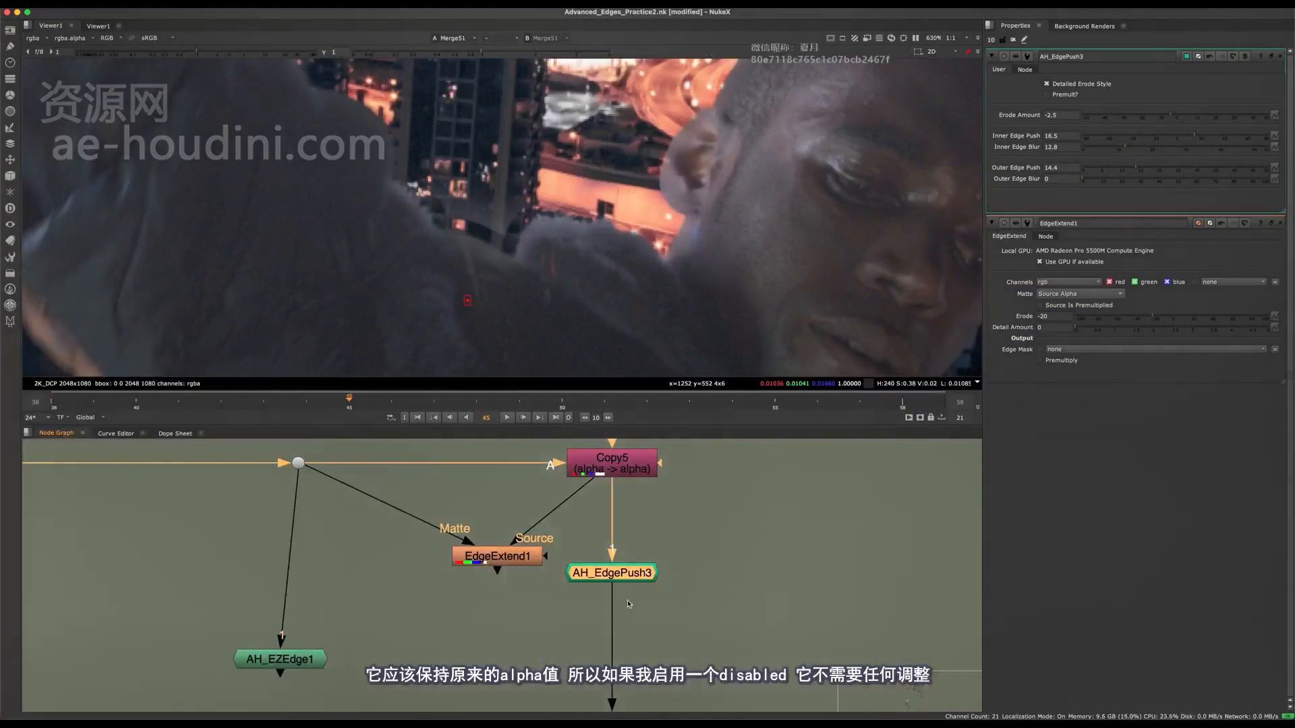
pyautogui.press('d')
pyautogui.press('d')
pyautogui.press('d')
pyautogui.press('d')
pyautogui.moveTo(608, 176); pyautogui.dragTo(516, 187, button='middle')
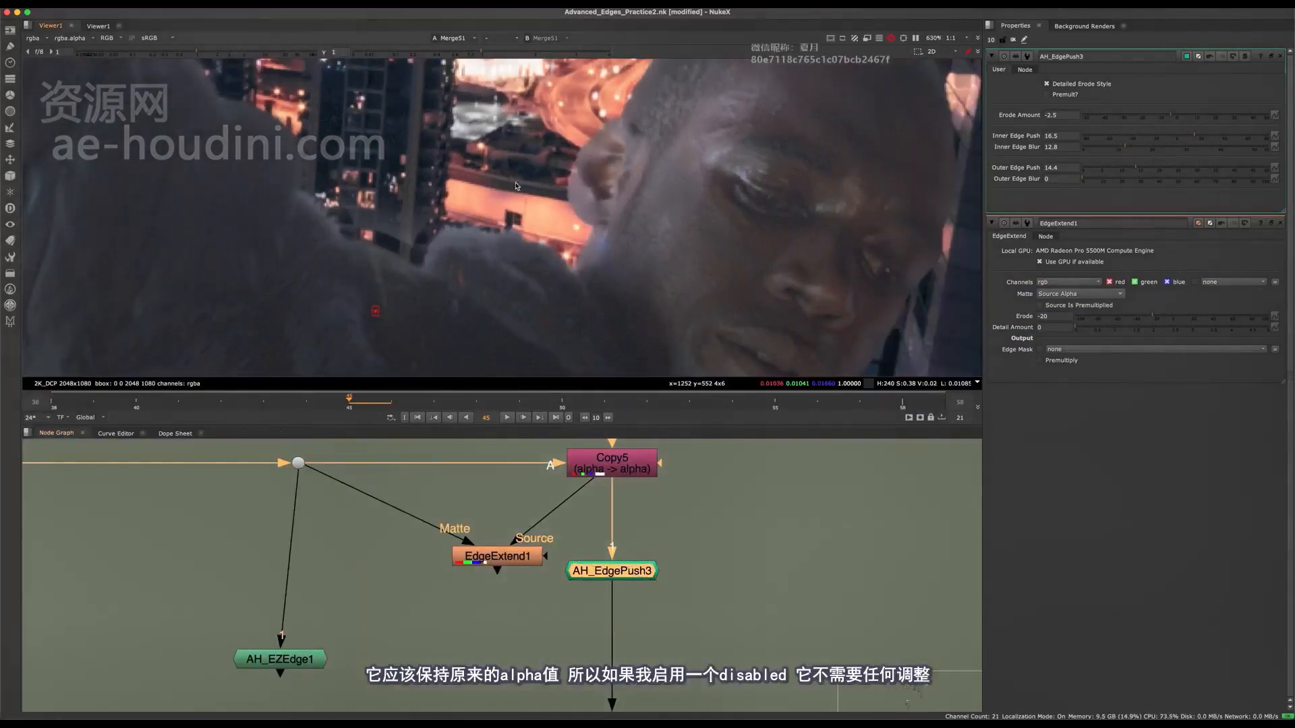
pyautogui.press('d')
pyautogui.press('d')
pyautogui.press('d')
pyautogui.press('d')
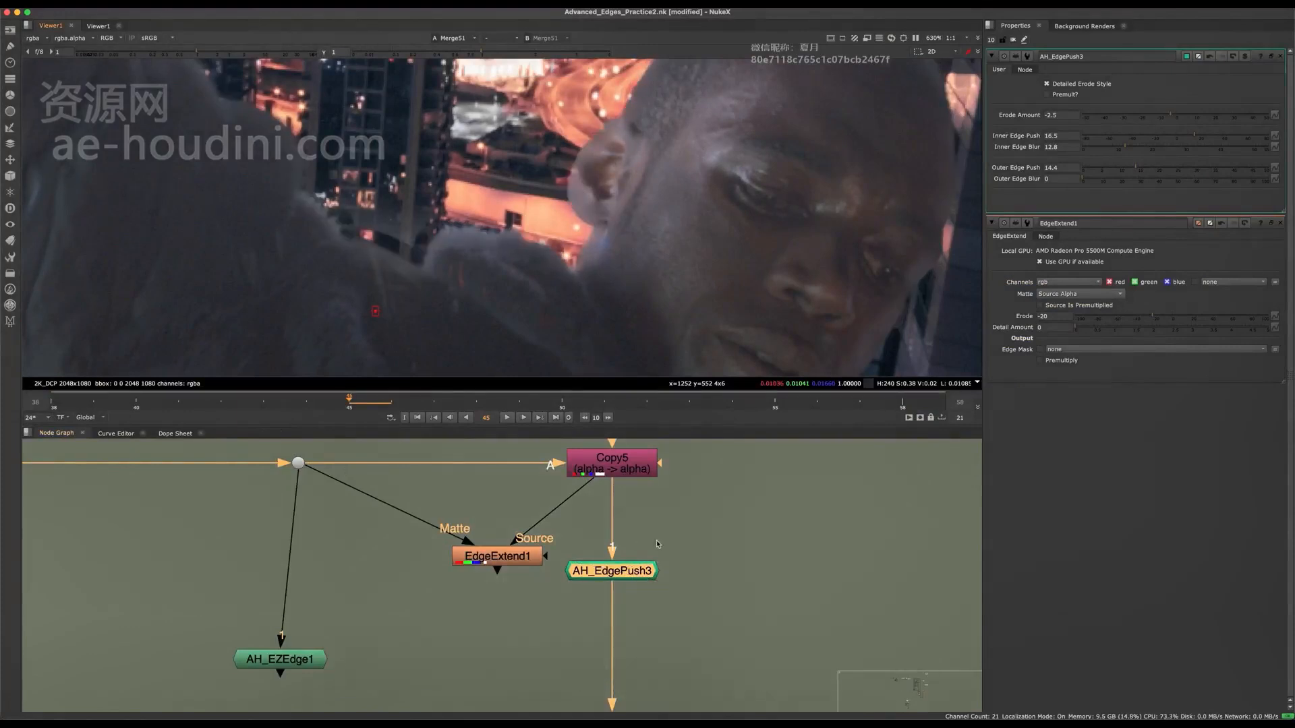
pyautogui.scroll(-10, 495, 243)
pyautogui.scroll(14, 492, 237)
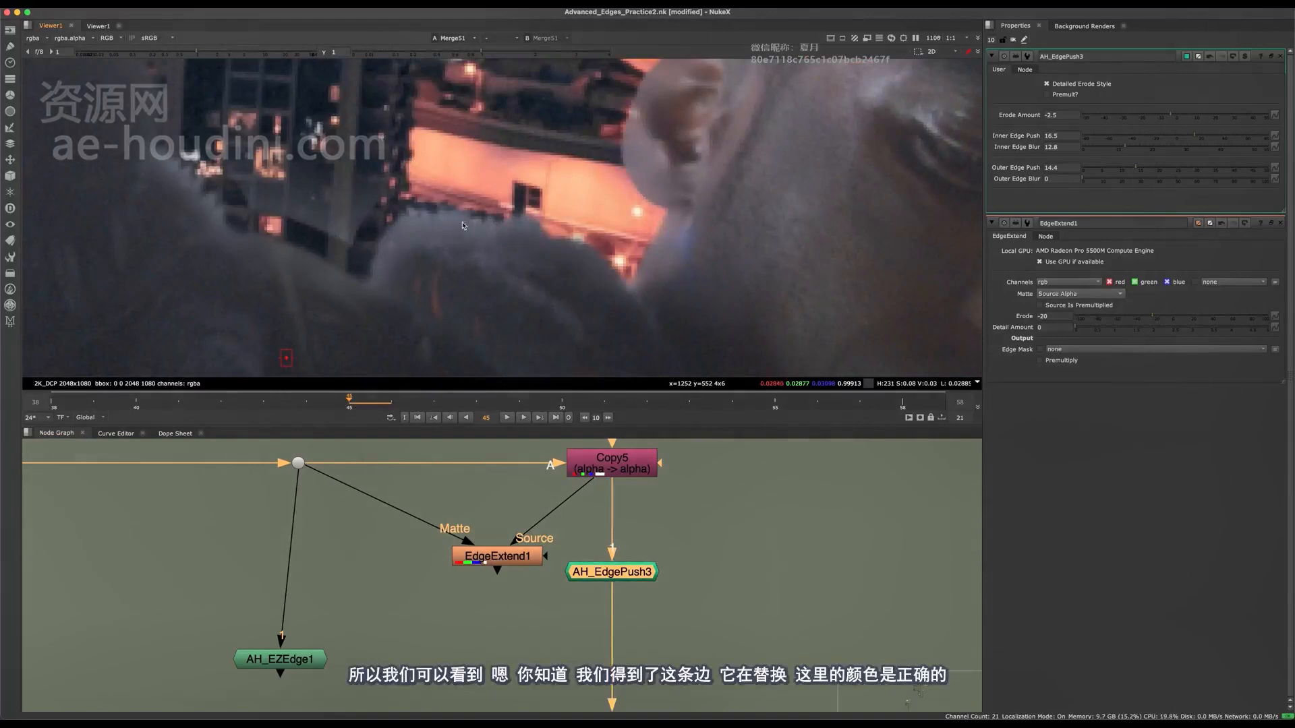
pyautogui.press('d')
pyautogui.press('d')
pyautogui.press('d')
pyautogui.press('d')
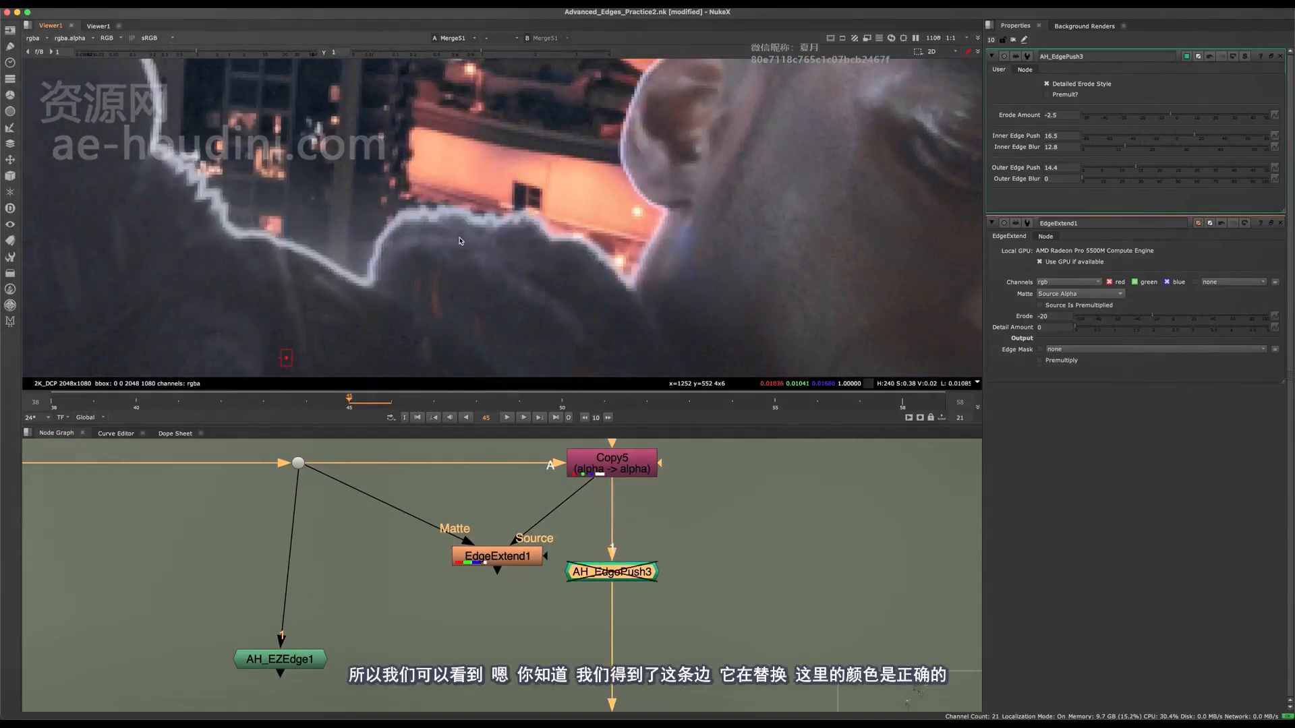
pyautogui.moveTo(1121, 151)
pyautogui.mouseDown()
pyautogui.moveTo(1103, 144)
pyautogui.moveTo(1106, 172)
pyautogui.moveTo(1079, 173)
pyautogui.moveTo(1125, 174)
pyautogui.mouseUp()
pyautogui.press('super+z')
pyautogui.press('super+z')
# Move AH_EdgePush3 lower in the main pipe, level with AH_EZEdge1, and compare the edge with it bypassed and active.
pyautogui.moveTo(512, 602); pyautogui.dragTo(471, 621, button='middle')
pyautogui.moveTo(612, 581); pyautogui.dragTo(586, 666)
pyautogui.moveTo(587, 665); pyautogui.dragTo(587, 520, button='middle')
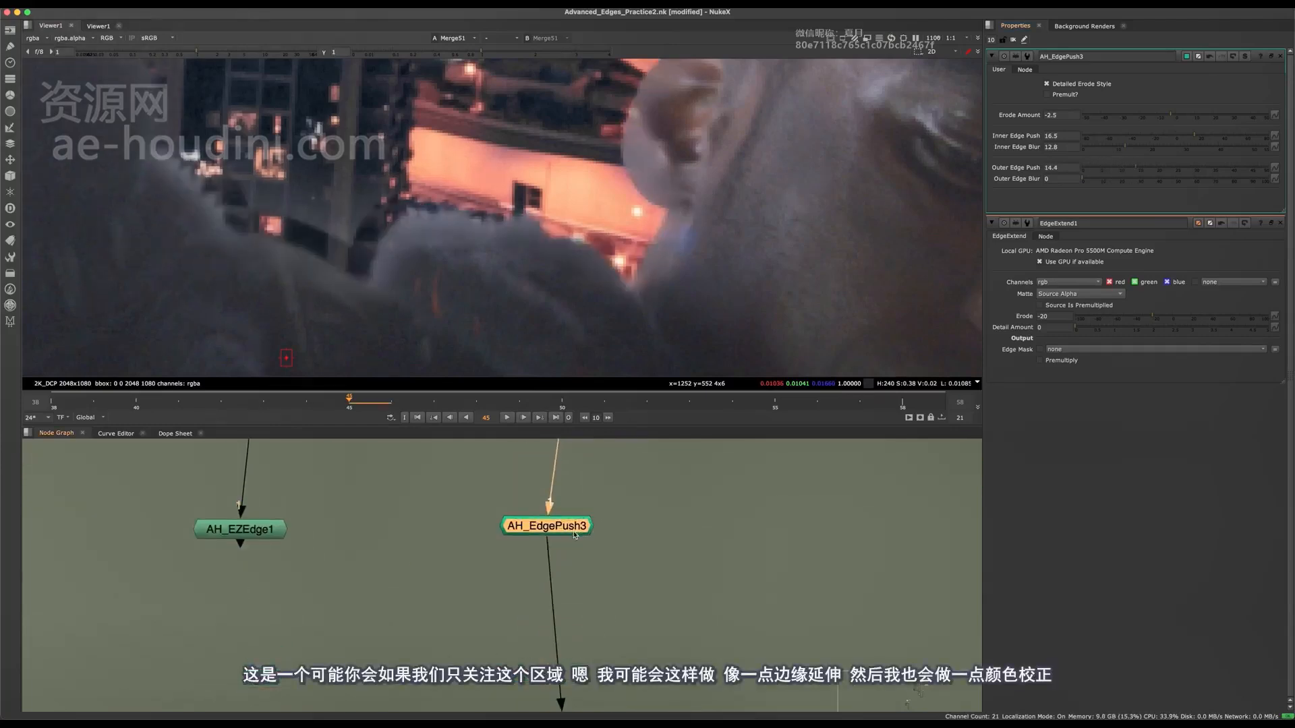
pyautogui.moveTo(549, 526); pyautogui.dragTo(563, 547)
pyautogui.press('d')
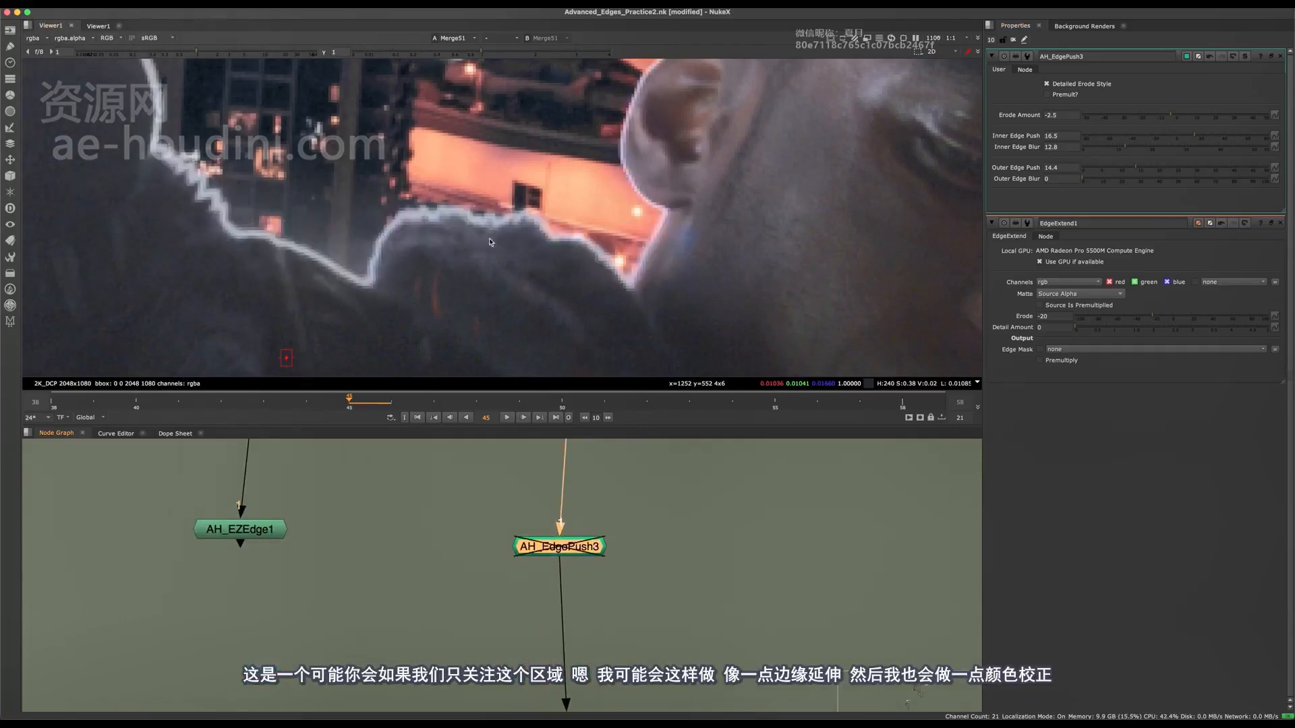
pyautogui.press('d')
# Raise AH_EdgePush3's Outer Edge Push to 50 and check the shoulder edge with the node bypassed and active.
pyautogui.moveTo(1149, 169); pyautogui.dragTo(1258, 170)
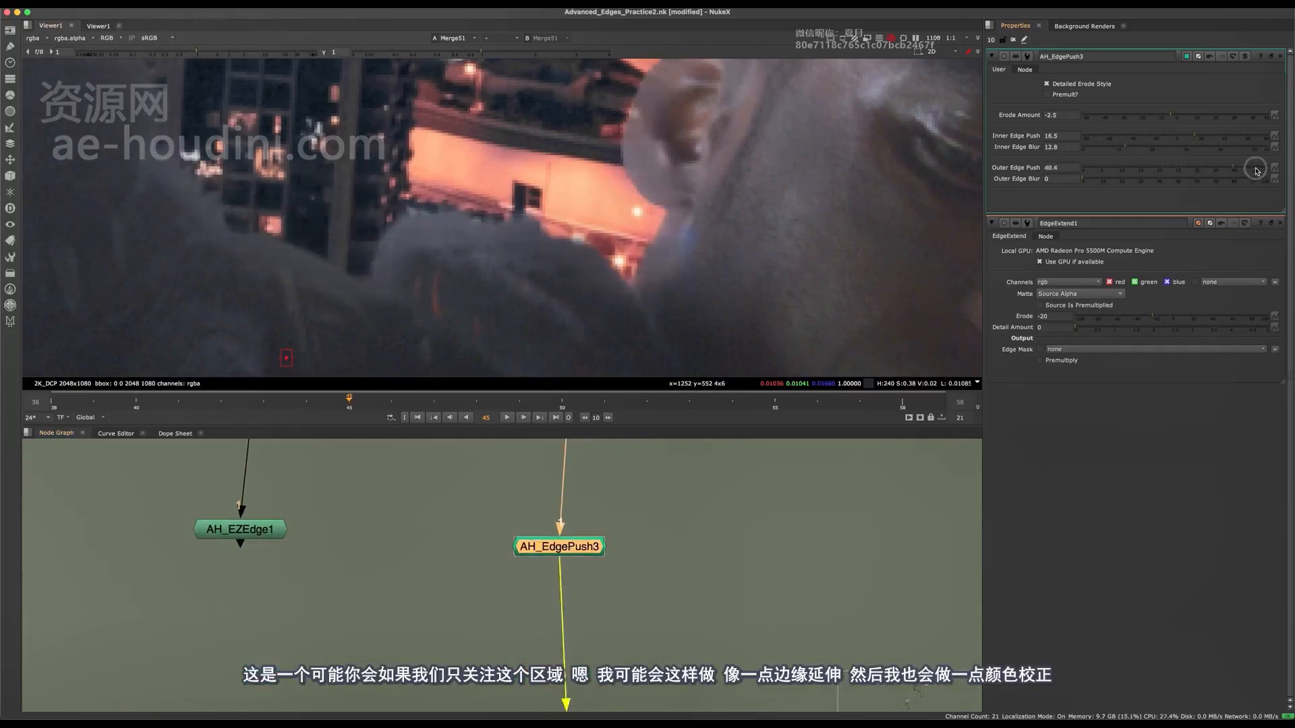
pyautogui.moveTo(1174, 168); pyautogui.dragTo(1275, 180)
pyautogui.press('d')
pyautogui.press('d')
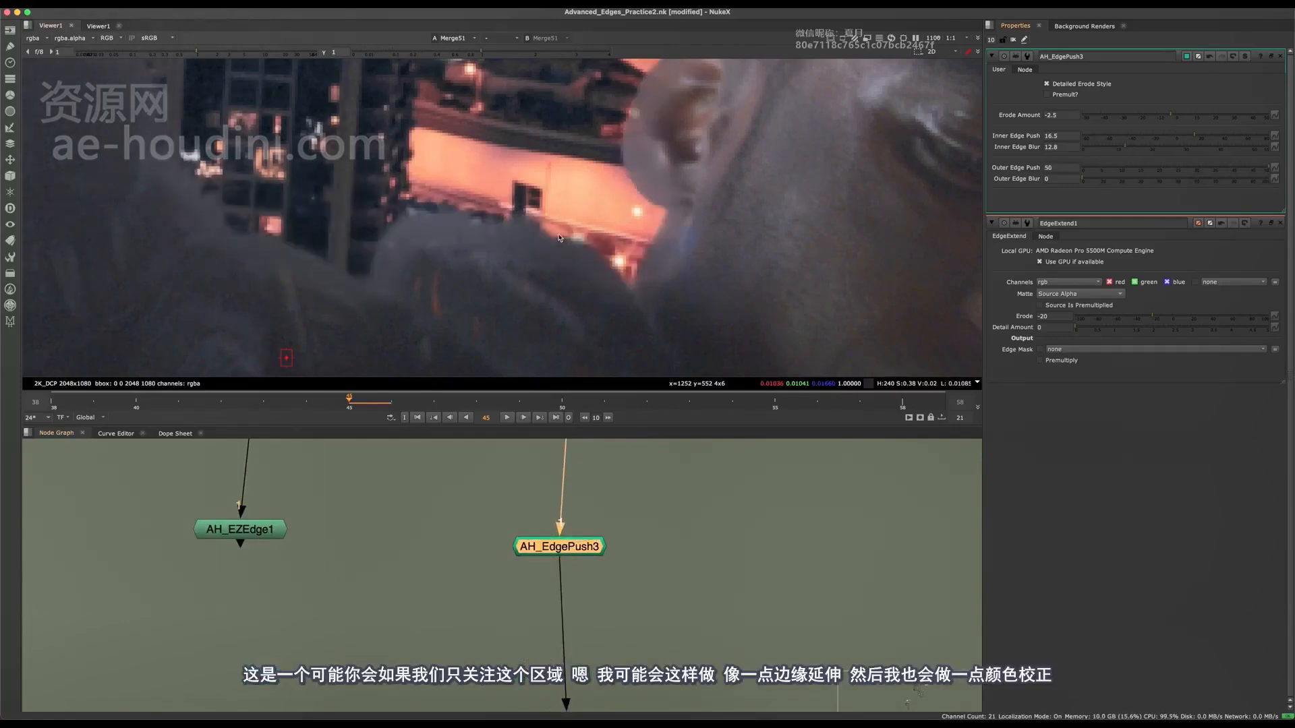
pyautogui.scroll(-5, 524, 213)
pyautogui.scroll(5, 522, 225)
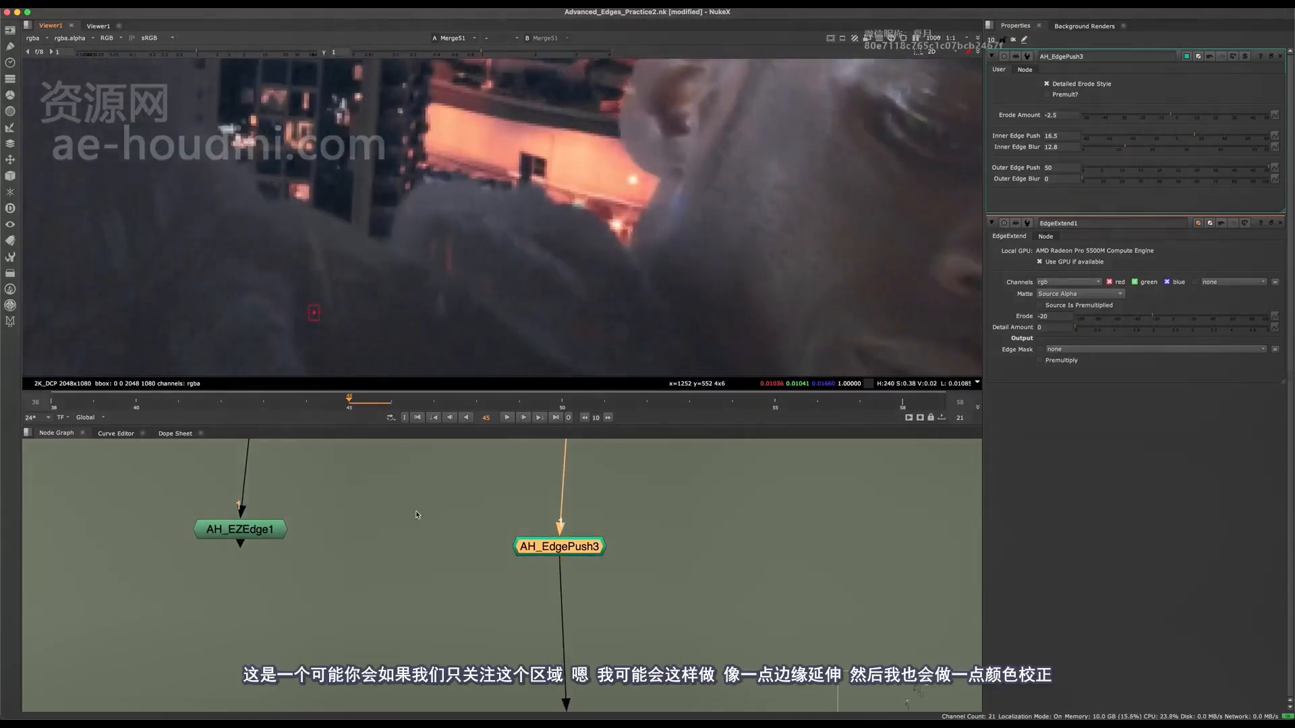
# Add a Grade node below AH_EdgePush3 with AH_EZEdge1 as its mask, view its output, and lower its gain to 0.48.
pyautogui.scroll(-3, 415, 515)
pyautogui.click(360, 554)
pyautogui.scroll(3, 351, 600)
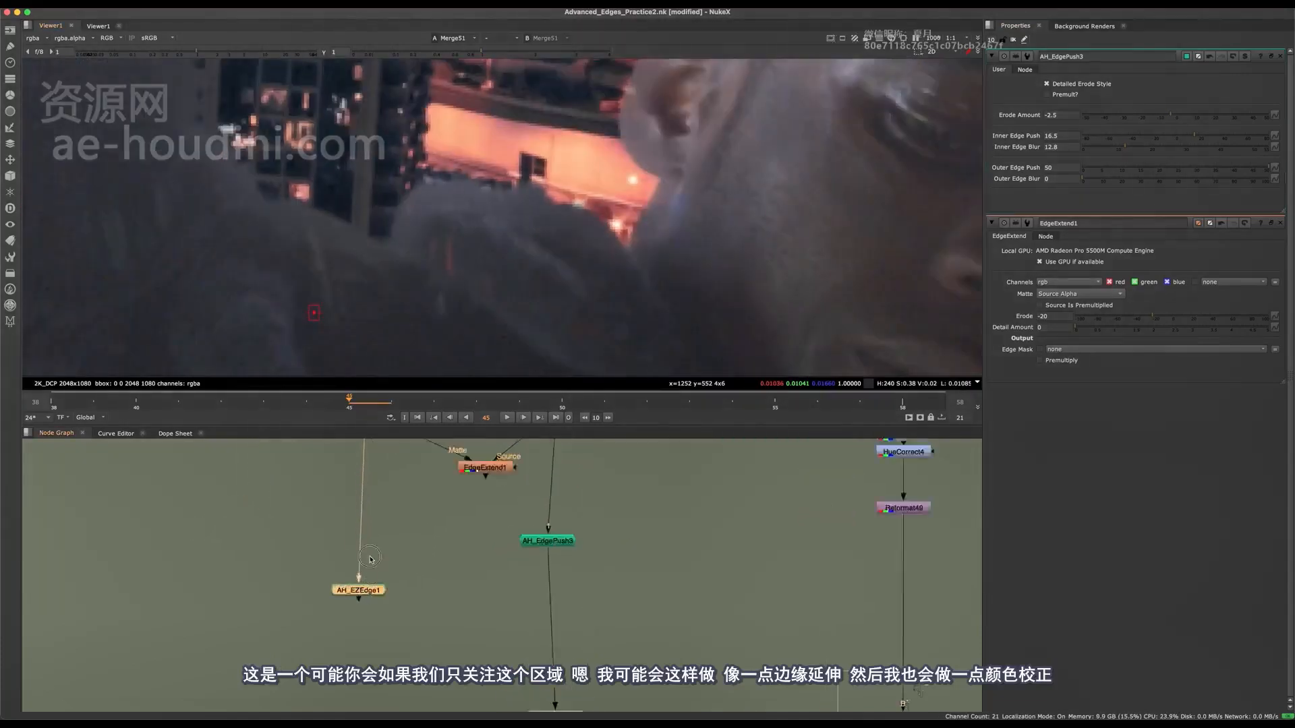
pyautogui.press('g')
pyautogui.moveTo(365, 604); pyautogui.dragTo(596, 615)
pyautogui.click(377, 599)
pyautogui.press('1')
pyautogui.press('a')
pyautogui.press('1')
pyautogui.press('a')
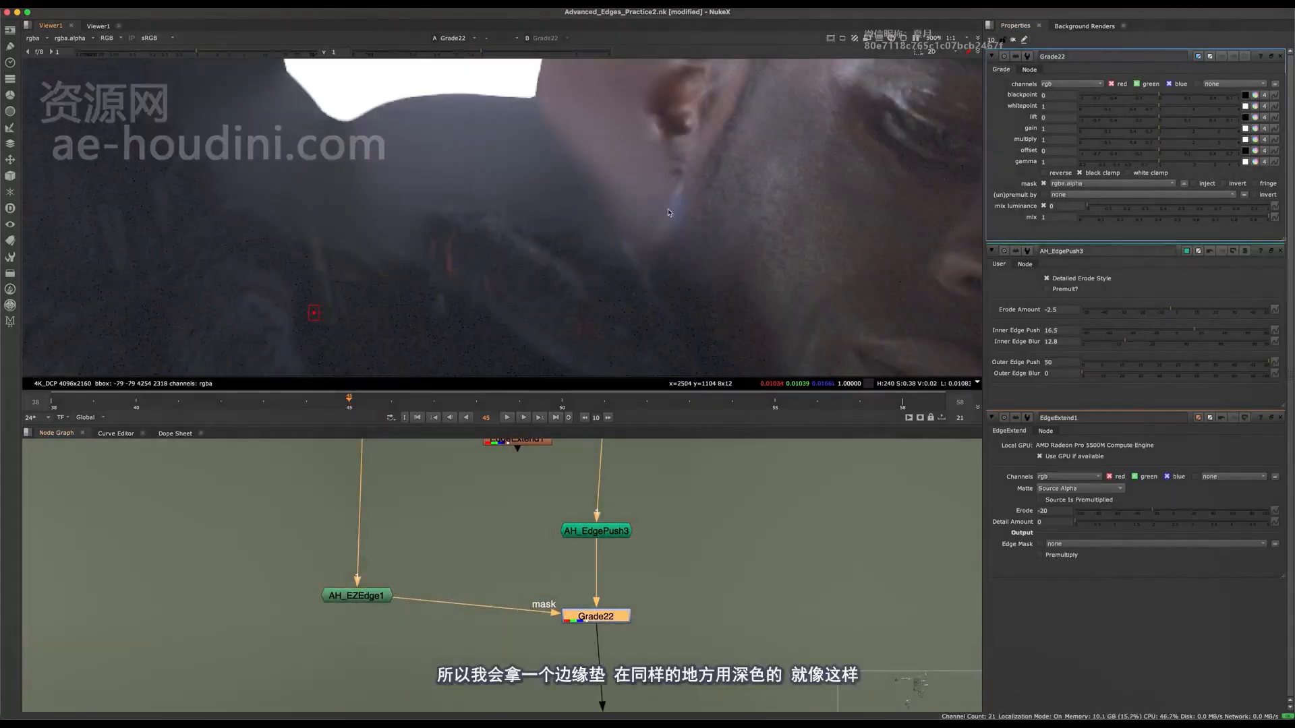
pyautogui.moveTo(1153, 134)
pyautogui.mouseDown()
pyautogui.moveTo(1123, 133)
pyautogui.moveTo(1147, 133)
pyautogui.moveTo(1133, 133)
pyautogui.mouseUp()
# Set AH_EZEdge1's Inner Edge Shrink to 10 and Inner Edge Blur to 18.2.
pyautogui.click(353, 606)
pyautogui.doubleClick(357, 600)
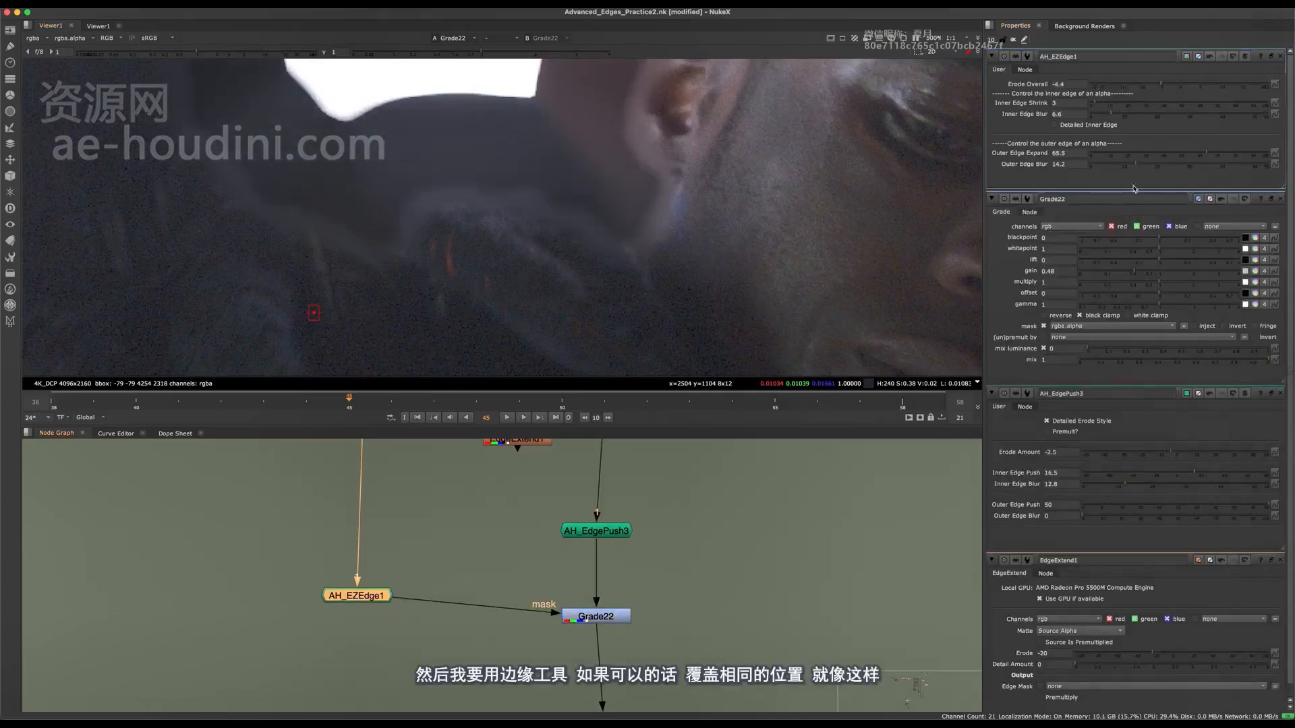
pyautogui.moveTo(376, 598); pyautogui.dragTo(384, 610)
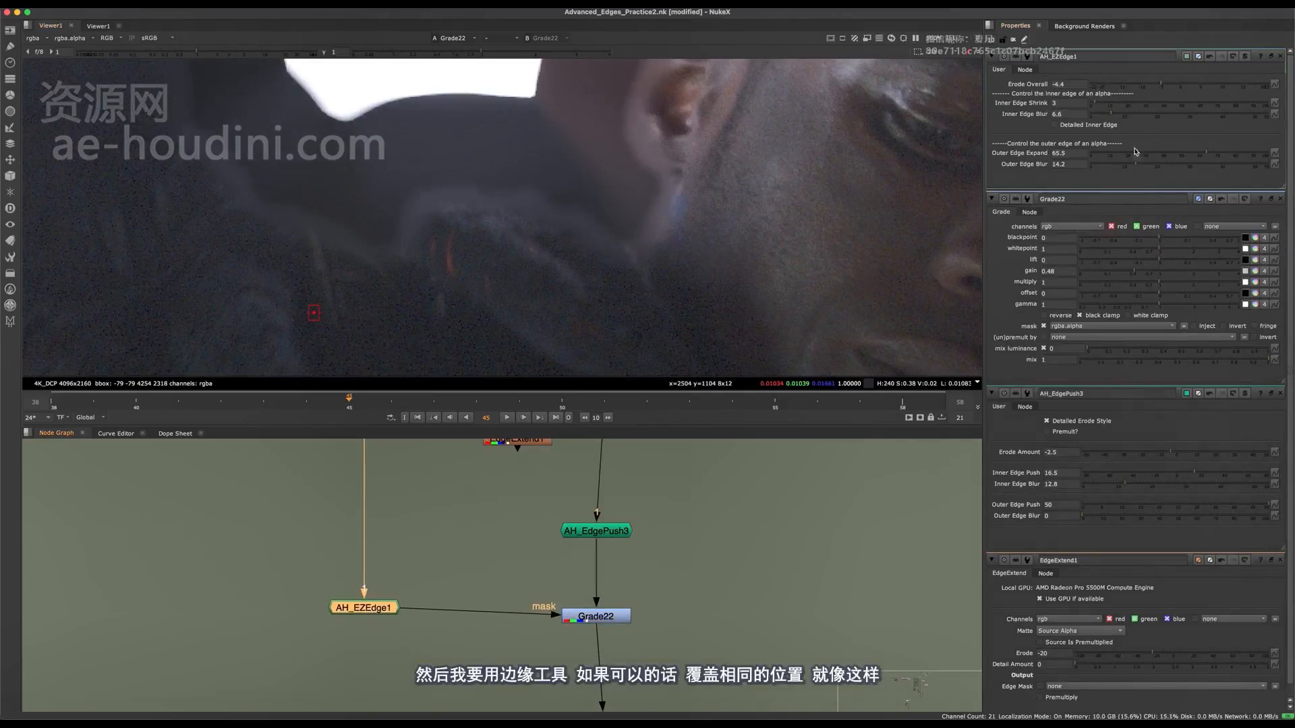
pyautogui.moveTo(1191, 82); pyautogui.dragTo(1145, 112)
pyautogui.click(1110, 106)
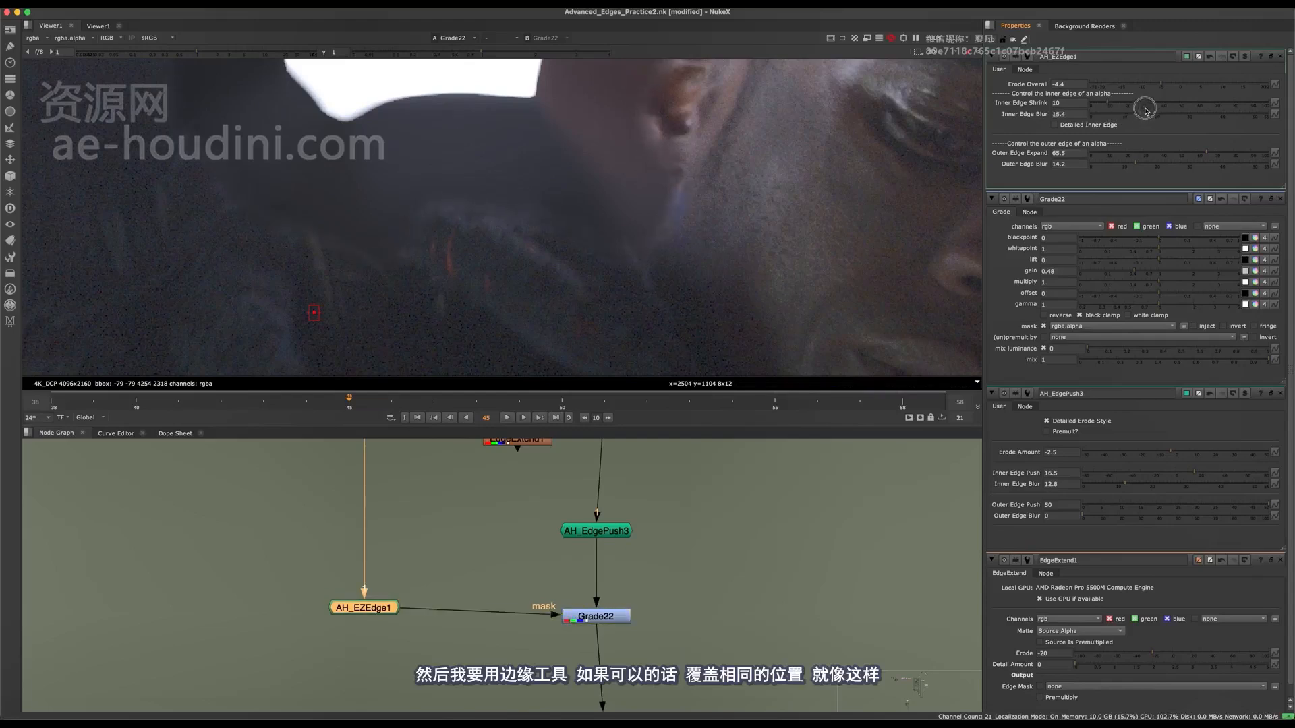
# Compare the Grade22 output with both AH_EdgePush3 and Grade22 bypassed and active.
pyautogui.click(611, 621)
pyautogui.moveTo(694, 503); pyautogui.dragTo(530, 634)
pyautogui.press('d')
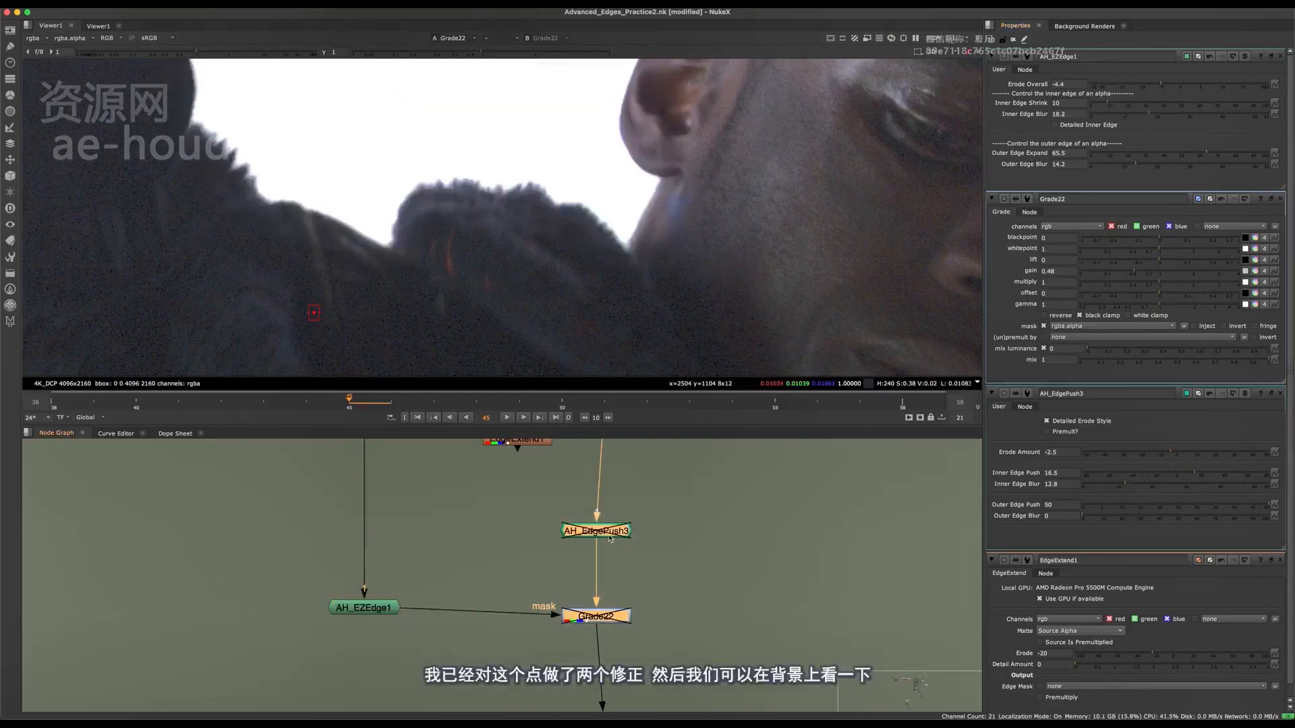
pyautogui.press('d')
pyautogui.press('d')
pyautogui.press('d')
# View the Merge51 composite over the background plate and compare its edges with AH_EdgePush3 bypassed and active.
pyautogui.scroll(-5, 606, 559)
pyautogui.moveTo(673, 674); pyautogui.dragTo(581, 578, button='middle')
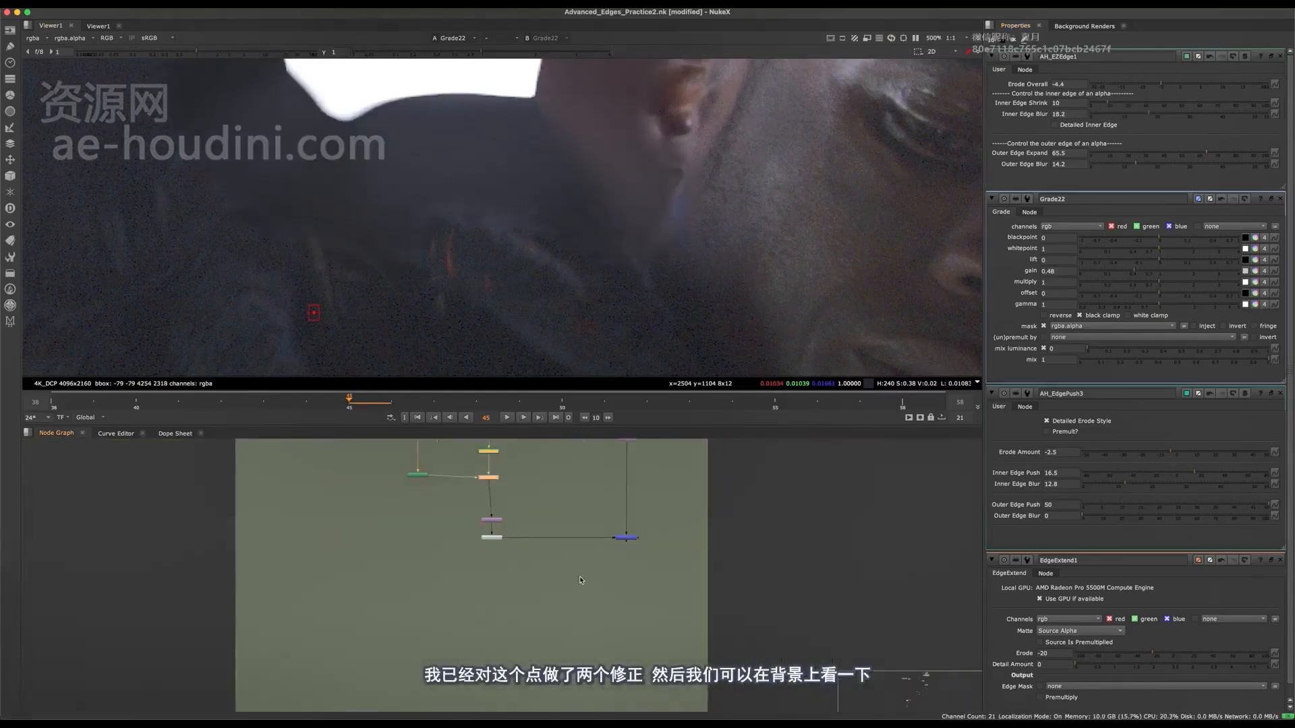
pyautogui.click(579, 557)
pyautogui.press('2')
pyautogui.scroll(8, 545, 625)
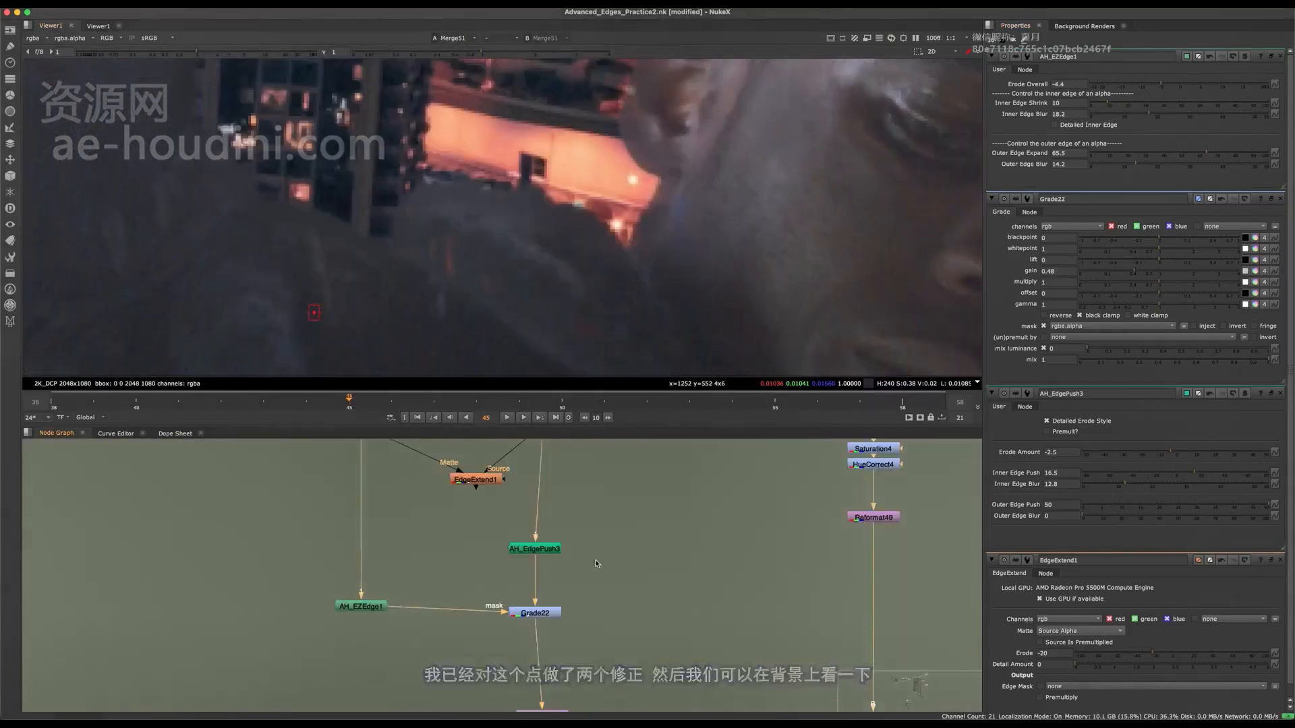
pyautogui.click(543, 544)
pyautogui.press('d')
pyautogui.press('d')
pyautogui.press('d')
pyautogui.press('d')
pyautogui.press('d')
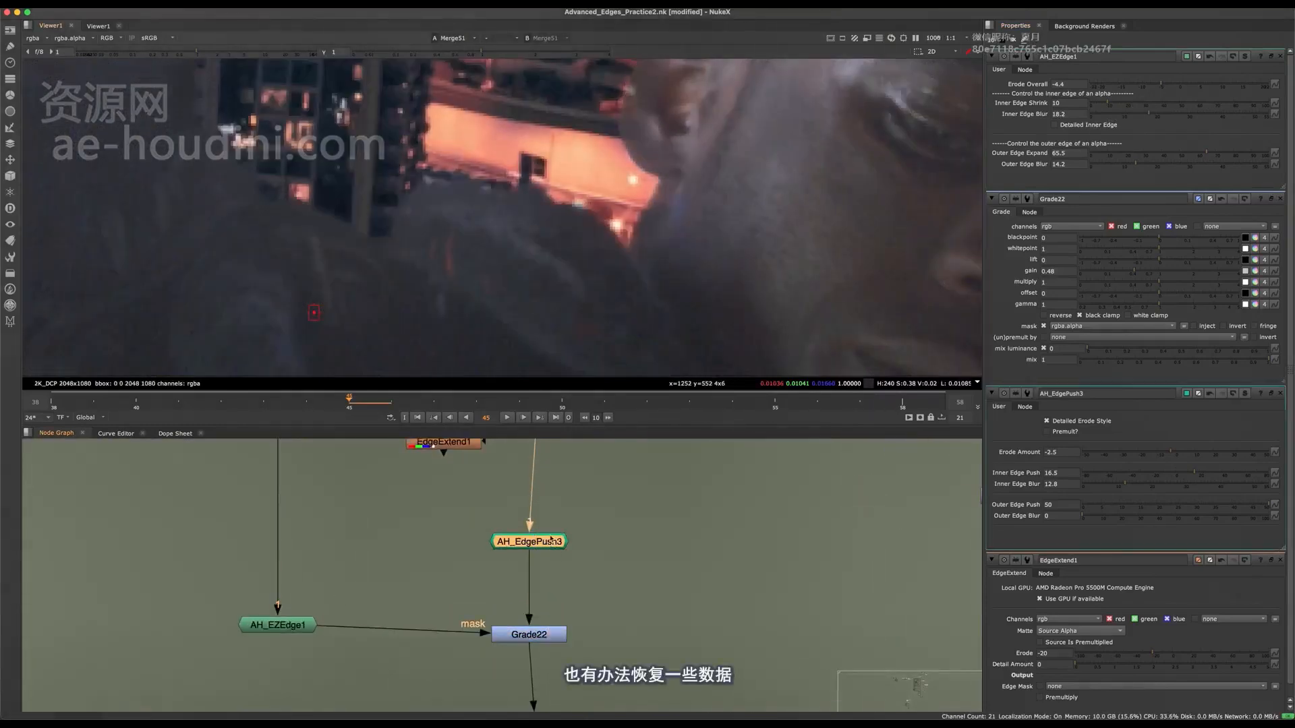
pyautogui.press('d')
# Bring up AH_EdgePush3's settings and examine the shoulder's fringe up close while switching the node off and on.
pyautogui.doubleClick(553, 543)
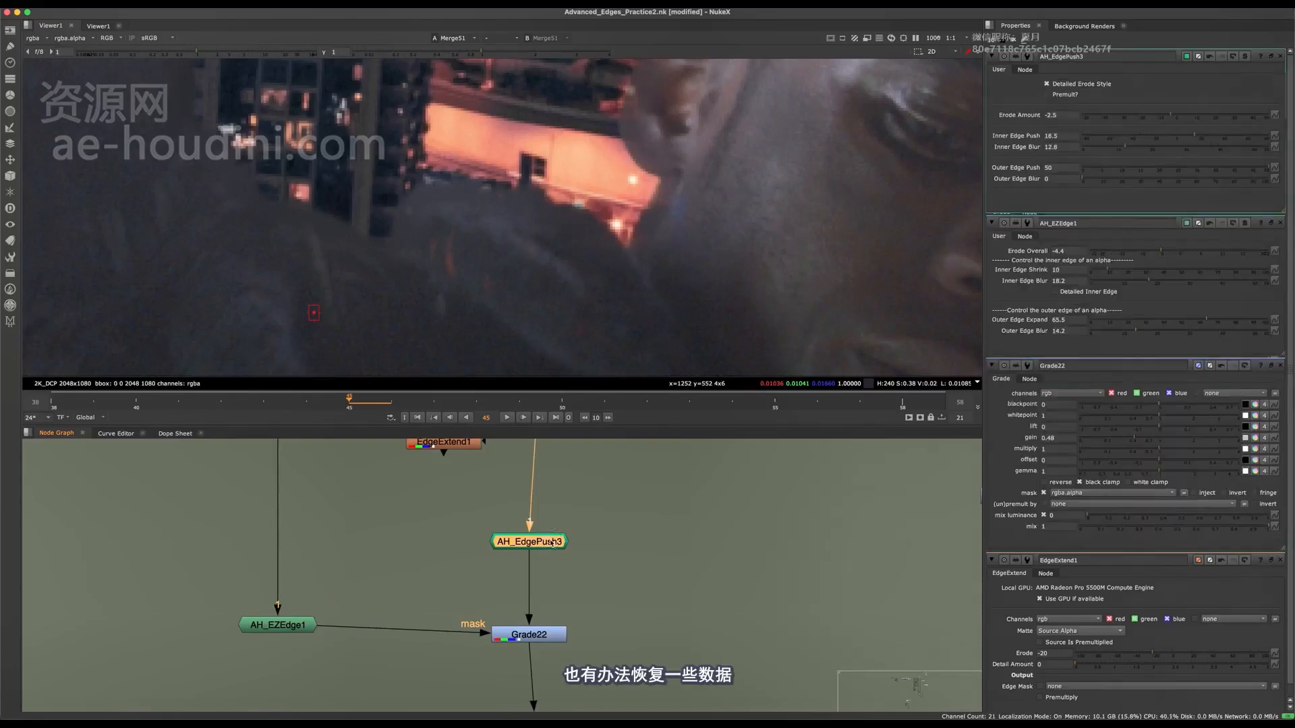
pyautogui.press('d')
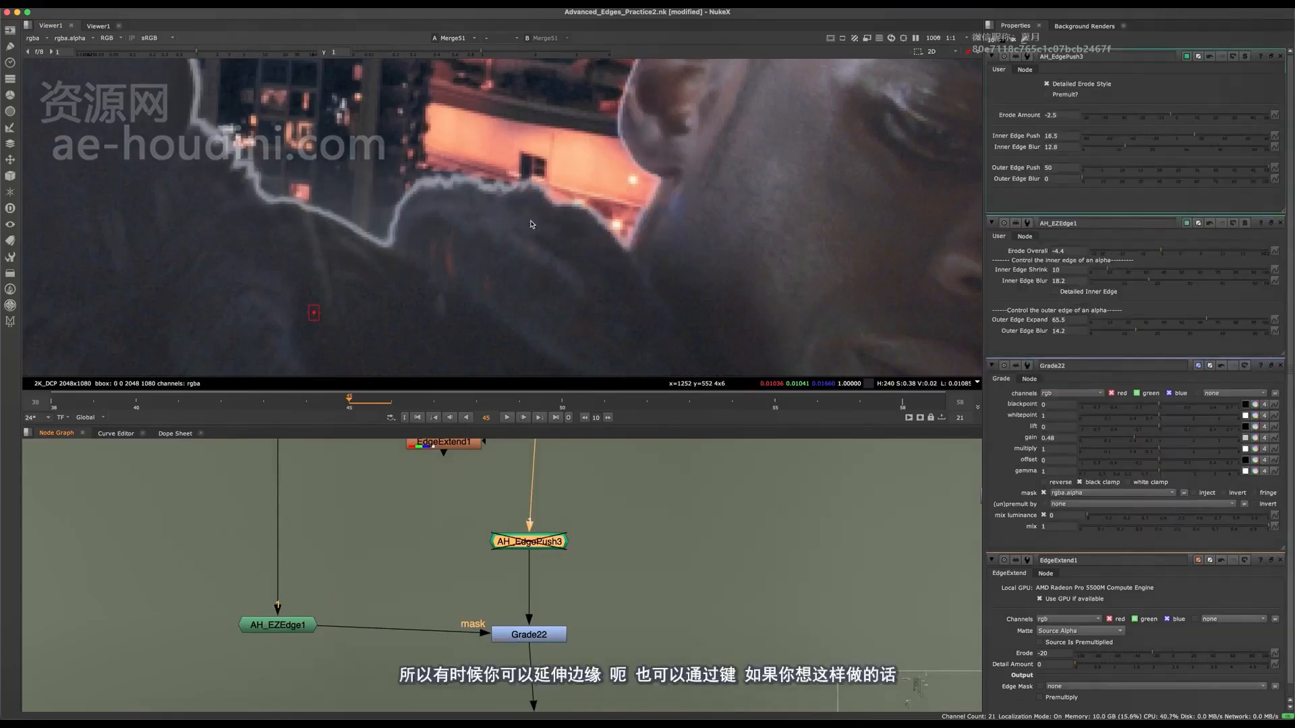
pyautogui.scroll(5, 476, 224)
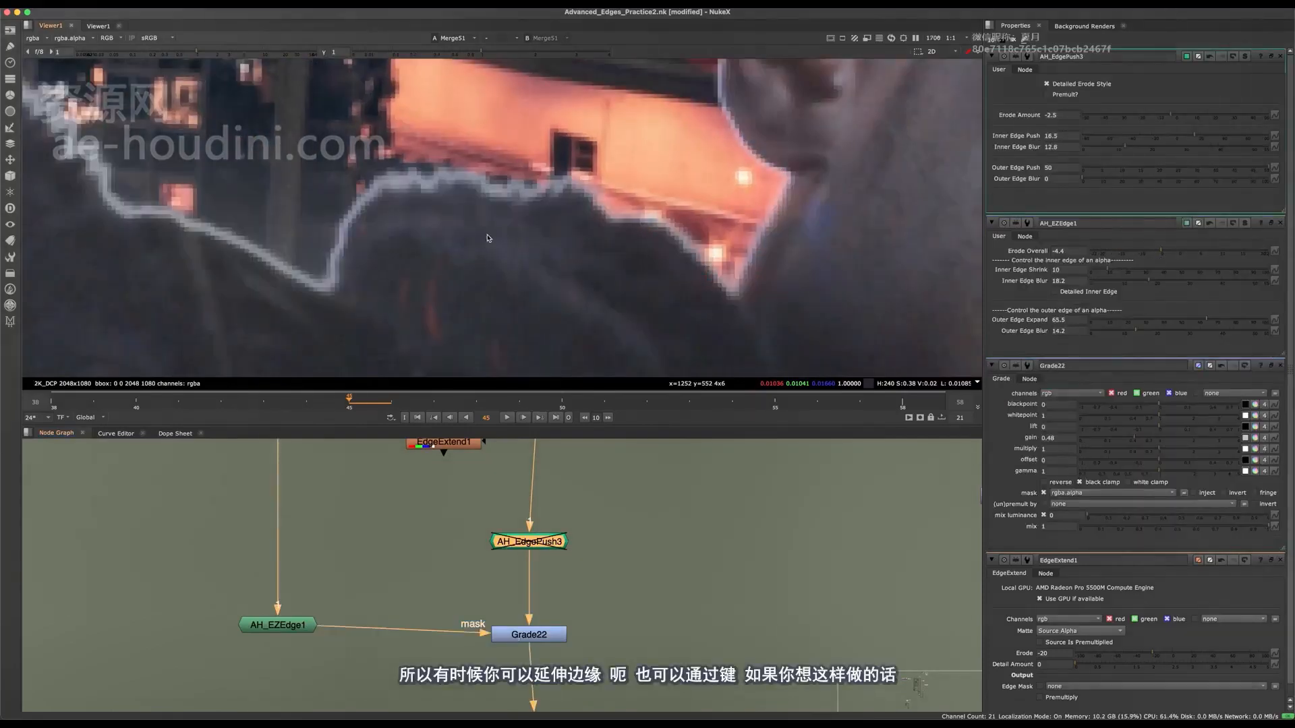
pyautogui.press('d')
# Re-enable AH_EdgePush3 and set its Inner Edge Push to 8.5.
pyautogui.press('d')
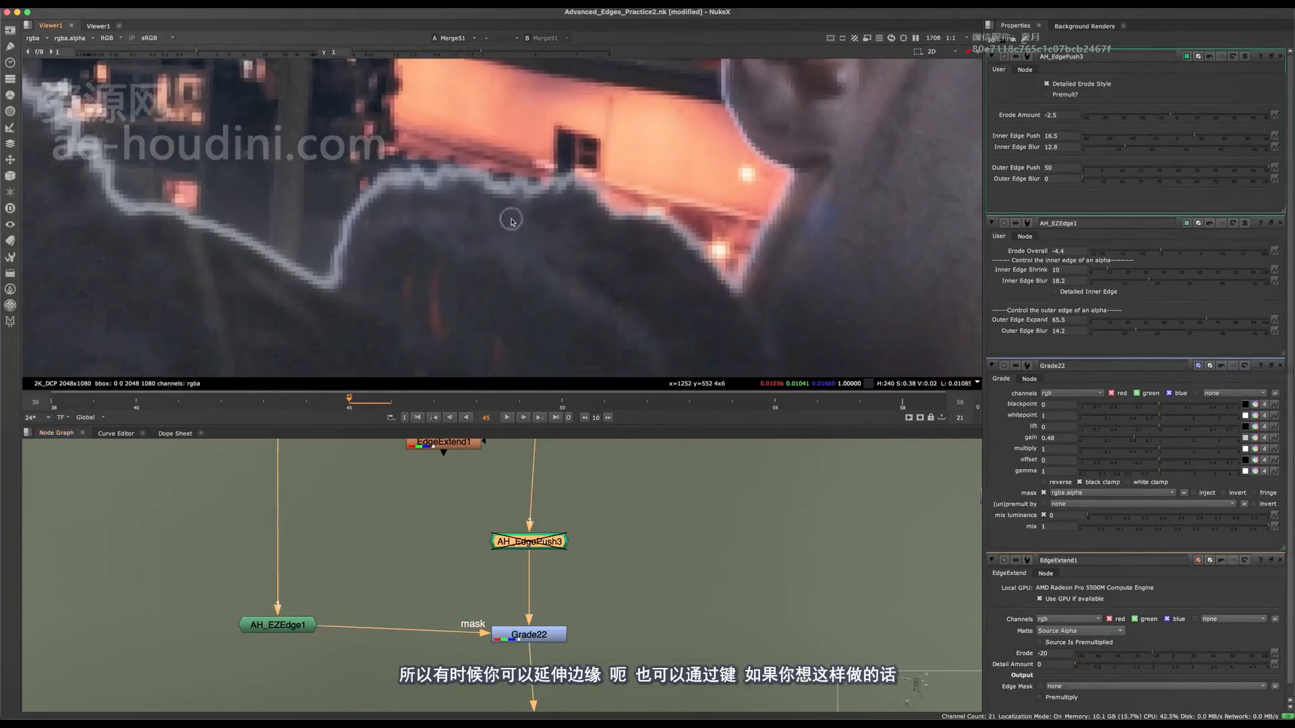
pyautogui.scroll(-4, 507, 216)
pyautogui.press('d')
pyautogui.scroll(2, 512, 216)
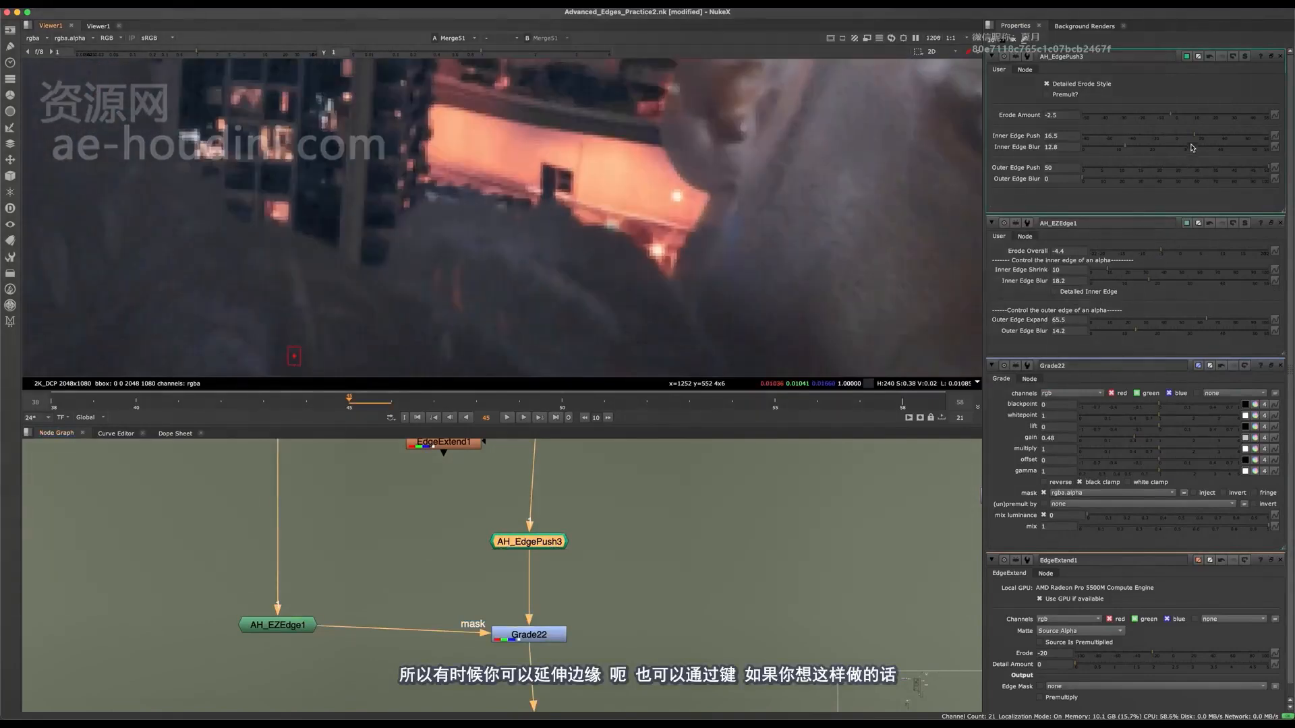
pyautogui.moveTo(1162, 135)
pyautogui.mouseDown()
pyautogui.moveTo(1146, 136)
pyautogui.moveTo(1185, 145)
pyautogui.mouseUp()
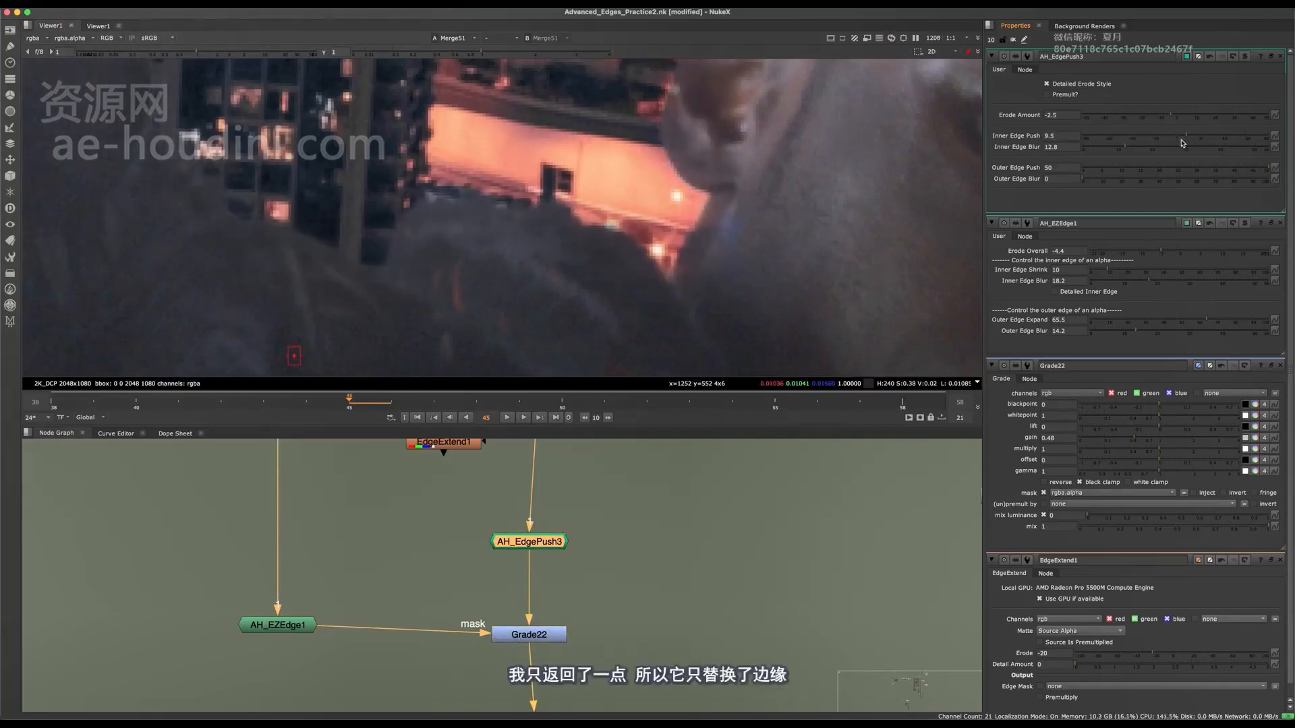
# Examine the shoulder's edge against the bright background in the Merge51 composite, both up close and from further out.
pyautogui.scroll(-10, 456, 167)
pyautogui.scroll(10, 455, 167)
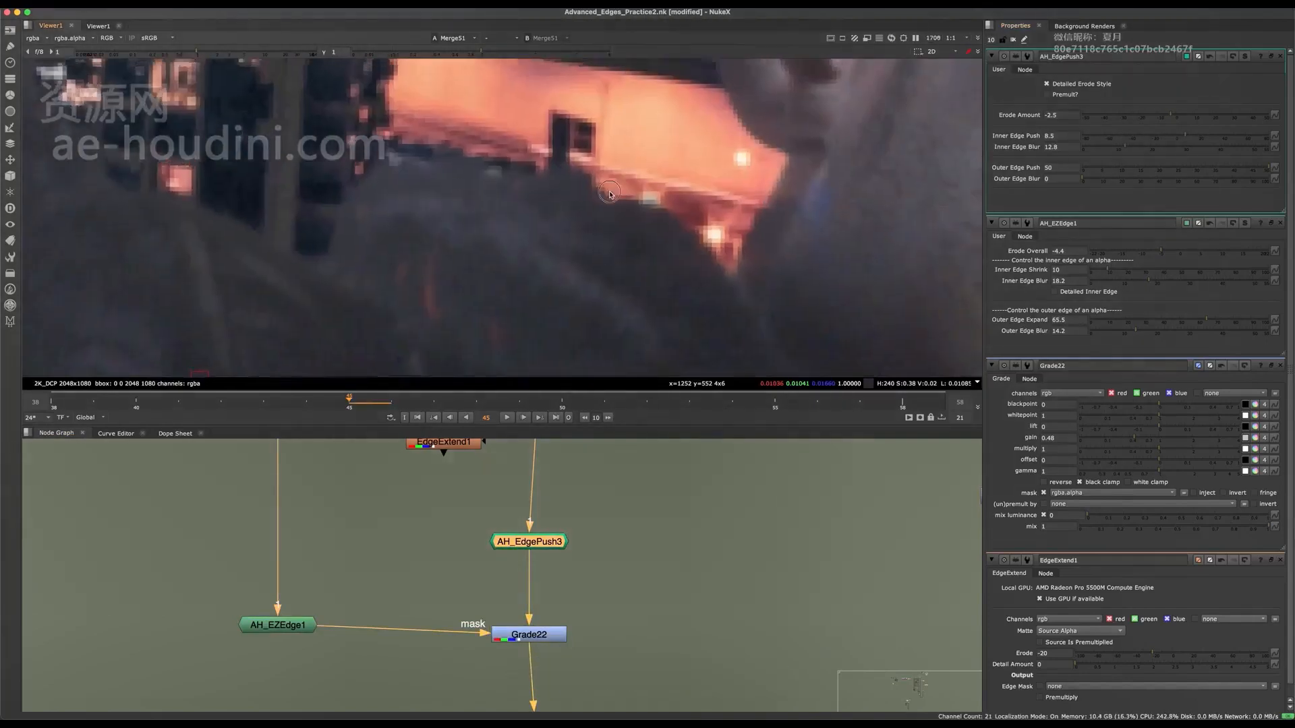
pyautogui.scroll(-10, 611, 174)
pyautogui.scroll(5, 611, 173)
pyautogui.scroll(3, 610, 174)
pyautogui.scroll(-5, 477, 585)
pyautogui.scroll(3, 477, 585)
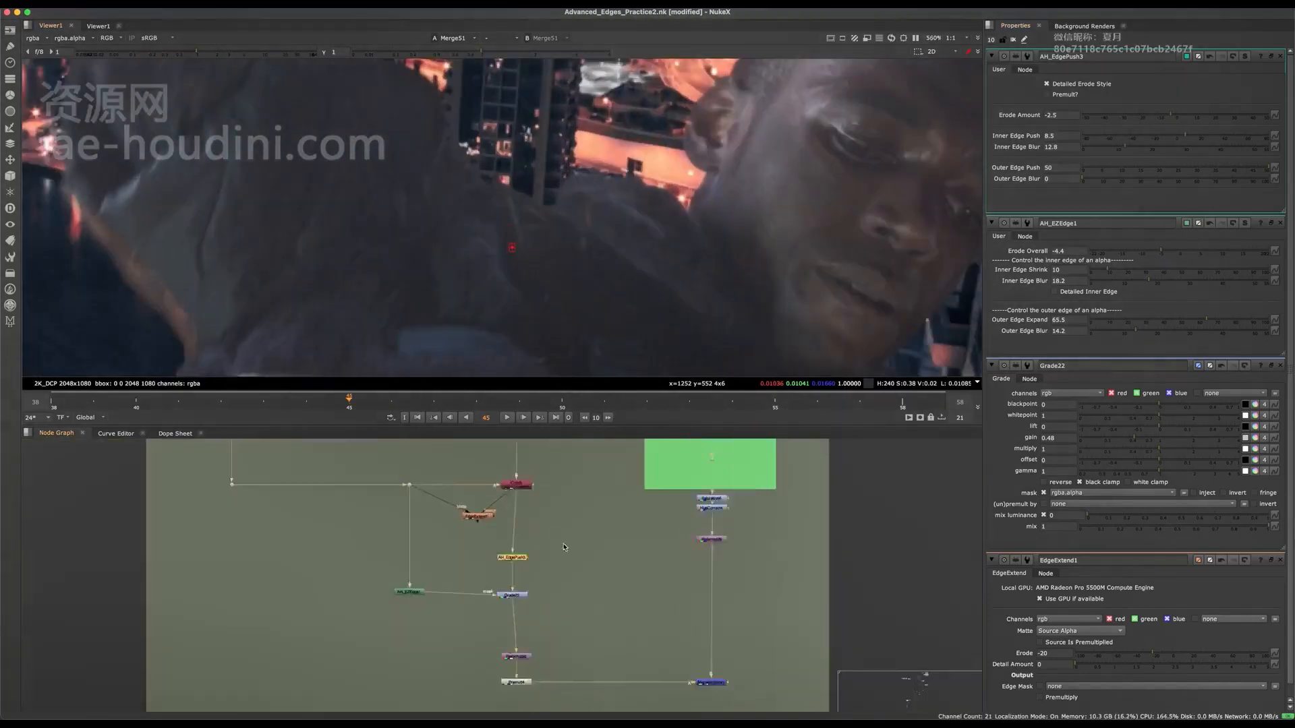
pyautogui.scroll(5, 588, 202)
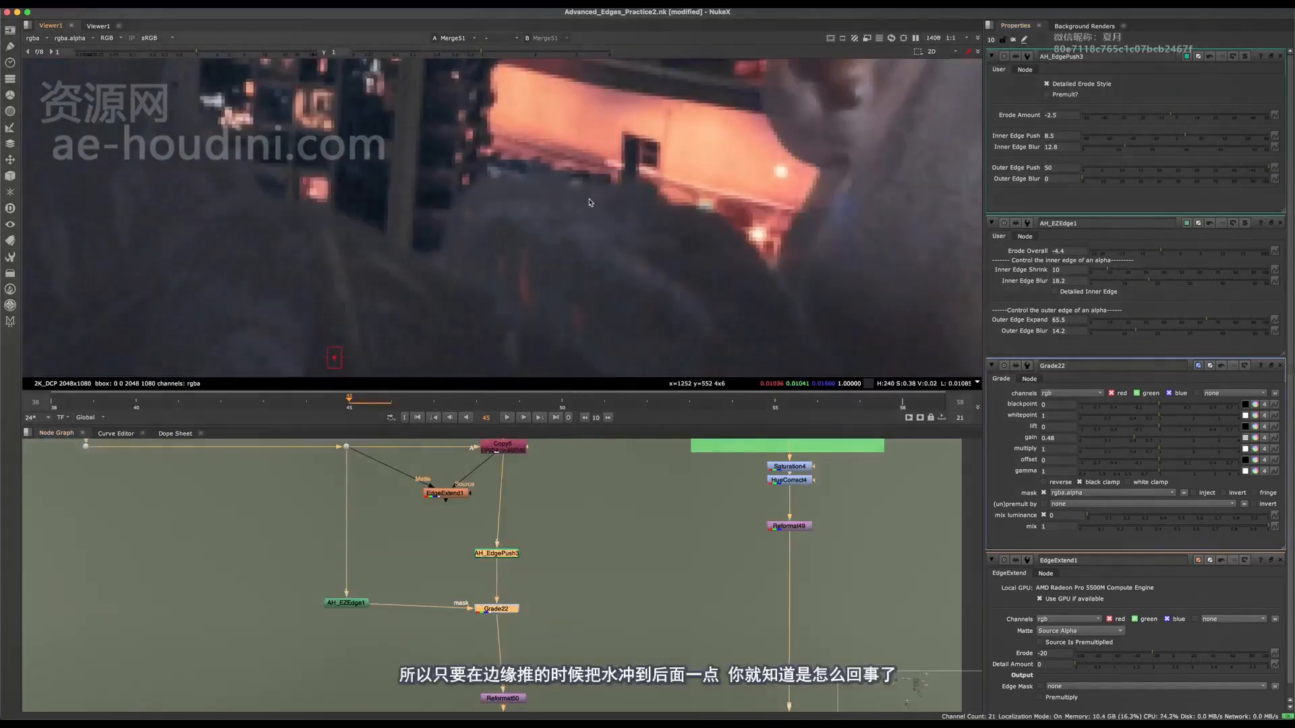
# View the output of AH_EdgePush3 and compare it with the output of Grade22.
pyautogui.click(504, 555)
pyautogui.press('1')
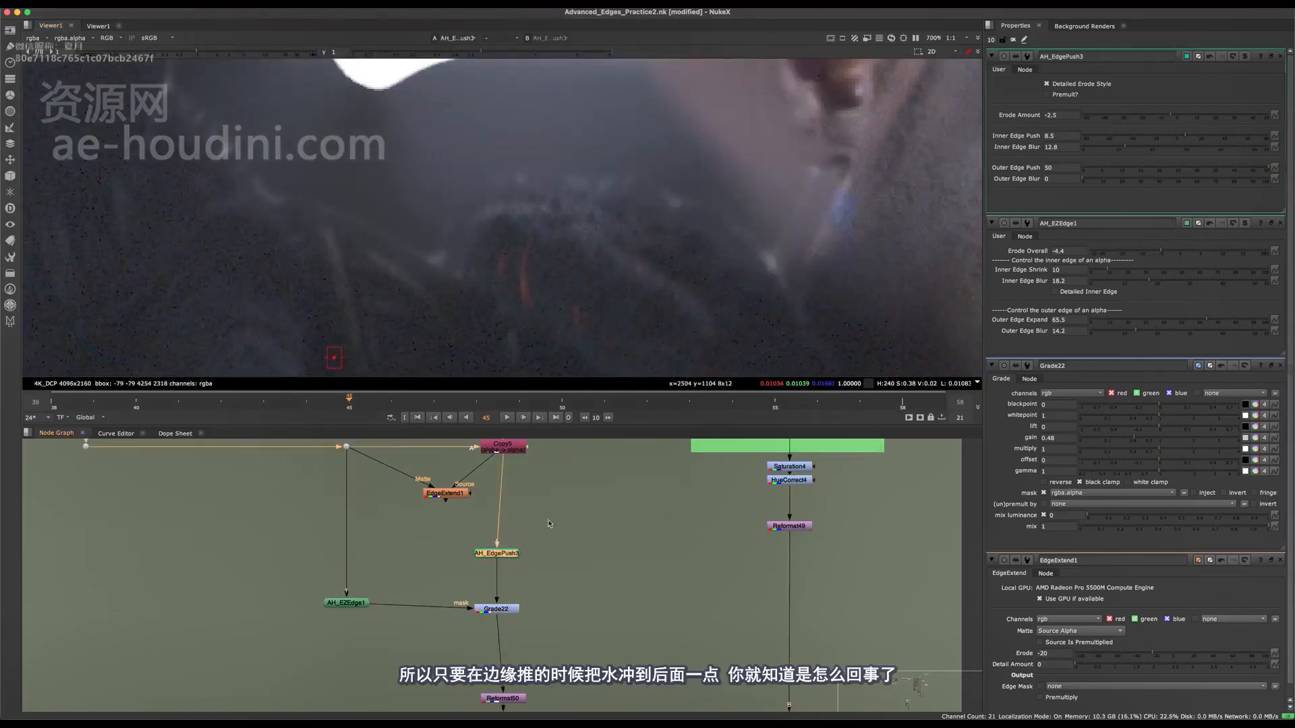
pyautogui.click(502, 609)
pyautogui.press('1')
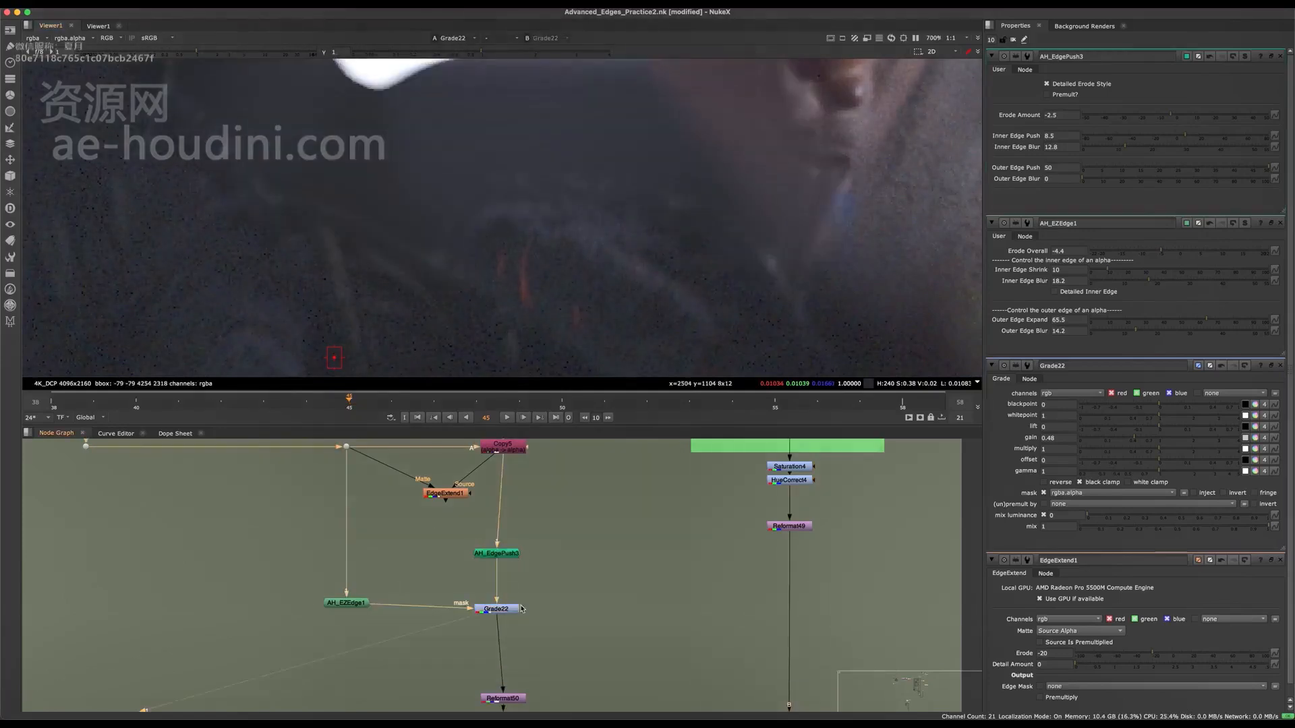
pyautogui.scroll(3, 533, 596)
pyautogui.scroll(-2, 476, 602)
pyautogui.click(273, 597)
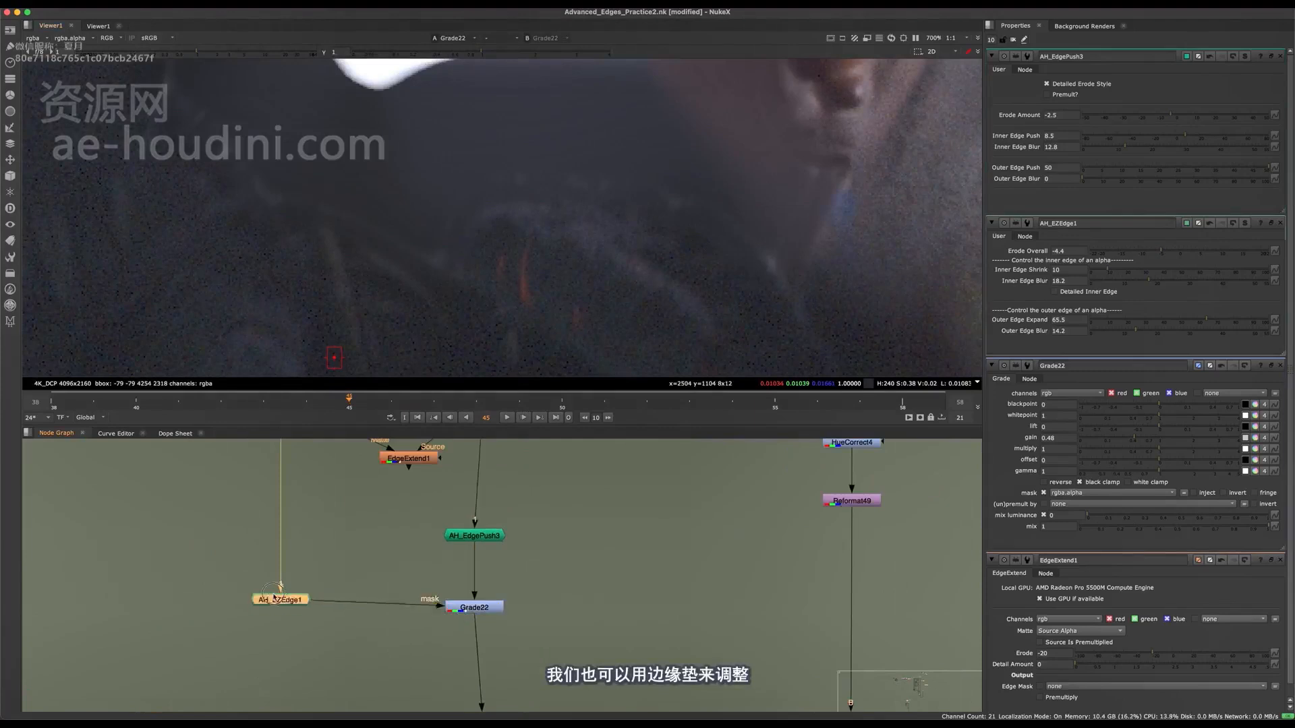
pyautogui.moveTo(286, 602); pyautogui.dragTo(299, 543)
pyautogui.press('super+z')
# View the Merge51 composite again and inspect the character's head and shoulder edges.
pyautogui.moveTo(569, 562); pyautogui.dragTo(493, 476, button='middle')
pyautogui.scroll(-3, 493, 476)
pyautogui.moveTo(583, 559); pyautogui.dragTo(730, 626)
pyautogui.press('1')
pyautogui.moveTo(600, 269); pyautogui.dragTo(428, 293, button='middle')
pyautogui.scroll(-5, 499, 229)
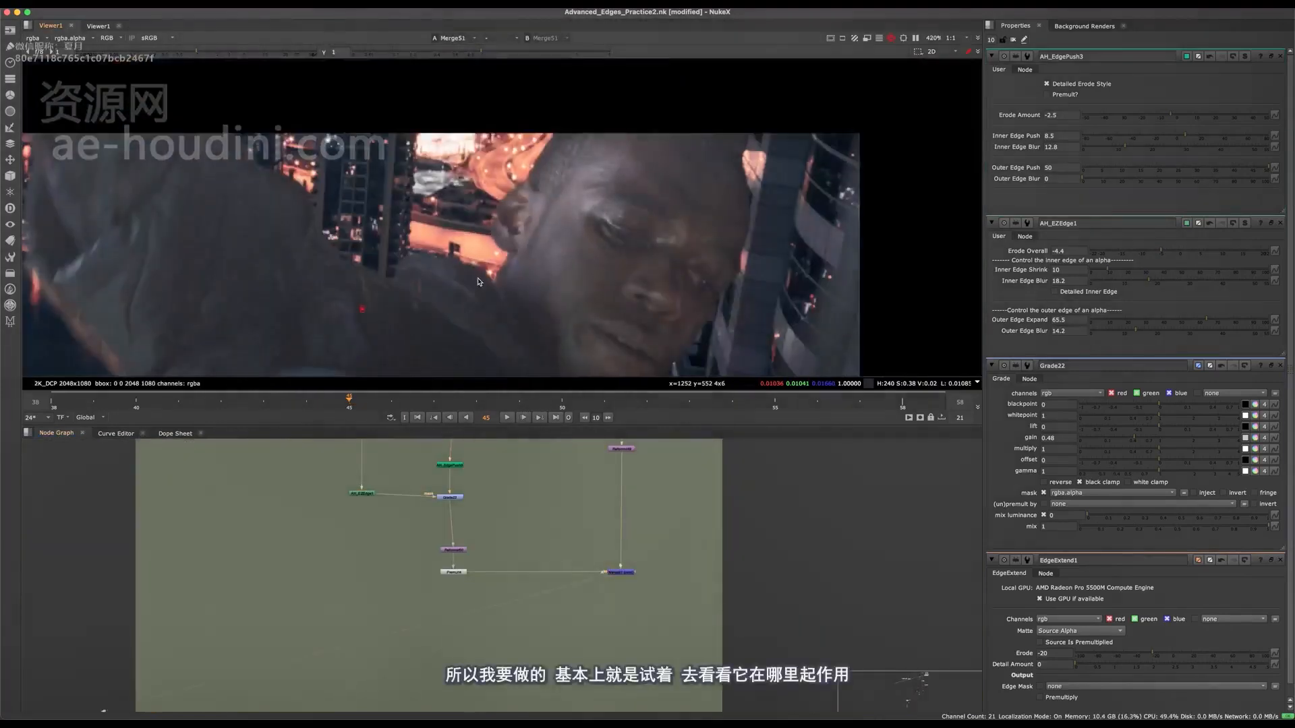
pyautogui.scroll(5, 530, 201)
pyautogui.scroll(-2, 530, 201)
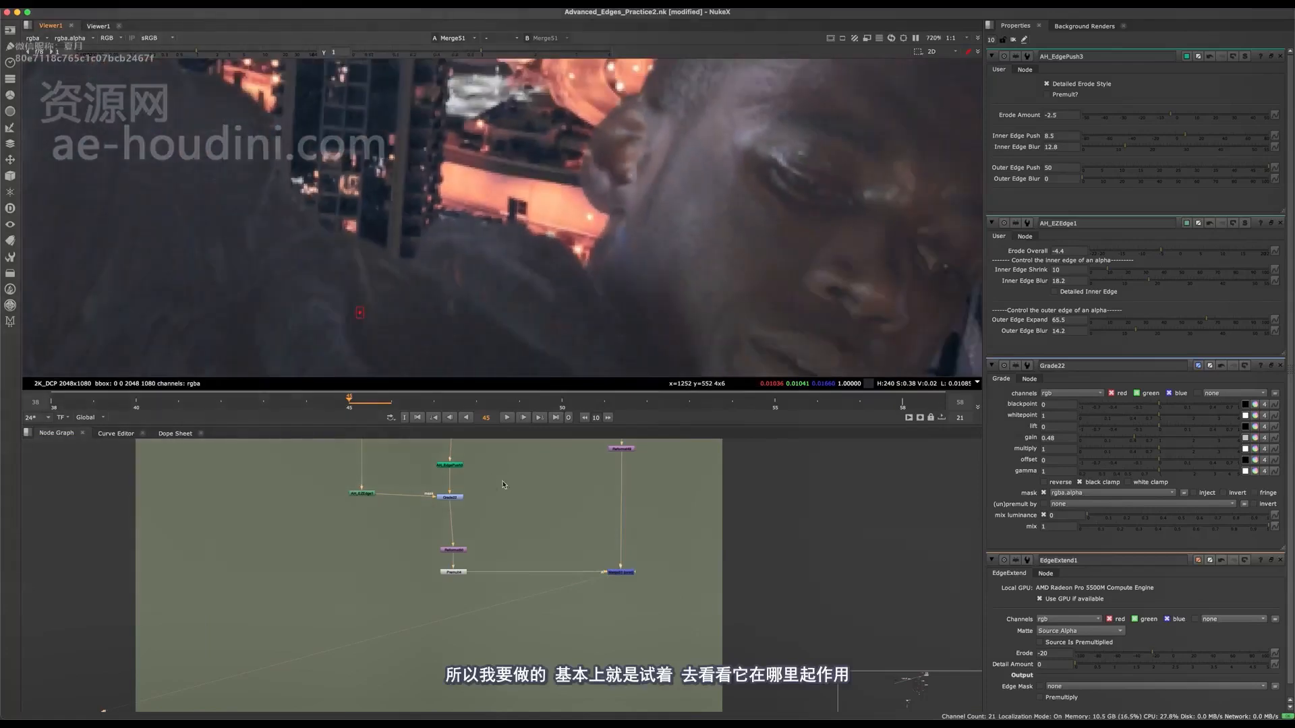
# Compare the overall Merge51 composite with AH_EdgePush3 bypassed and active.
pyautogui.moveTo(502, 485); pyautogui.dragTo(577, 517, button='middle')
pyautogui.scroll(4, 540, 504)
pyautogui.click(519, 497)
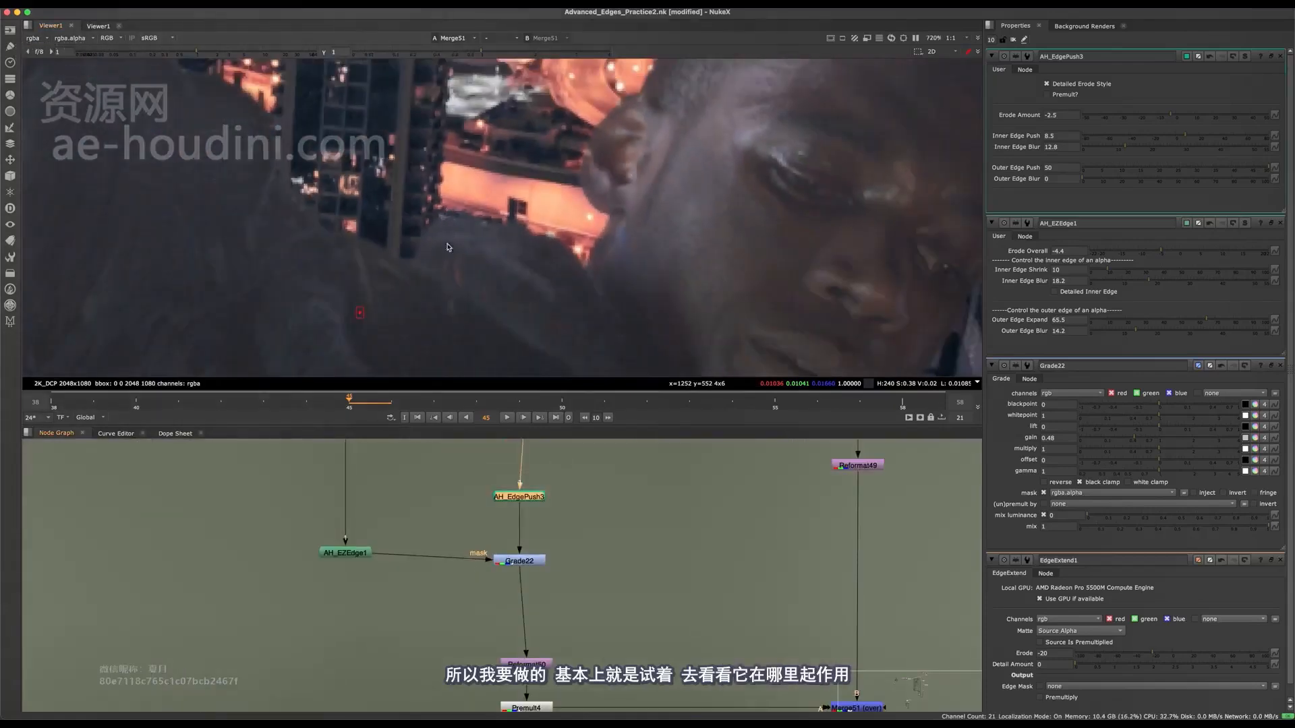
pyautogui.scroll(-3, 448, 247)
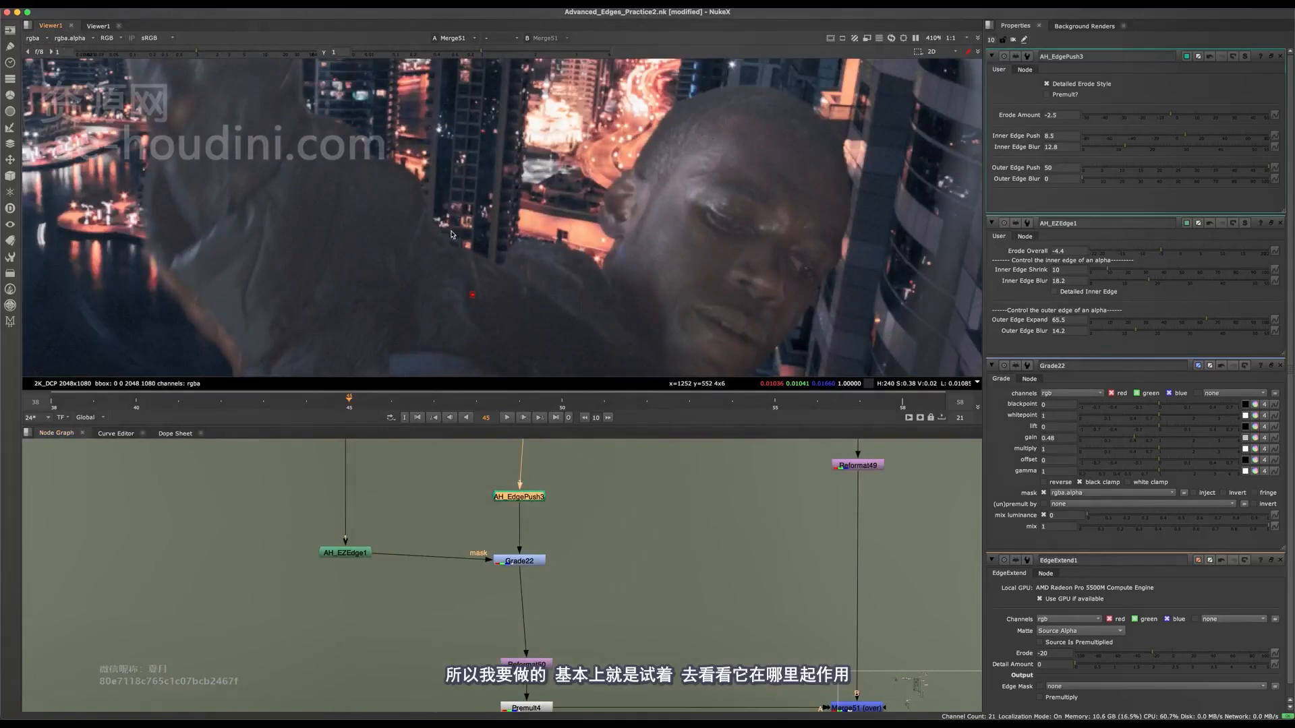
pyautogui.scroll(2, 437, 158)
pyautogui.scroll(-7, 620, 254)
pyautogui.scroll(4, 624, 260)
# Switch Grade22 off and on to compare the edge darkening across the whole composite, leaving it disabled.
pyautogui.scroll(1, 565, 499)
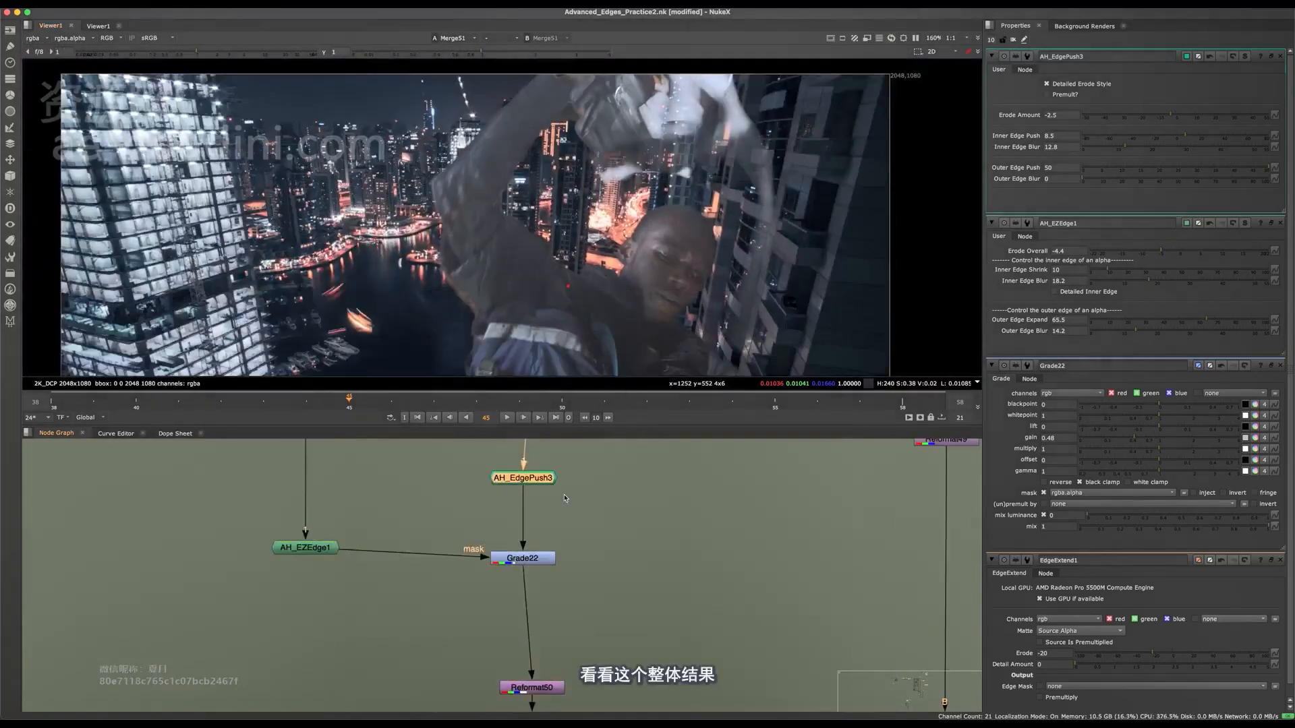
pyautogui.press('d')
pyautogui.press('d')
pyautogui.click(502, 513)
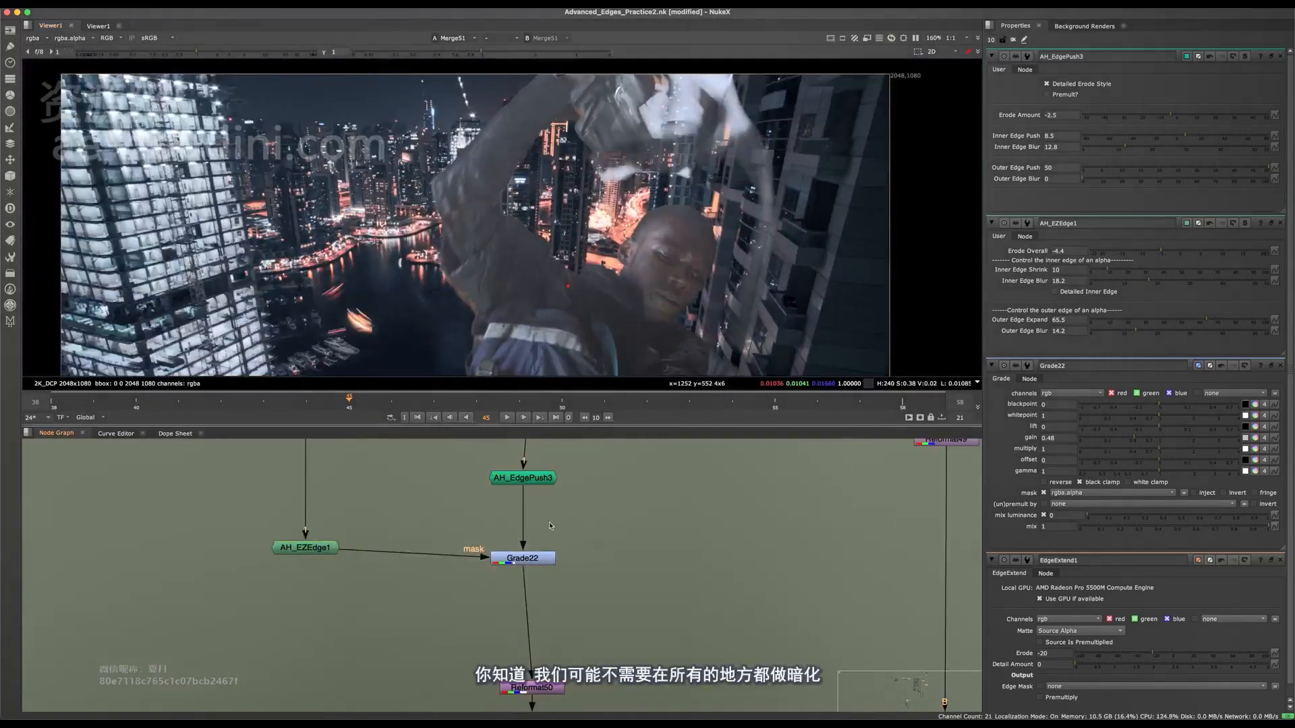
pyautogui.scroll(2, 507, 560)
pyautogui.moveTo(506, 560); pyautogui.dragTo(500, 529, button='middle')
pyautogui.click(519, 527)
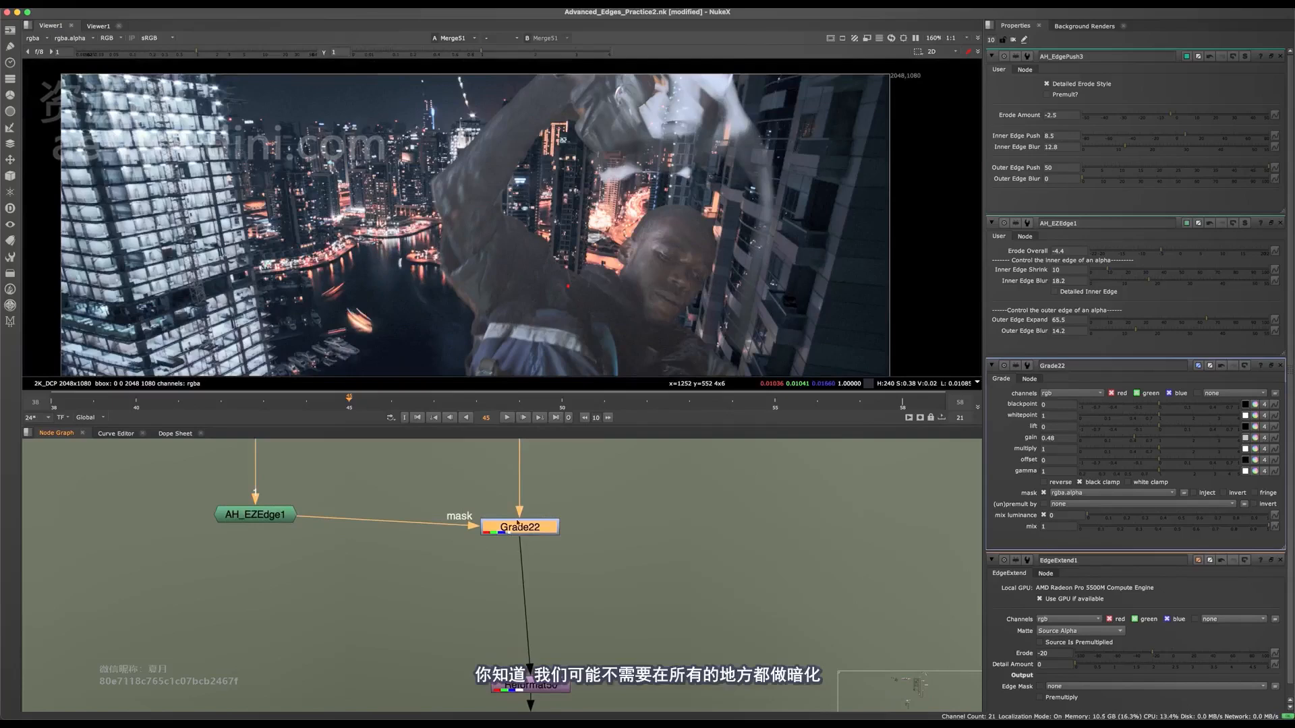
pyautogui.press('d')
pyautogui.press('d')
pyautogui.press('d')
pyautogui.moveTo(561, 453); pyautogui.dragTo(532, 603, button='middle')
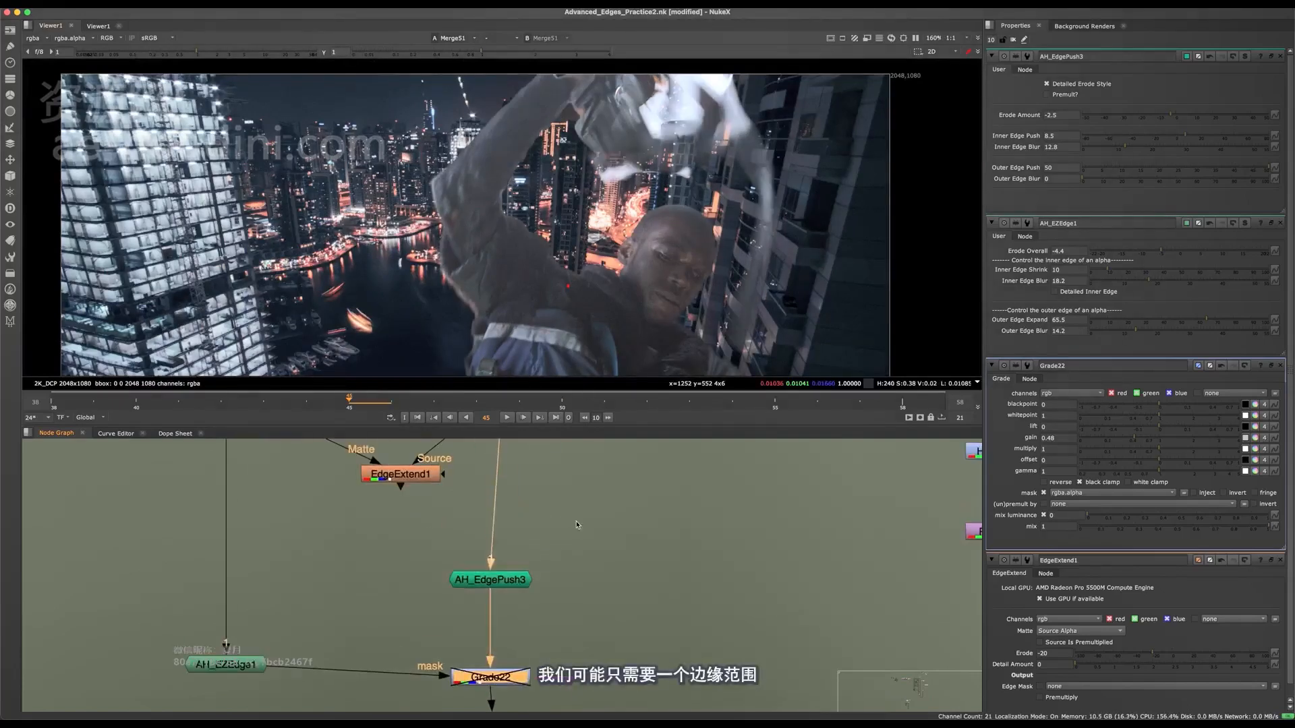
# Select AH_EdgePush3 and inspect the raised arm's edges up close with Grade22 disabled.
pyautogui.click(576, 525)
pyautogui.scroll(5, 439, 243)
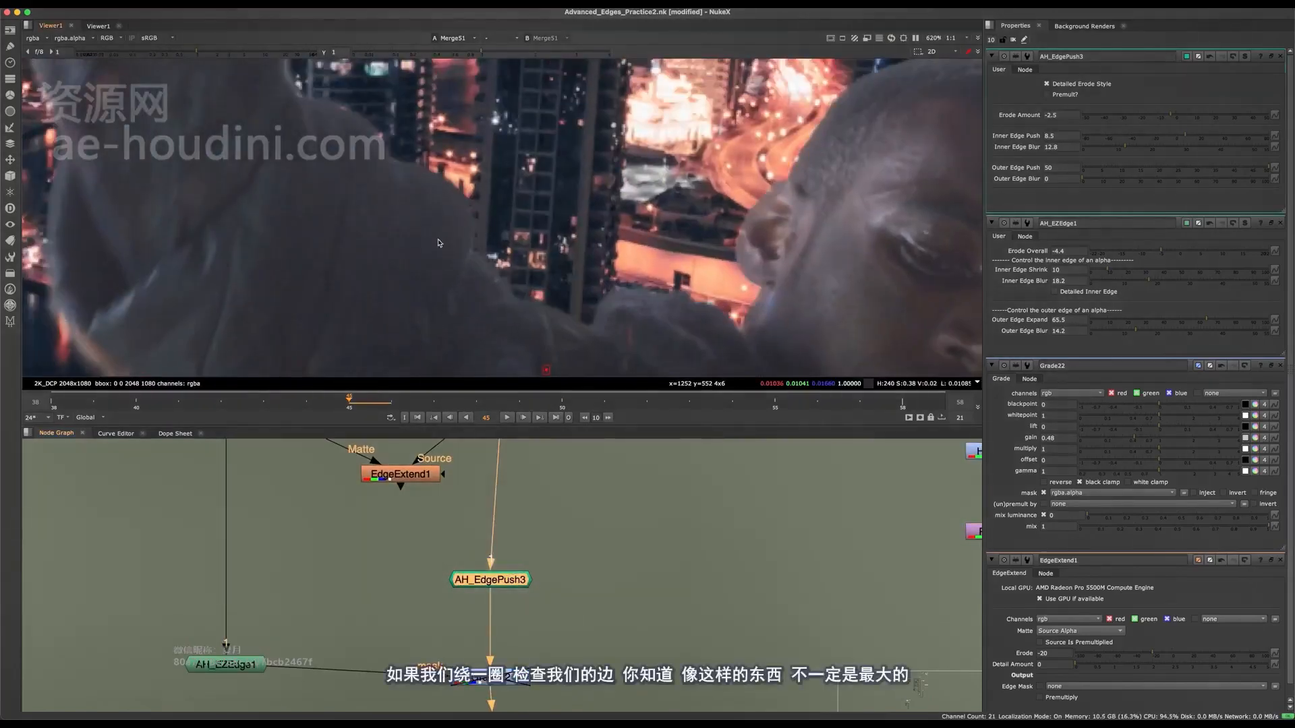
pyautogui.moveTo(385, 179); pyautogui.dragTo(445, 356, button='middle')
pyautogui.scroll(3, 354, 190)
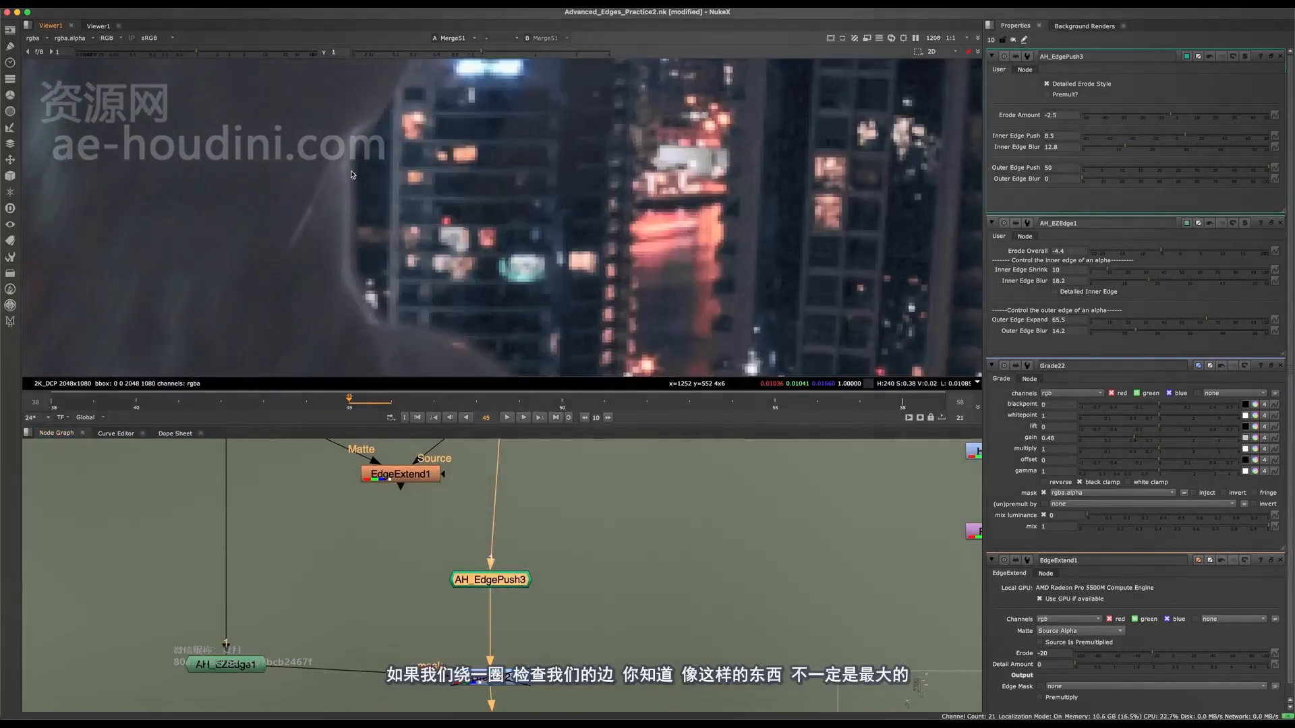
pyautogui.moveTo(351, 177); pyautogui.dragTo(431, 136, button='middle')
pyautogui.scroll(-3, 428, 139)
pyautogui.scroll(2, 428, 135)
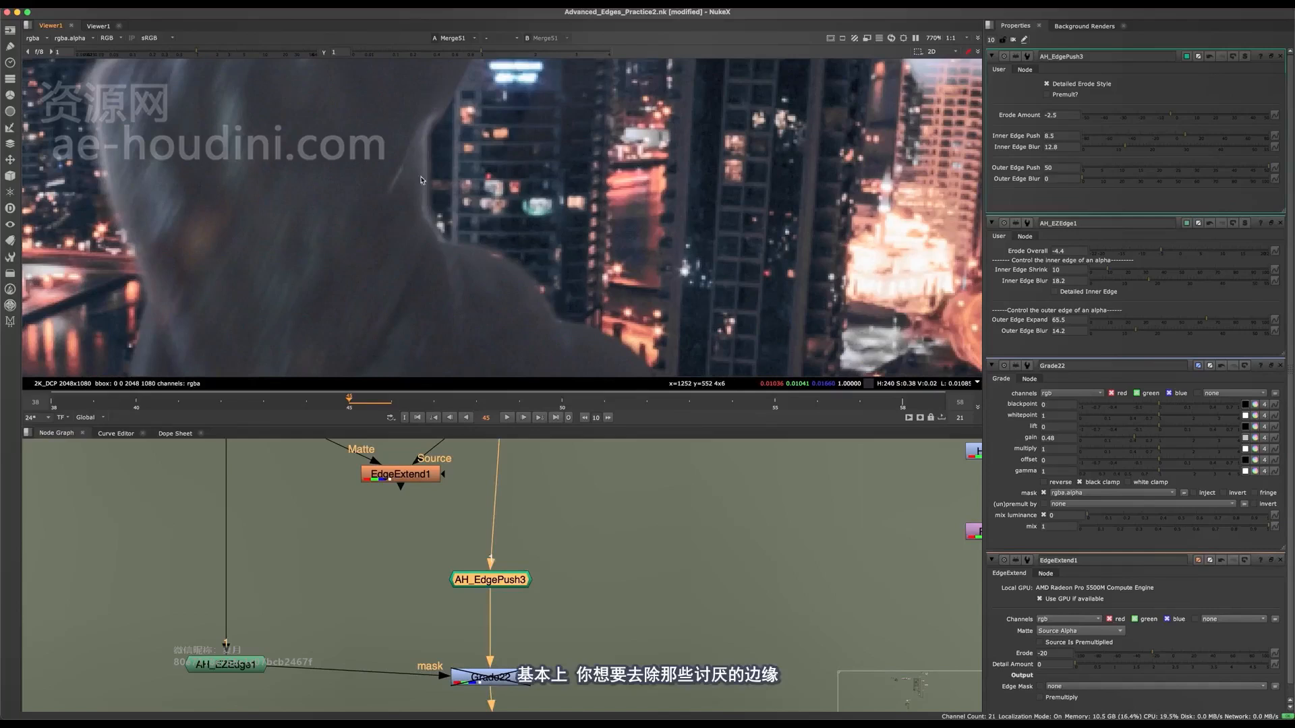
# Compare the arm and shoulder edges with AH_EdgePush3 bypassed and active, leaving it enabled.
pyautogui.press('d')
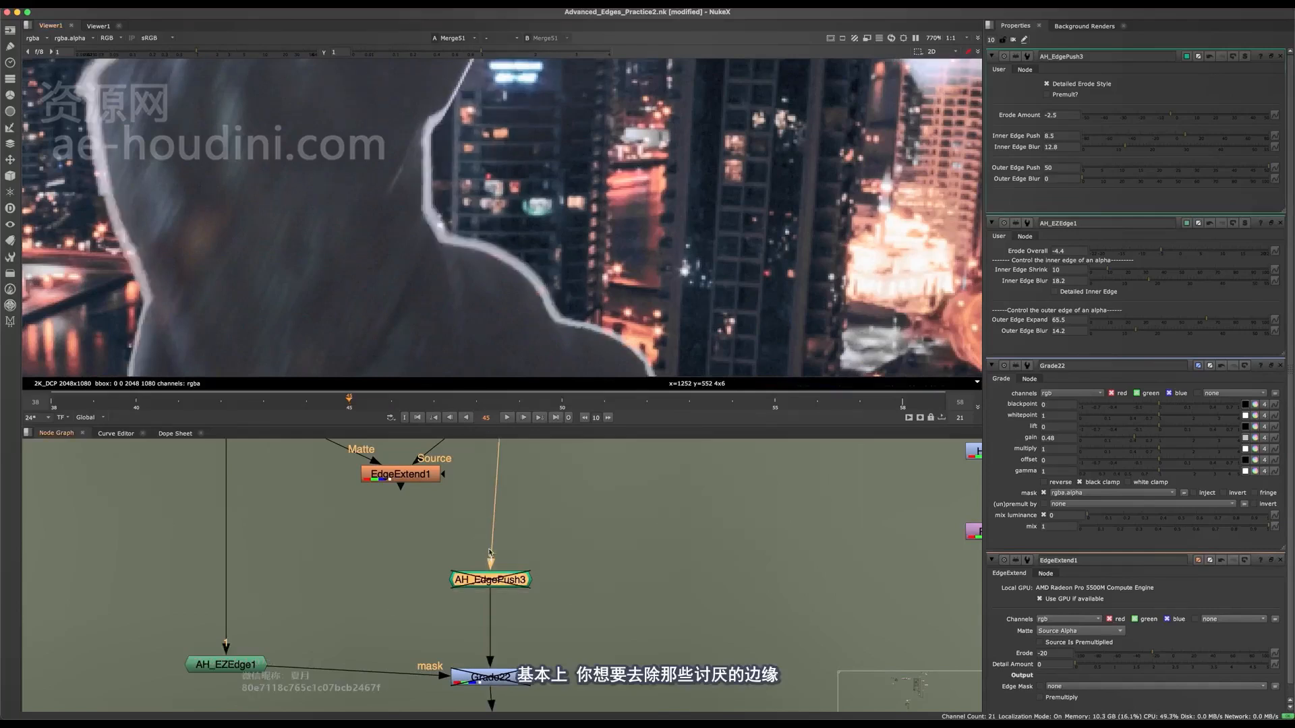
pyautogui.press('d')
pyautogui.press('d')
pyautogui.press('d')
pyautogui.moveTo(681, 369); pyautogui.dragTo(557, 231, button='middle')
pyautogui.scroll(-3, 559, 233)
# Re-enable Grade22 and switch it off and on to compare the darkening around the arm and head.
pyautogui.press('d')
pyautogui.press('d')
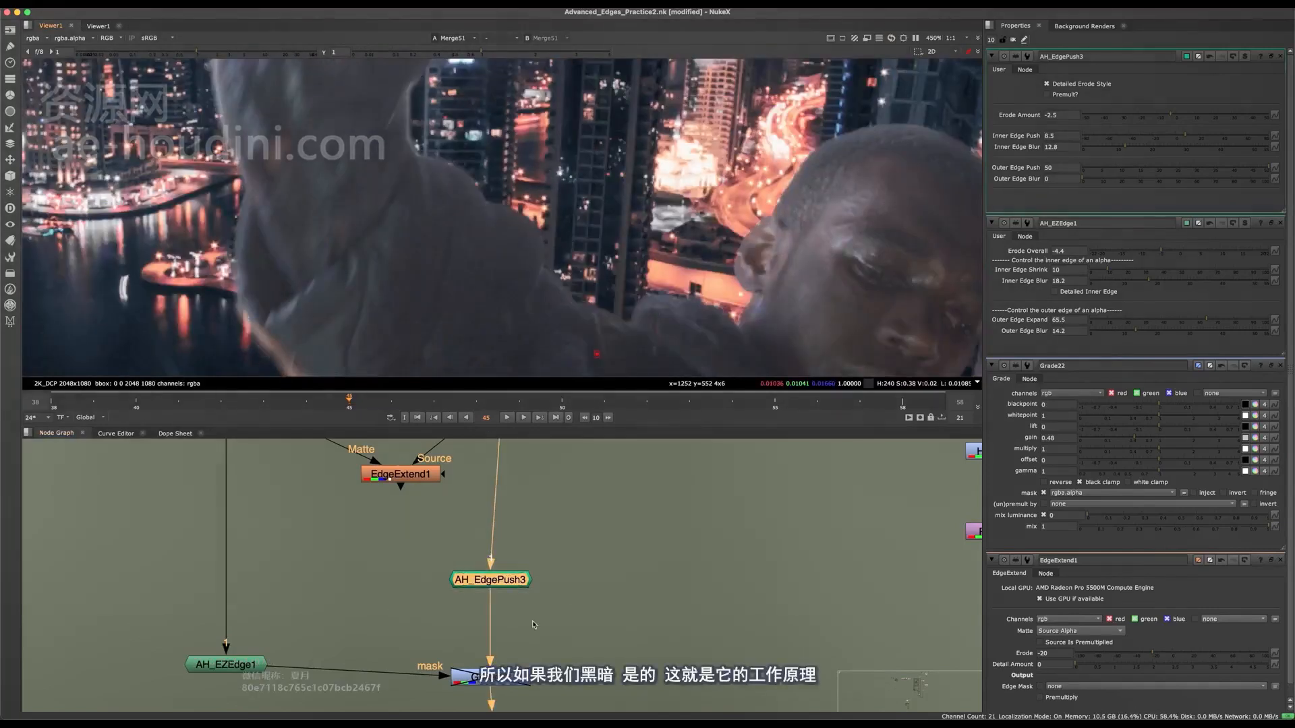
pyautogui.moveTo(563, 592); pyautogui.dragTo(556, 533, button='middle')
pyautogui.moveTo(557, 532); pyautogui.dragTo(462, 615)
pyautogui.press('d')
pyautogui.scroll(-8, 610, 321)
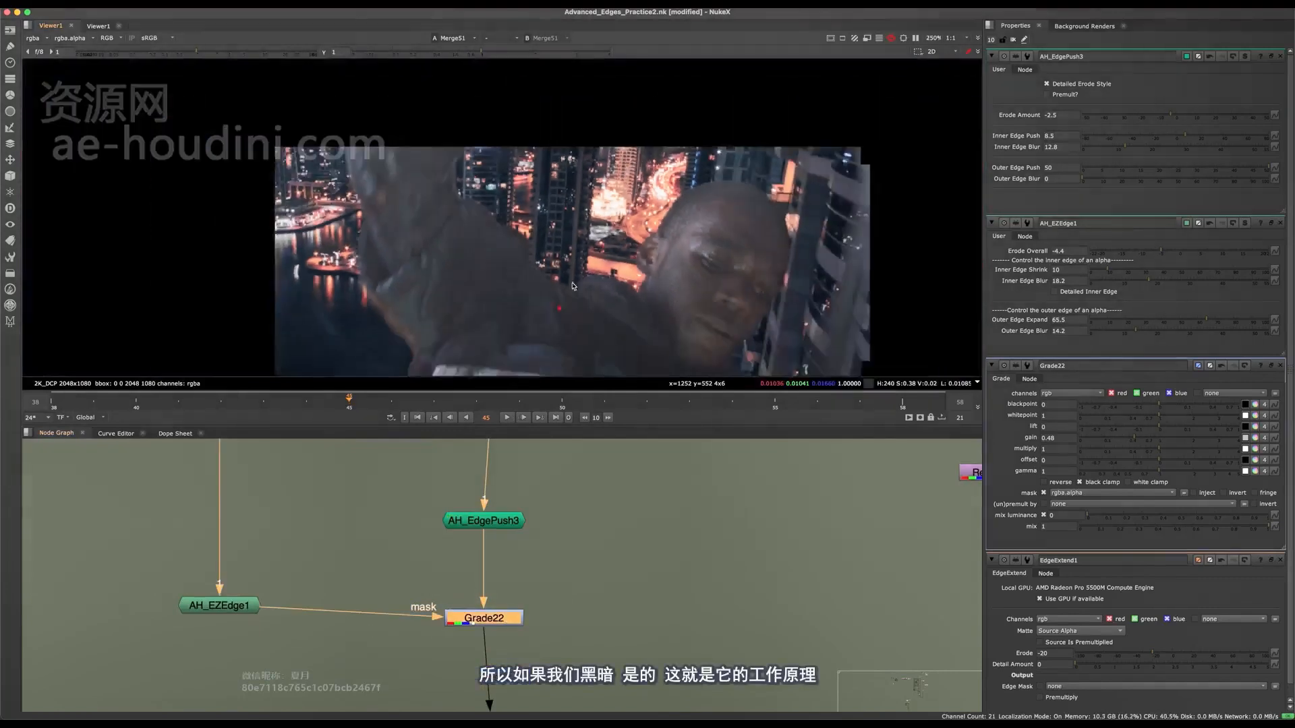
pyautogui.scroll(7, 627, 324)
# Select AH_EdgePush3 and Grade22 together and compare the head and shoulder edges with both nodes bypassed and active.
pyautogui.press('d')
pyautogui.press('d')
pyautogui.press('d')
pyautogui.press('d')
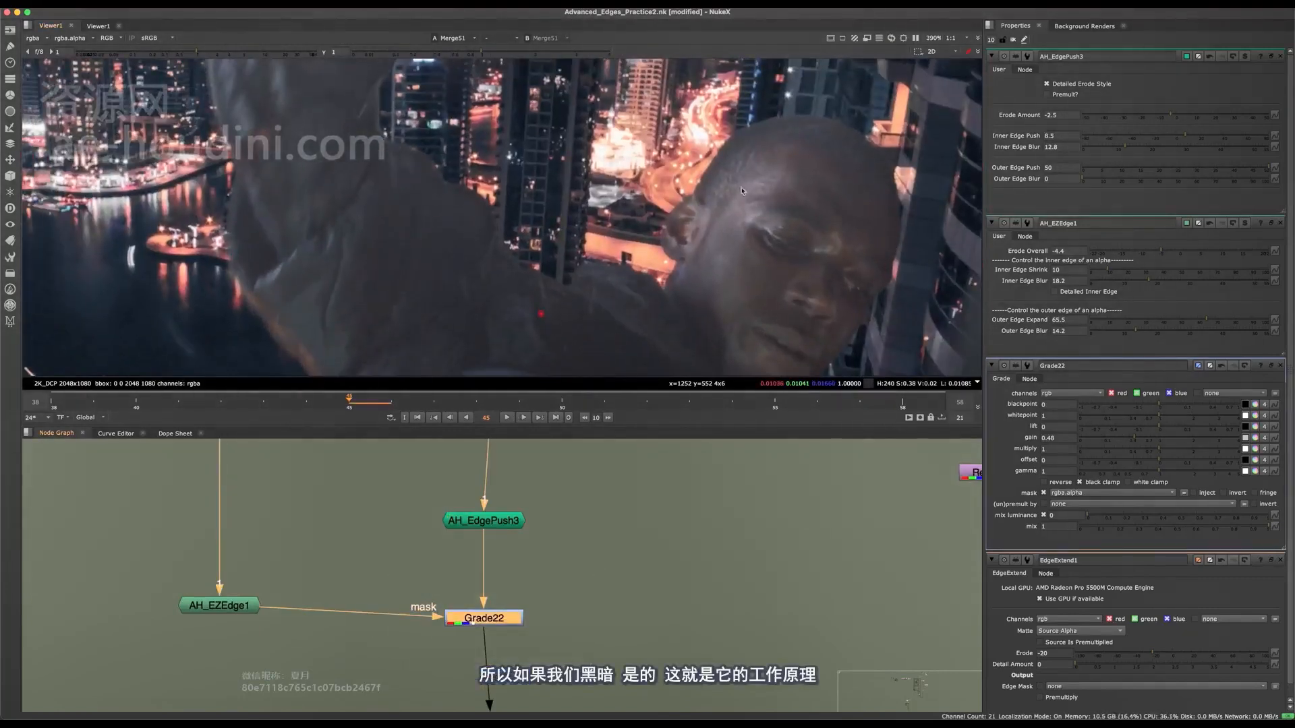
pyautogui.moveTo(638, 450); pyautogui.dragTo(580, 495, button='middle')
pyautogui.moveTo(580, 495); pyautogui.dragTo(337, 665)
pyautogui.press('d')
pyautogui.press('d')
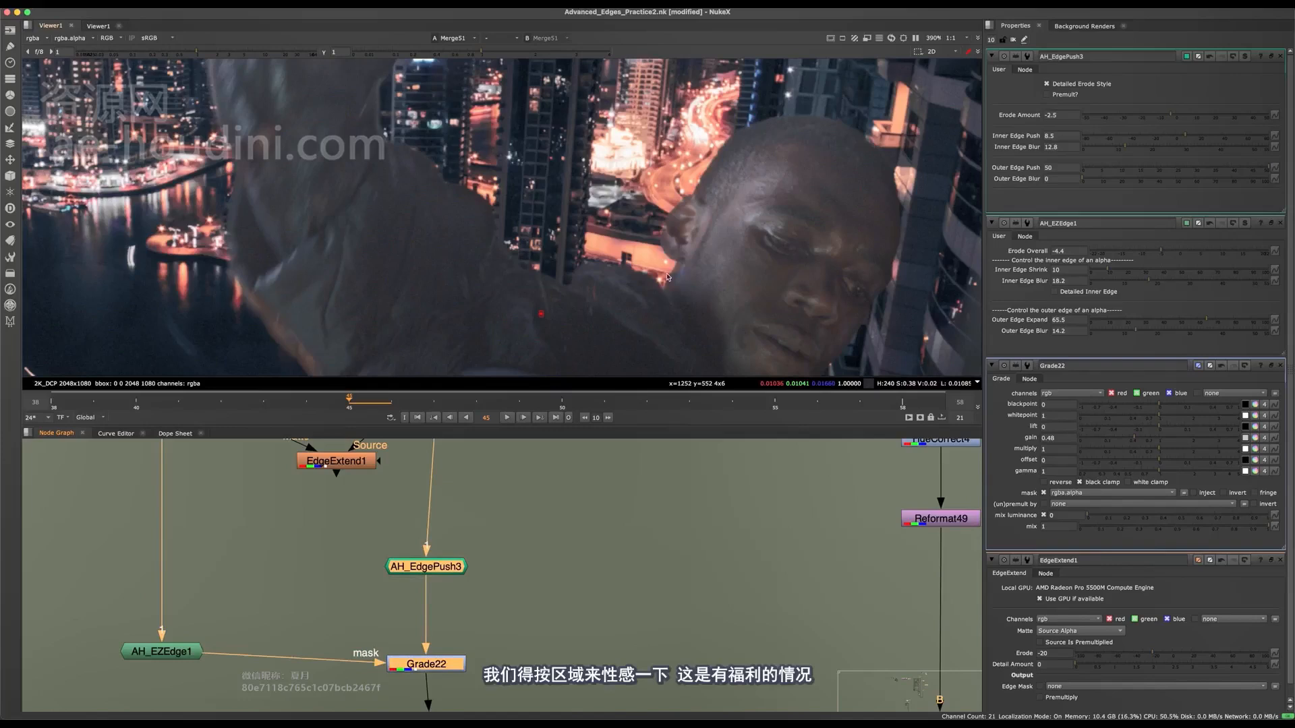
pyautogui.press('d')
pyautogui.moveTo(686, 209); pyautogui.dragTo(561, 171, button='middle')
pyautogui.press('d')
pyautogui.moveTo(731, 189); pyautogui.dragTo(642, 265, button='middle')
pyautogui.press('d')
pyautogui.press('d')
# Select the EdgeExtend1, AH_EdgePush3, AH_EZEdge1 and Grade22 nodes together in the node graph.
pyautogui.scroll(-7, 542, 520)
pyautogui.scroll(6, 531, 555)
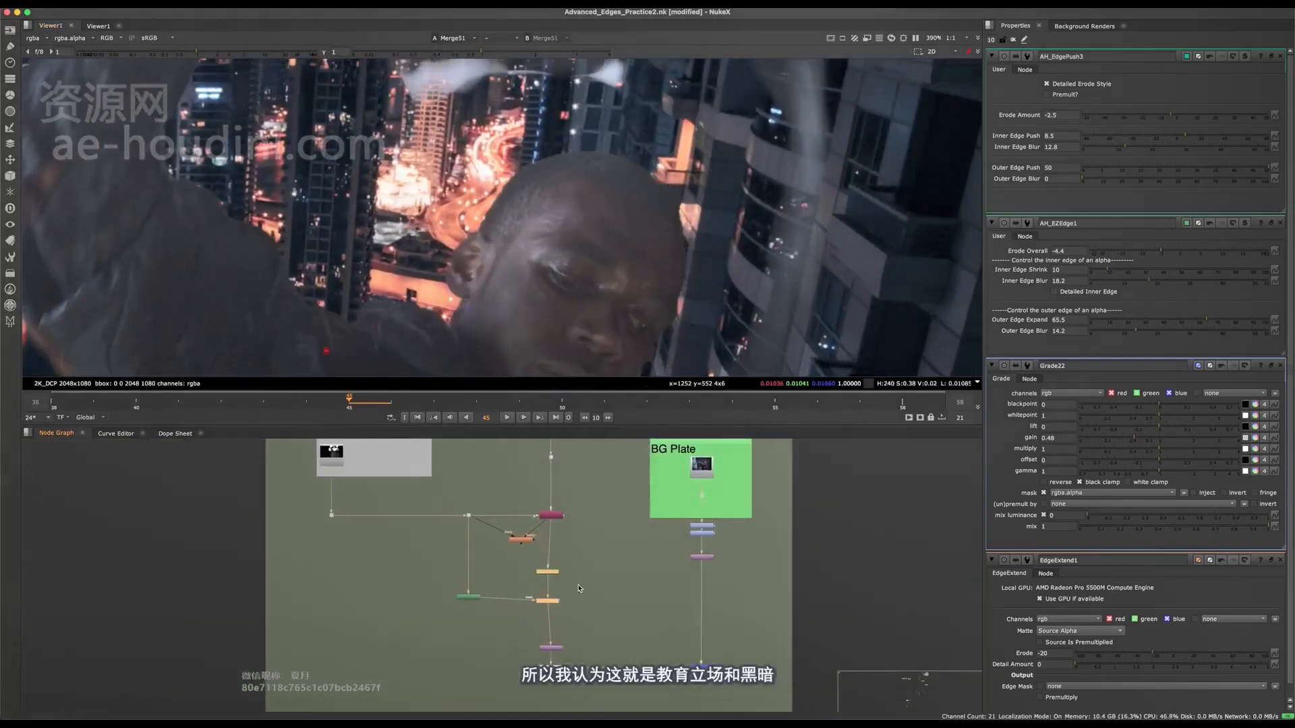
pyautogui.moveTo(587, 483); pyautogui.dragTo(305, 671)
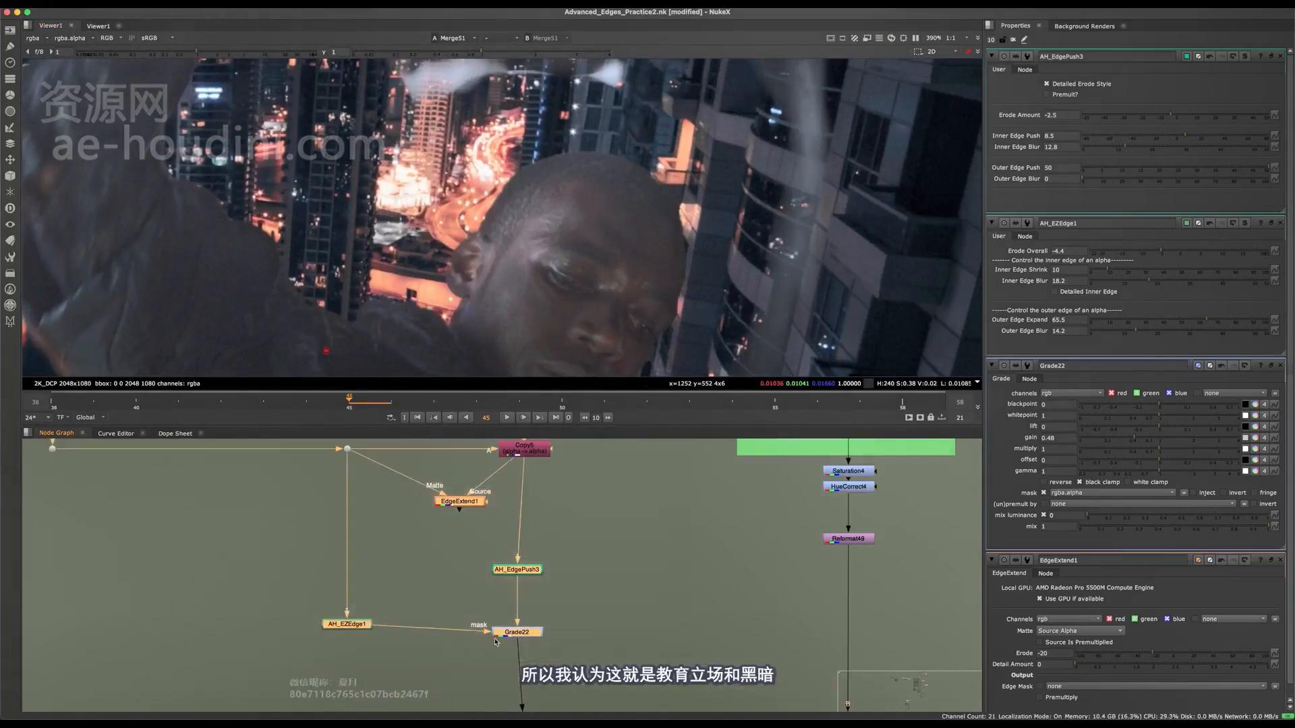